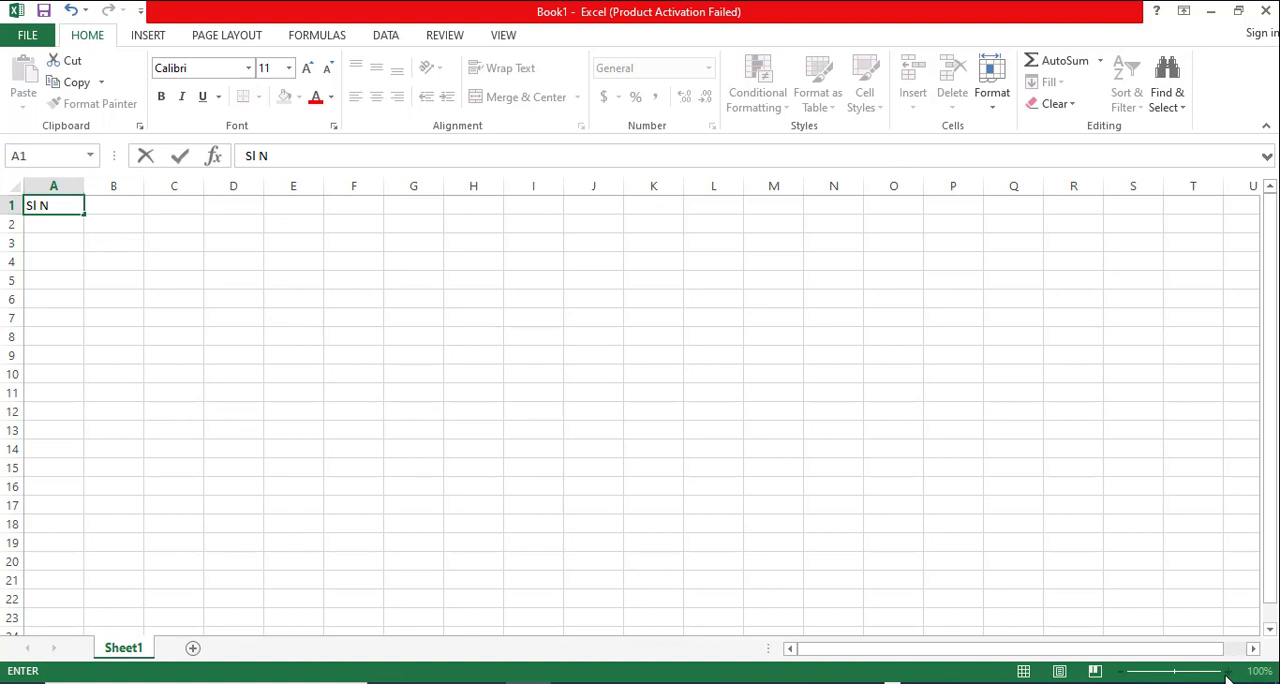
- Complete the header in A1 as "Sl No" and enter "Name" as the header in B1
left_click(545, 468)
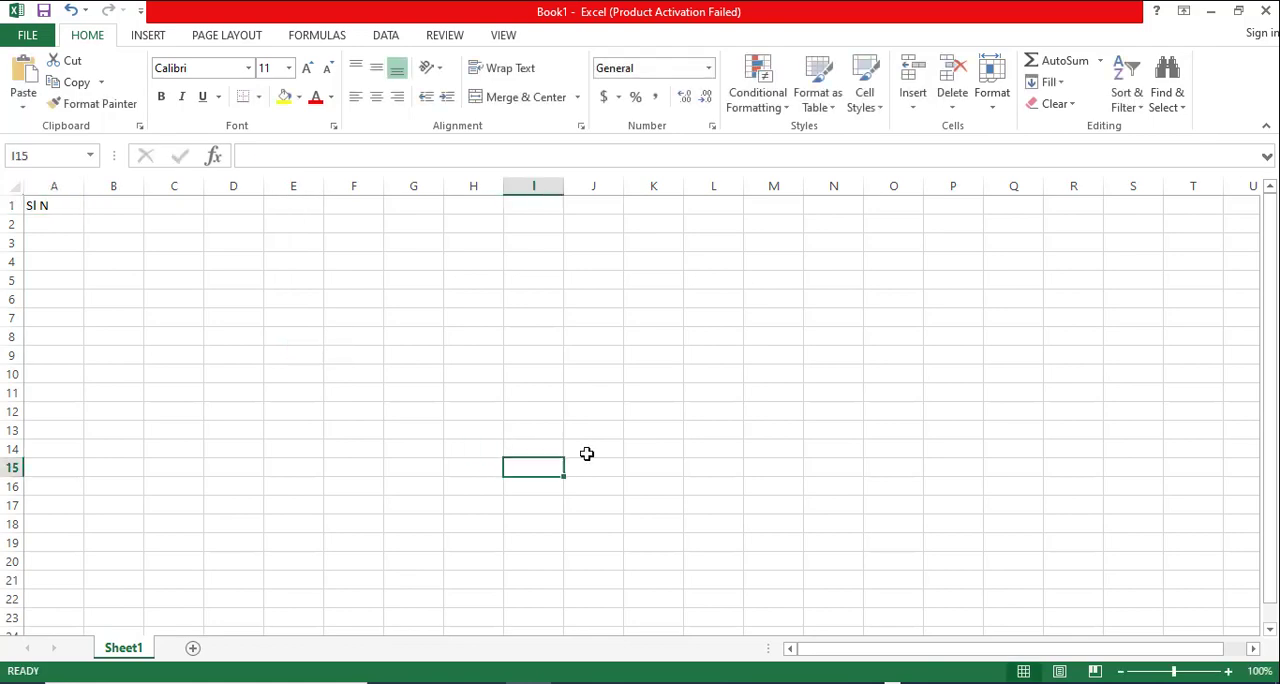
left_click(1228, 673)
left_click(1228, 673)
left_click(1228, 673)
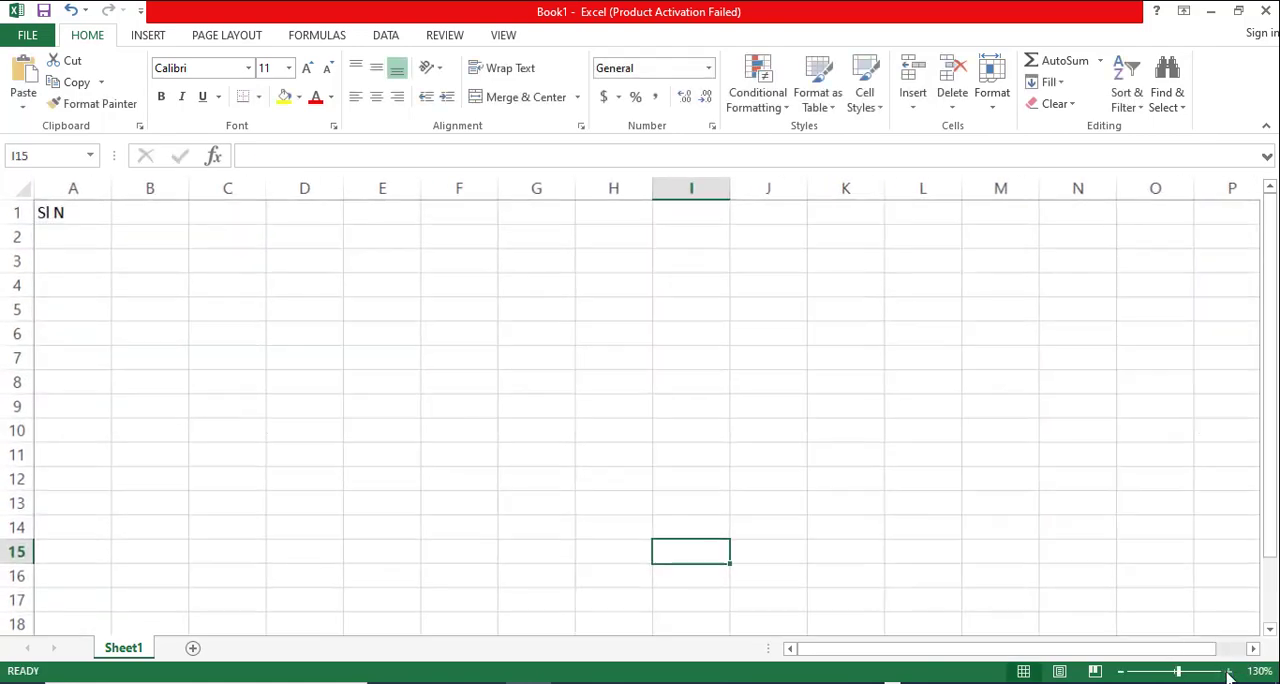
left_click(1228, 673)
left_click(1228, 673)
left_click(1228, 673)
left_click(1228, 673)
scroll(576, 399, "up", 1)
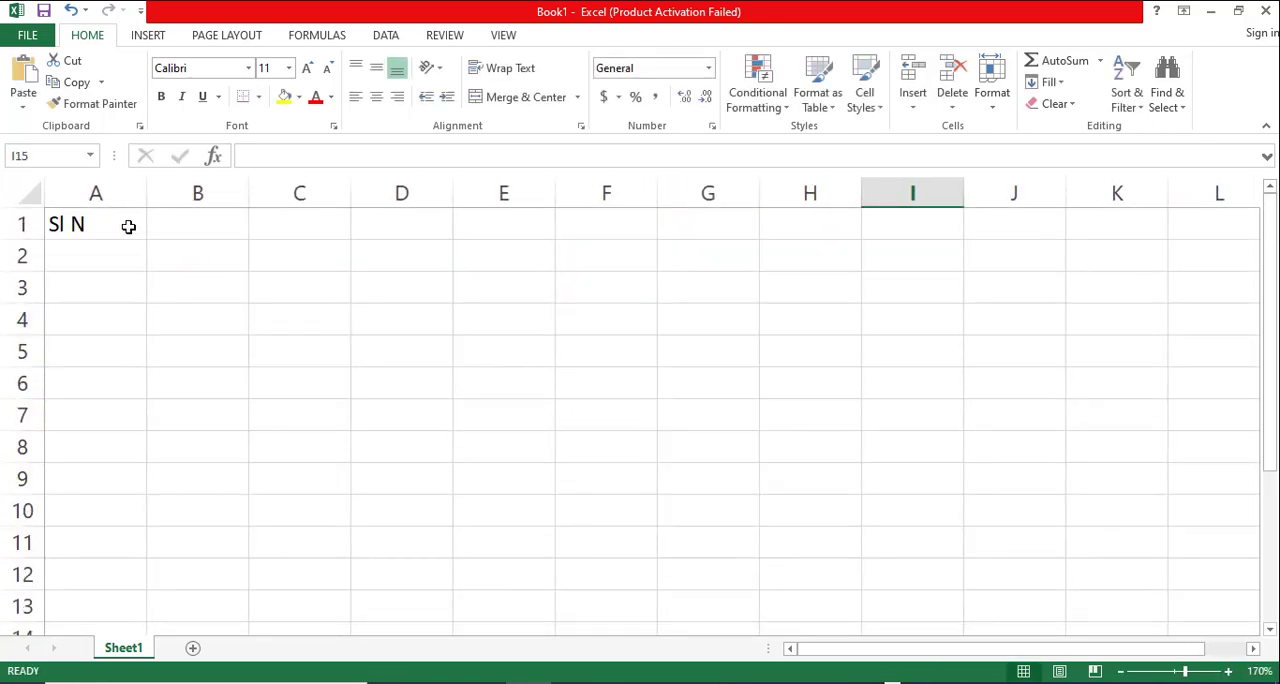
left_click(121, 225)
double_click(121, 225)
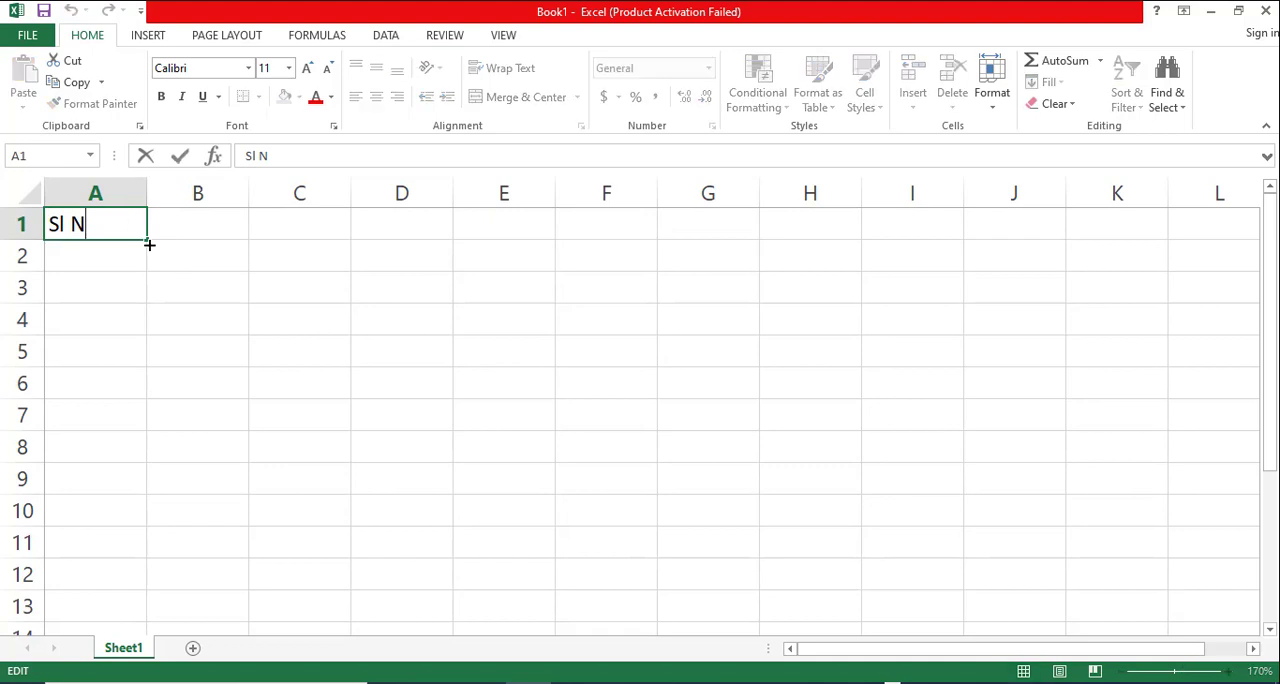
type("o")
key("Tab")
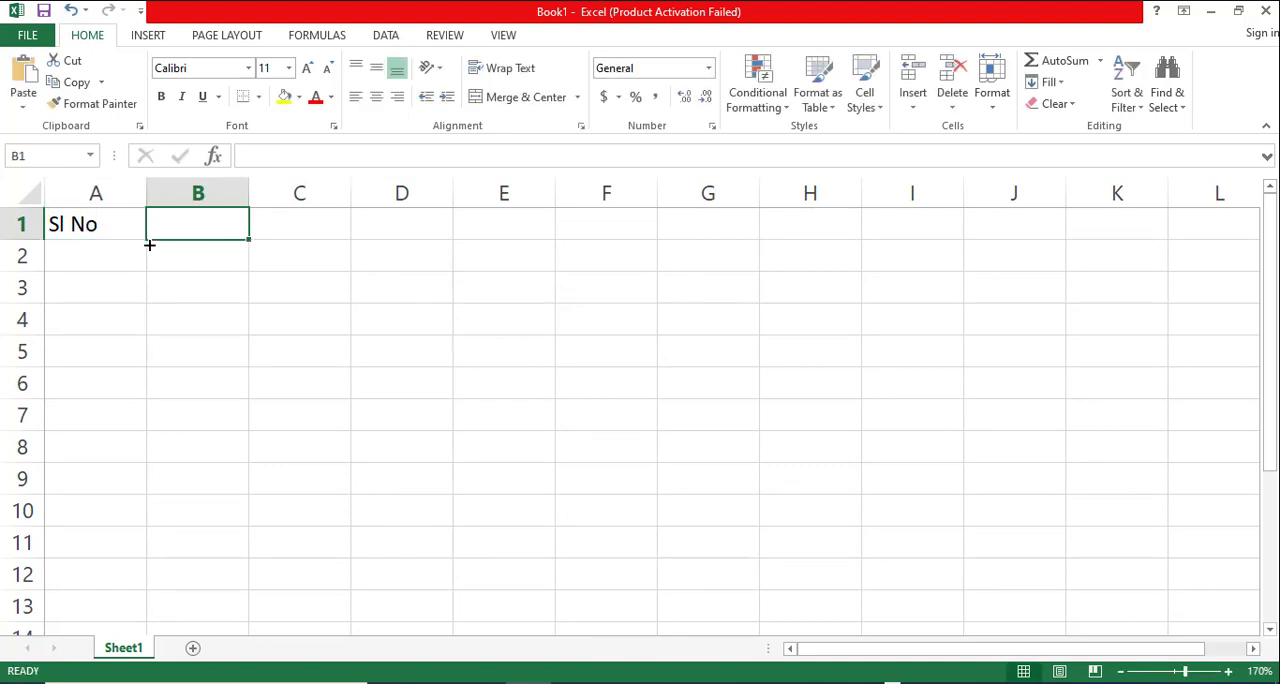
type("Name")
key("Tab")
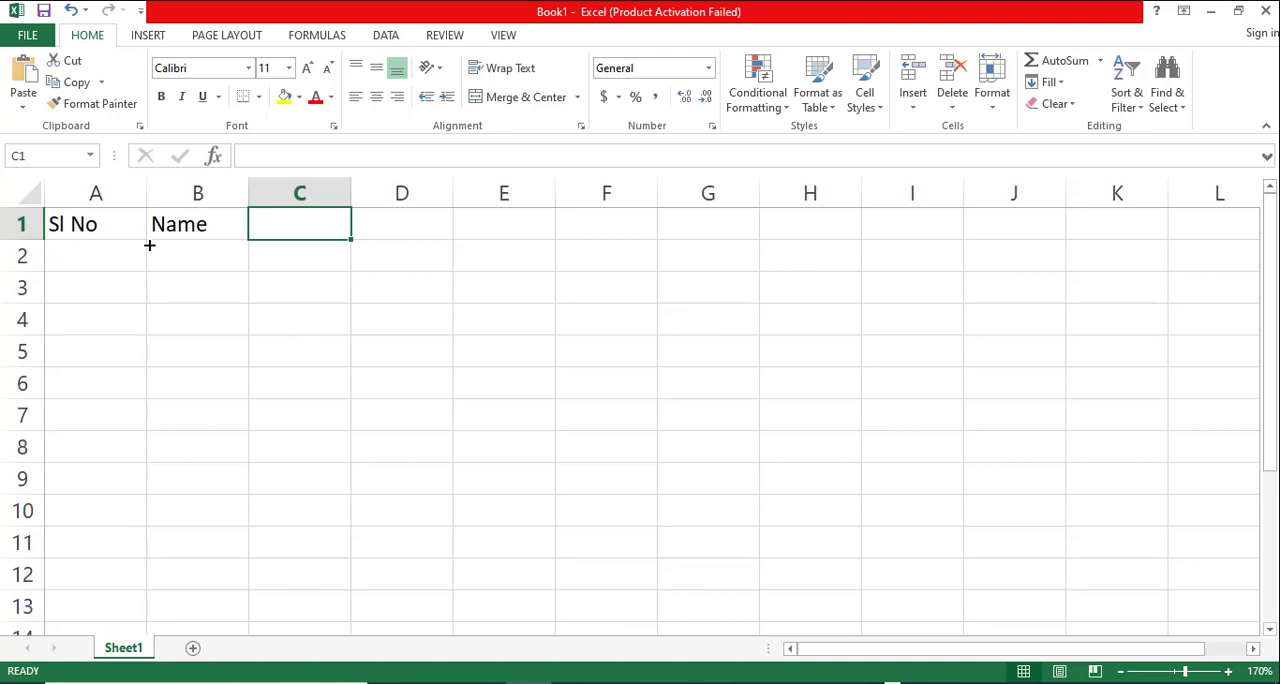
- Enter the subject headers "Bangla", "English" and "Math" in cells C1, D1 and E1
type("Bangla")
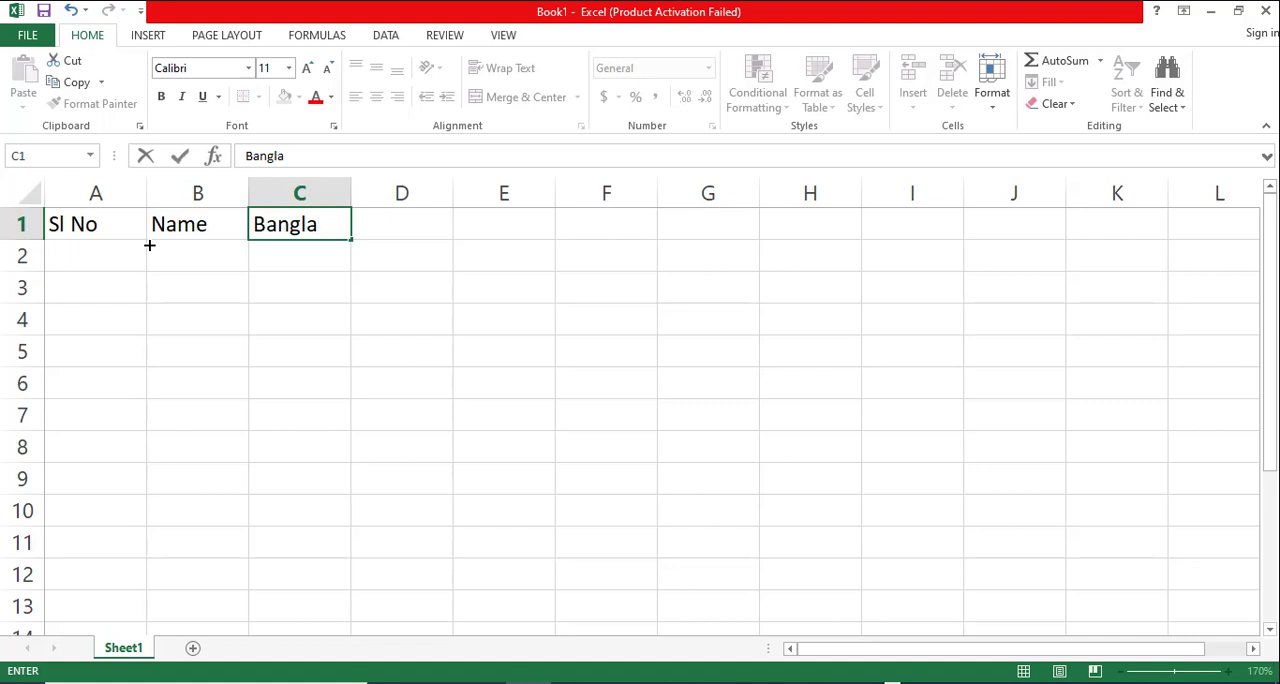
left_click(414, 222)
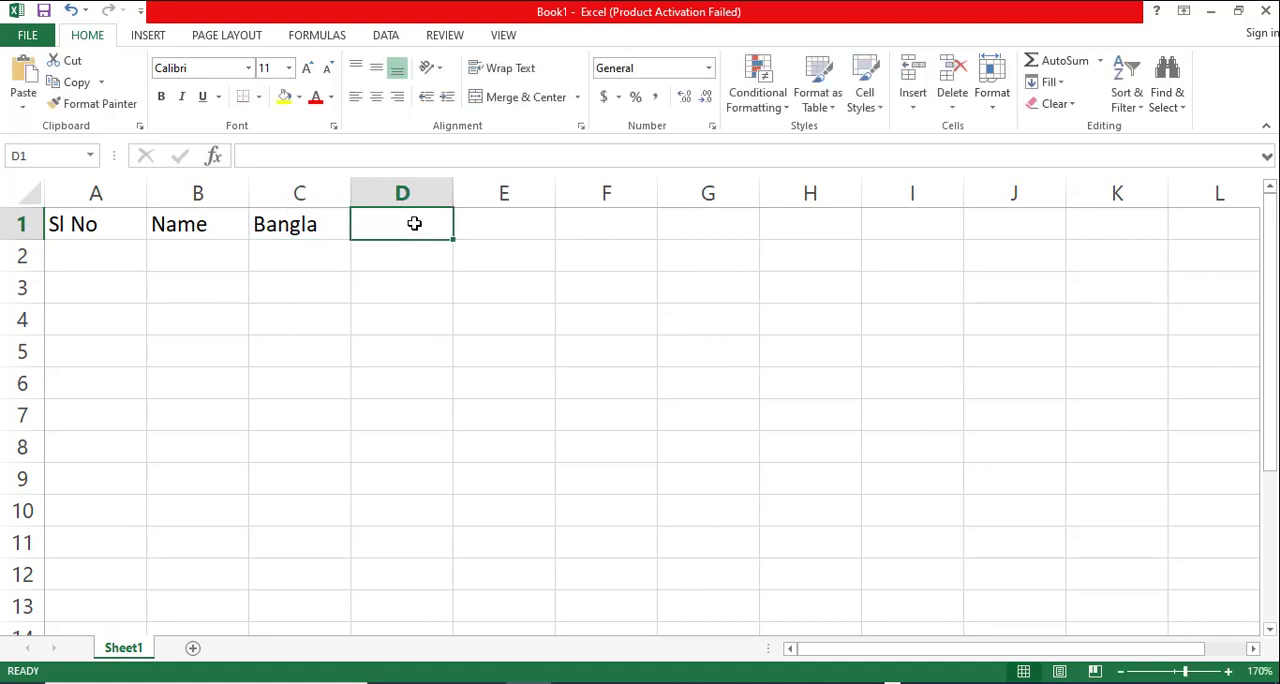
type("E")
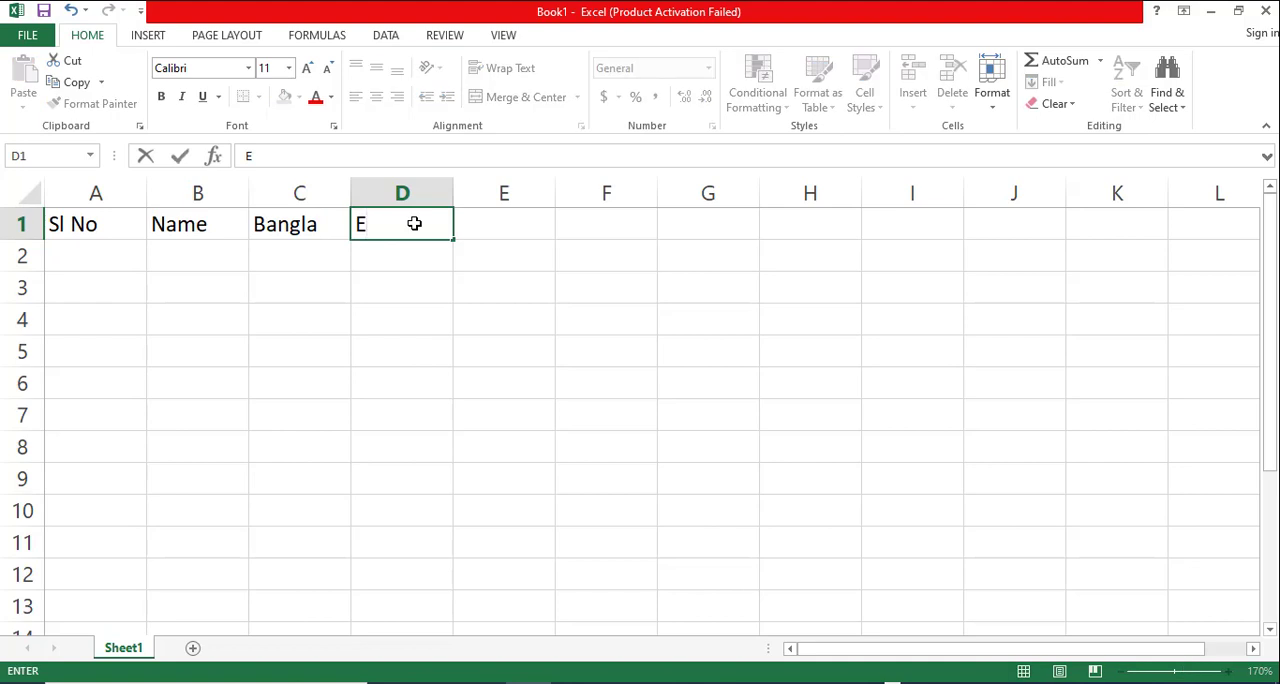
type("nglish")
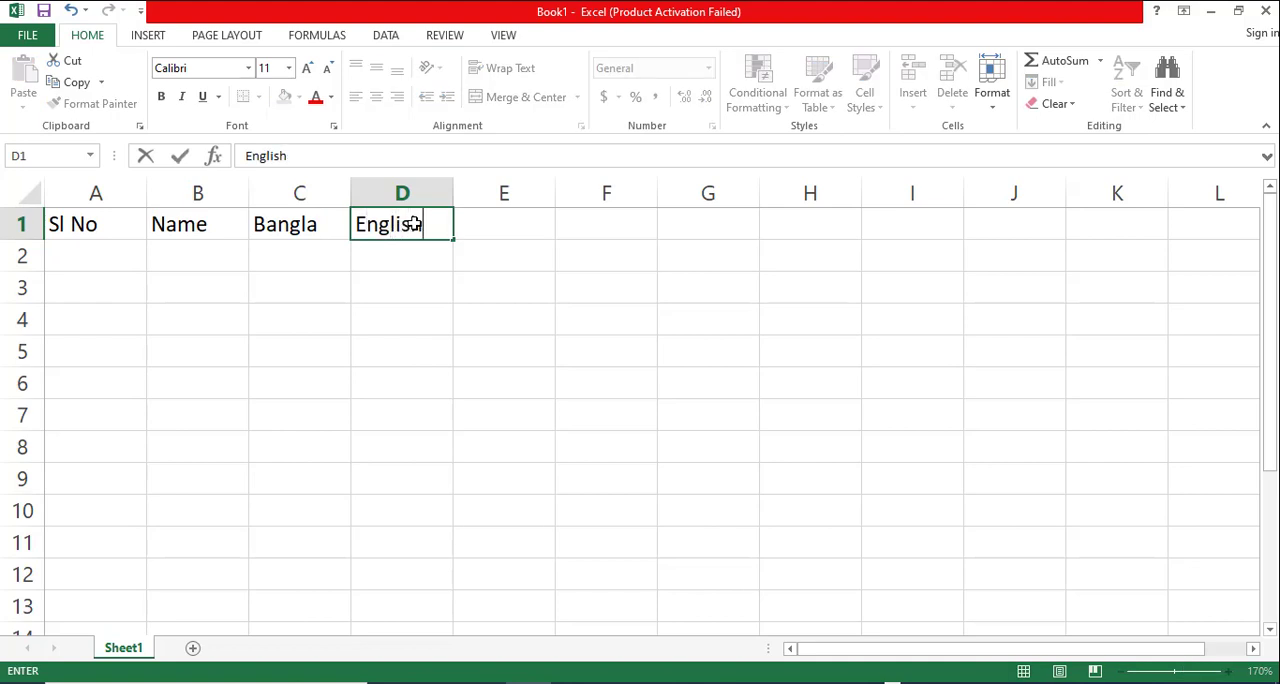
left_click(517, 225)
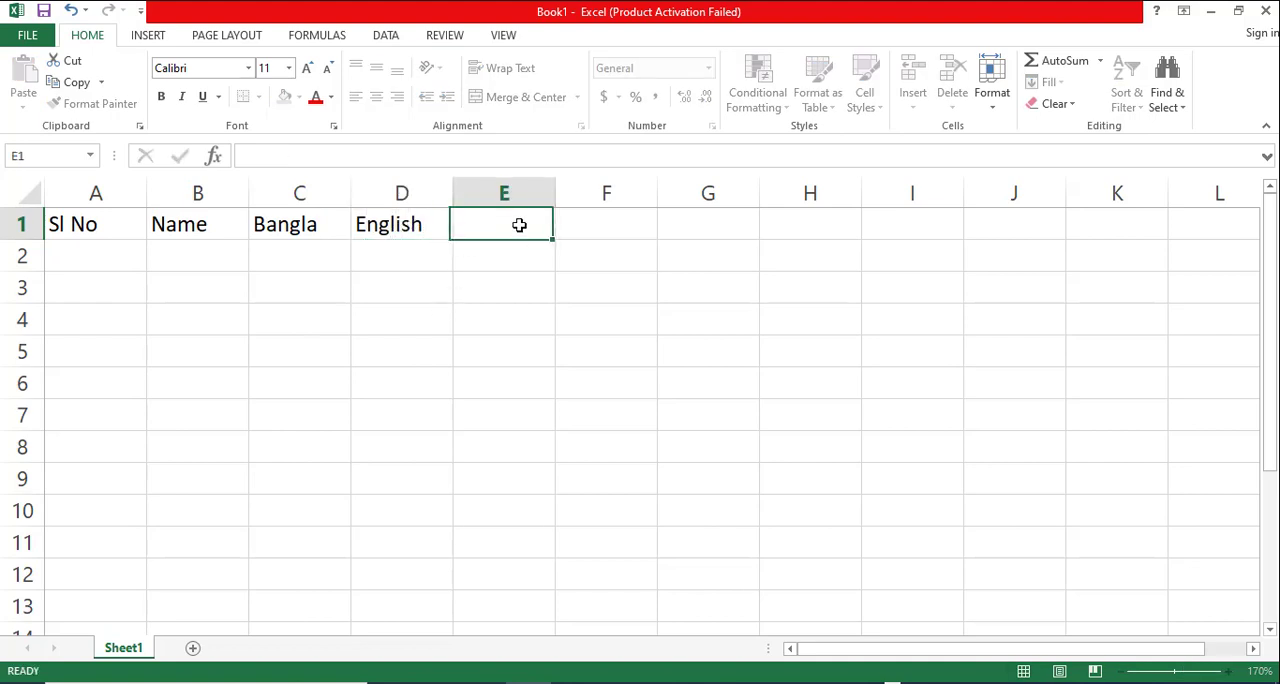
type("Math")
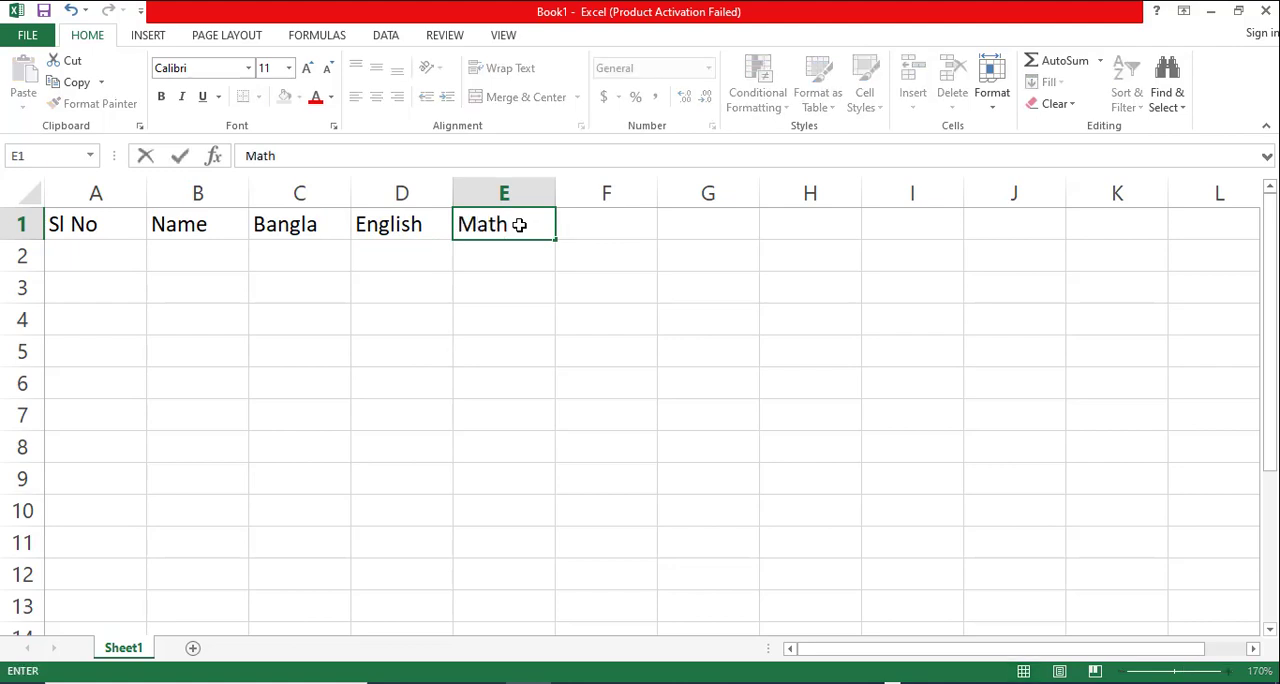
left_click(543, 343)
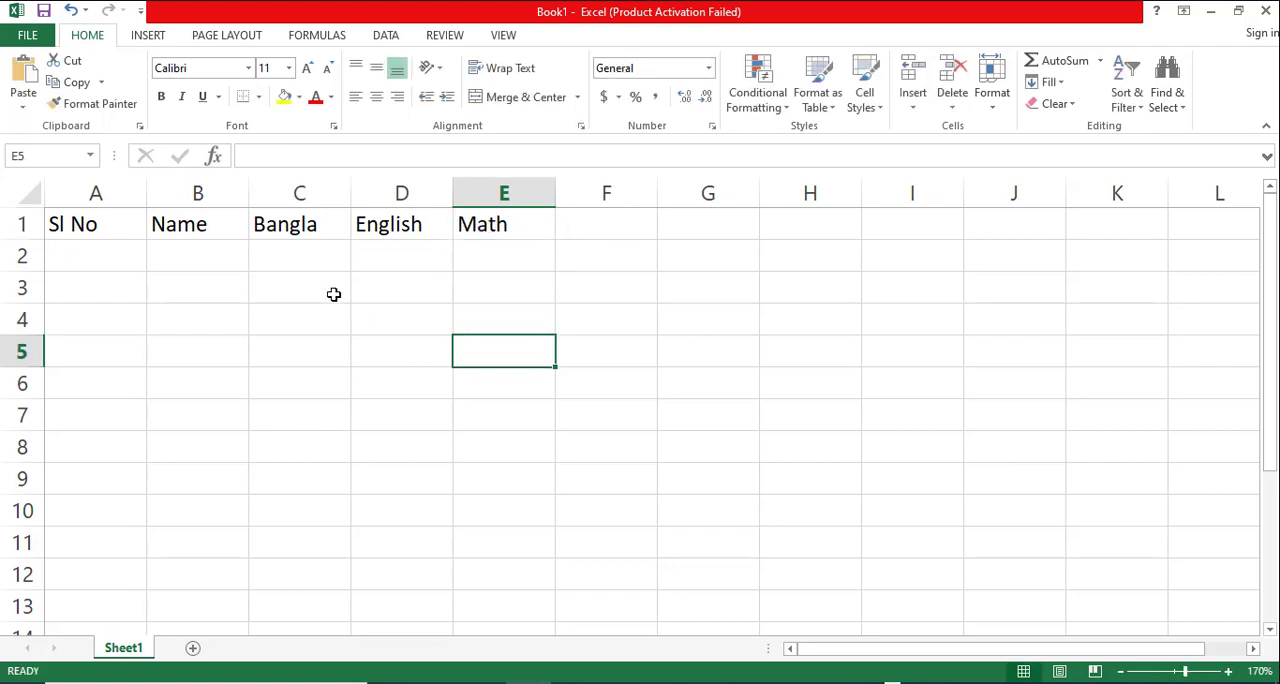
- Number cells A2:A11 with the series 1 to 10 and centre the numbers horizontally and vertically
left_click(110, 252)
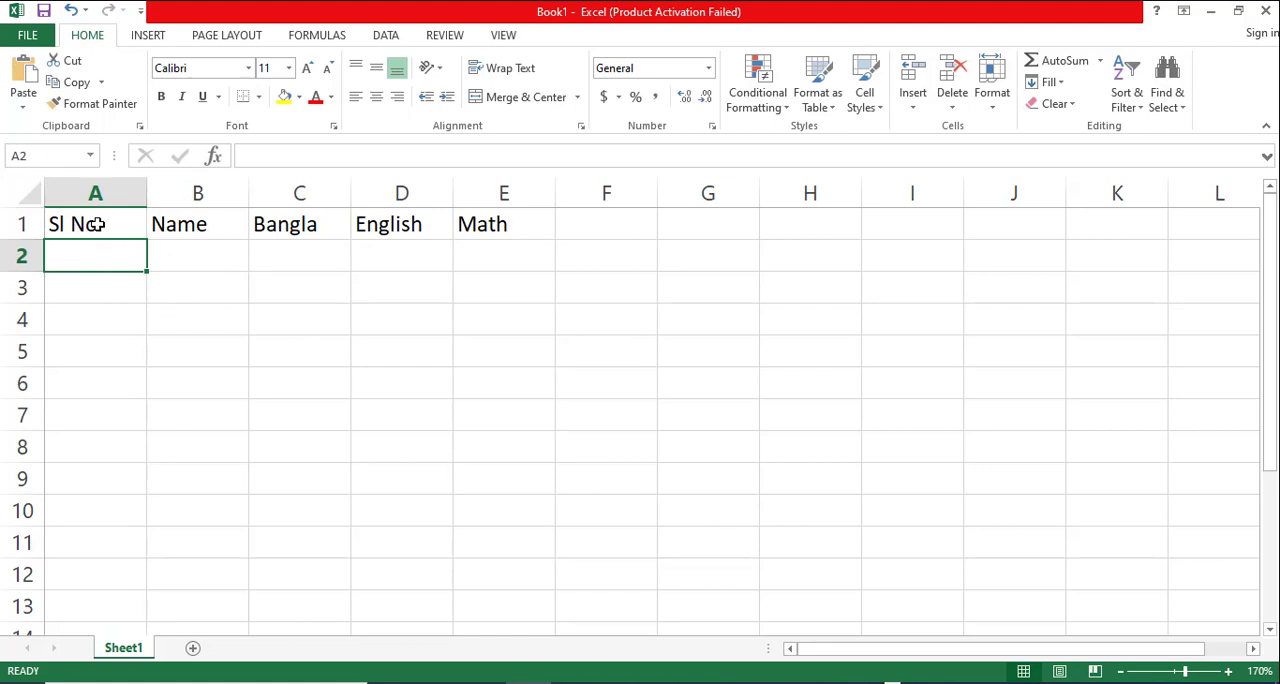
type("1")
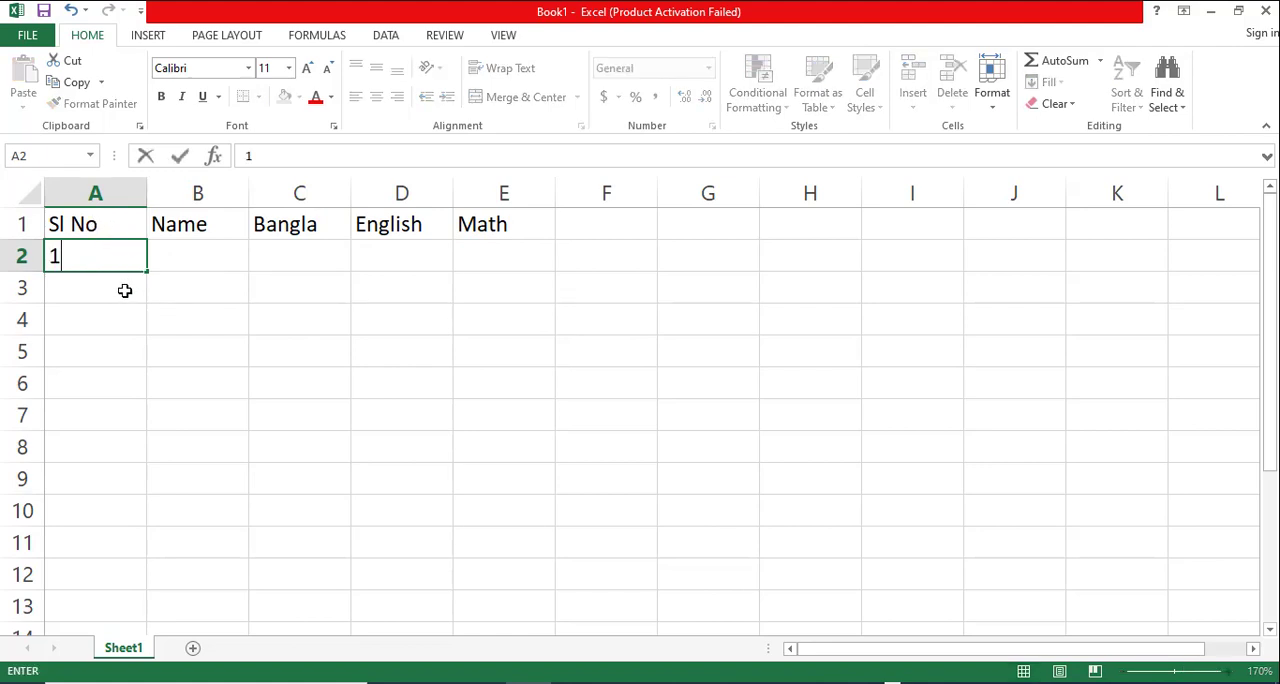
left_click(120, 288)
type("2")
key("Return")
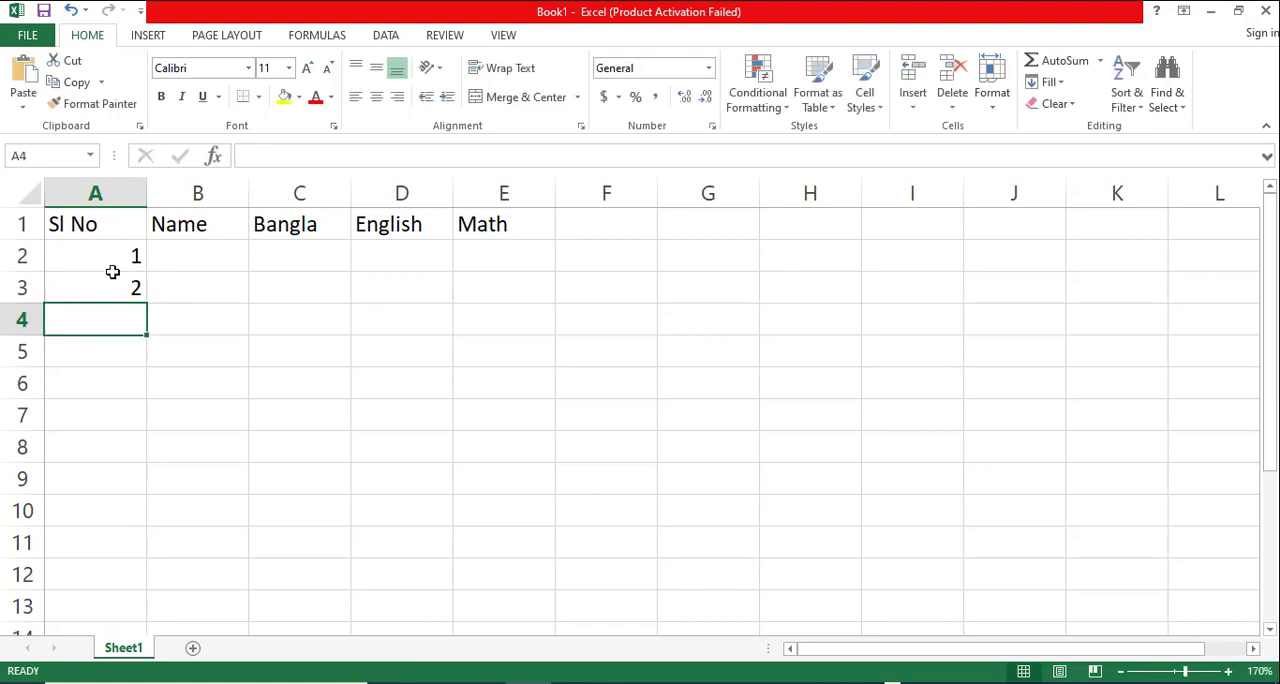
left_click_drag(114, 252, 177, 547)
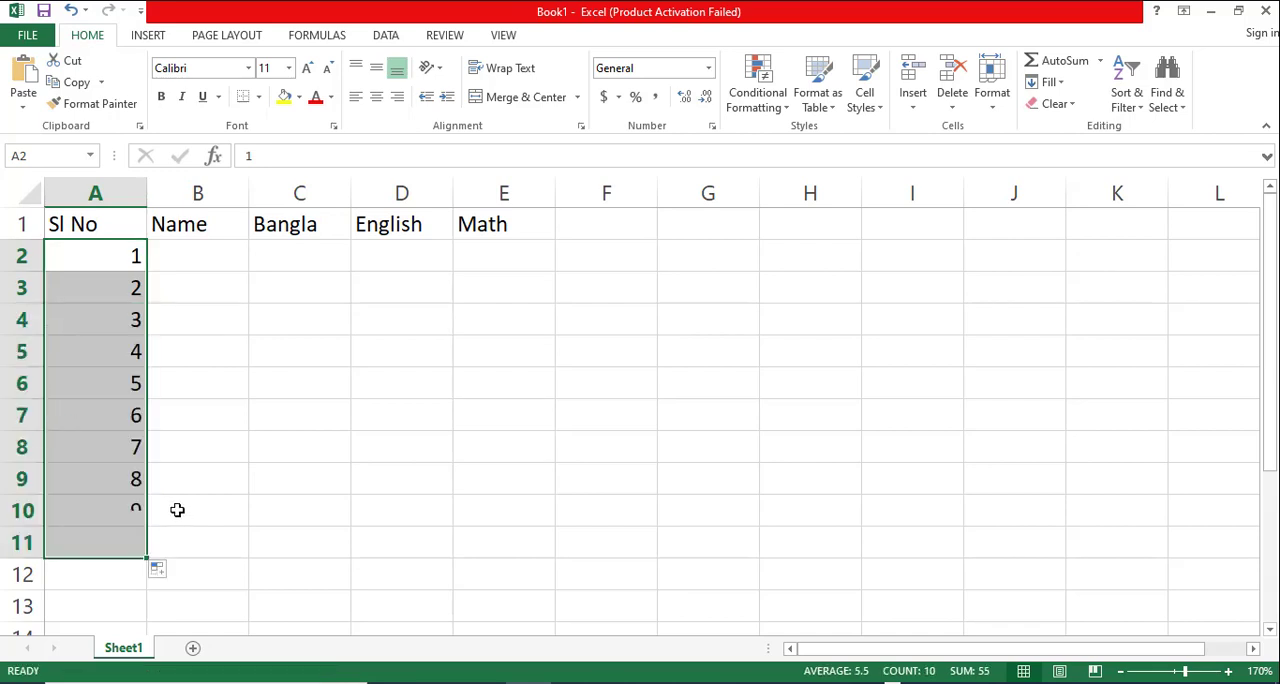
left_click(376, 96)
left_click(376, 67)
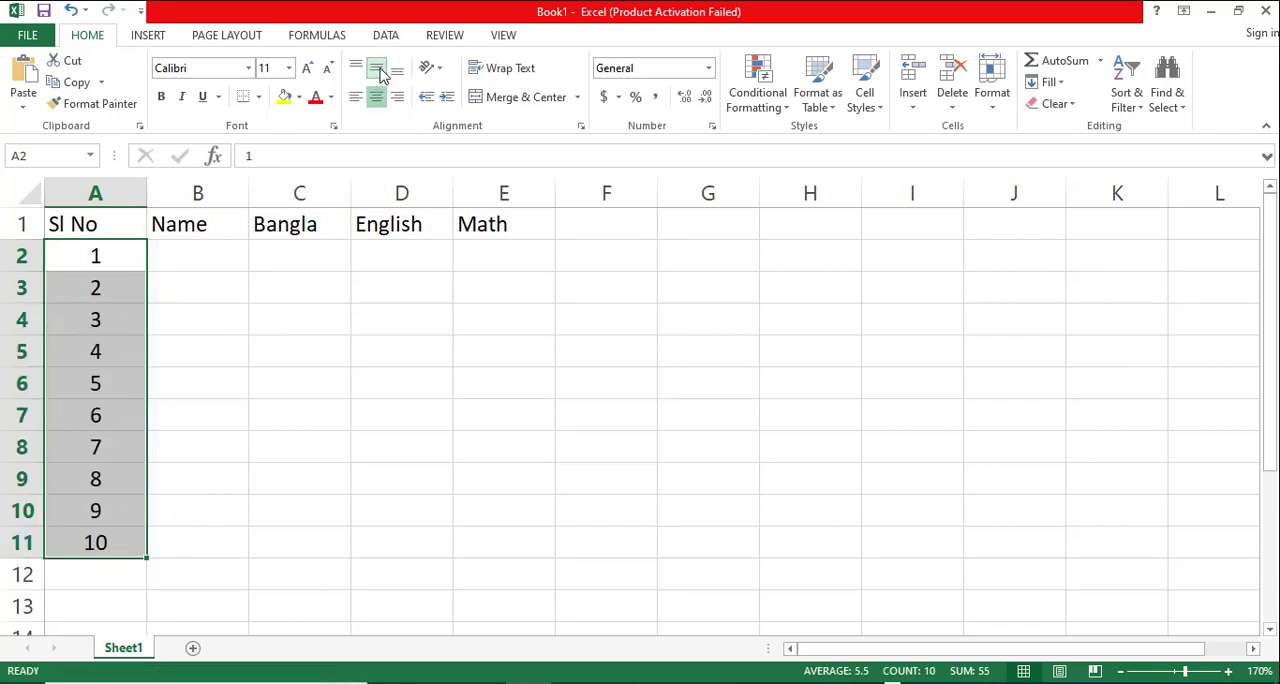
- Enter the first person's name in B2, beside serial number 1
left_click(214, 259)
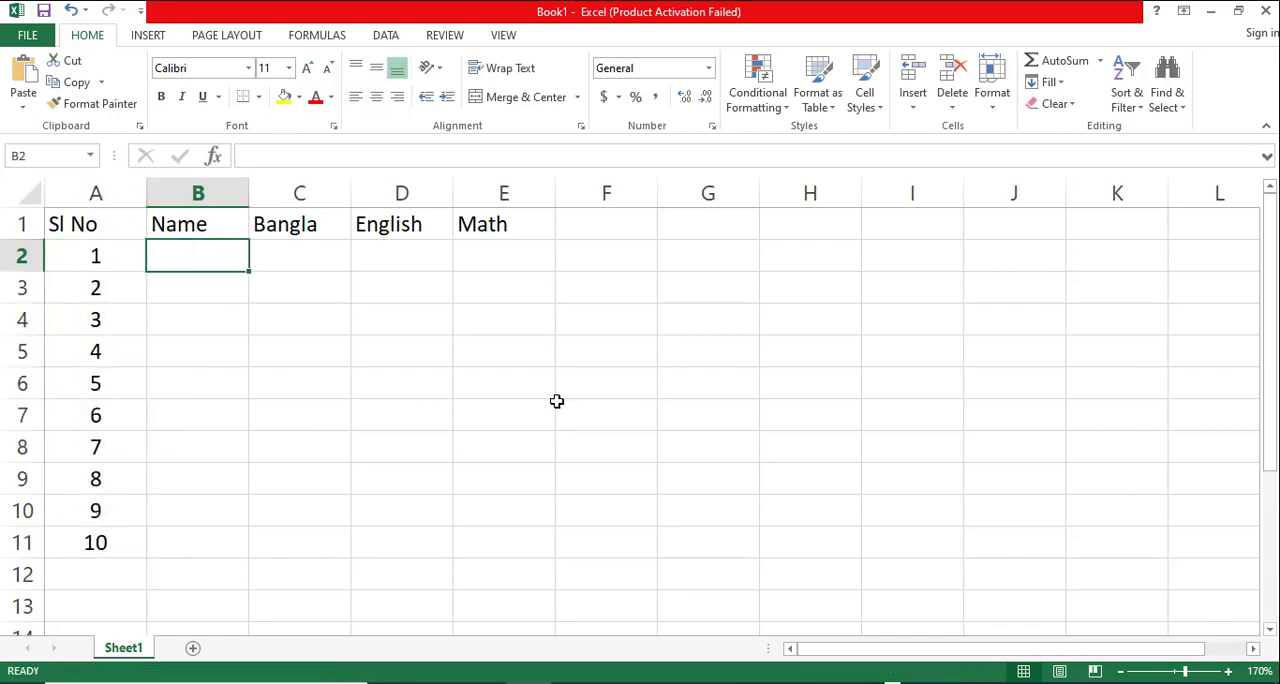
type("Mozaffor")
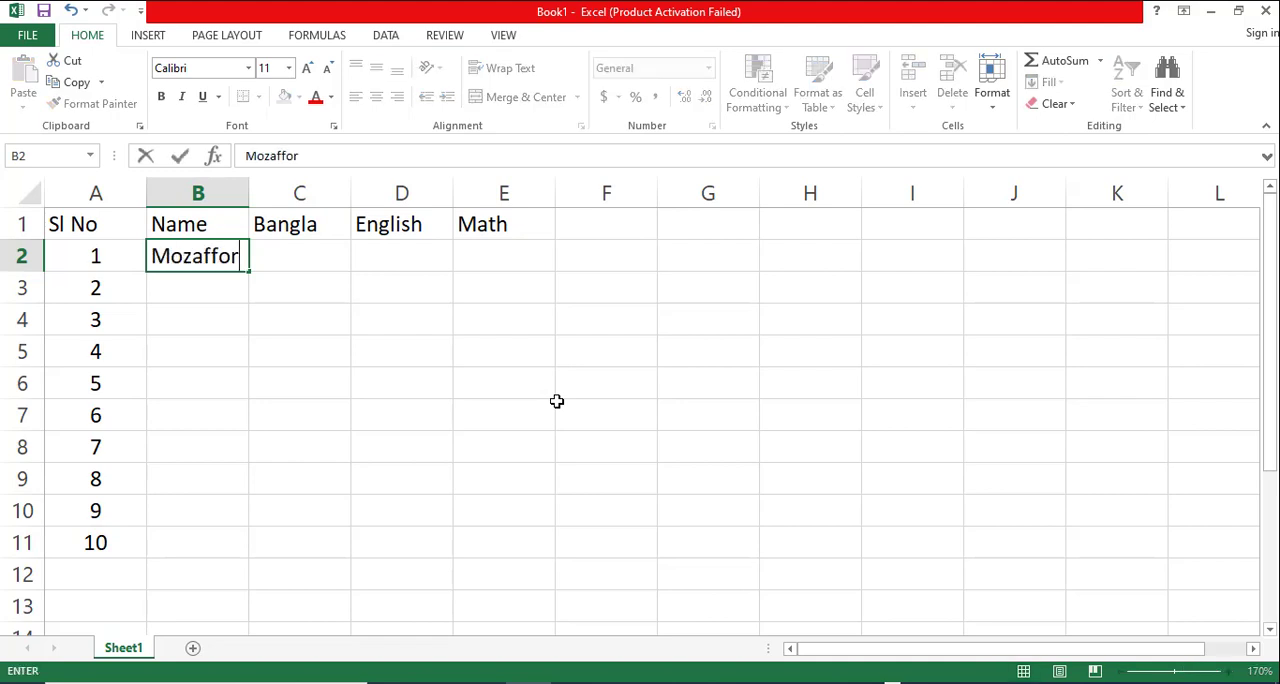
key("Return")
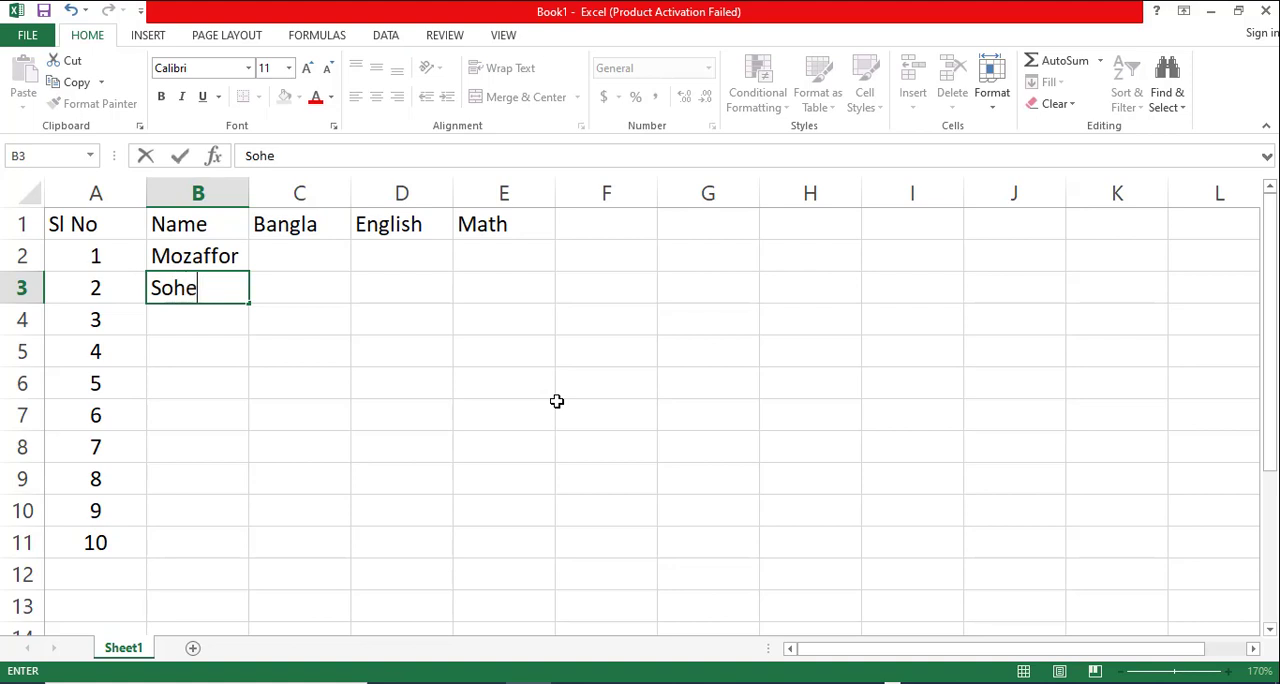
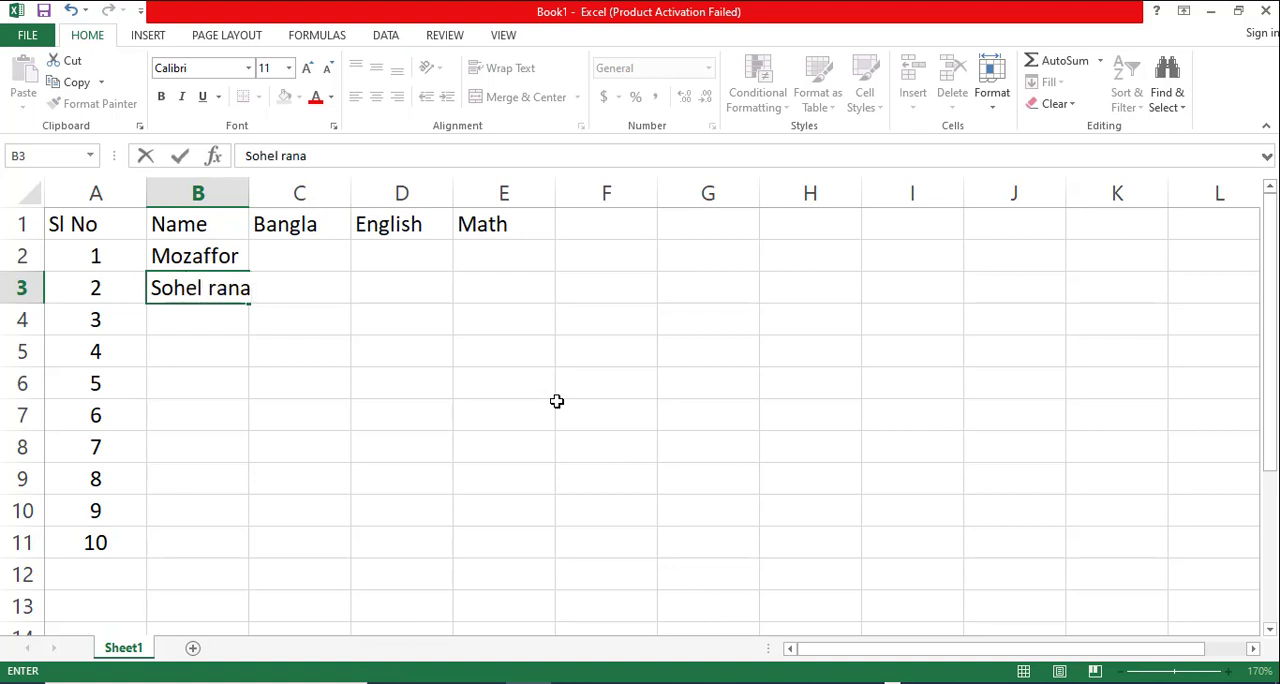
key("Return")
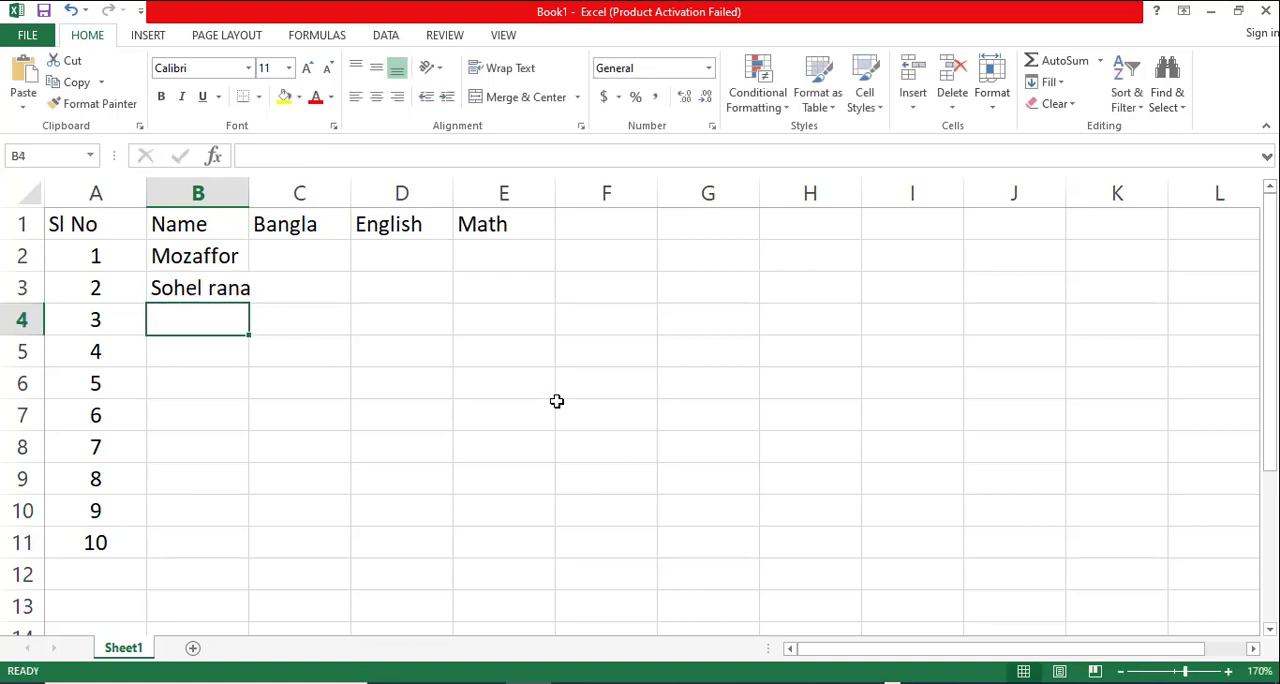
key("Up")
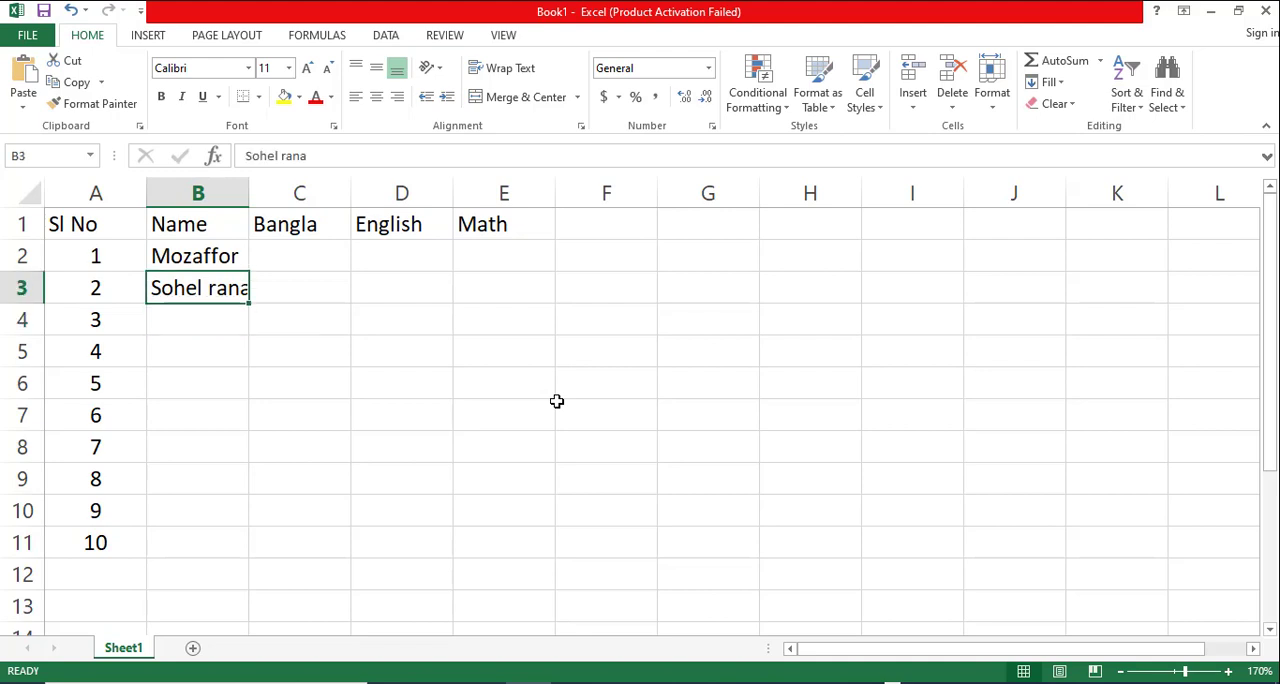
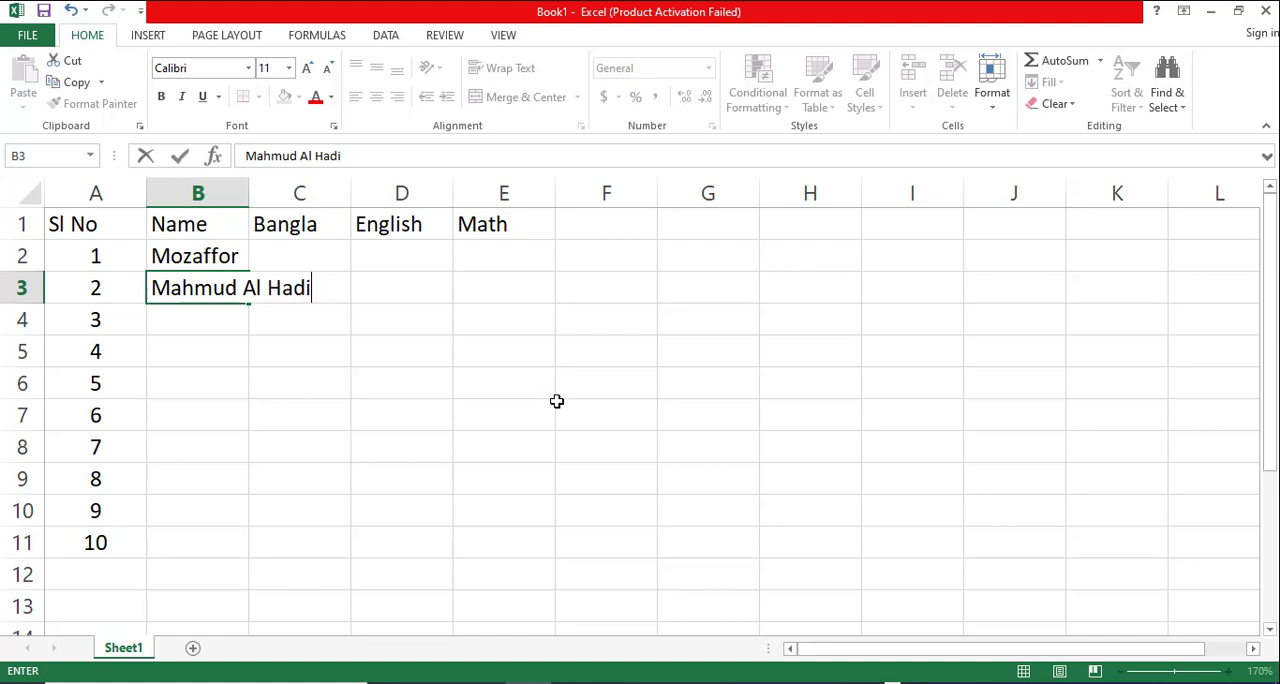
- Enter the names of three more people in B3:B5 and fit column B's width to its contents
key("Return")
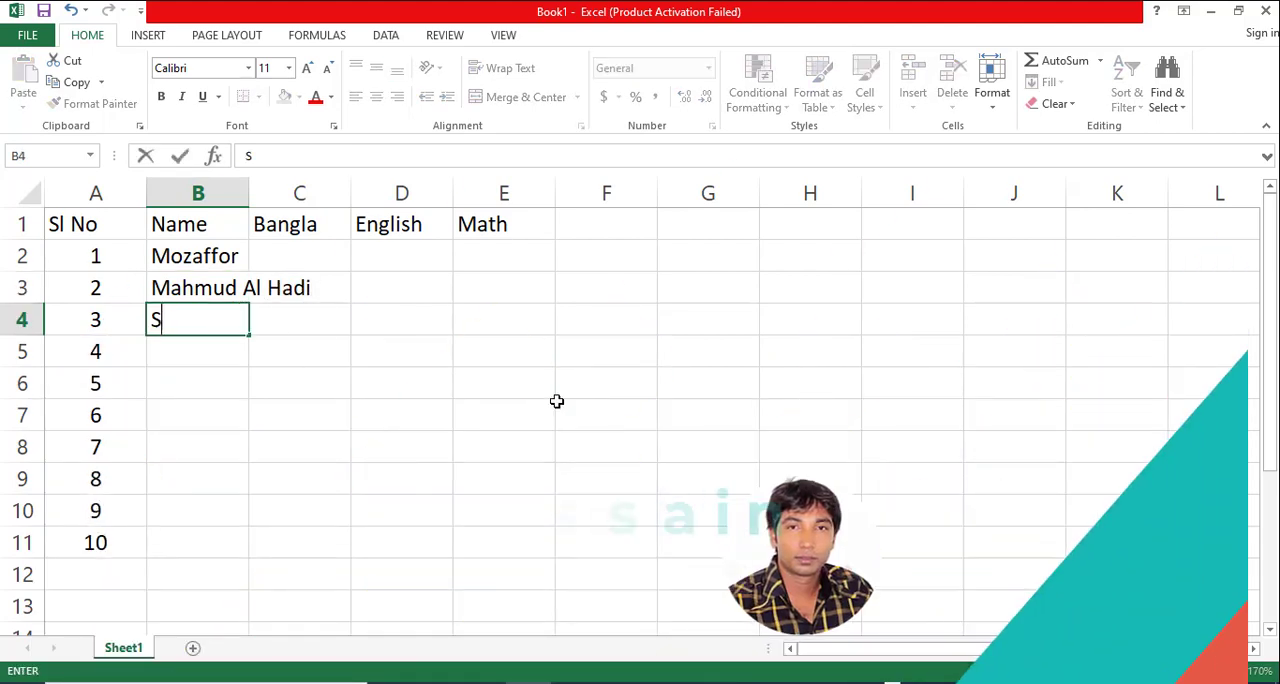
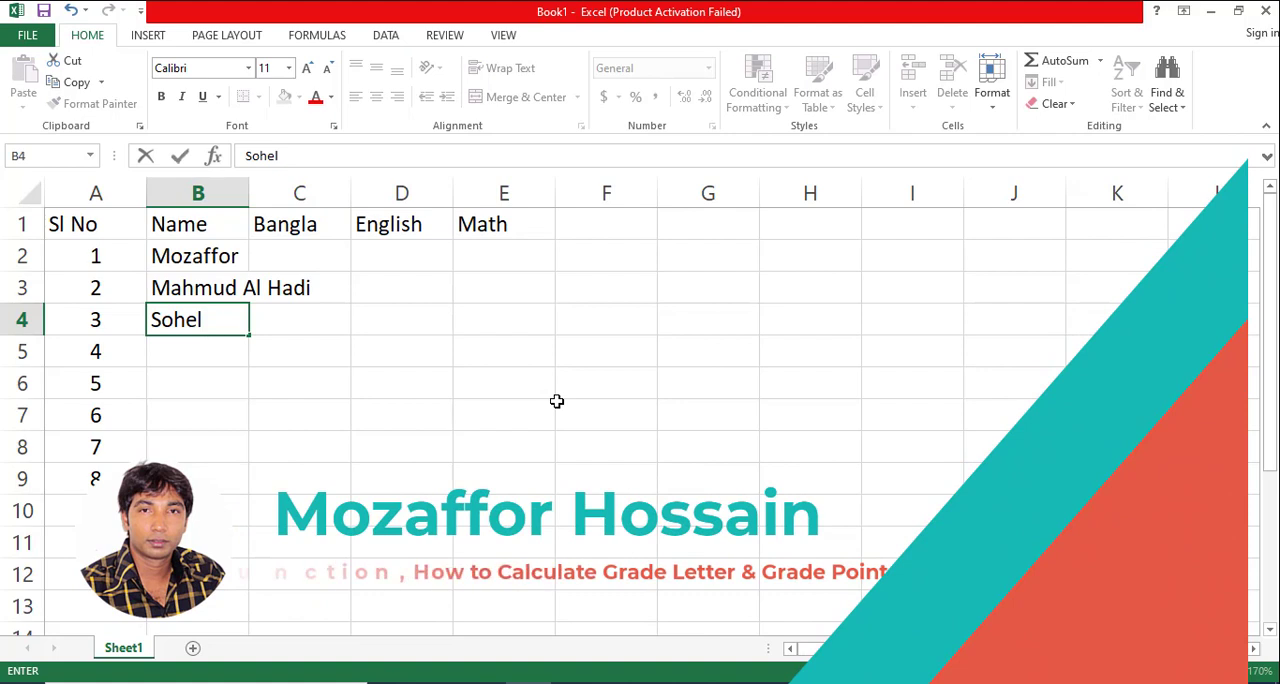
key("Return")
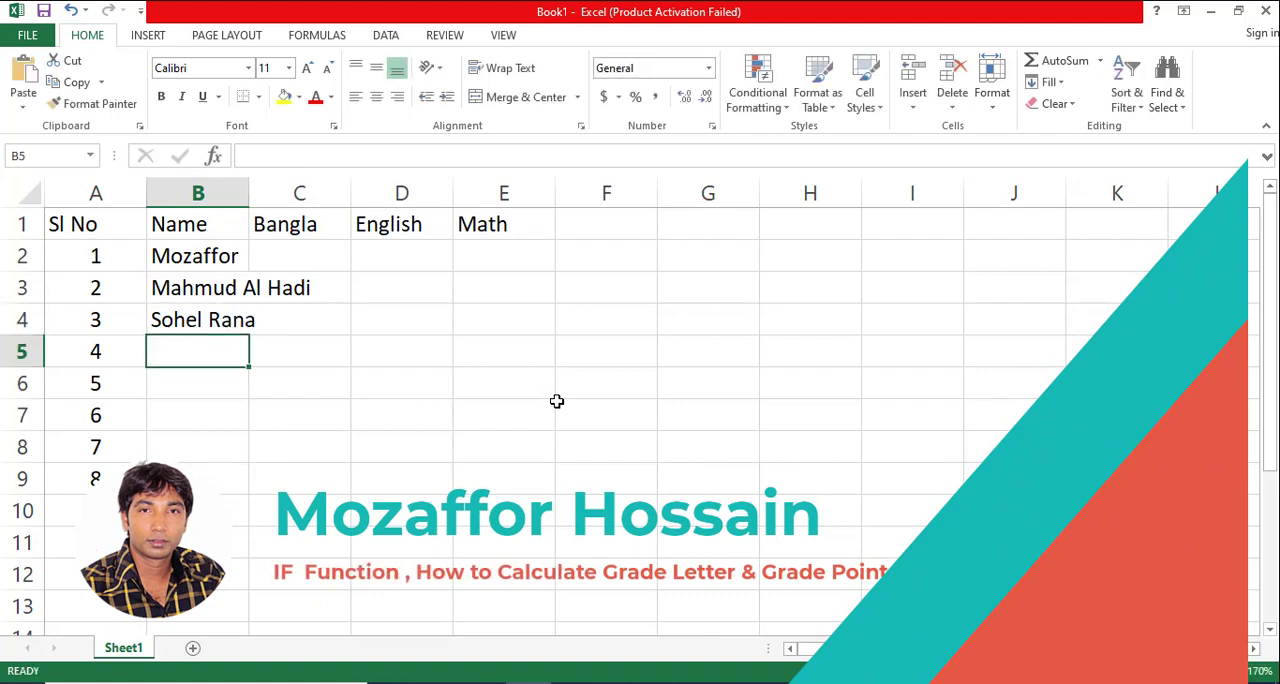
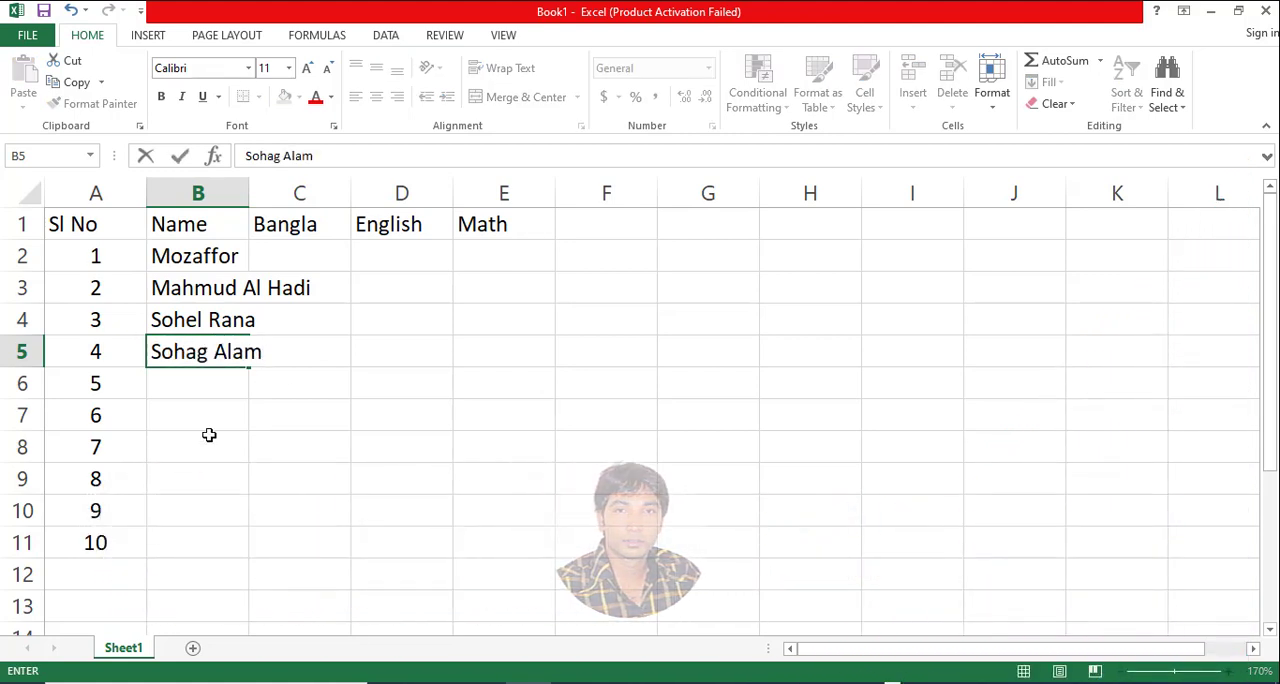
left_click(209, 435)
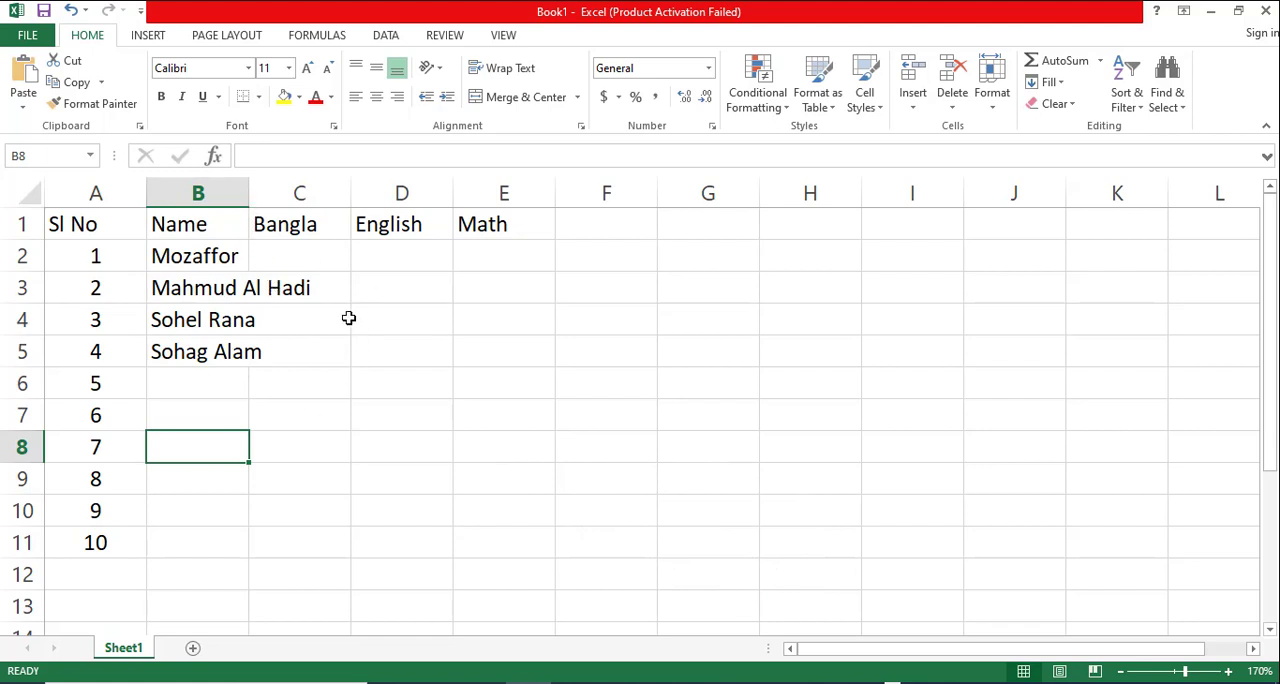
double_click(250, 191)
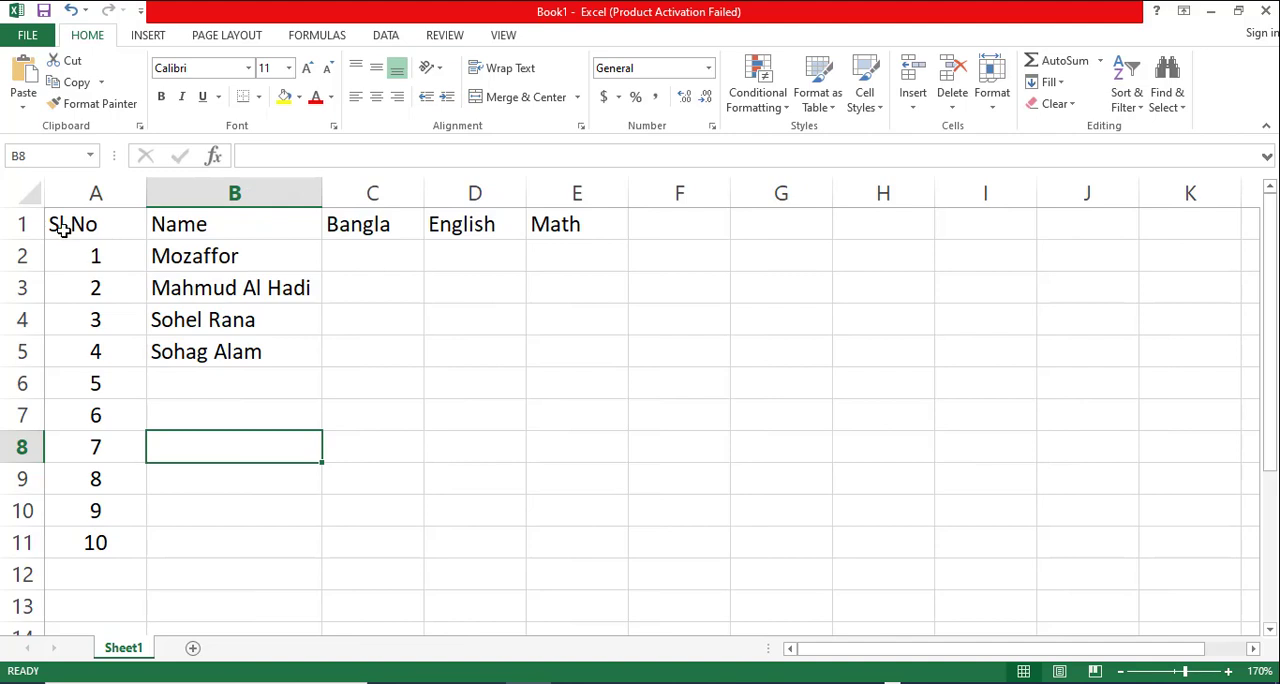
left_click_drag(63, 227, 583, 224)
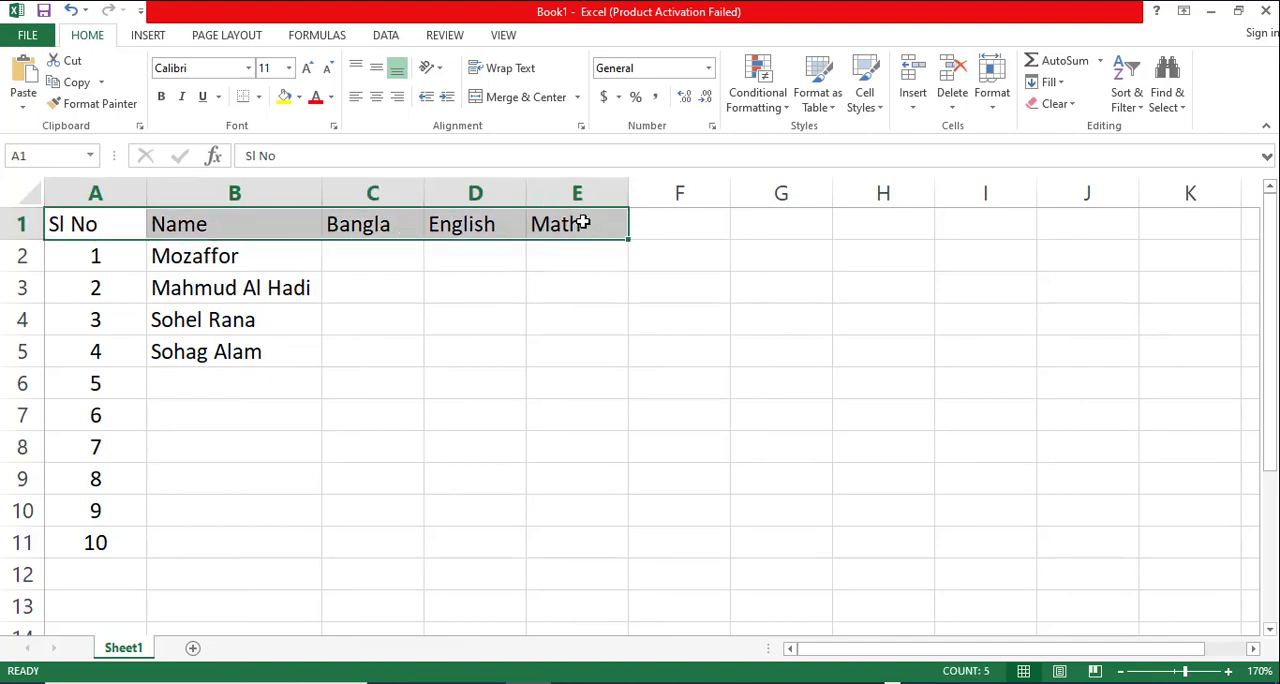
left_click(166, 326)
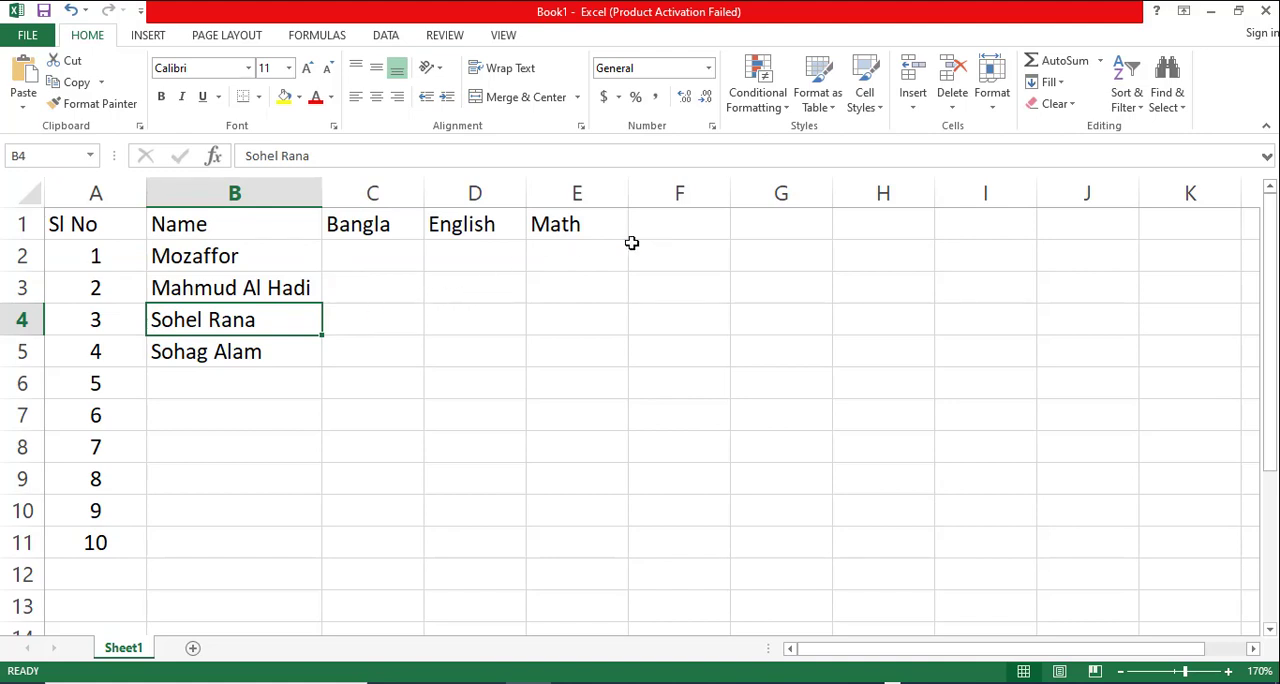
left_click(387, 257)
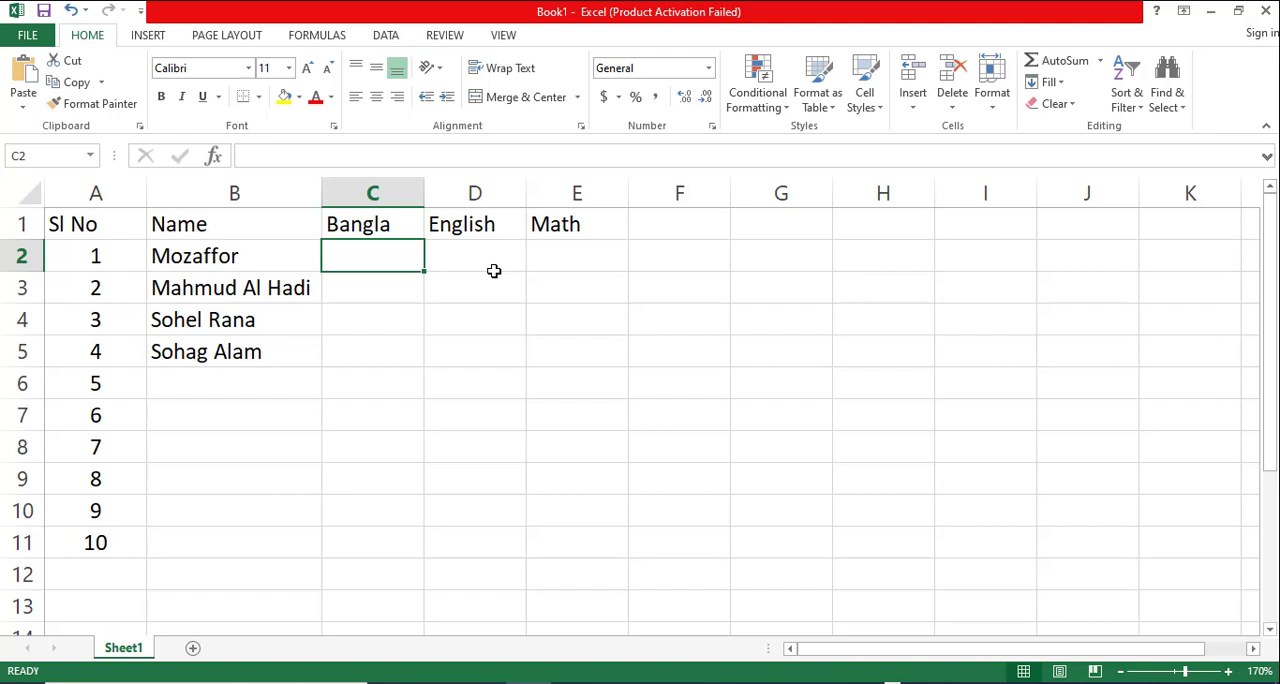
- Insert two blank columns between the "Bangla" and "English" columns
left_click(436, 193)
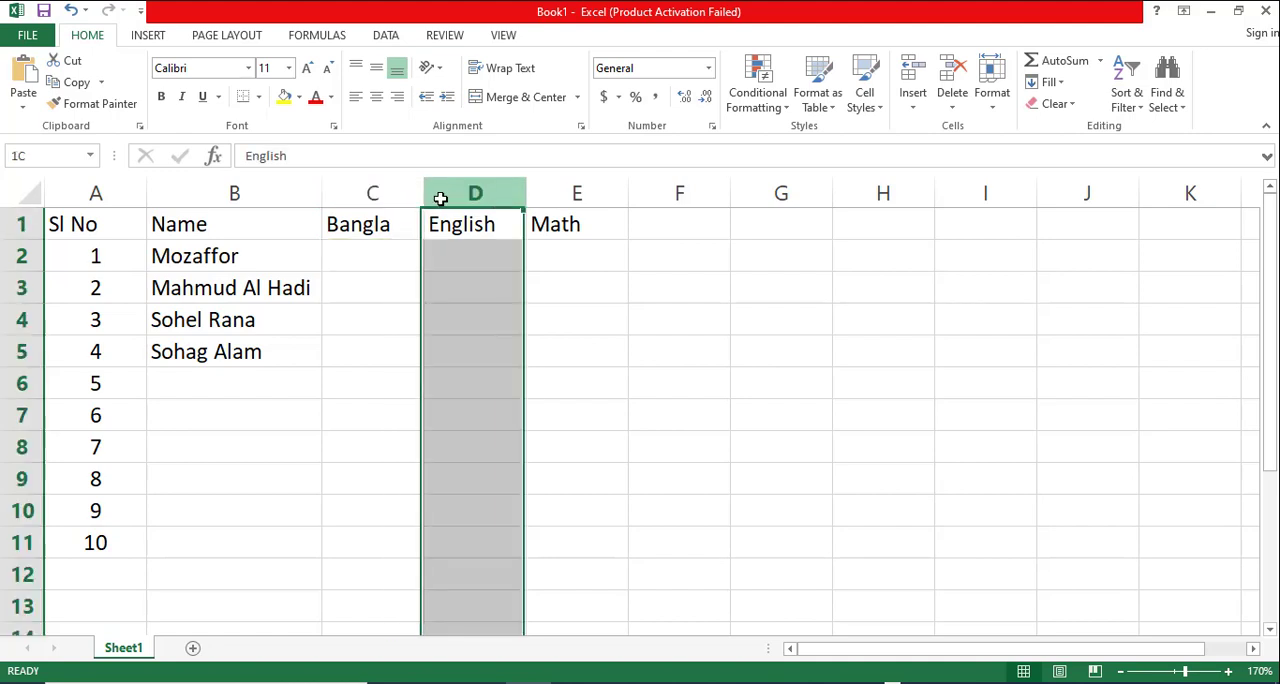
right_click(440, 195)
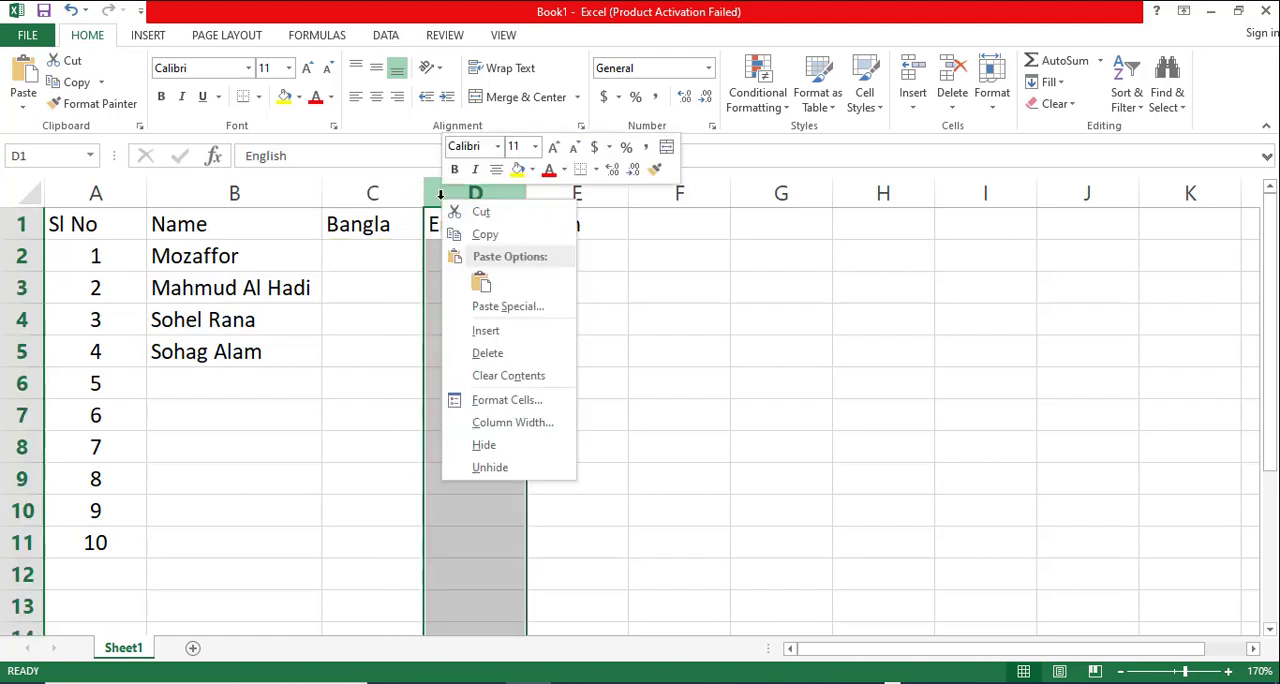
left_click(485, 331)
right_click(480, 196)
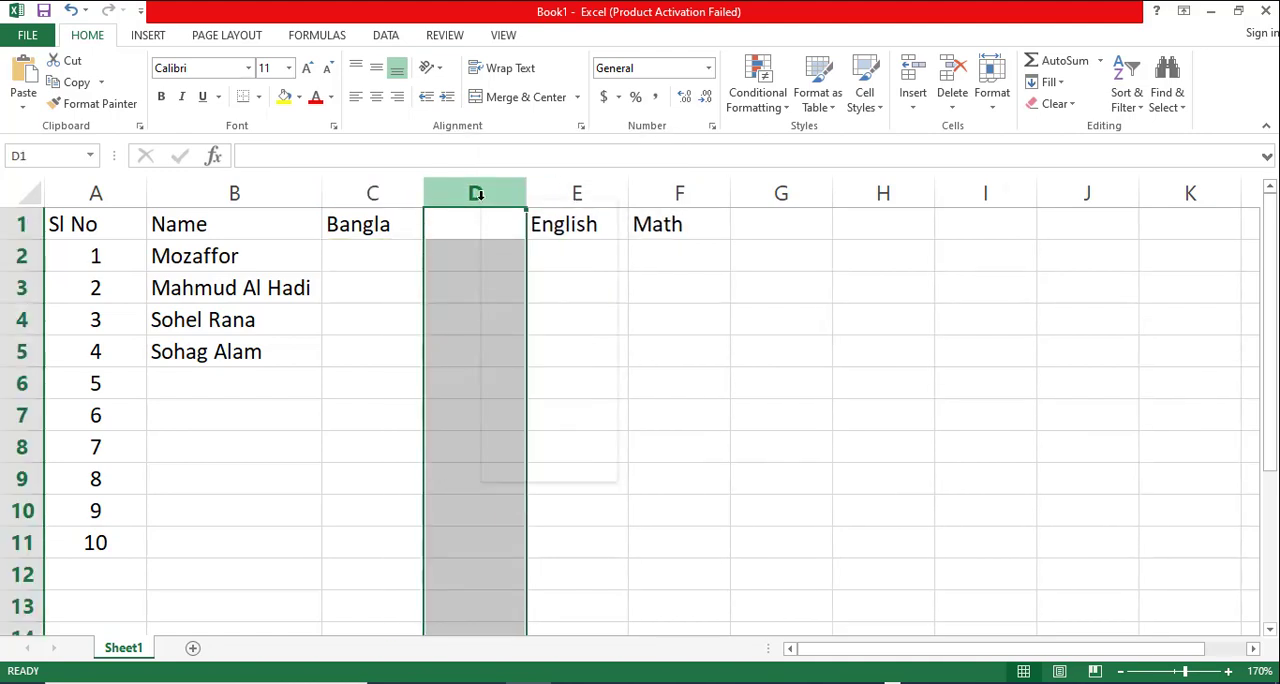
left_click(528, 332)
left_click(543, 379)
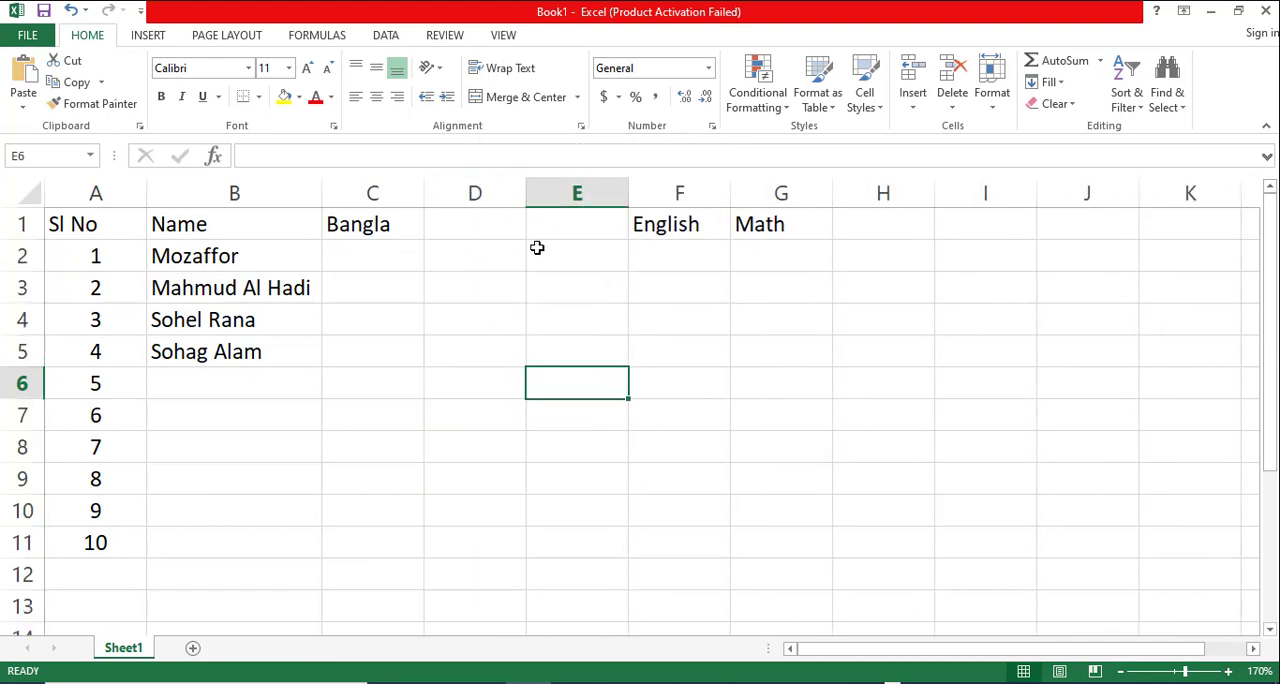
- Merge and centre the "Bangla" header across cells C1:E1
left_click(1228, 671)
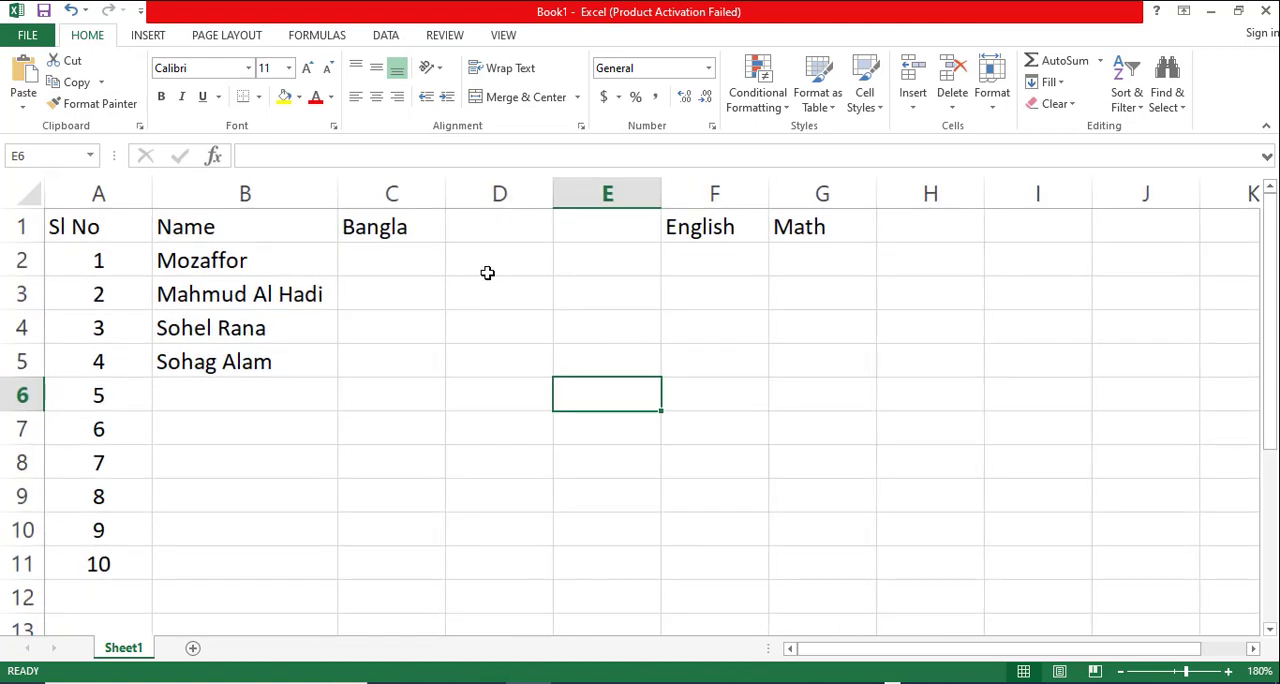
left_click(502, 194)
left_click(509, 251)
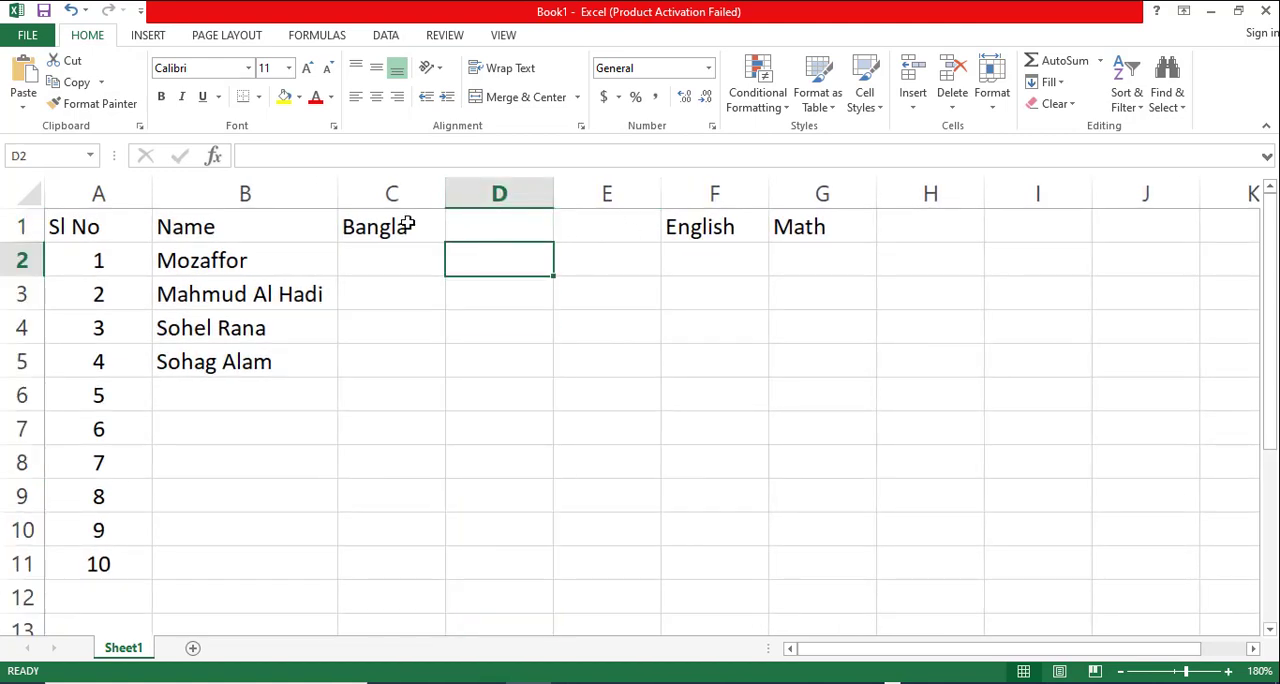
left_click(424, 222)
left_click_drag(424, 222, 593, 228)
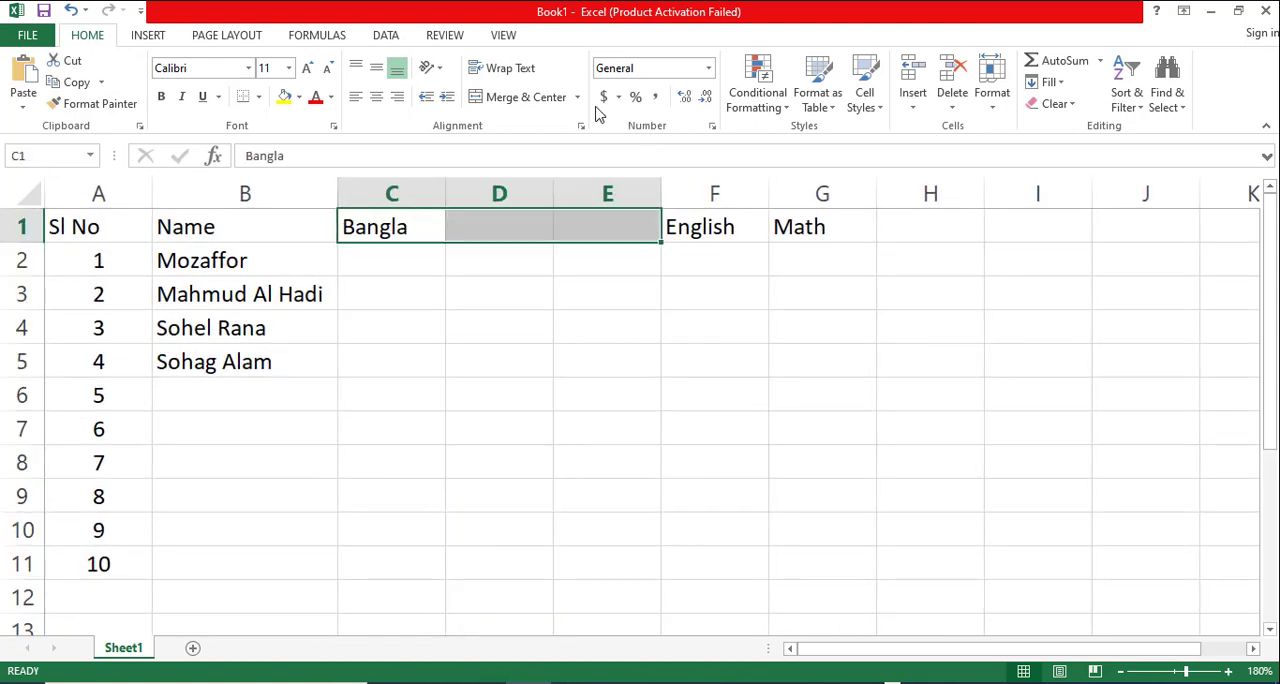
left_click(508, 104)
key("ctrl+z")
- Enter the sub-headers "Mark", "LG" and "GP" in cells C2, D2 and E2 under Bangla
left_click(400, 266)
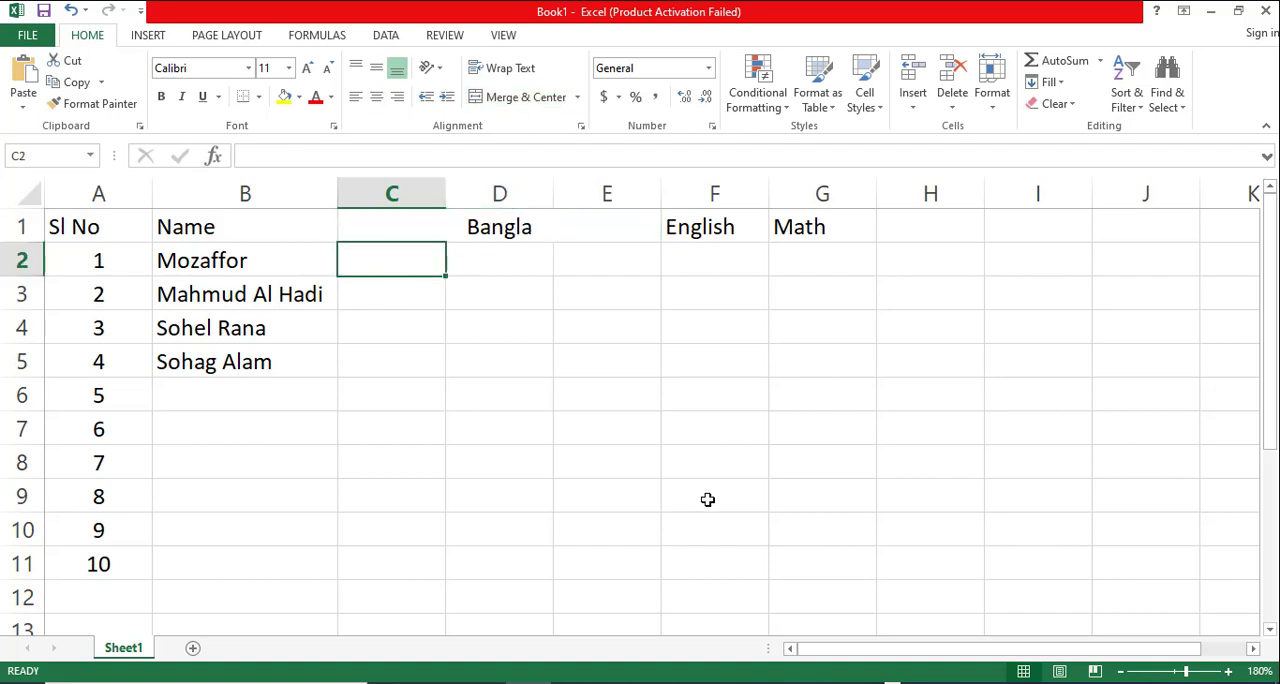
type("Mark")
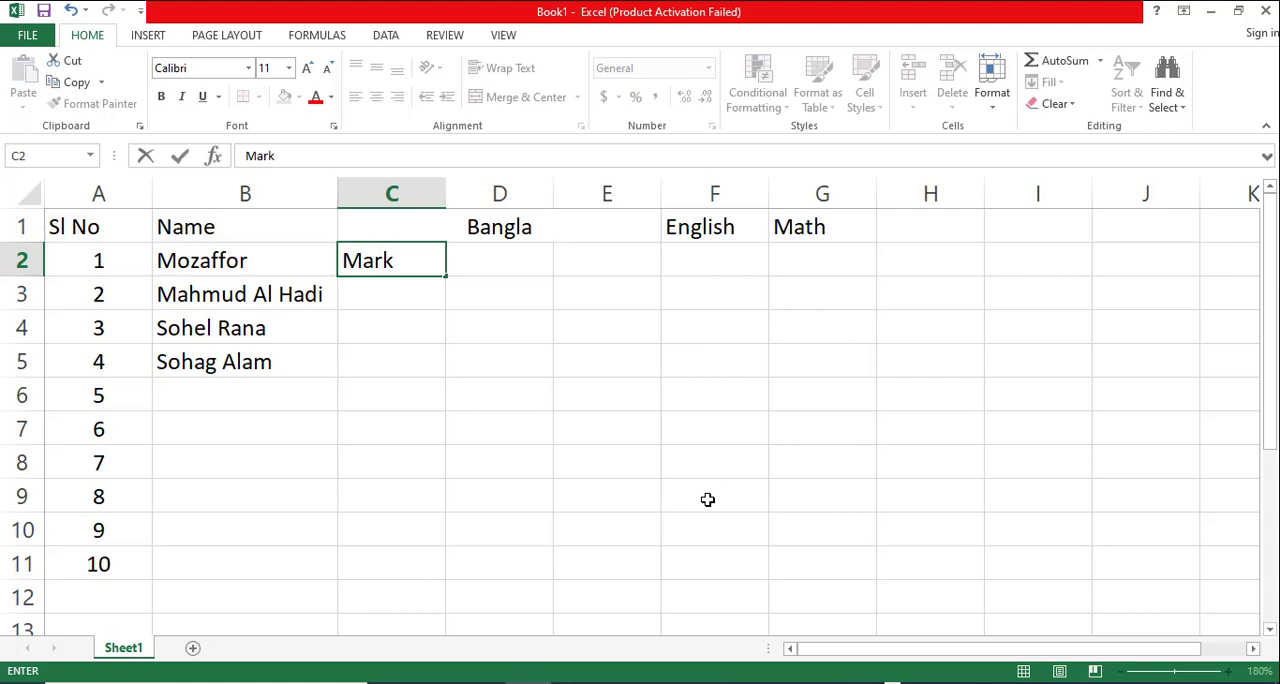
key("Tab")
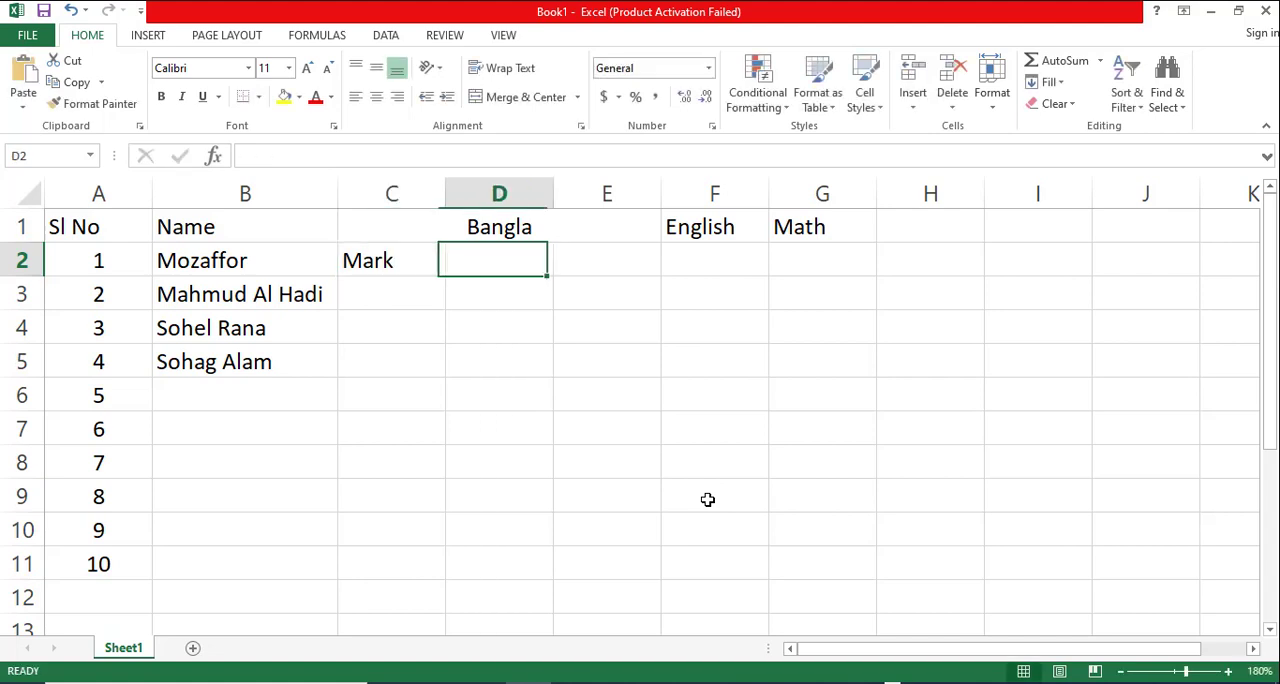
type("L")
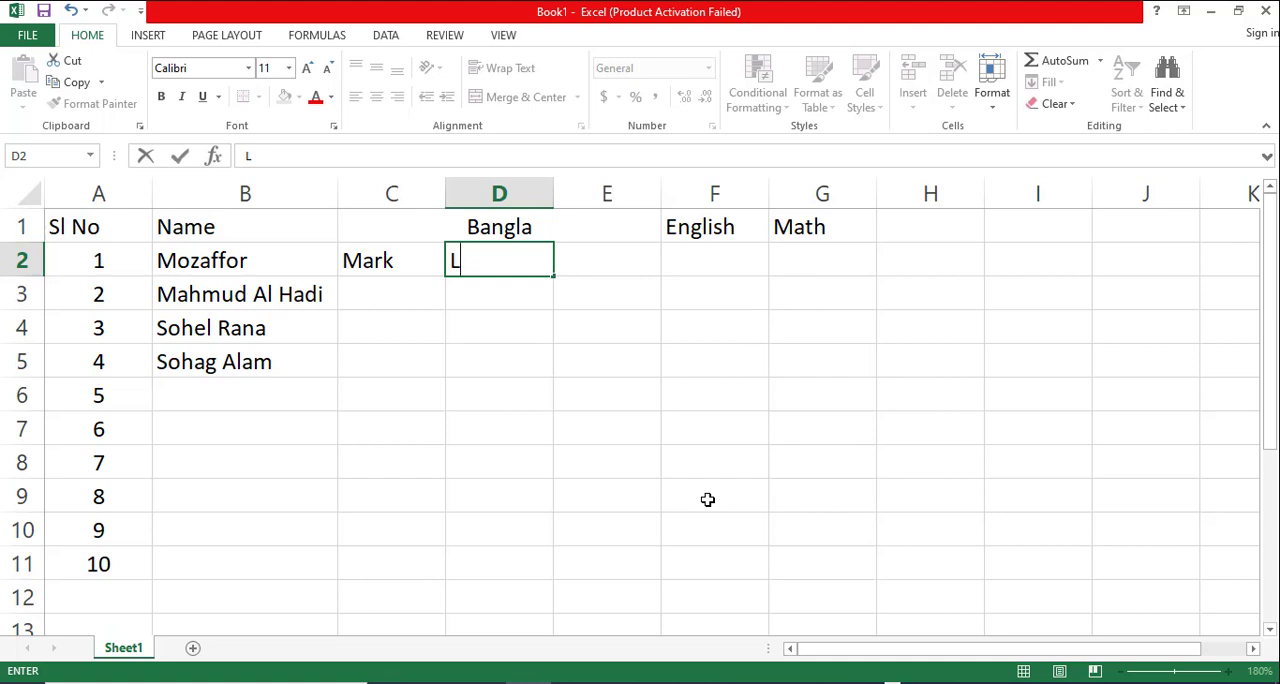
type("G")
key("Tab")
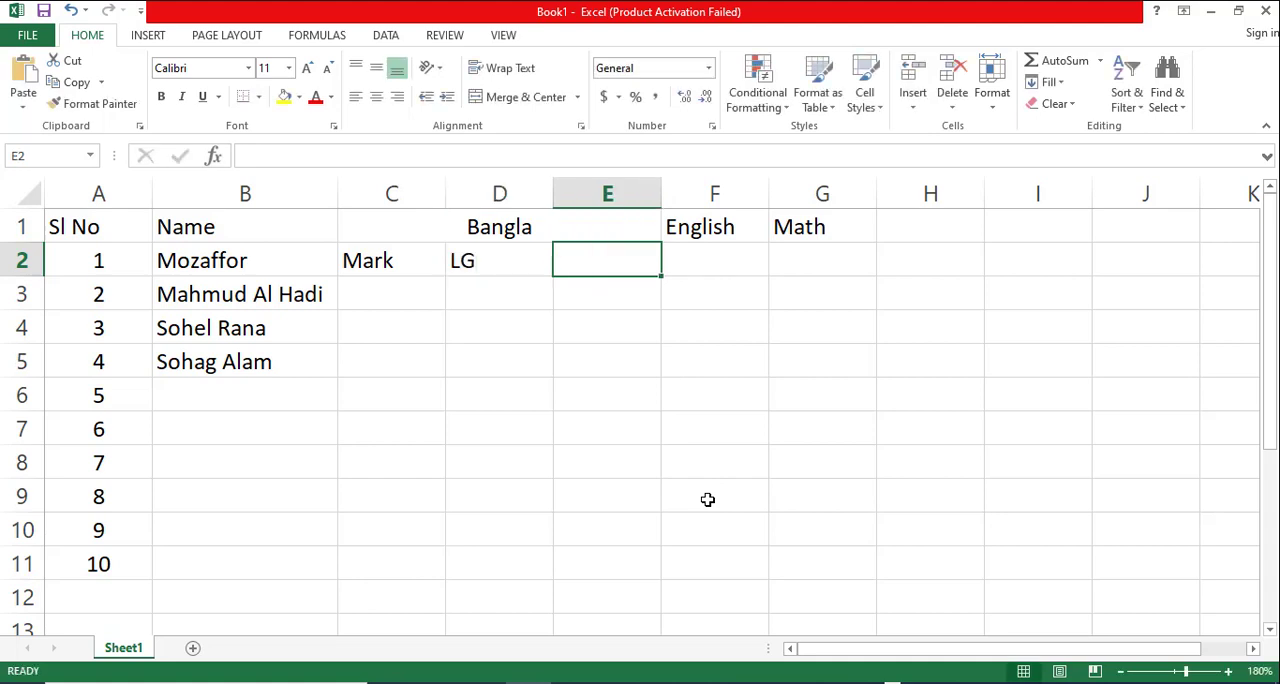
type("GP")
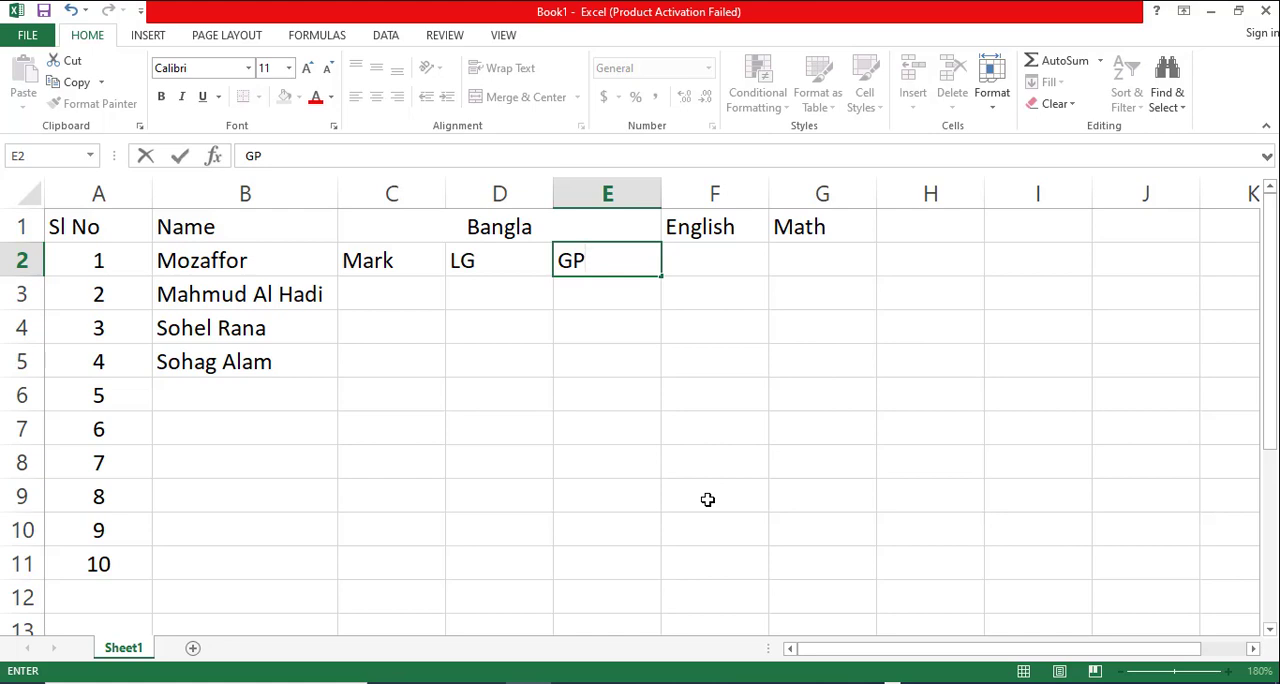
left_click(714, 261)
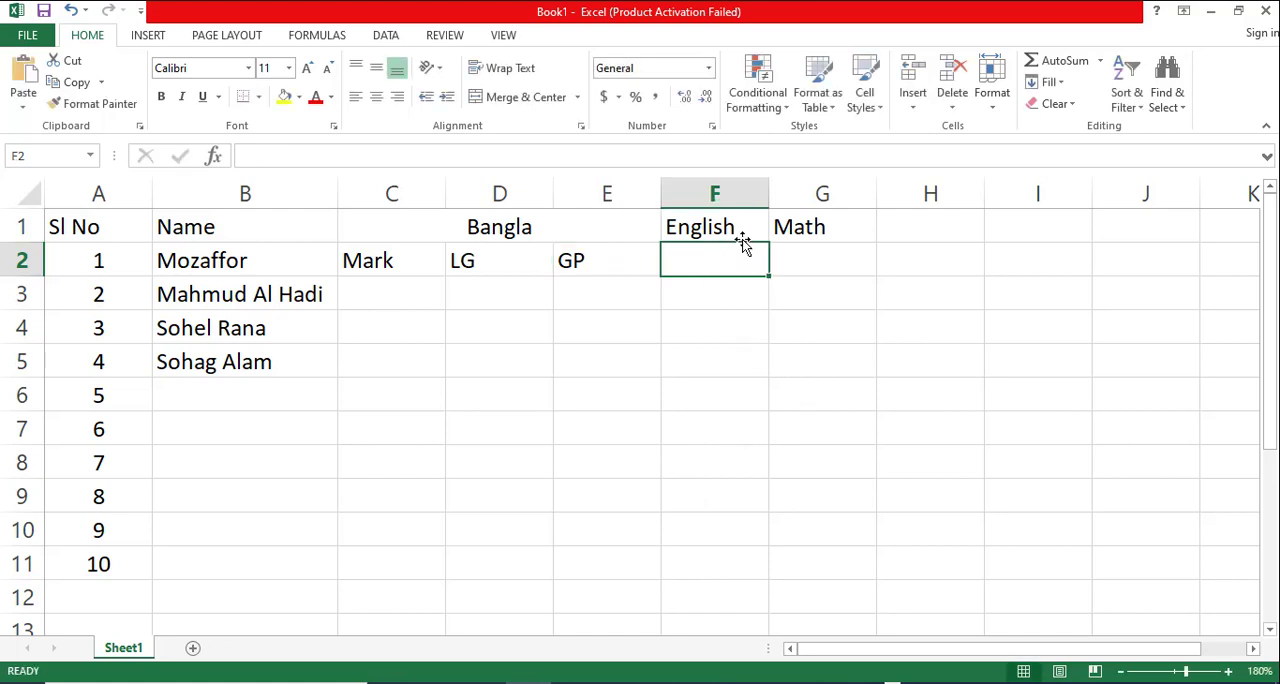
- Insert two blank columns between the "English" and "Math" columns
left_click(806, 193)
right_click(816, 198)
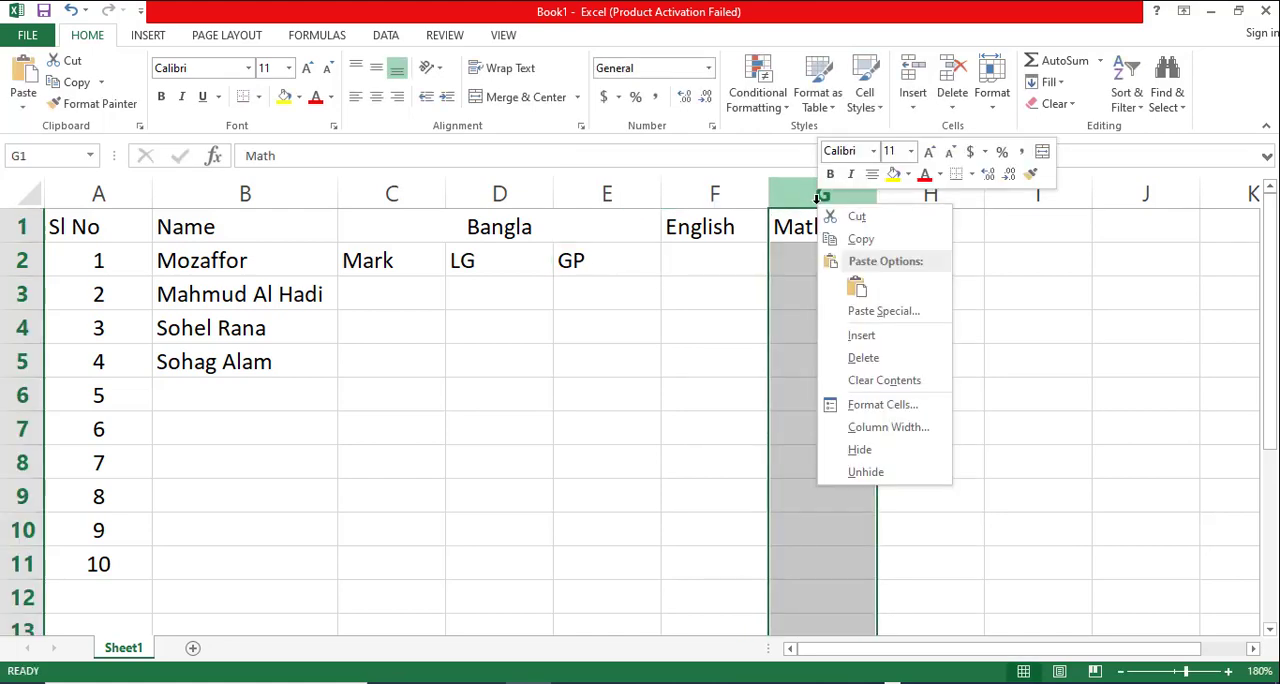
left_click(877, 328)
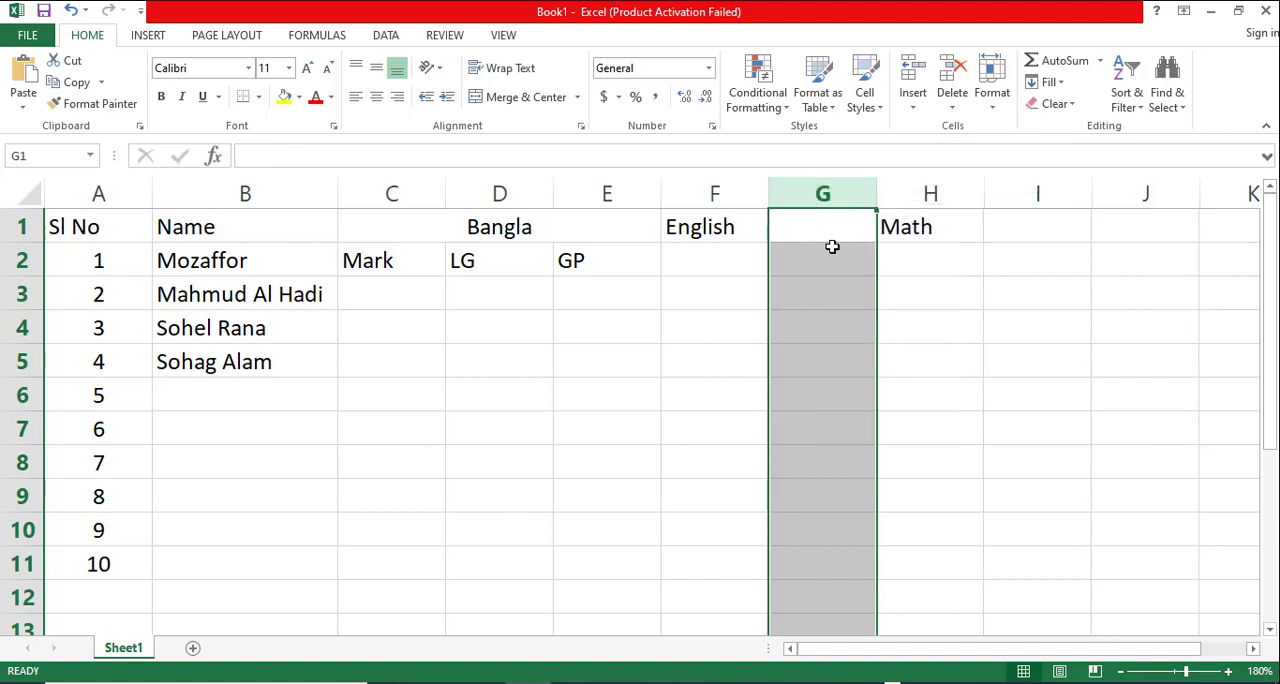
right_click(822, 193)
left_click(866, 325)
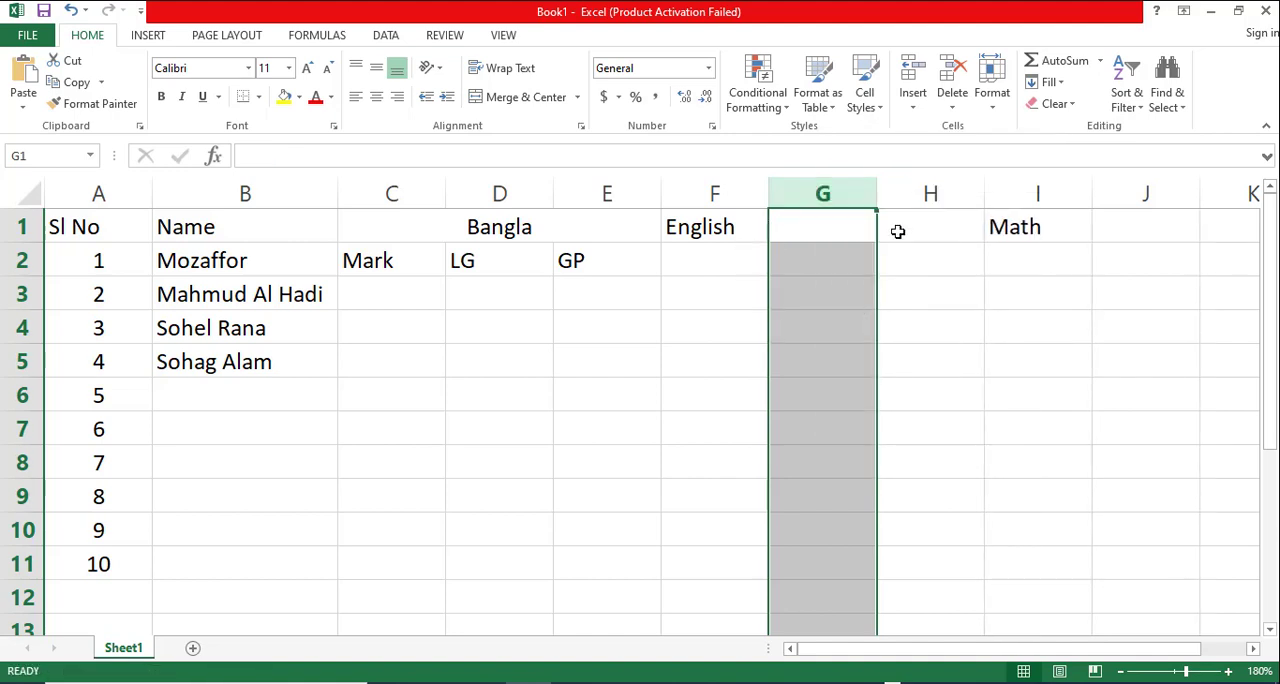
- Merge and centre the "English" header across F1:H1 and fill the Mark, LG and GP sub-headers from C2:E2 into F2:H2
left_click_drag(718, 230, 892, 236)
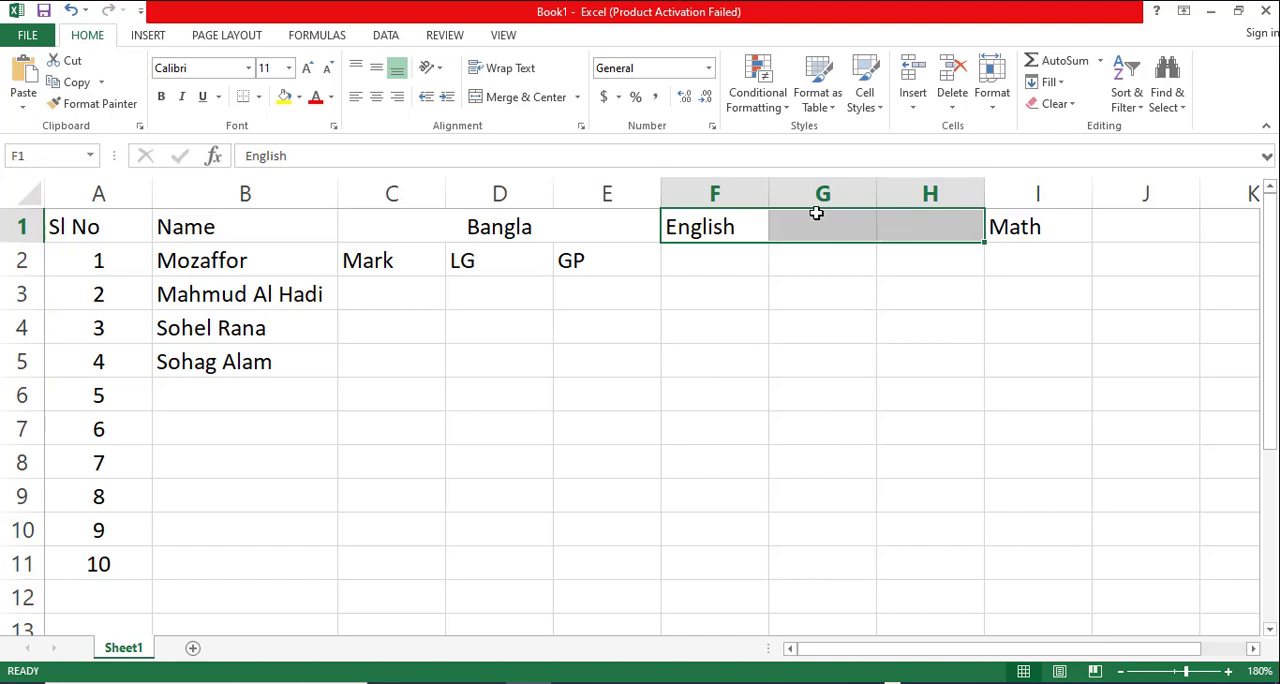
left_click(520, 97)
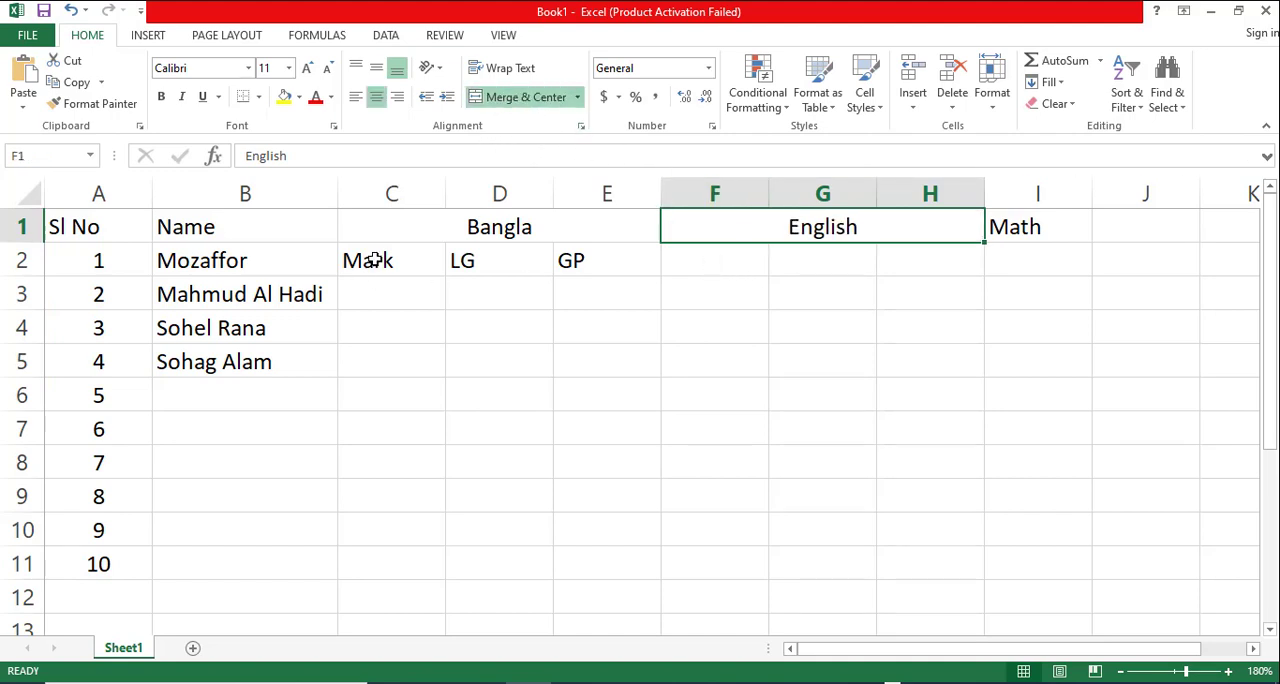
left_click_drag(370, 258, 571, 263)
left_click_drag(665, 275, 960, 262)
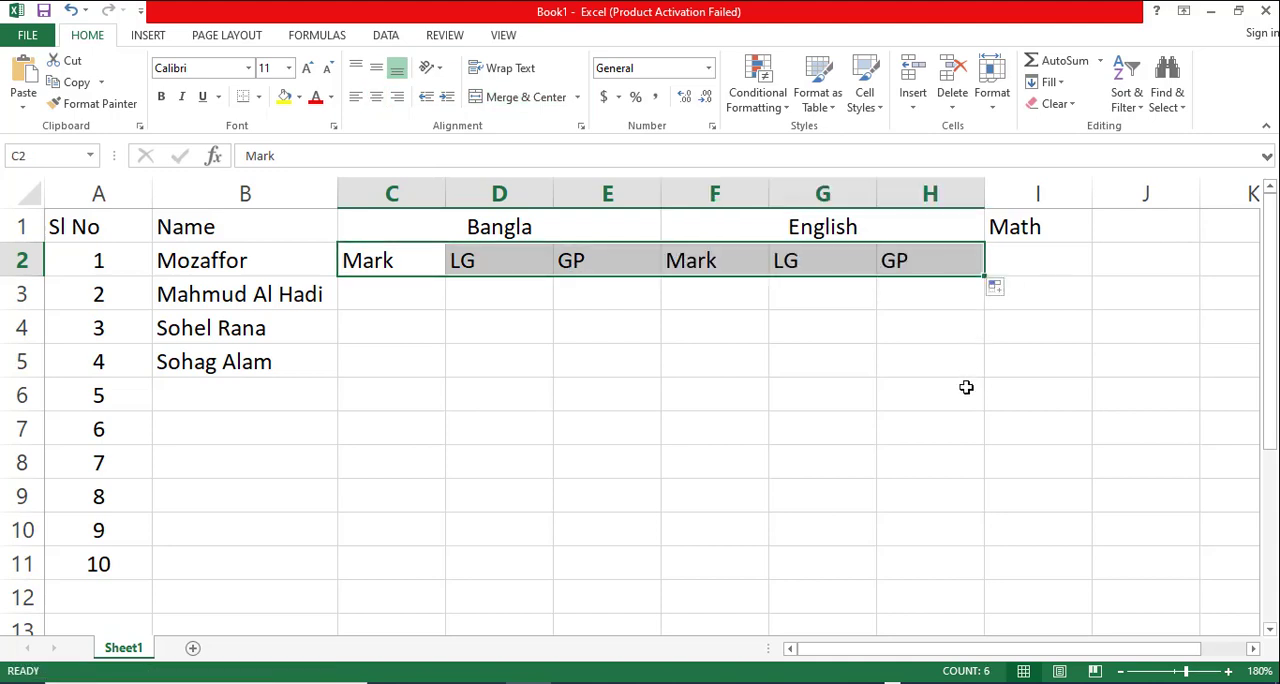
left_click(915, 384)
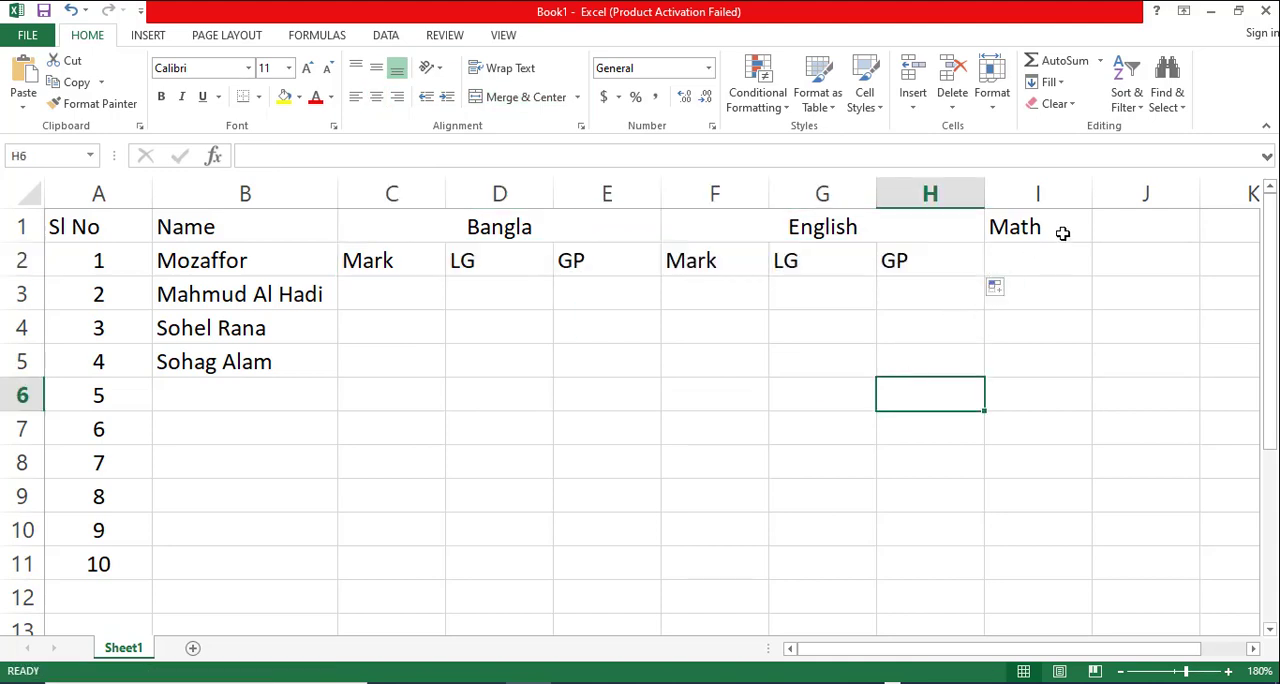
- Merge and centre the "Math" header across I1:K1 and fill the Mark, LG and GP sub-headers into I2:K2
left_click_drag(1063, 232, 1214, 224)
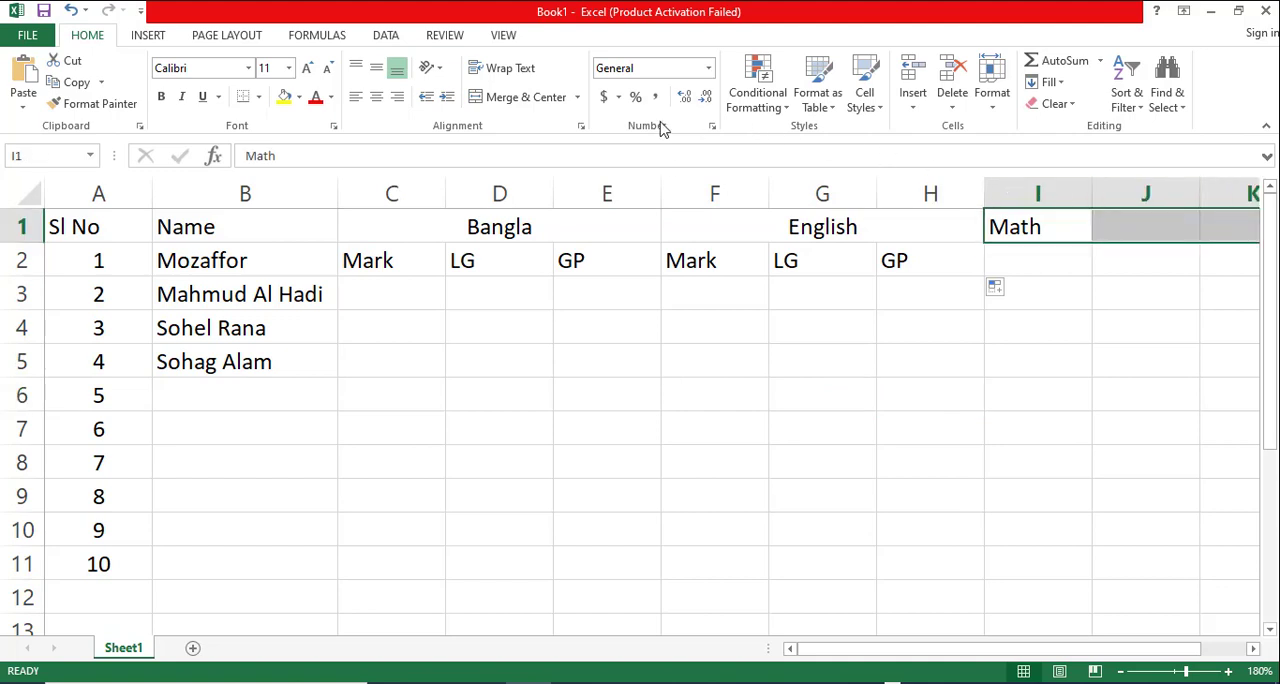
left_click_drag(914, 649, 1025, 648)
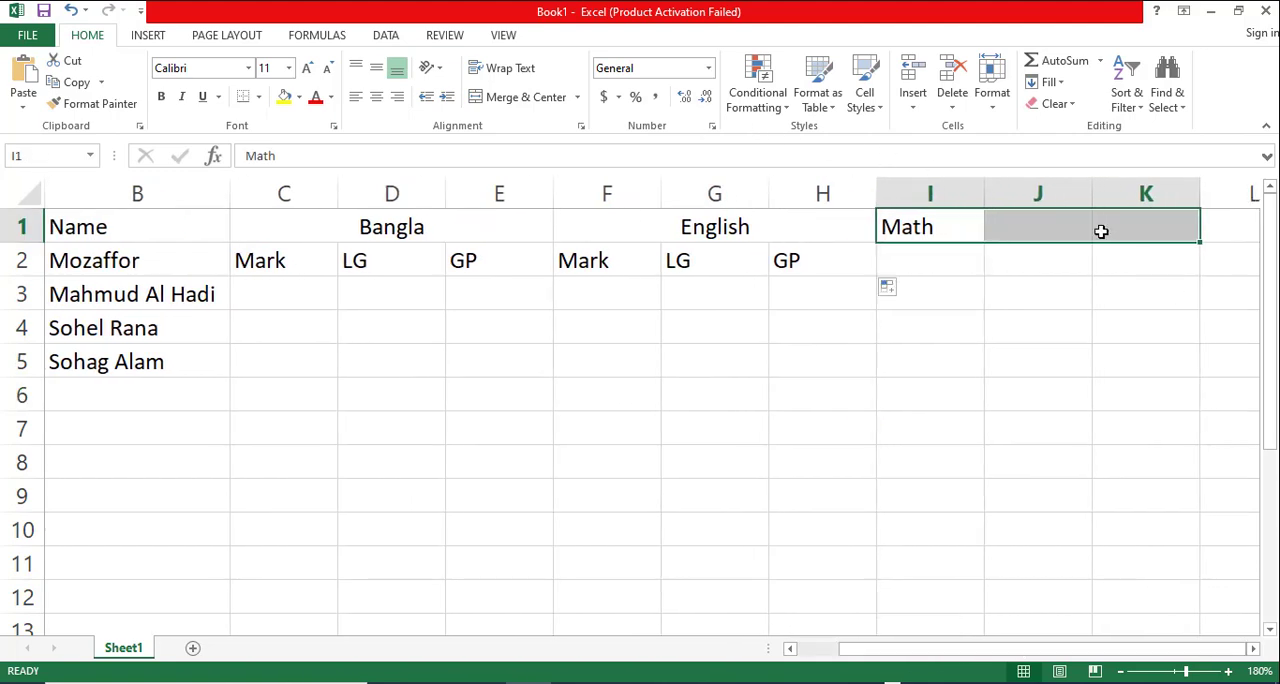
left_click(540, 97)
left_click_drag(586, 262, 1183, 280)
left_click(1041, 370)
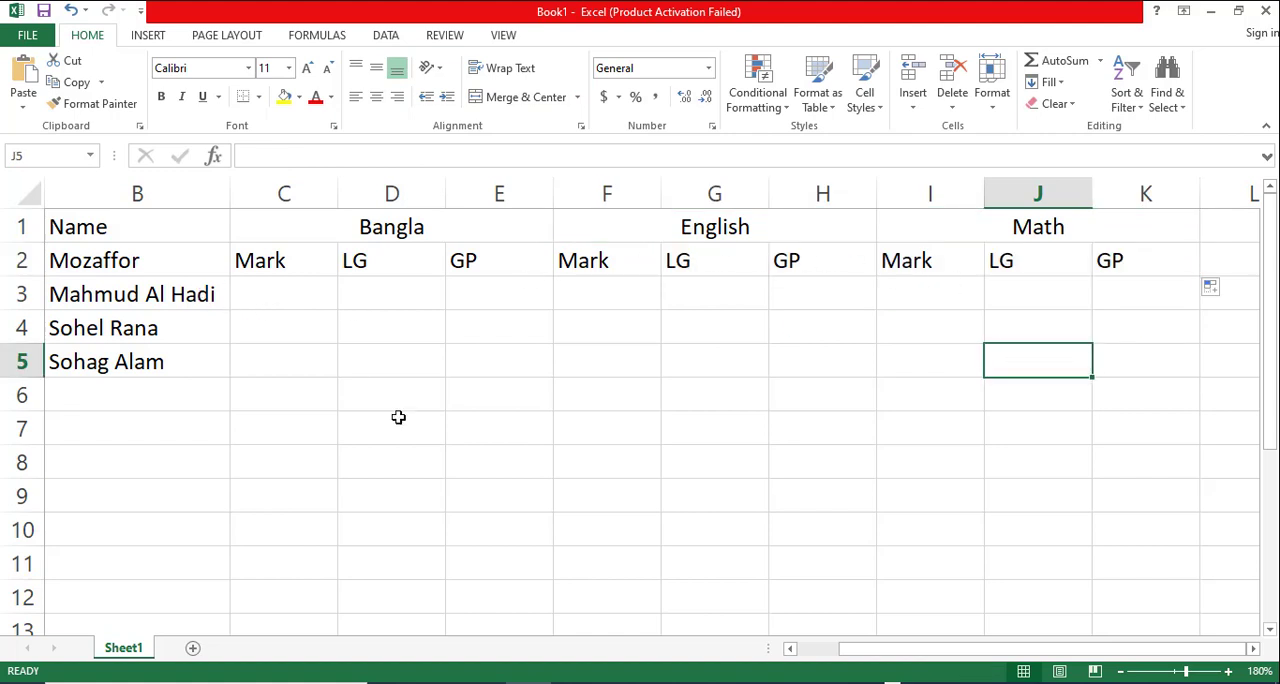
left_click_drag(906, 650, 906, 650)
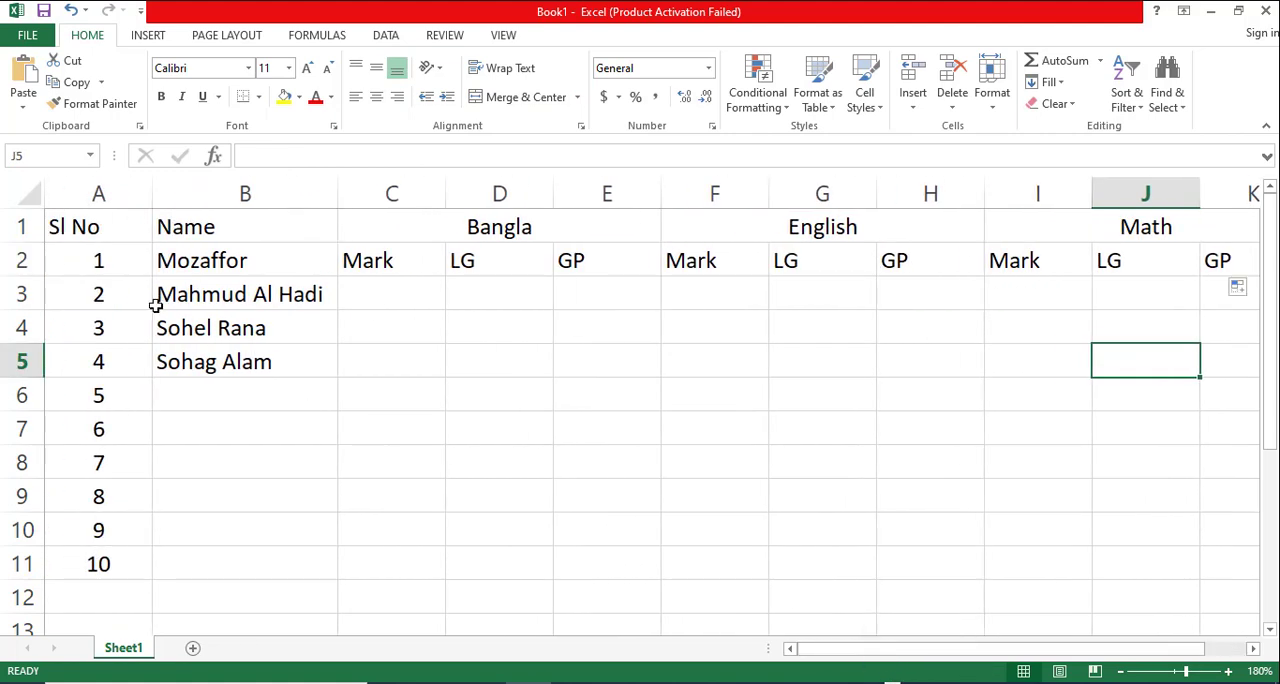
- Apply All Borders to the whole marks table, A1:K11
mouse_move(94, 226)
left_mouse_down()
mouse_move(180, 509)
mouse_move(711, 563)
mouse_move(1185, 566)
left_mouse_up()
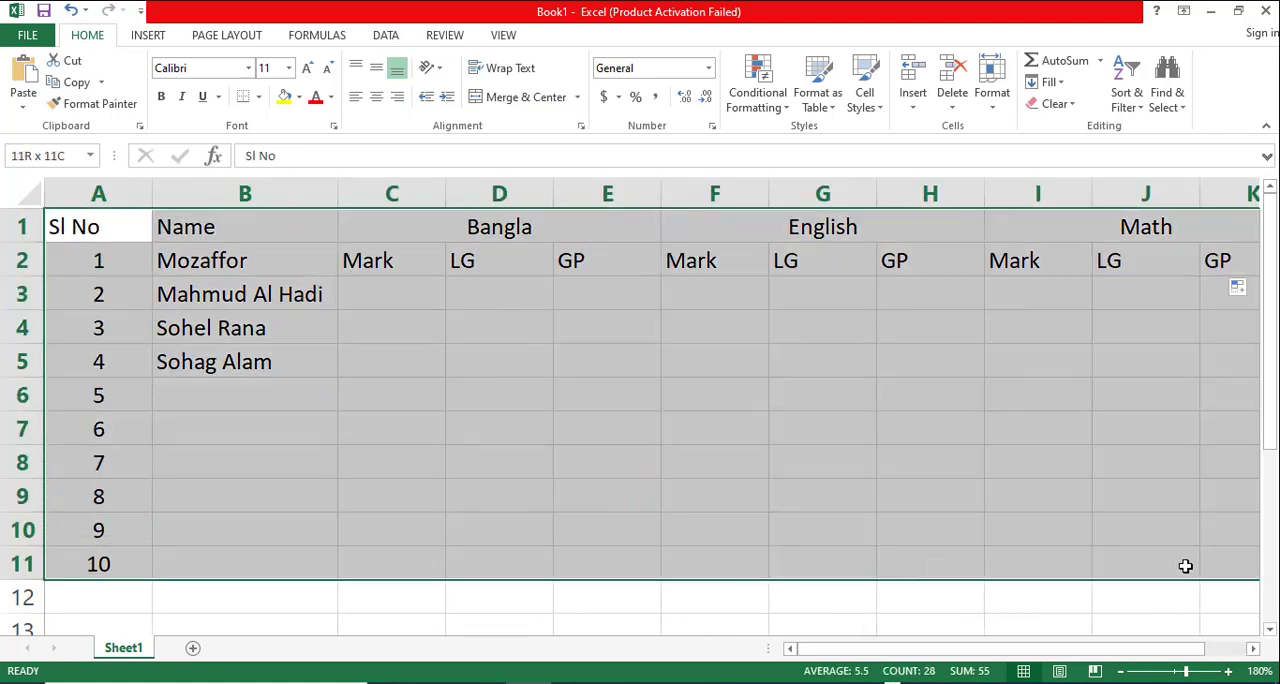
left_click(258, 97)
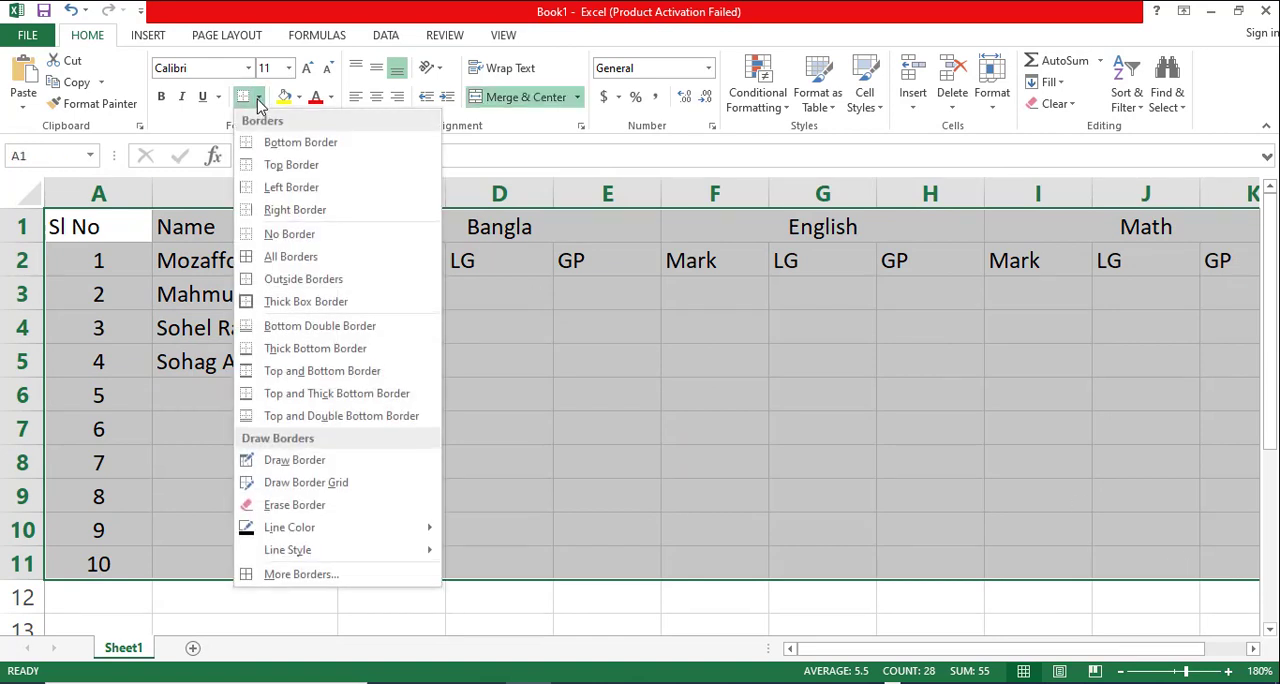
left_click(285, 261)
left_click(763, 460)
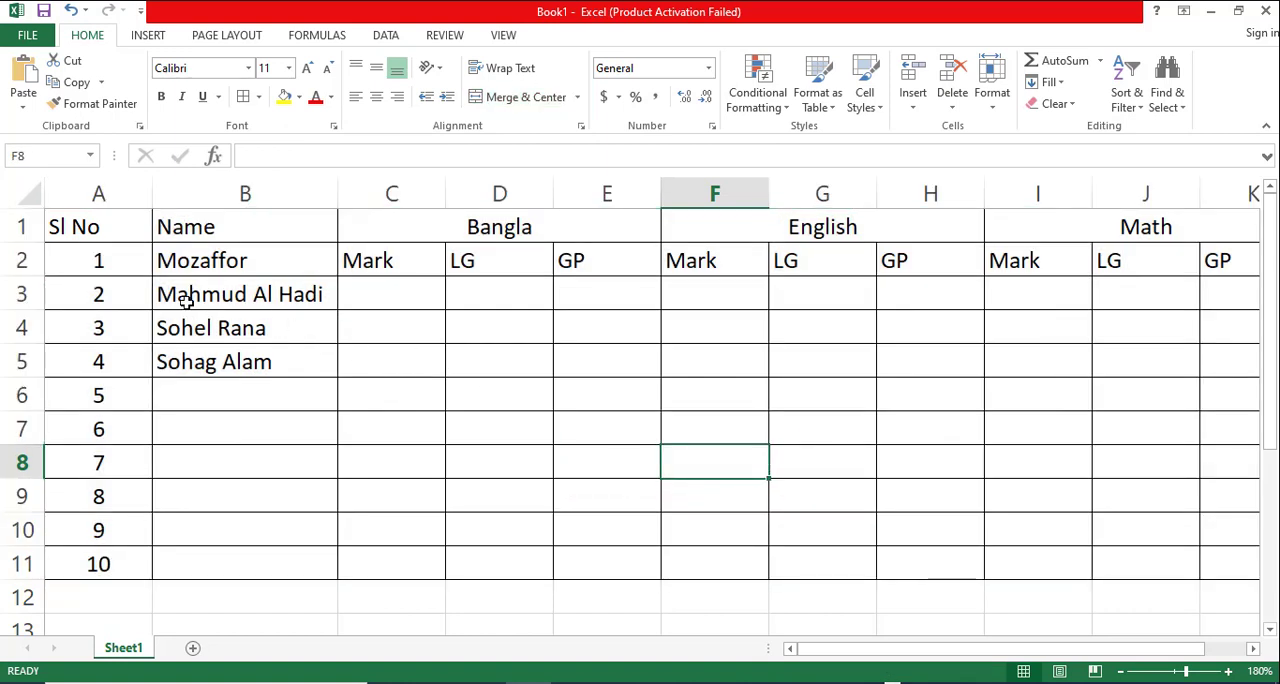
- Move the serial numbers and names in A2:B11 down one row so they start at A3
left_click(450, 233)
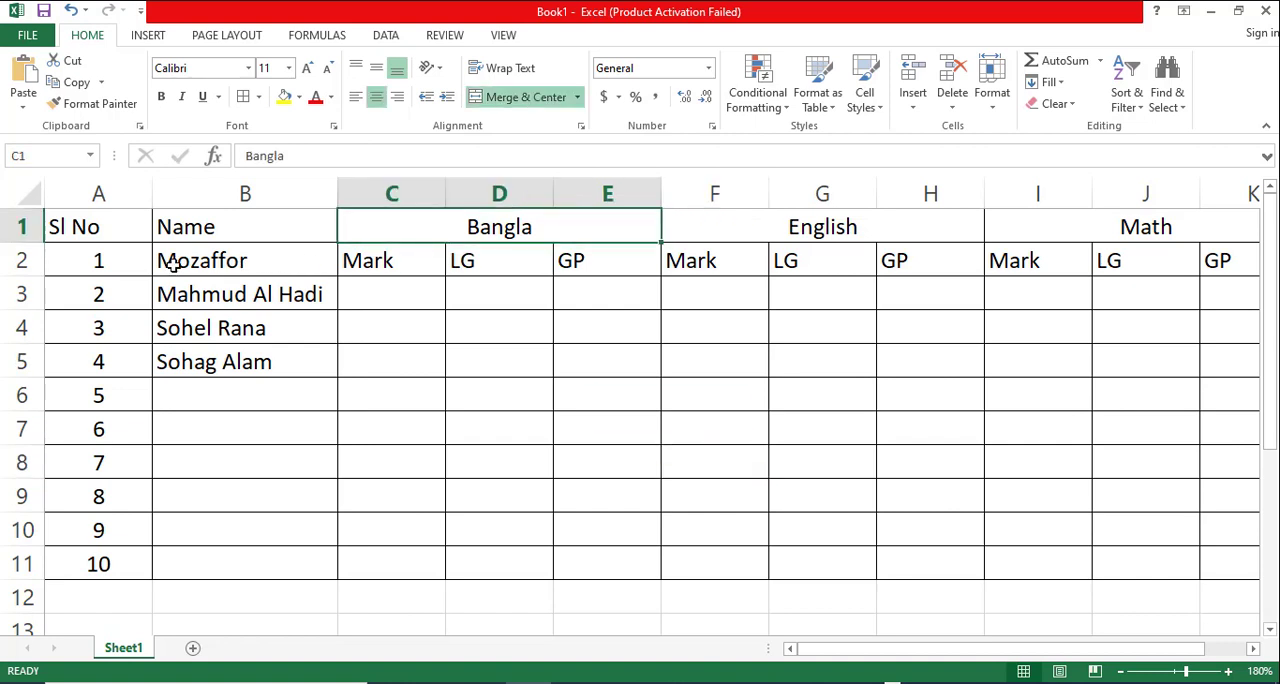
left_click_drag(103, 260, 220, 329)
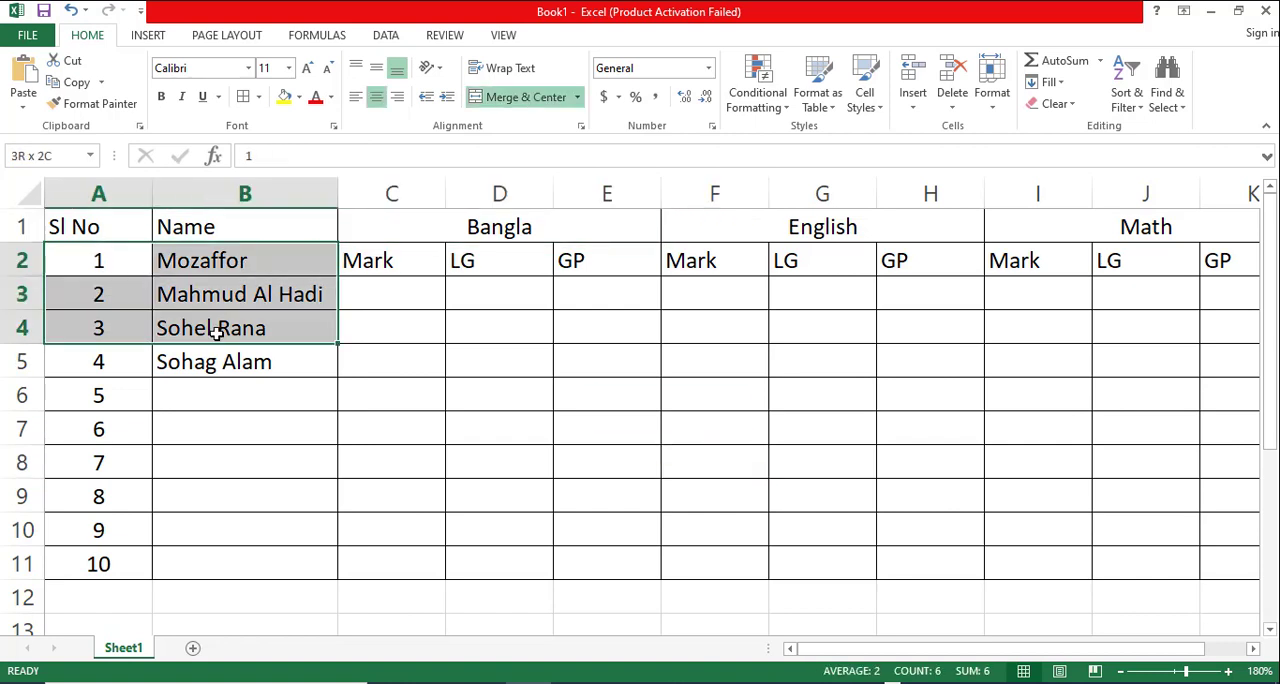
left_click(190, 268)
left_click_drag(106, 260, 194, 560)
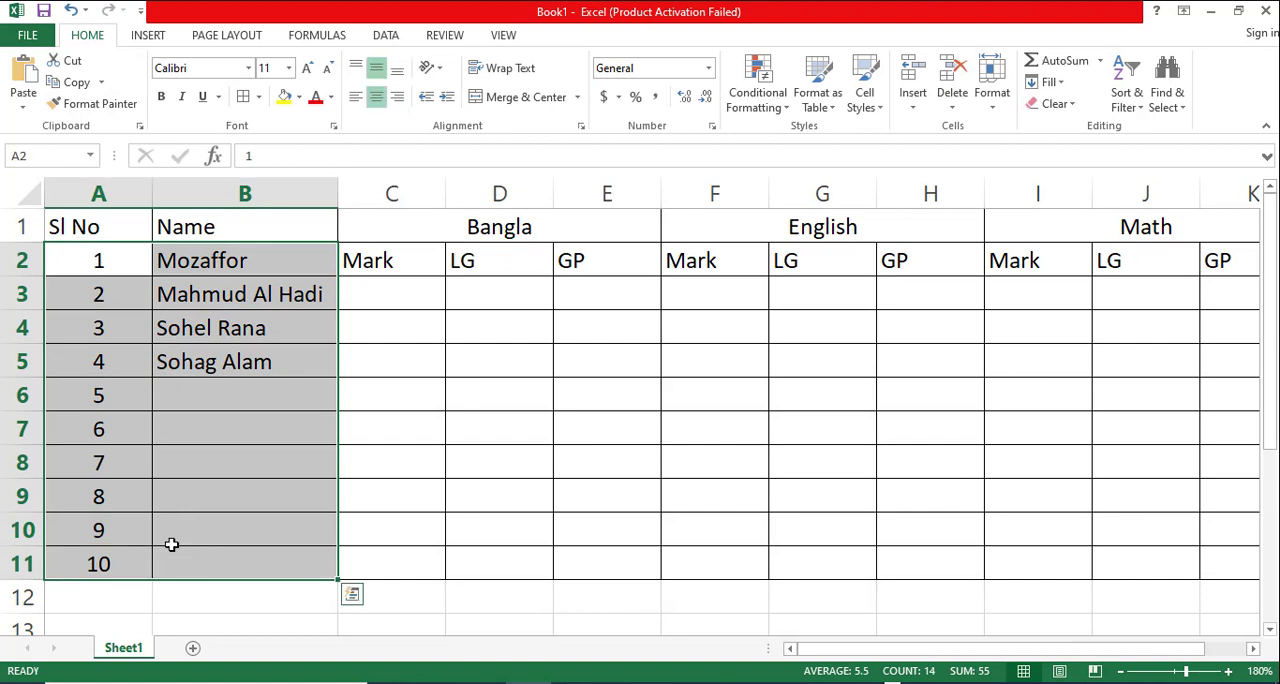
key("ctrl+c")
key("ctrl+q")
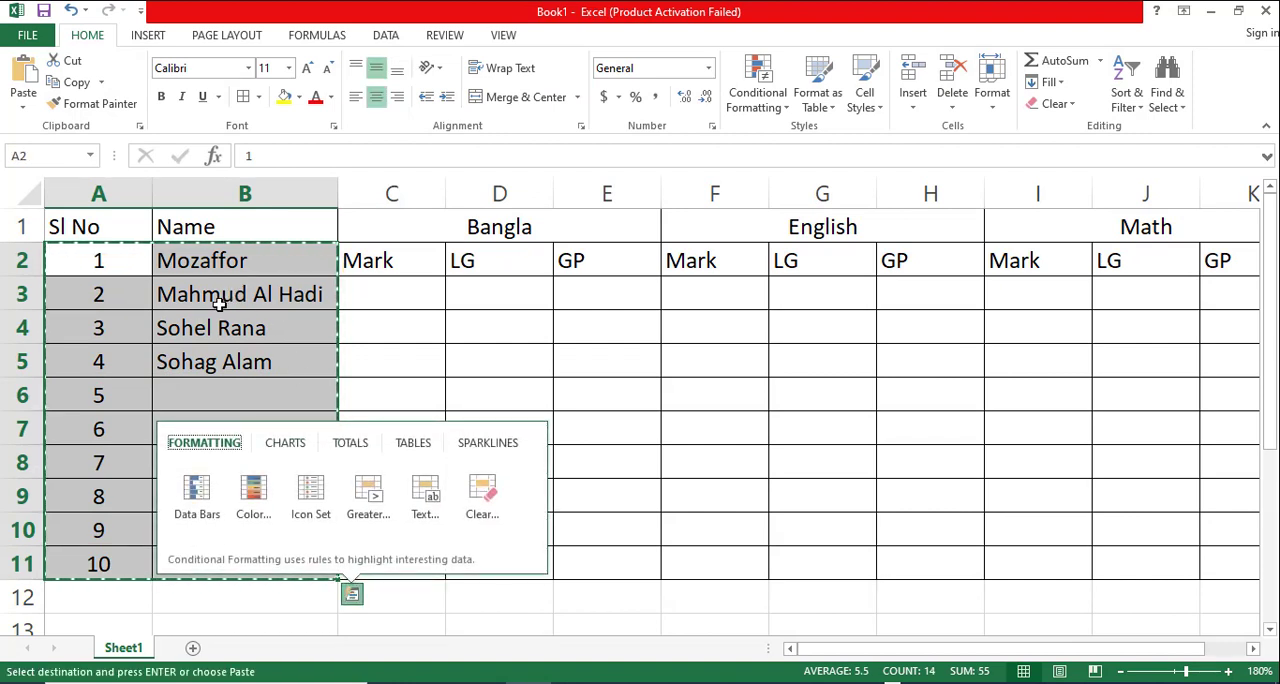
left_click(96, 300)
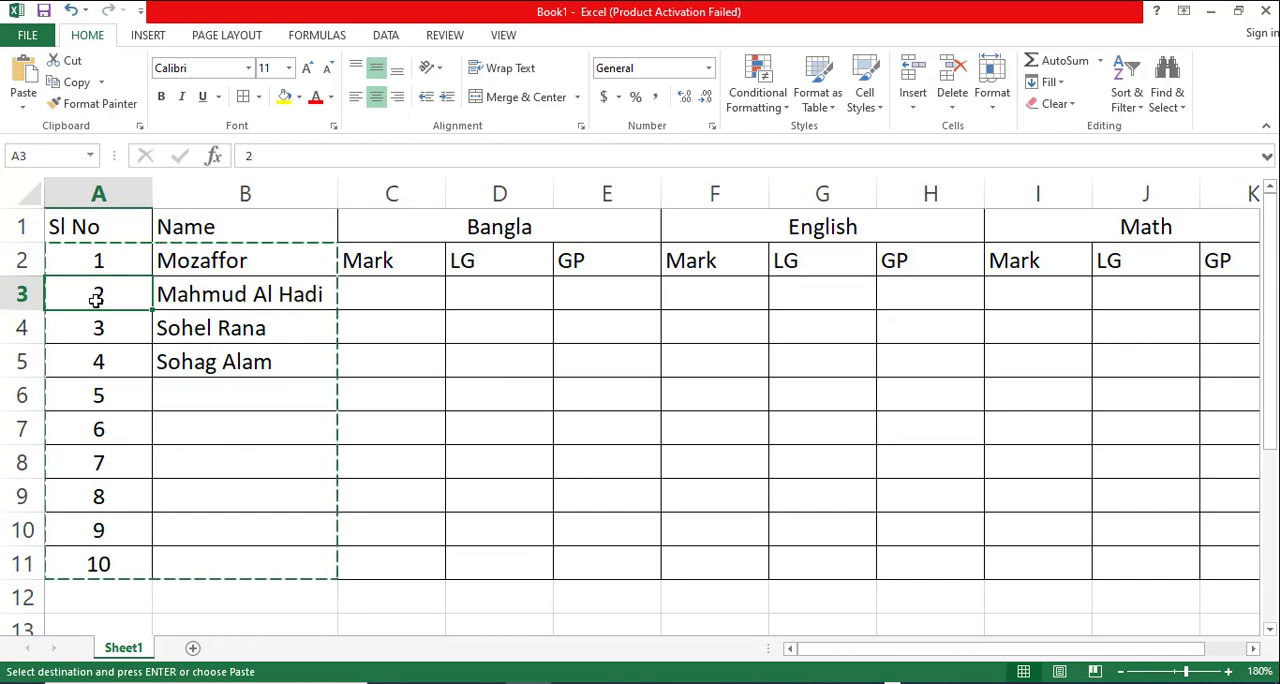
key("ctrl+v")
left_click(285, 396)
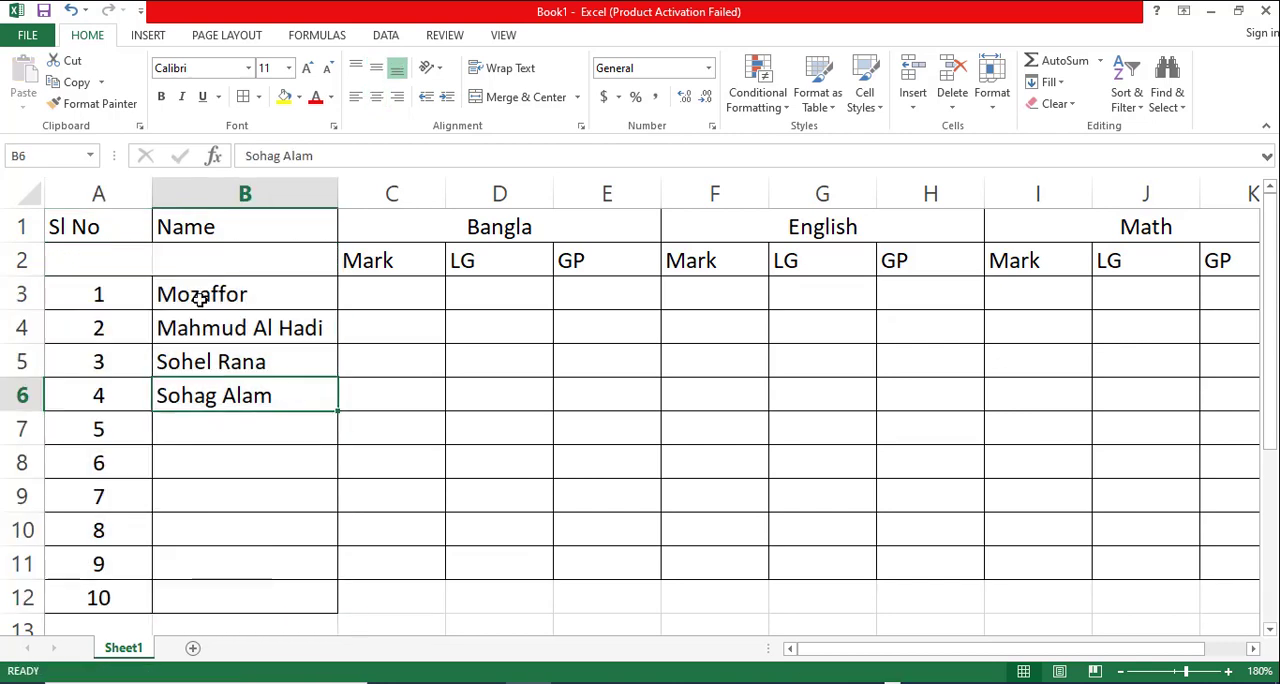
- Merge and centre the "Sl No" header across A1:A2 and the "Name" header across B1:B2
left_click_drag(108, 238, 114, 252)
left_click(526, 96)
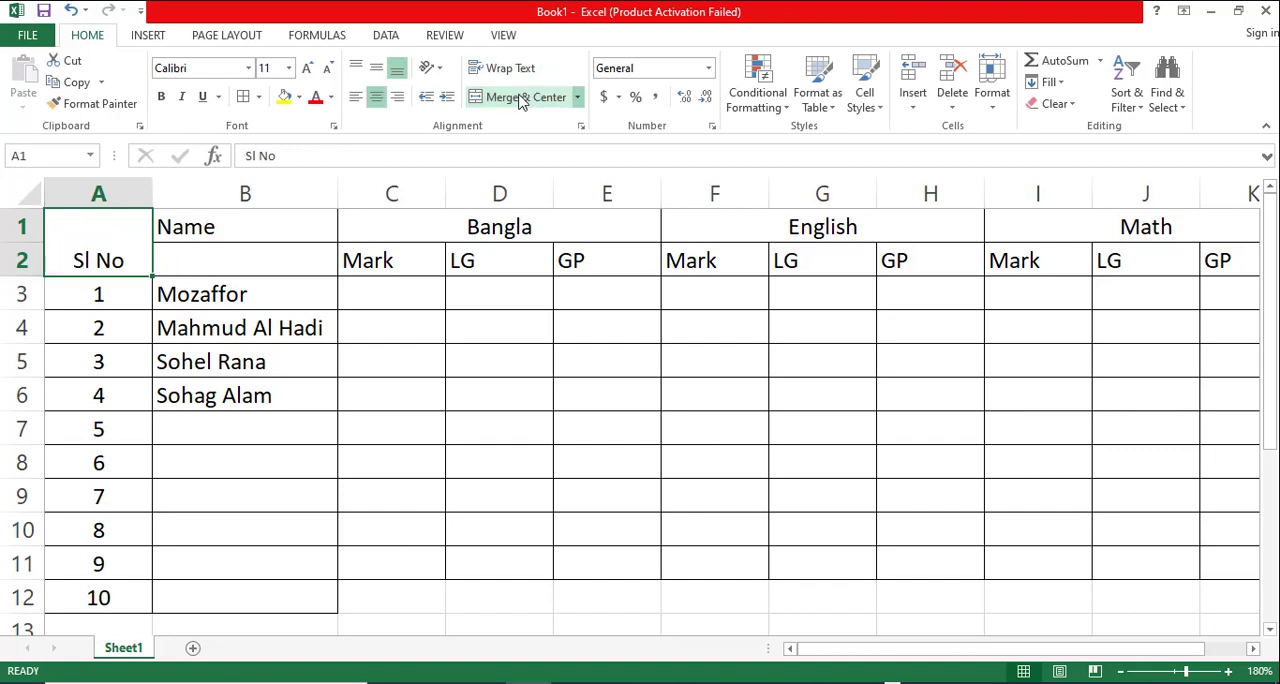
left_click_drag(262, 228, 272, 248)
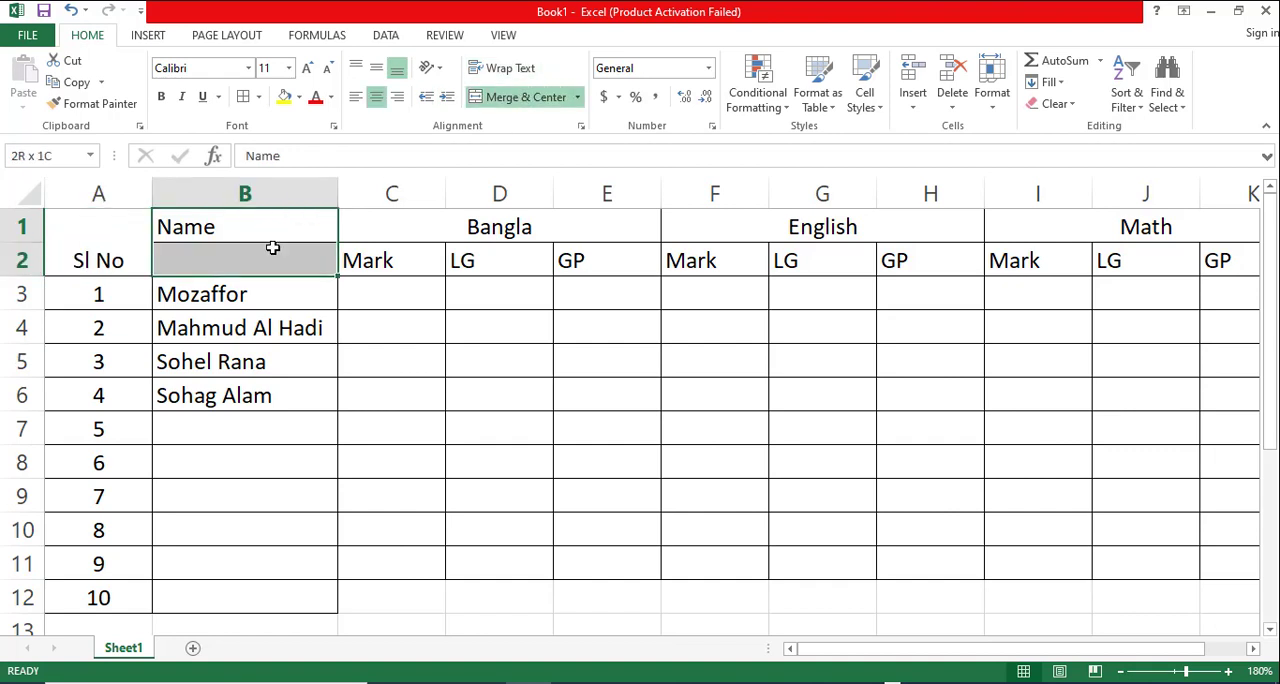
left_click(482, 100)
left_click(404, 361)
- Middle-align the two header rows of the marks table vertically
left_click_drag(120, 260, 1094, 209)
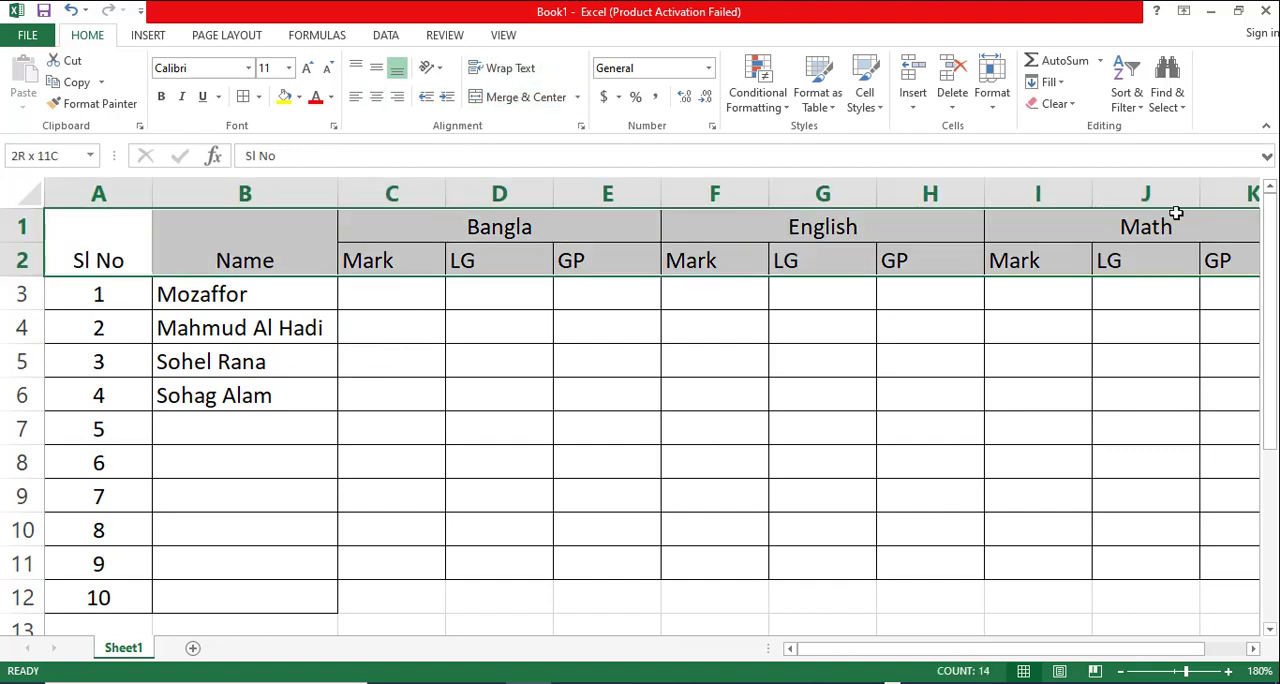
left_click(378, 68)
left_click(457, 394)
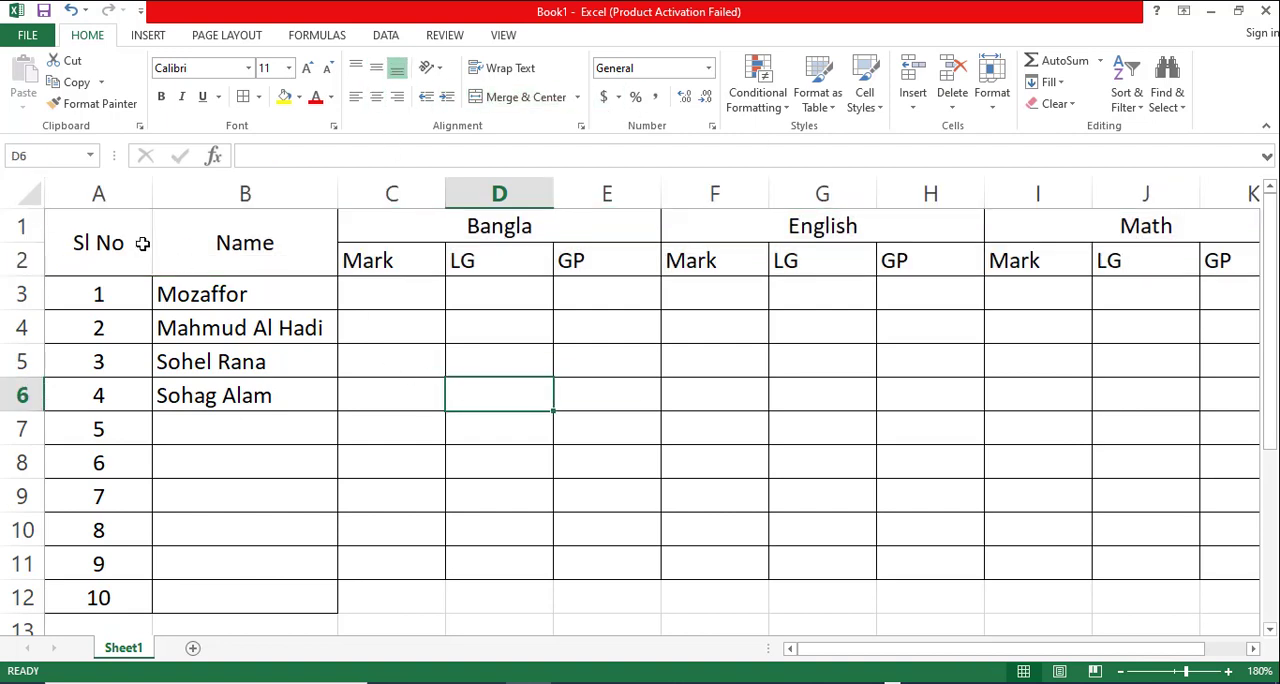
- Make the two header rows bold and set their font size to 13
left_click_drag(86, 236, 1068, 222)
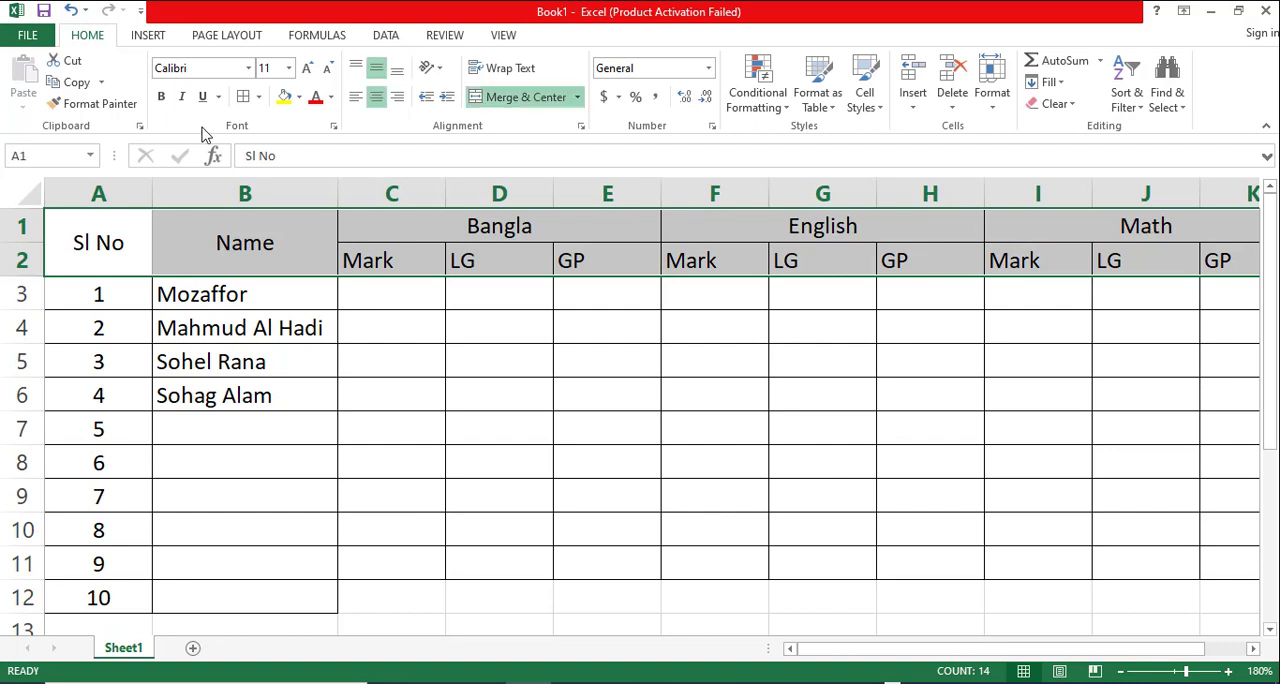
left_click(163, 97)
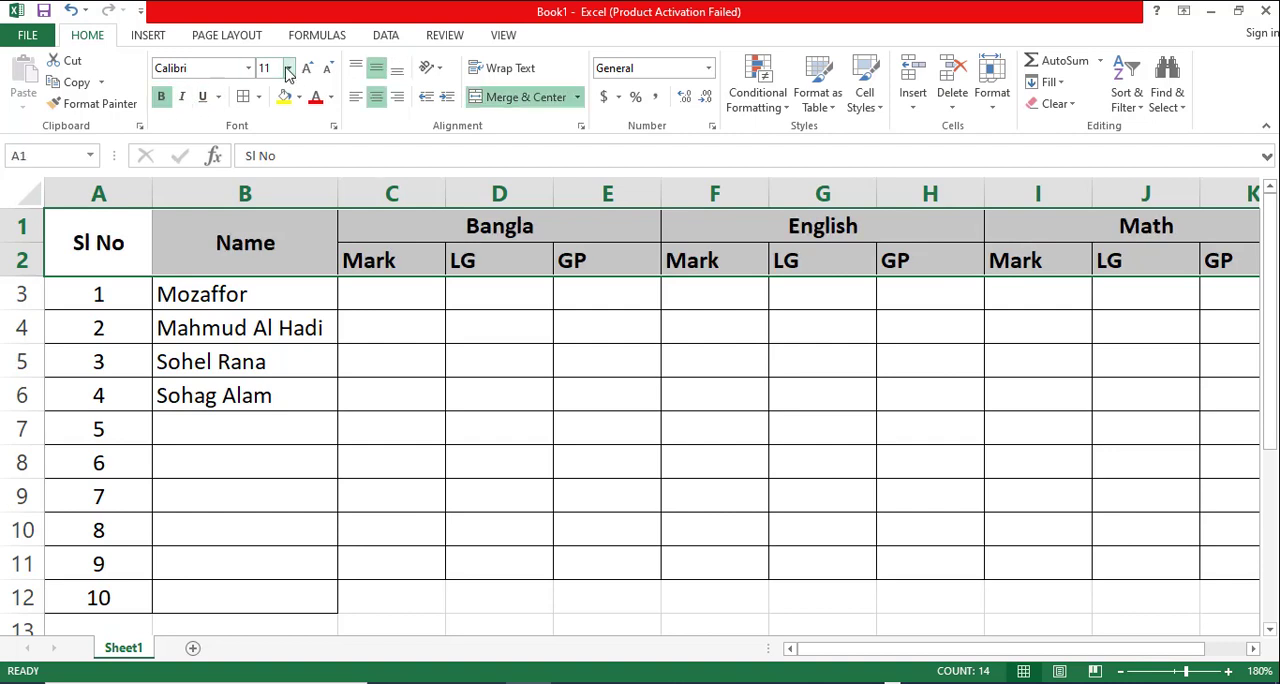
left_click(273, 66)
type("13")
key("Return")
left_click(531, 515)
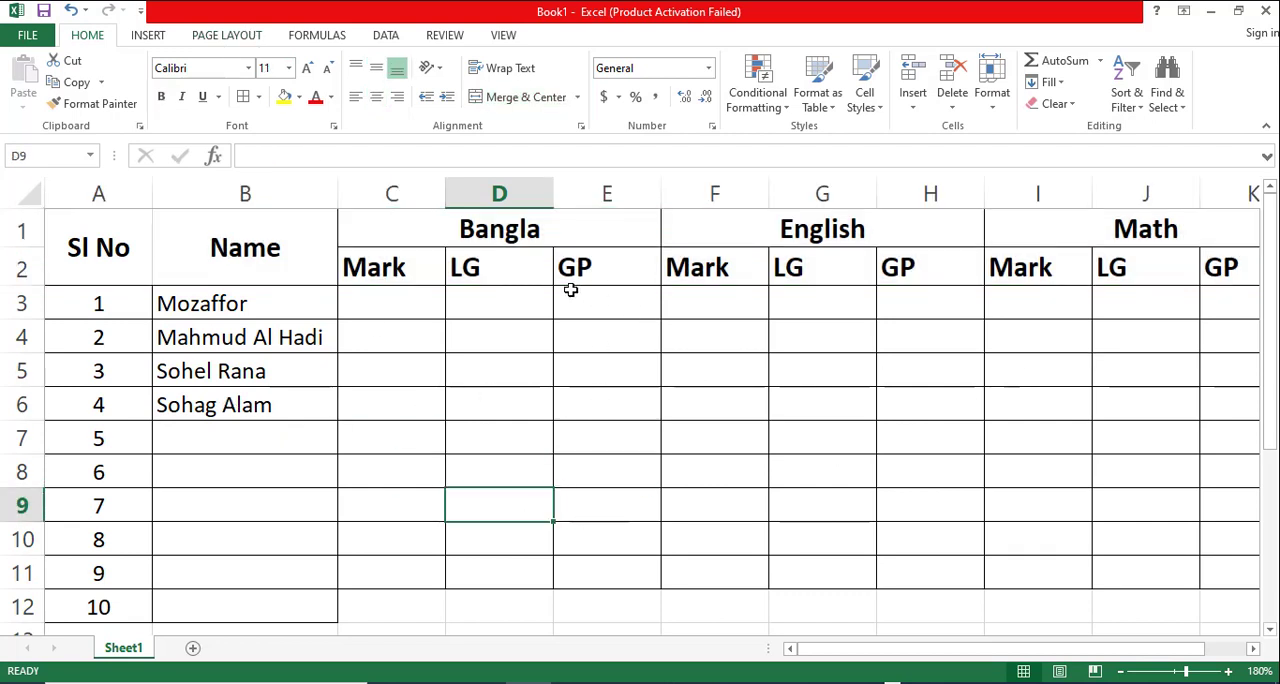
- Enter the Bangla marks 80, 65 and 70 in C3:C5 for the first three students
left_click(383, 303)
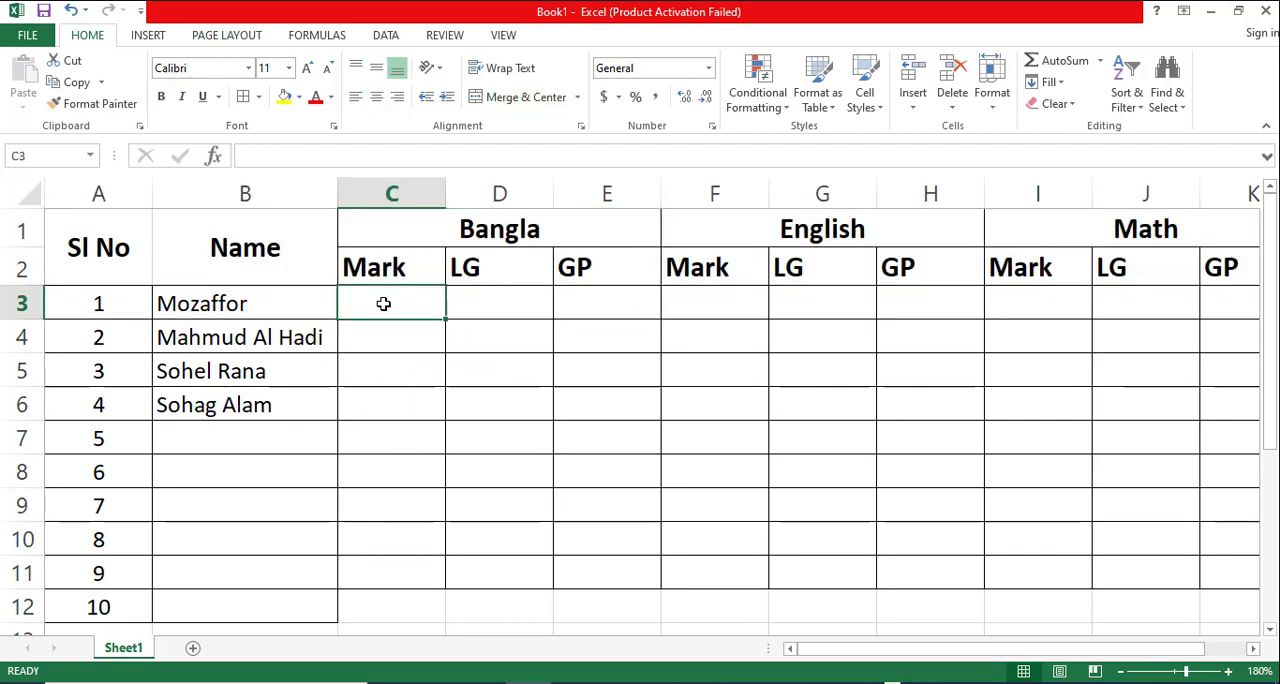
type("80")
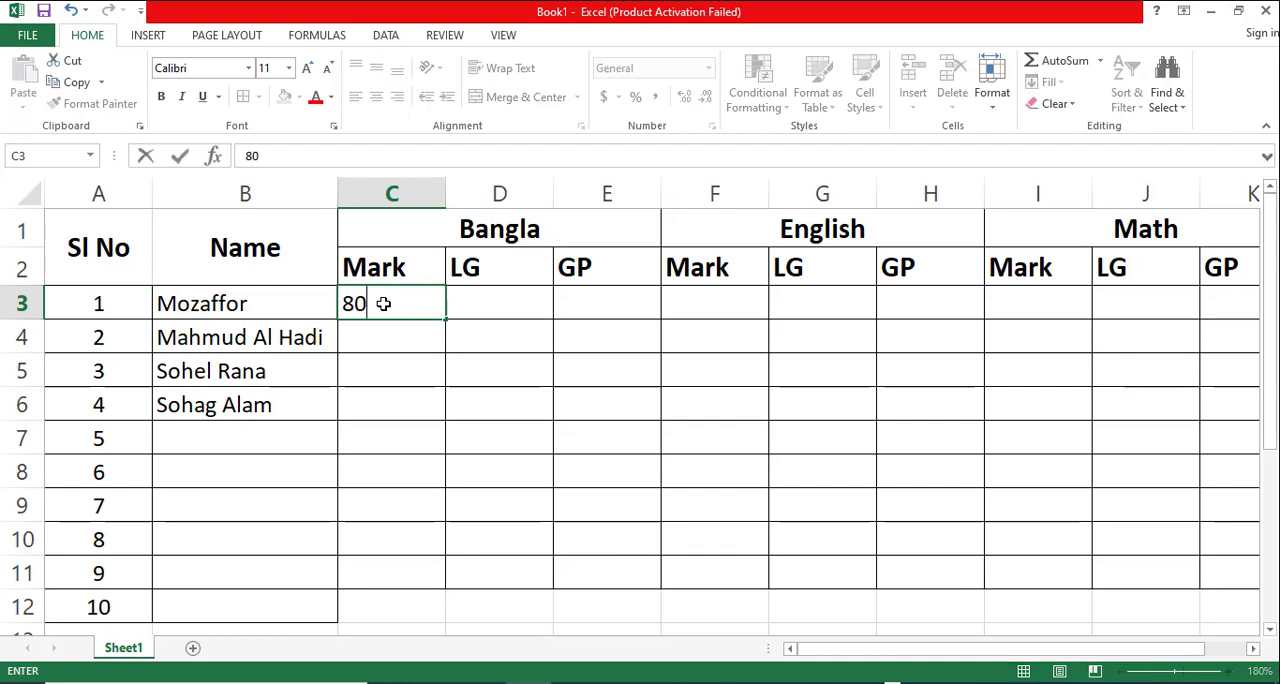
key("Return")
type("65")
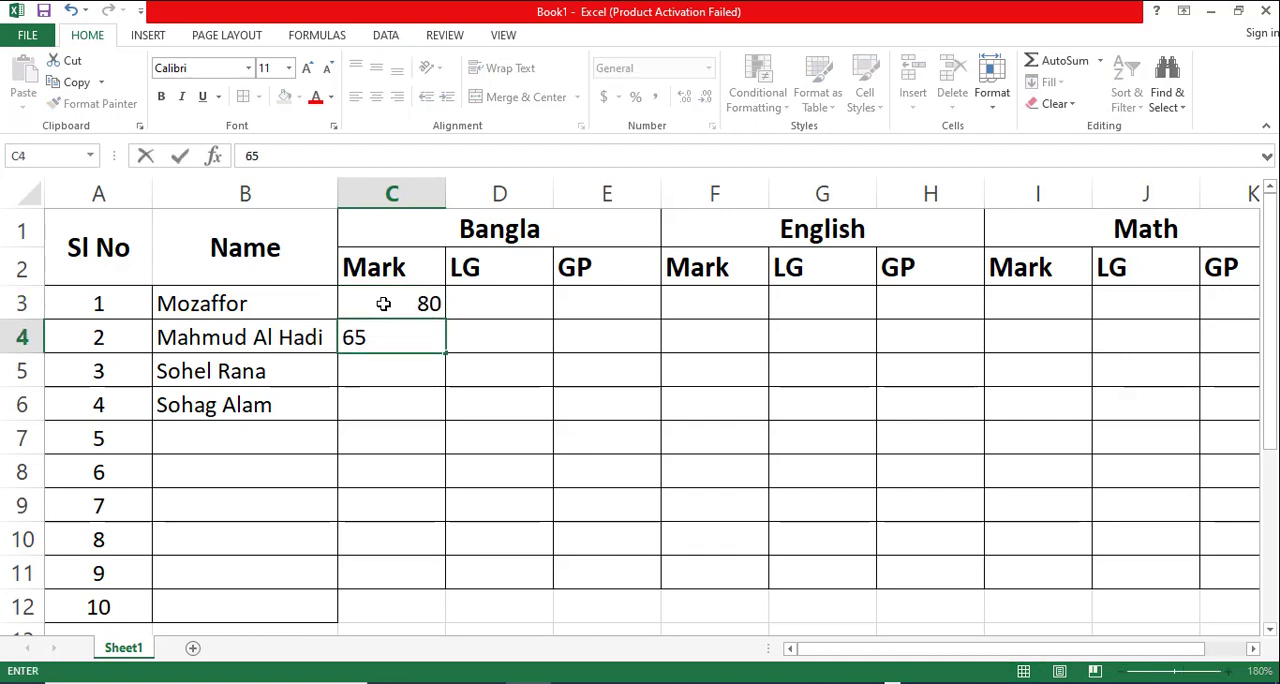
type("0")
key("BackSpace")
left_click(382, 371)
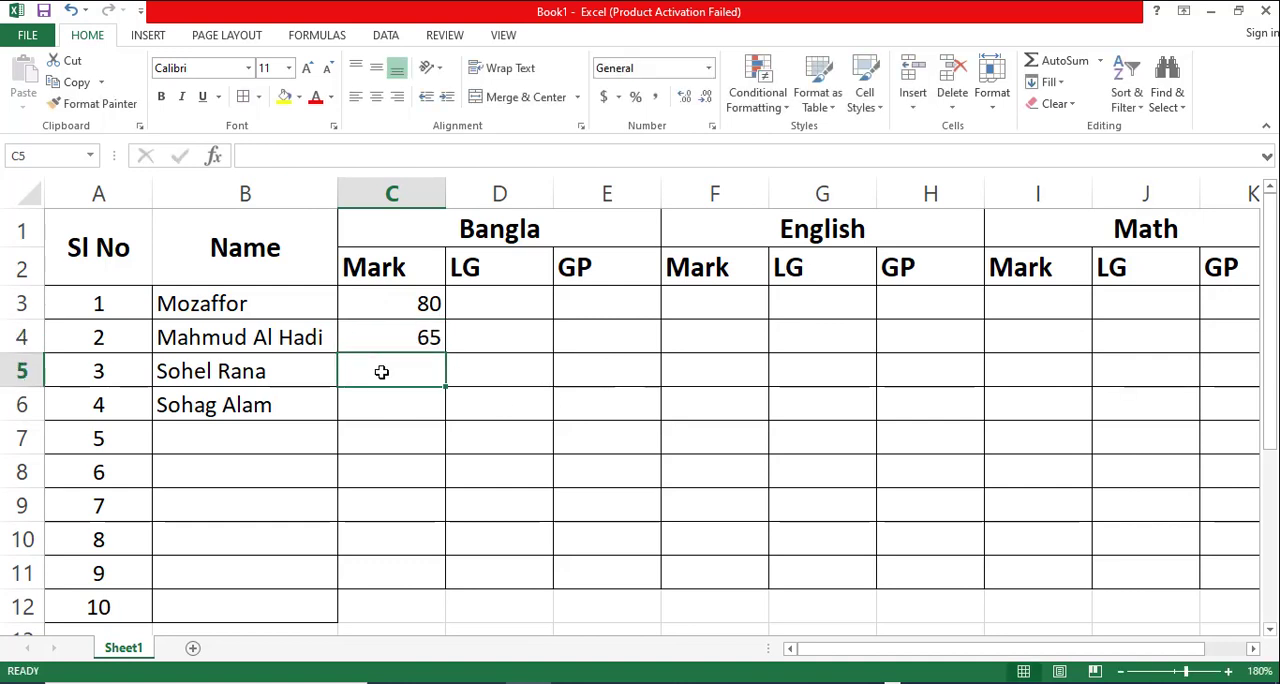
type("70")
left_click(491, 314)
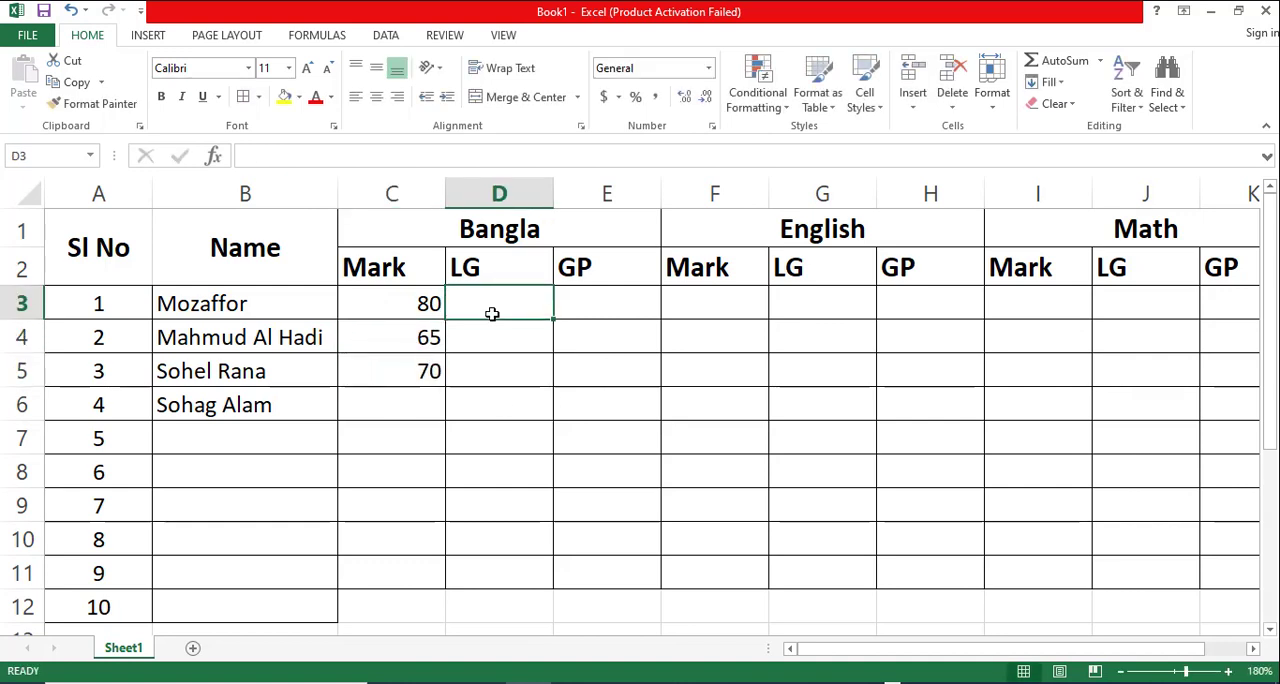
- Enter the English marks 71 in F3, 50 in F5 and 63 in F6
left_click(716, 292)
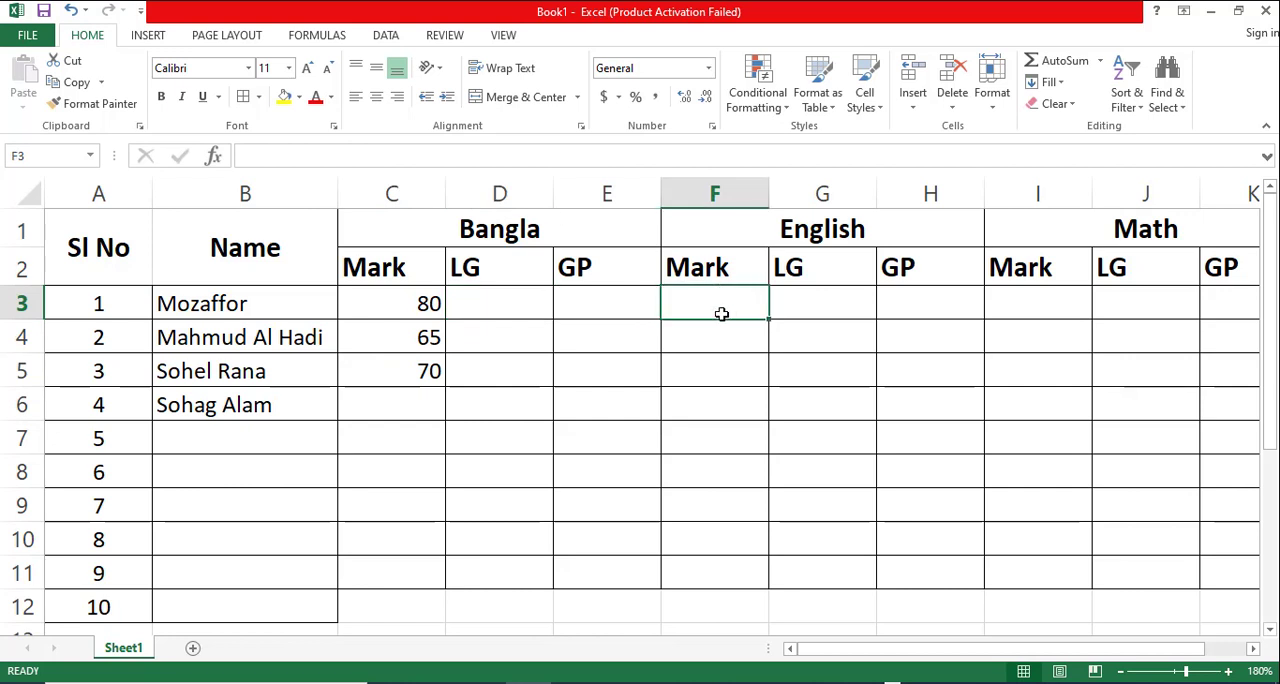
type("71")
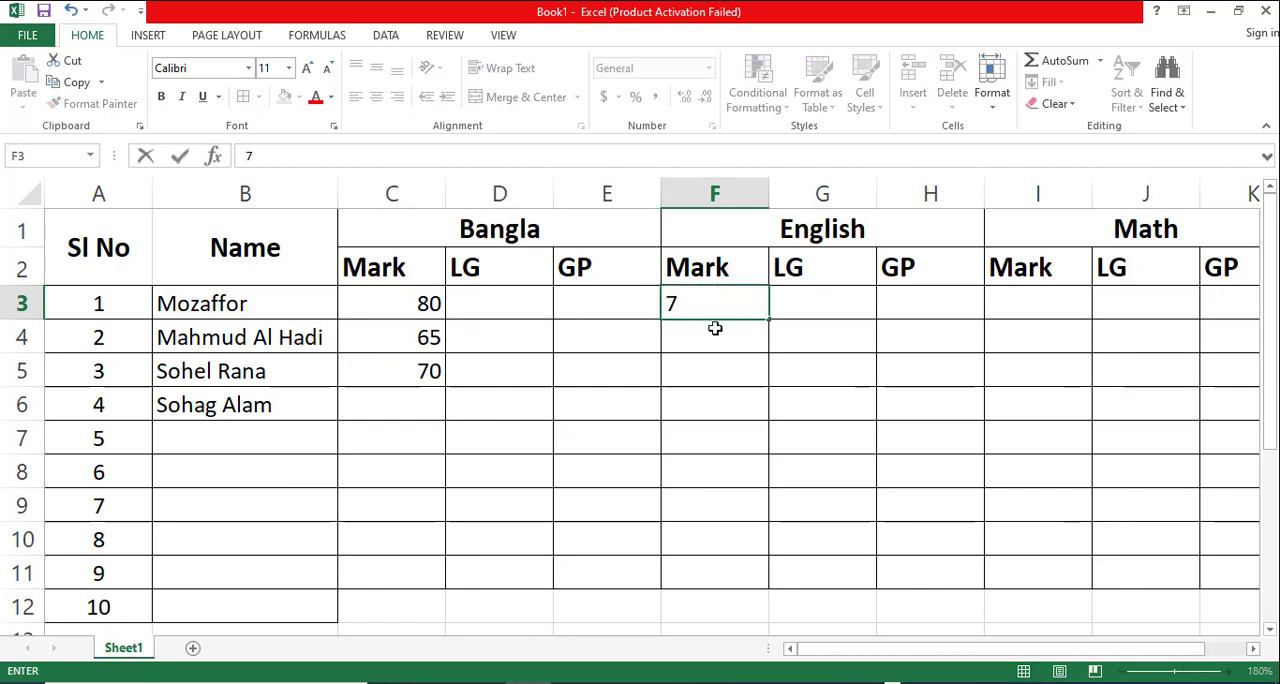
left_click(704, 356)
type("50")
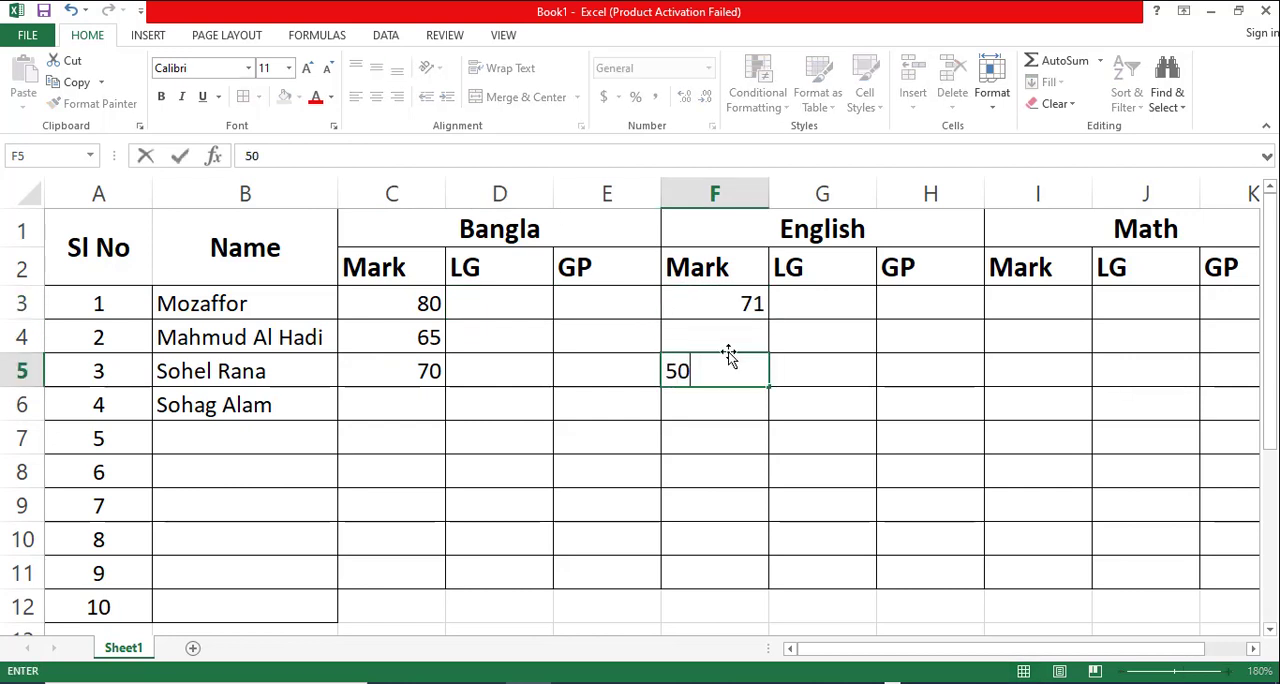
left_click(725, 405)
type("63")
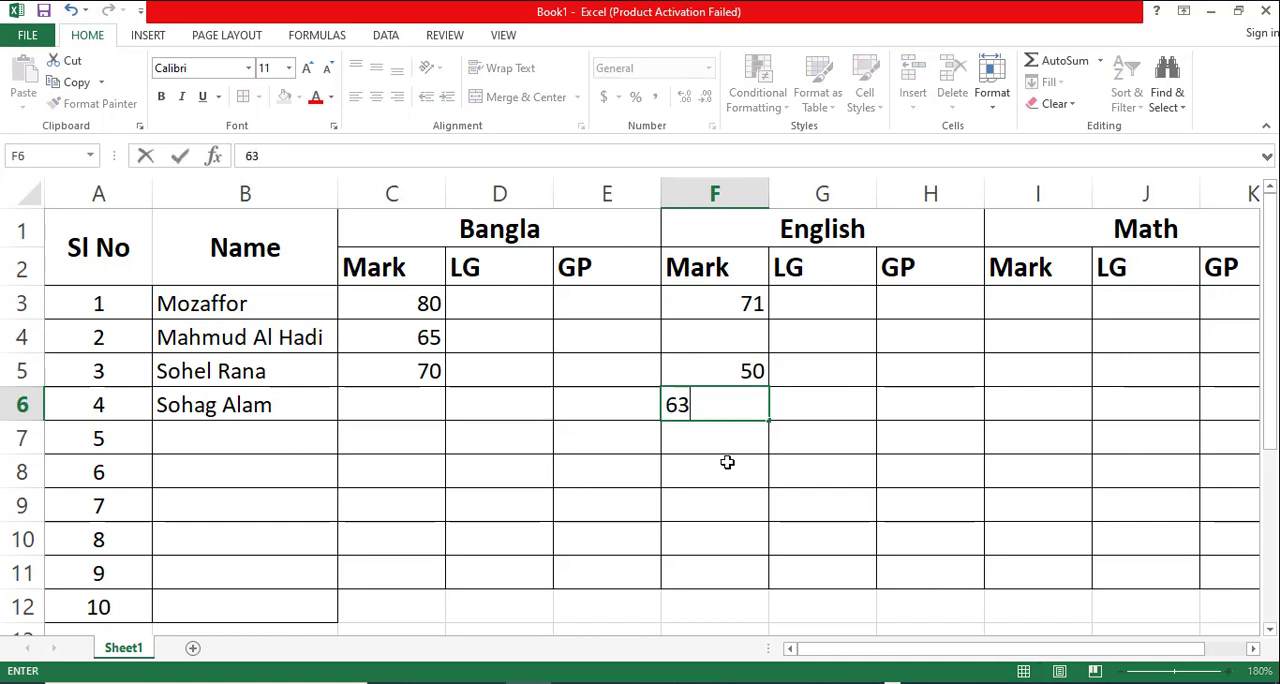
left_click(729, 460)
- Enter the Math marks 90, 80 and 56 in I3:I5 for the first three students
left_click(1028, 294)
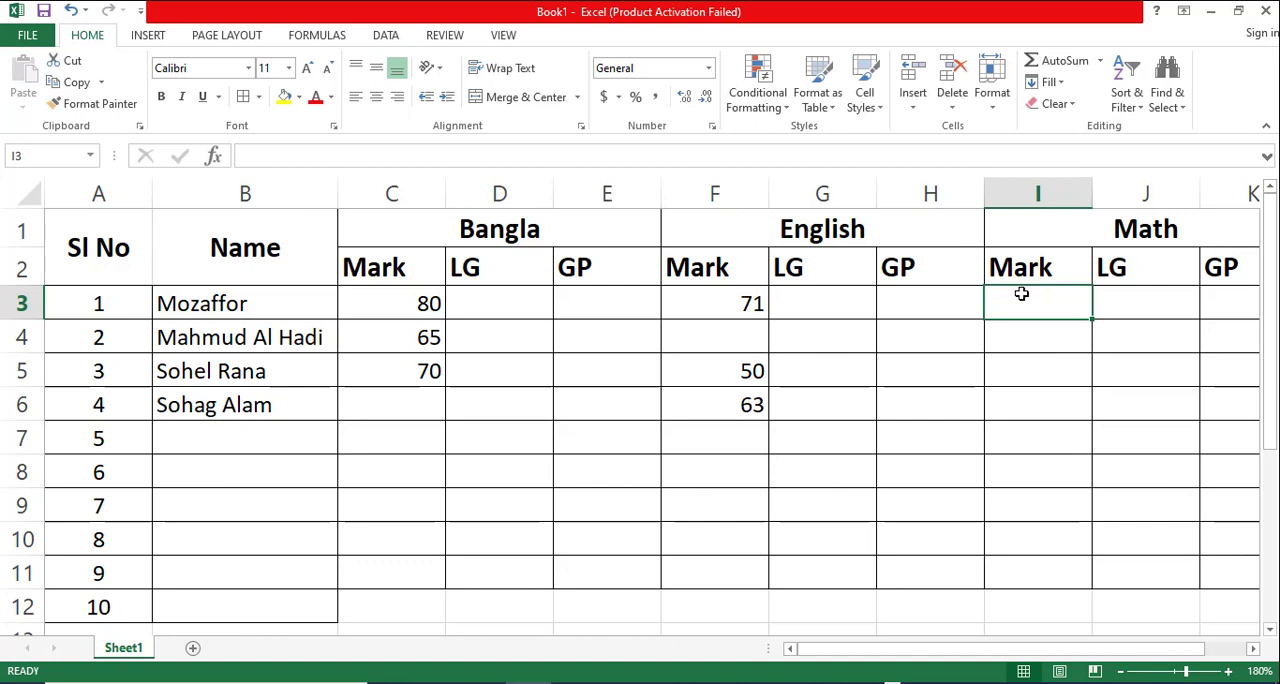
type("90")
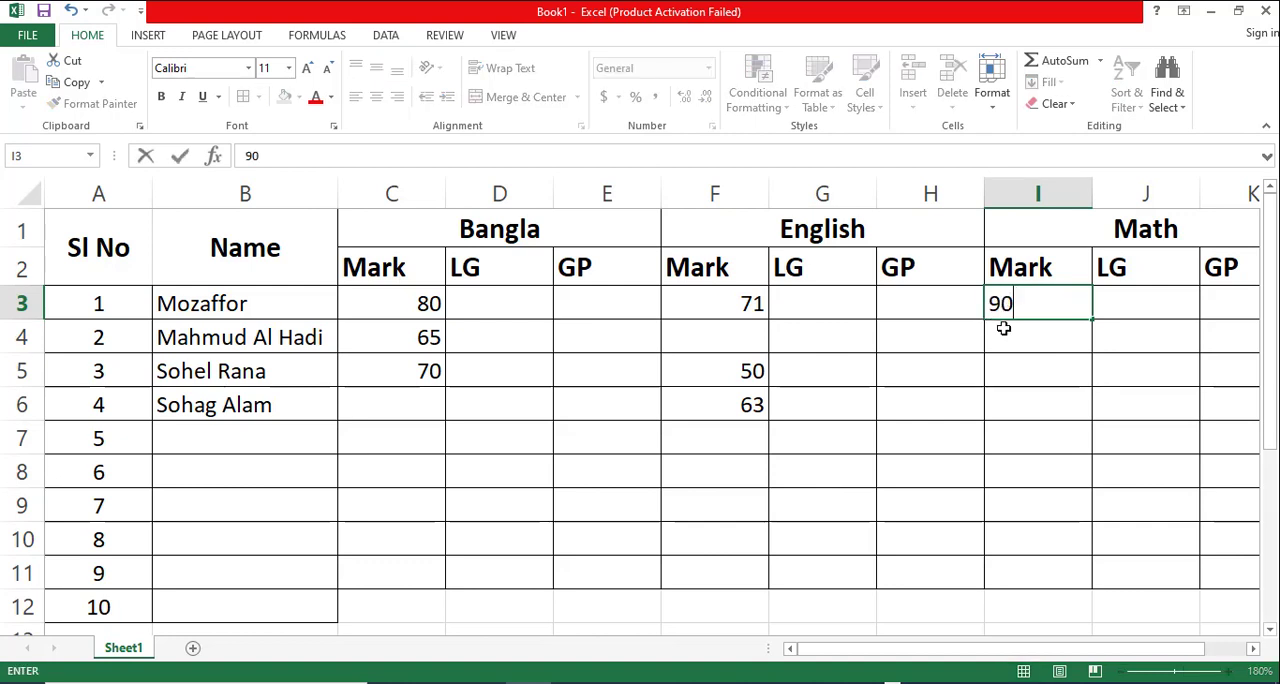
left_click(1044, 336)
type("80")
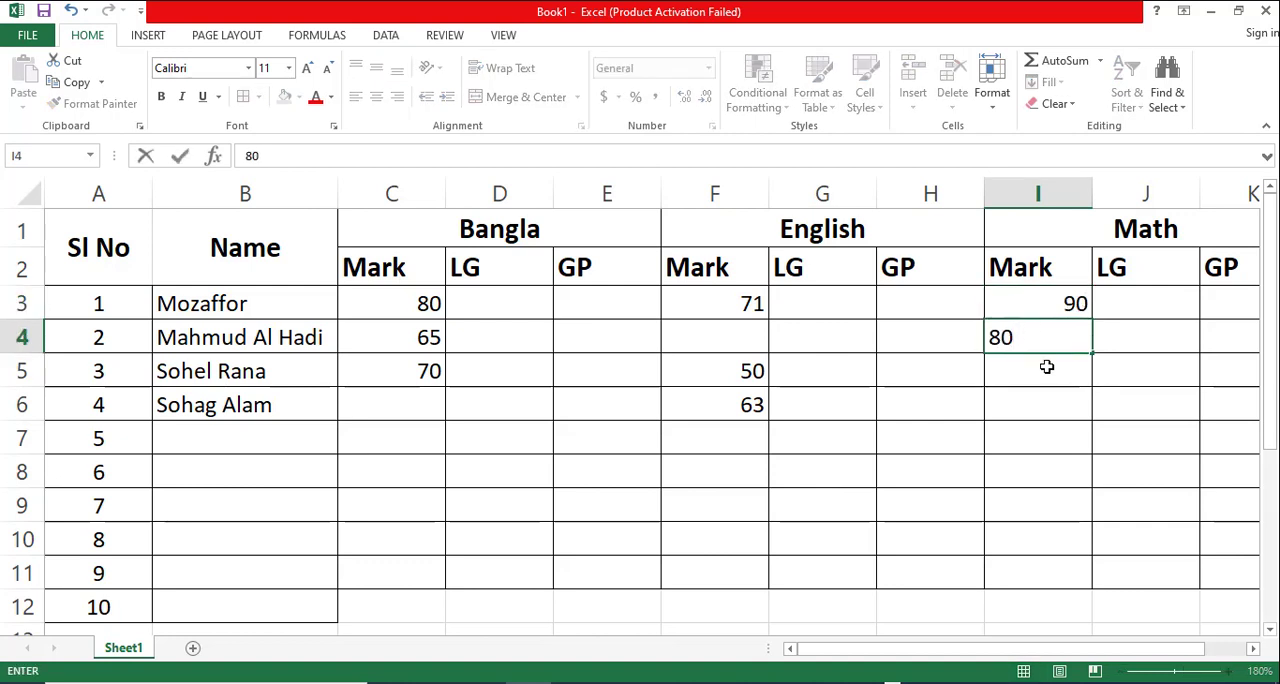
left_click(1042, 370)
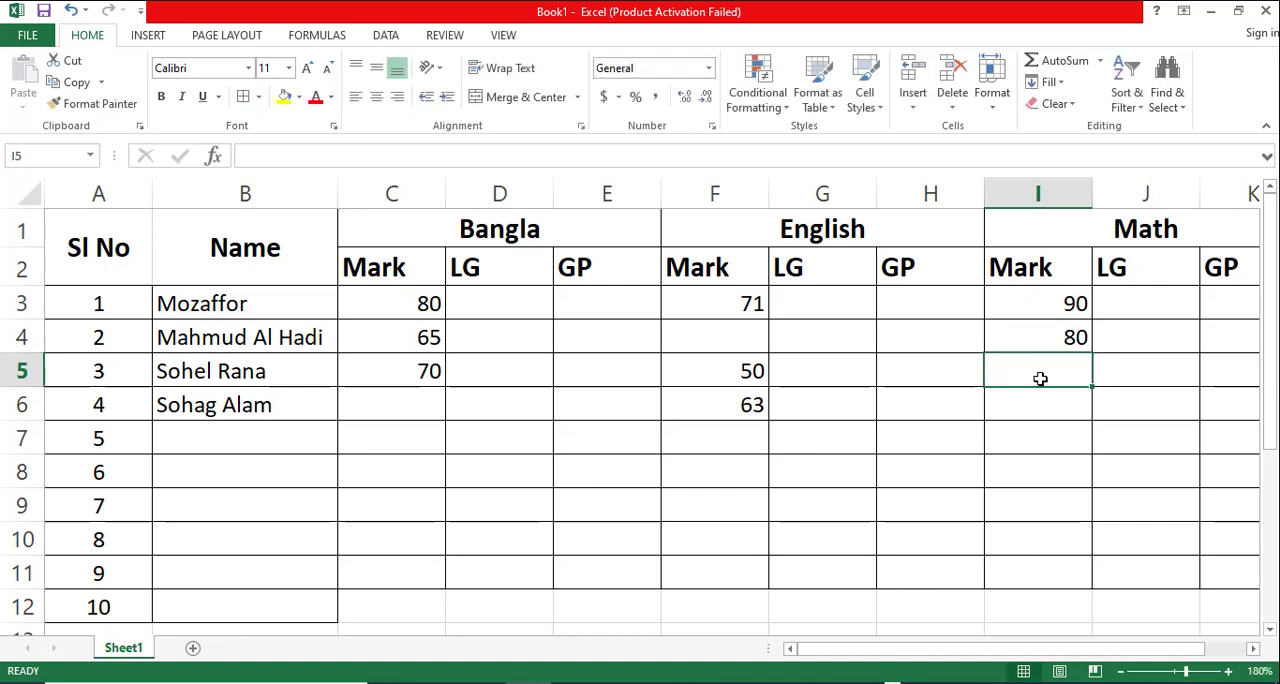
type("56")
left_click(994, 472)
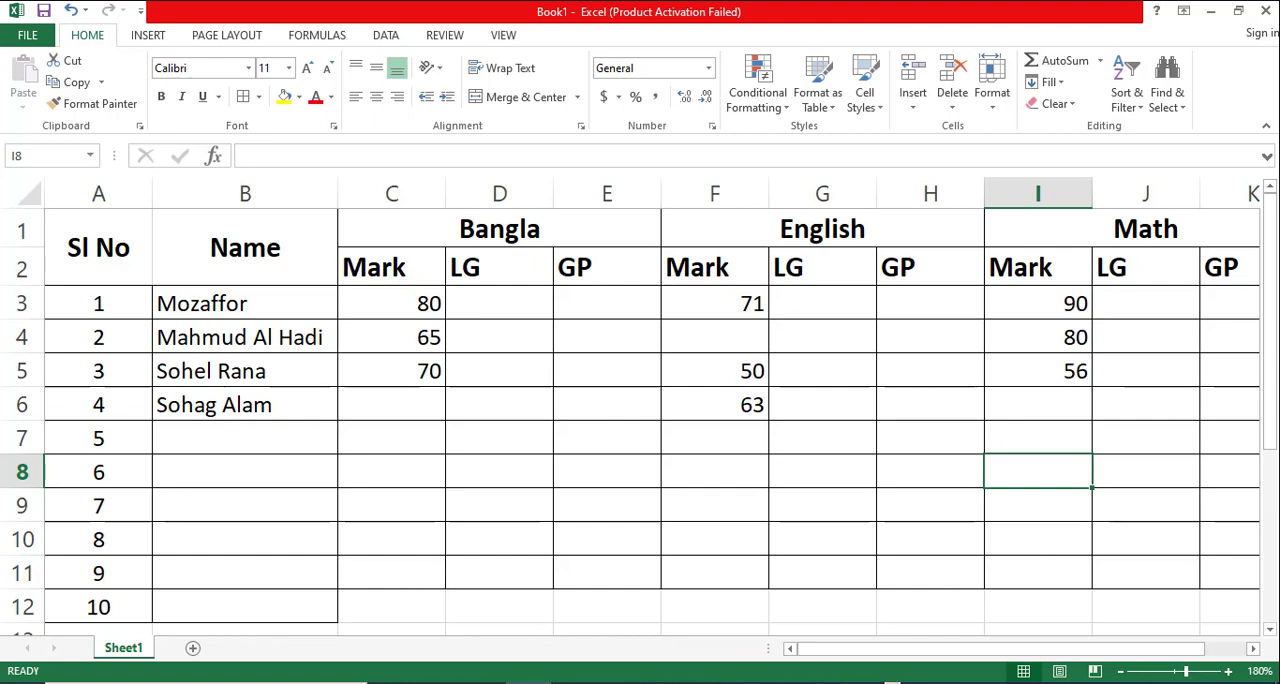
- Switch to the PowerPoint presentation, show slide 4 full screen and zoom in on its letter-grade conditions for the IF function
left_click(831, 682)
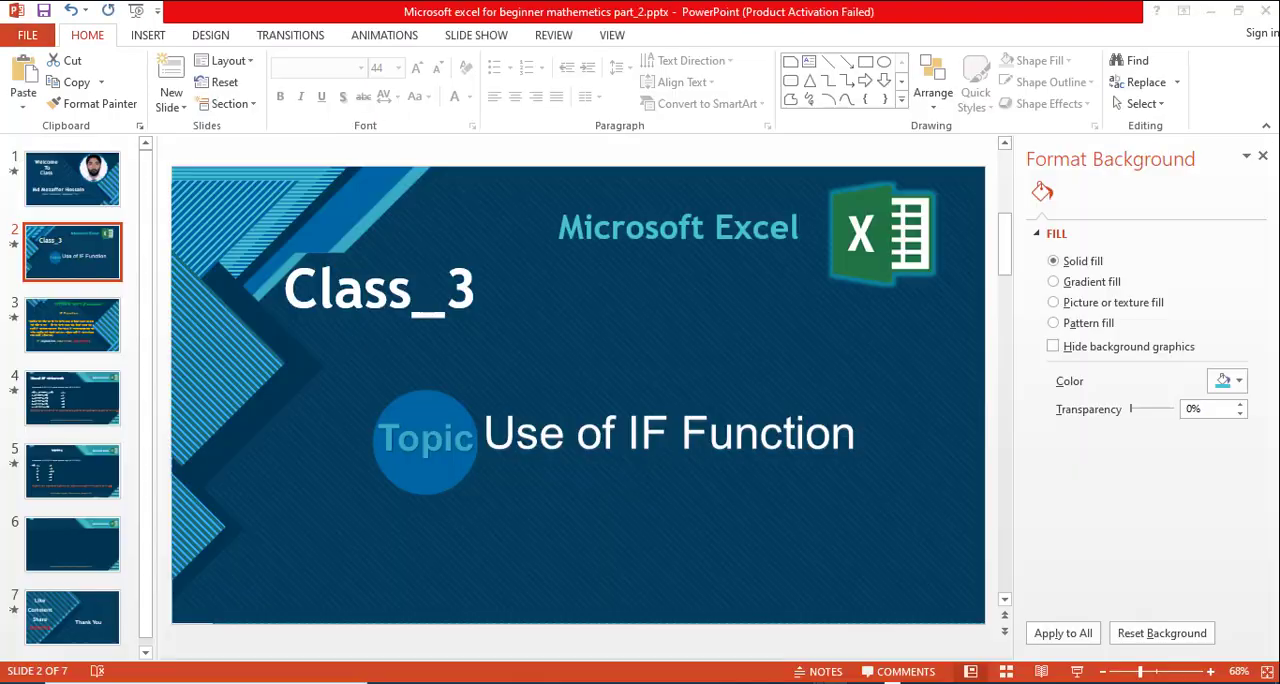
left_click(62, 405)
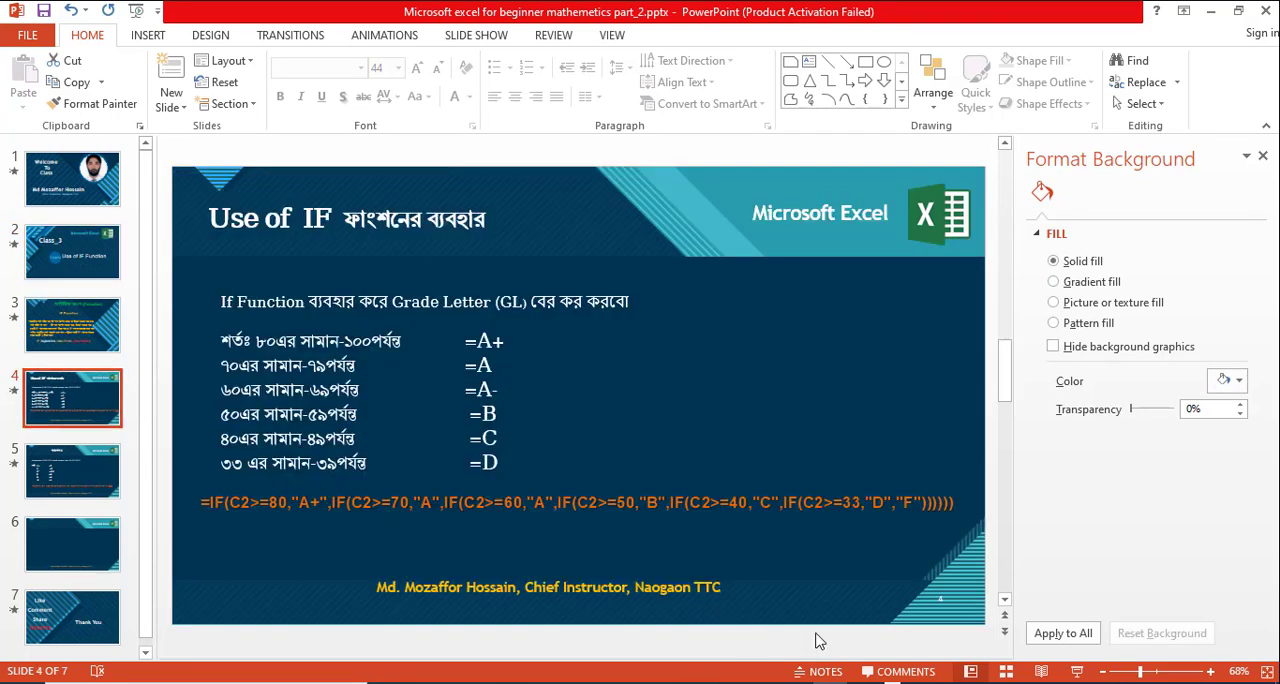
left_click(1076, 671)
right_click(334, 370)
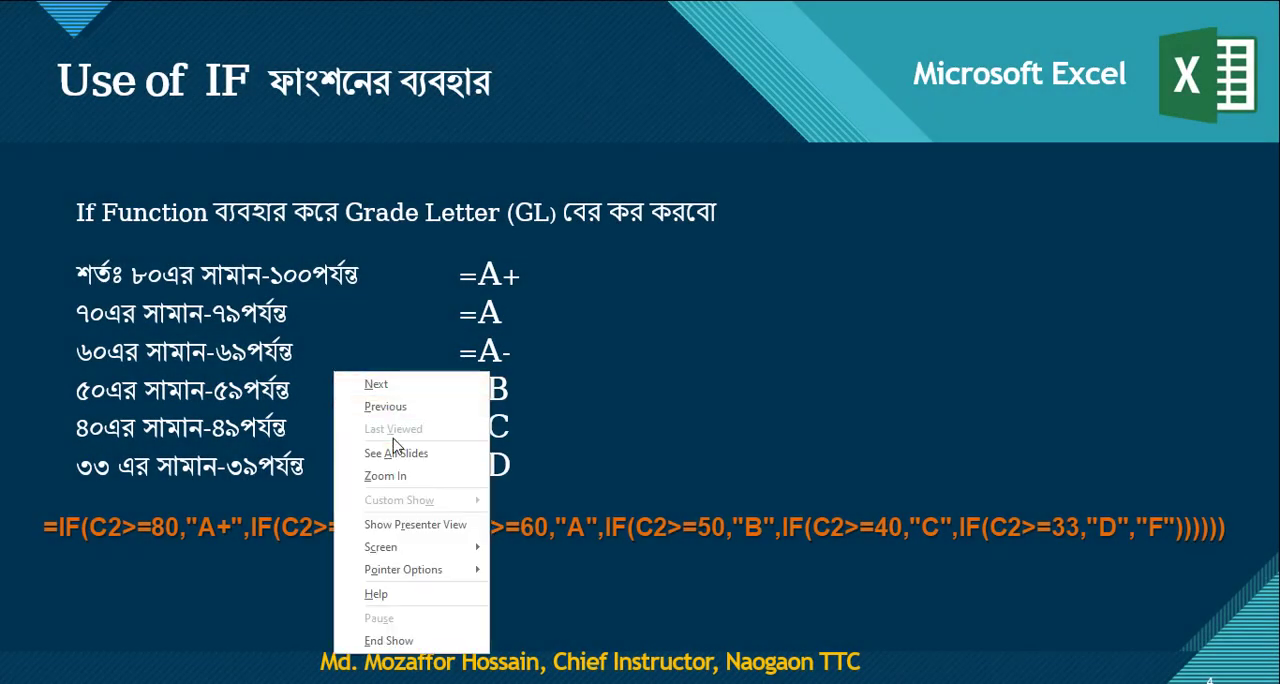
left_click(400, 474)
left_click(229, 360)
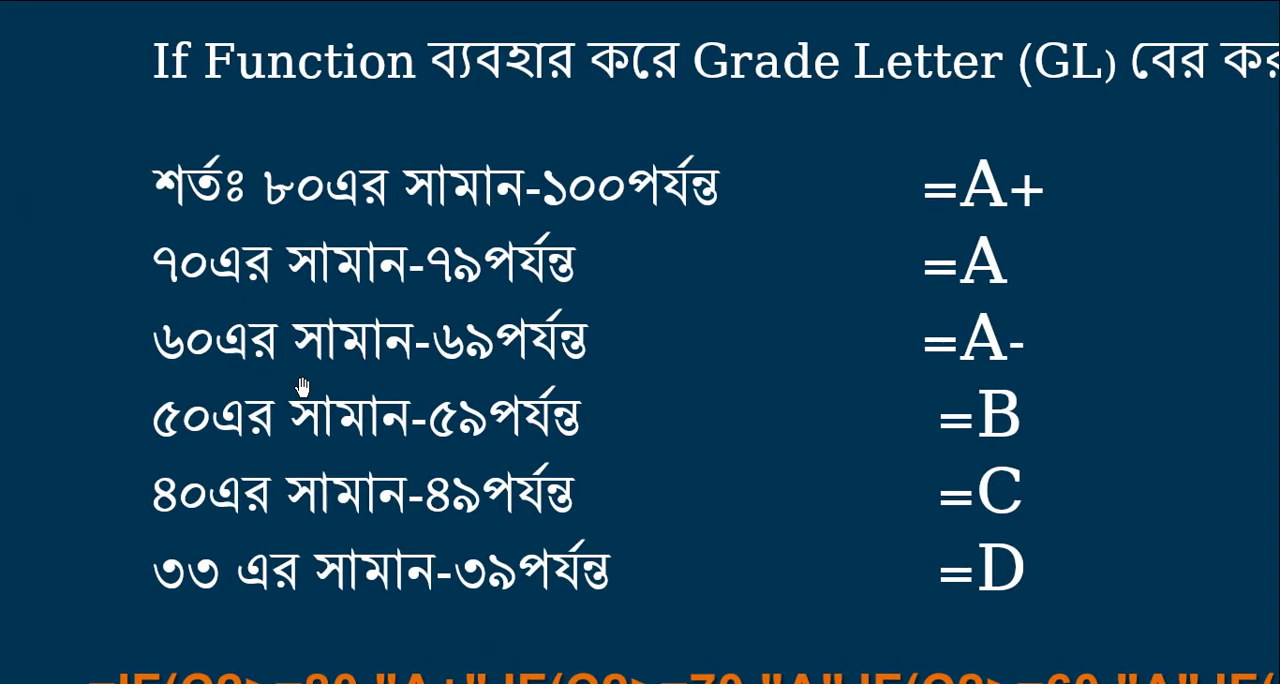
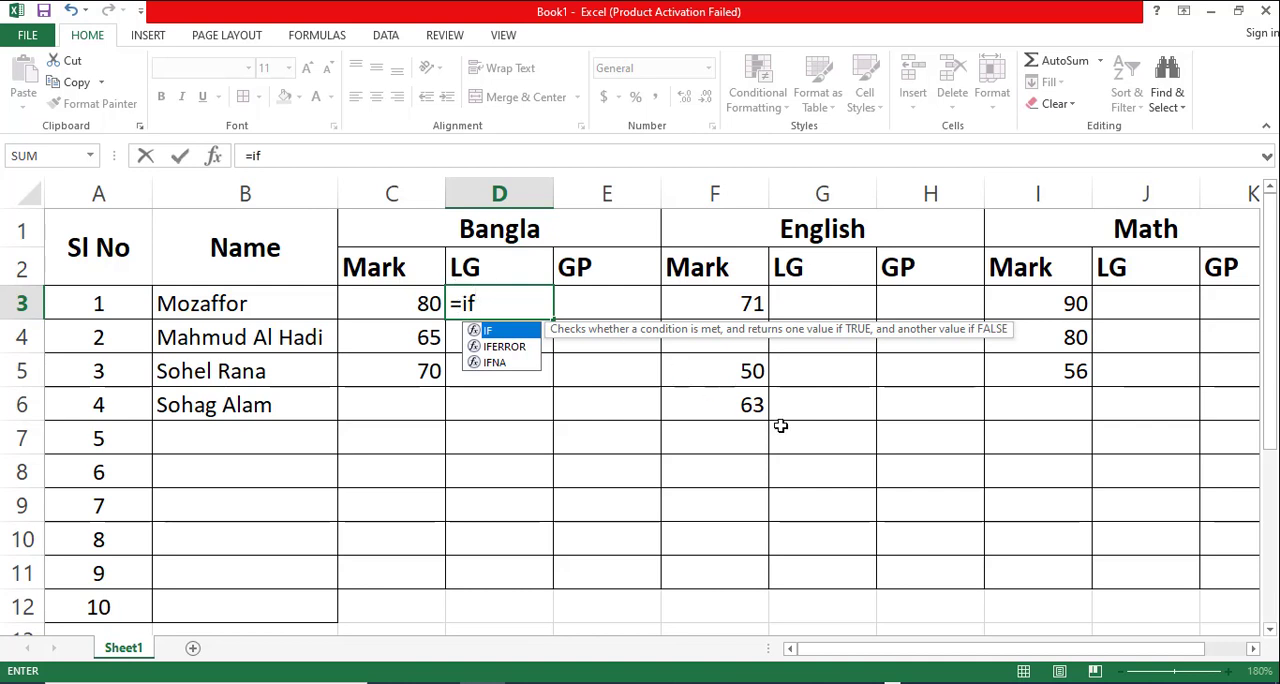
- Begin the IF formula in D3 with the condition c3>=80 and the result "A+"
type("(")
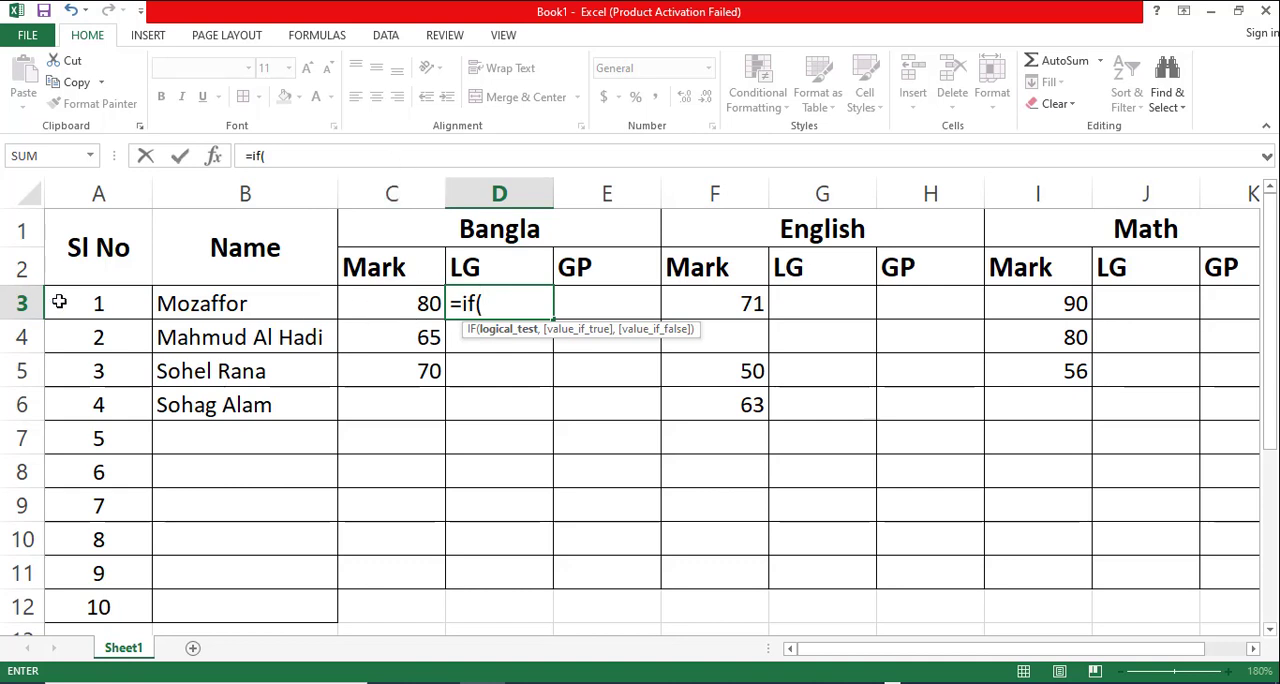
type("c3")
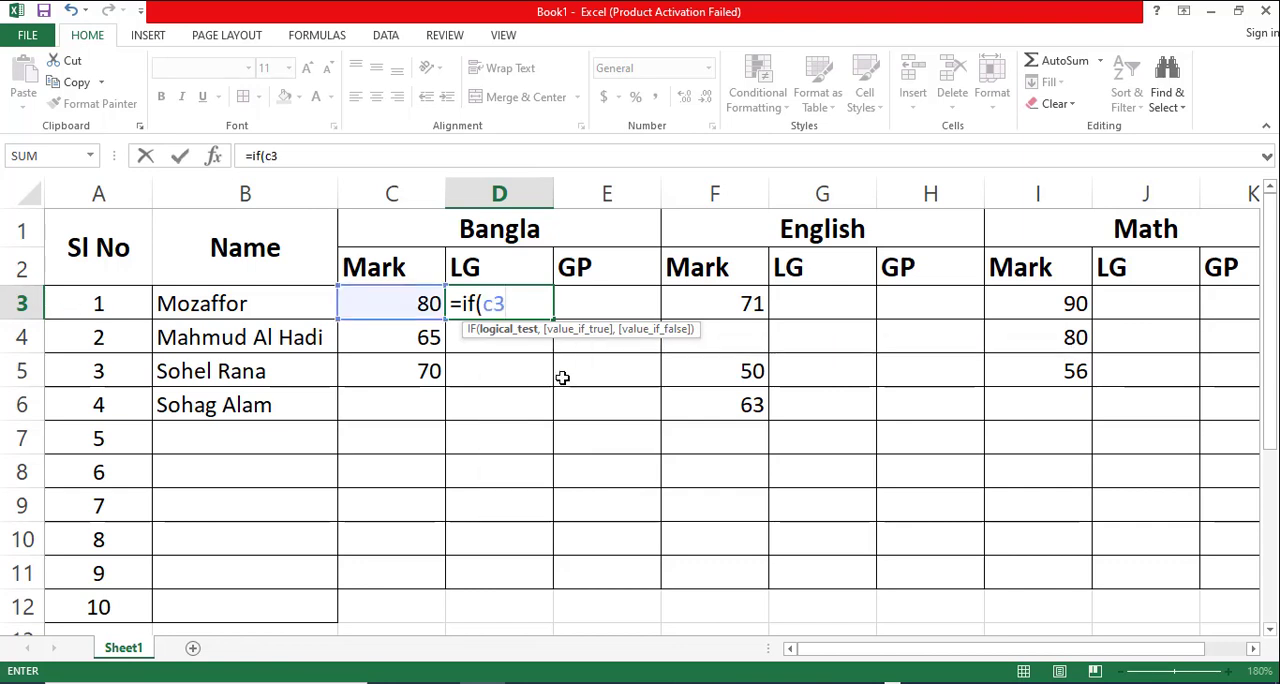
type(">=80")
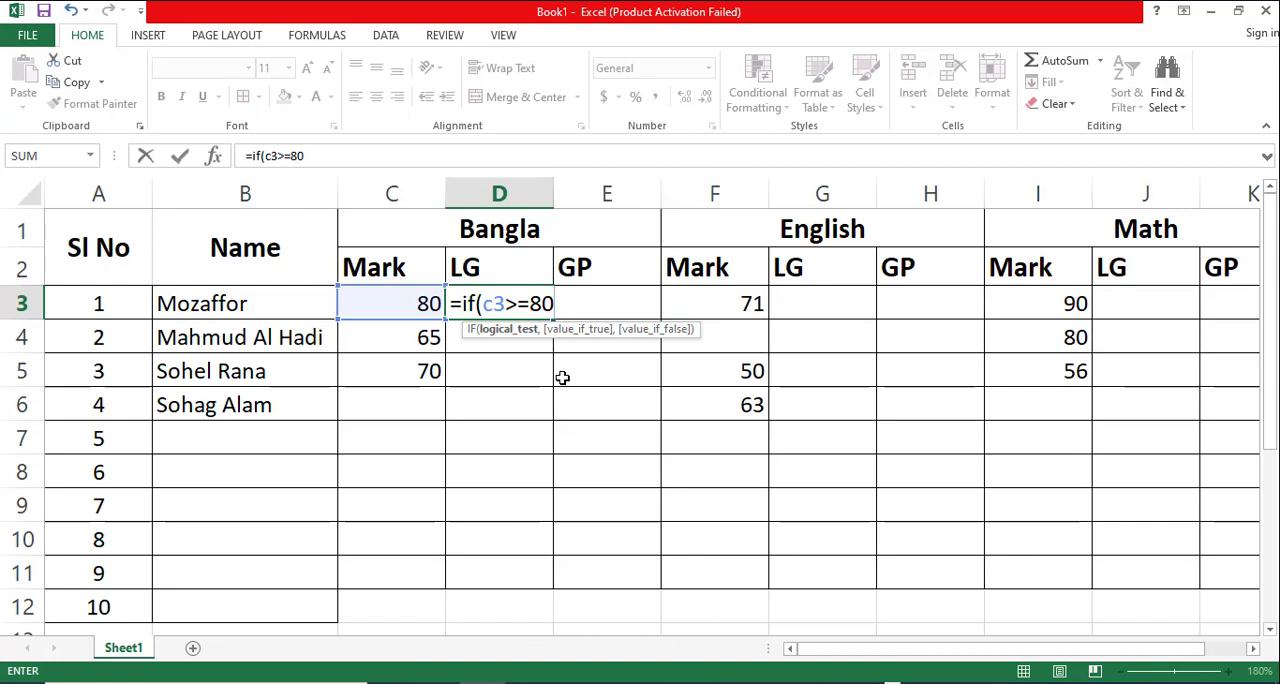
type(",")
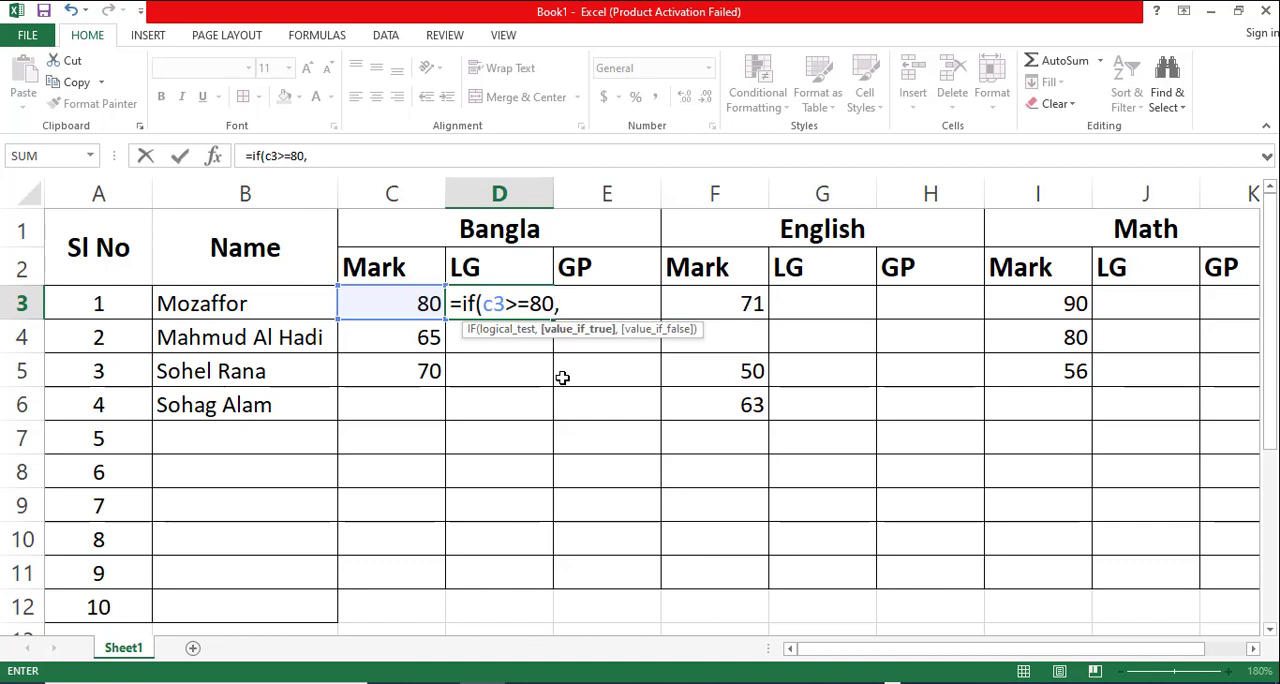
type("\"")
key("BackSpace")
type("\"A+\"")
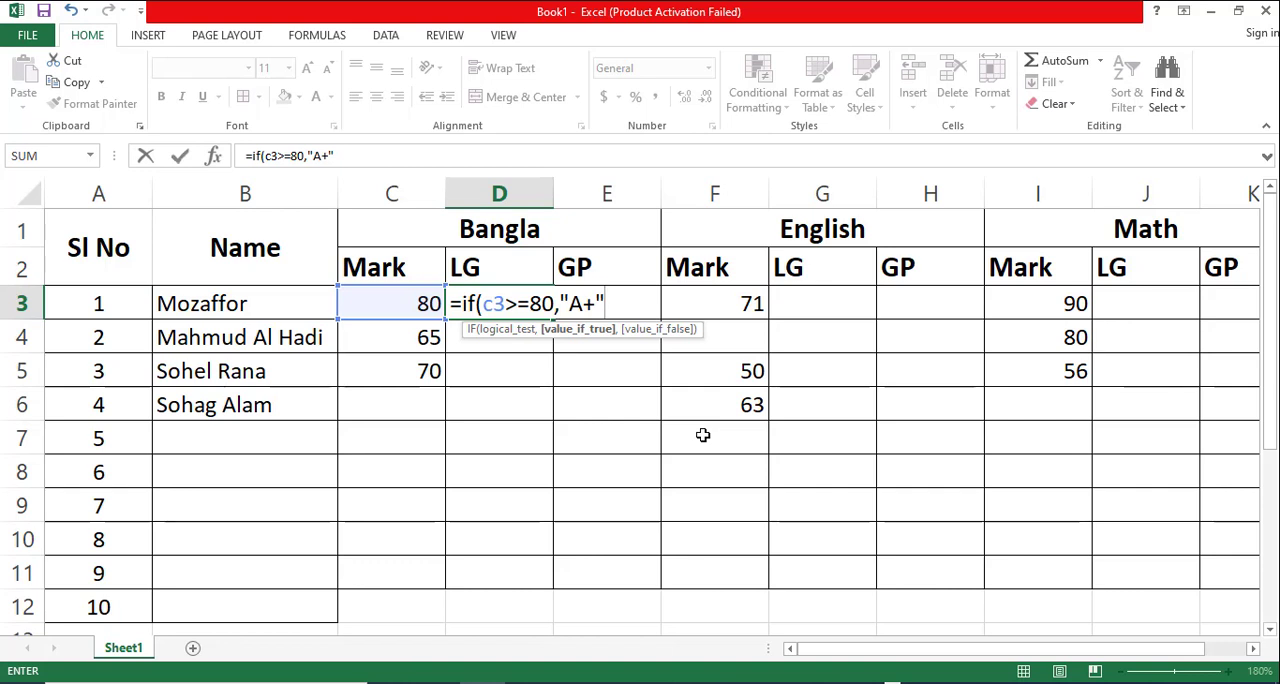
- Add a nested IF to the D3 formula with the condition c3>=70 and the result "A"
type(",")
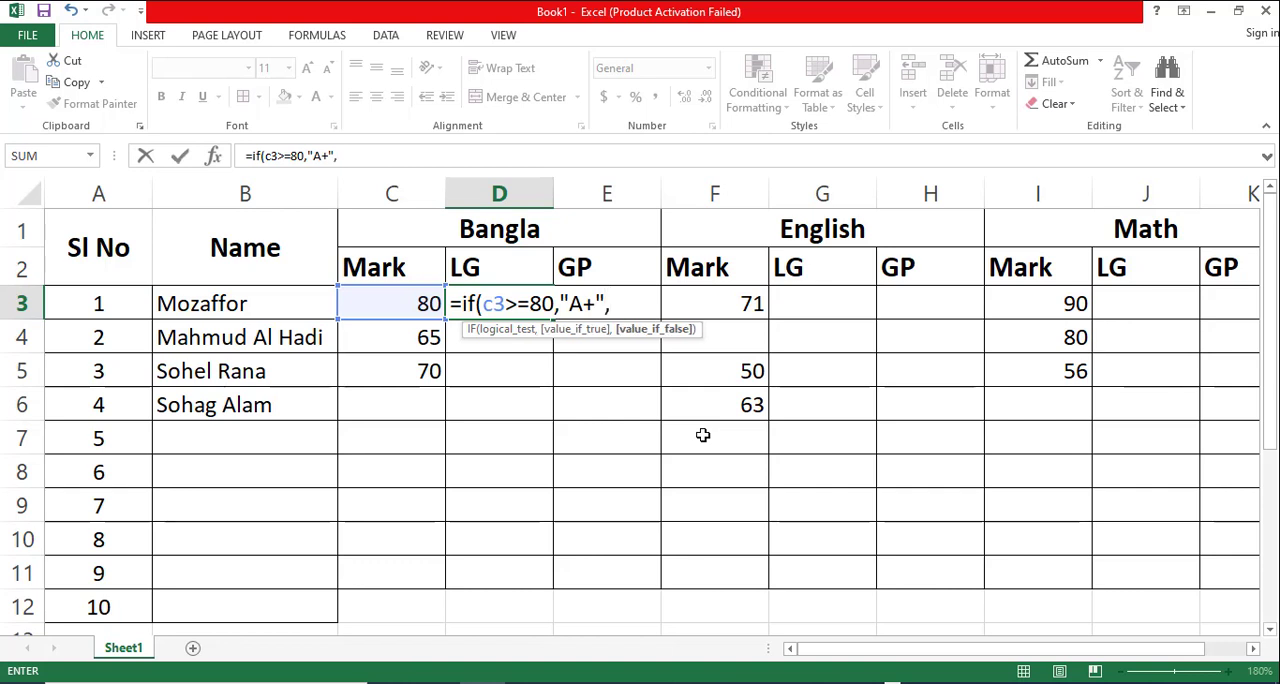
type("if")
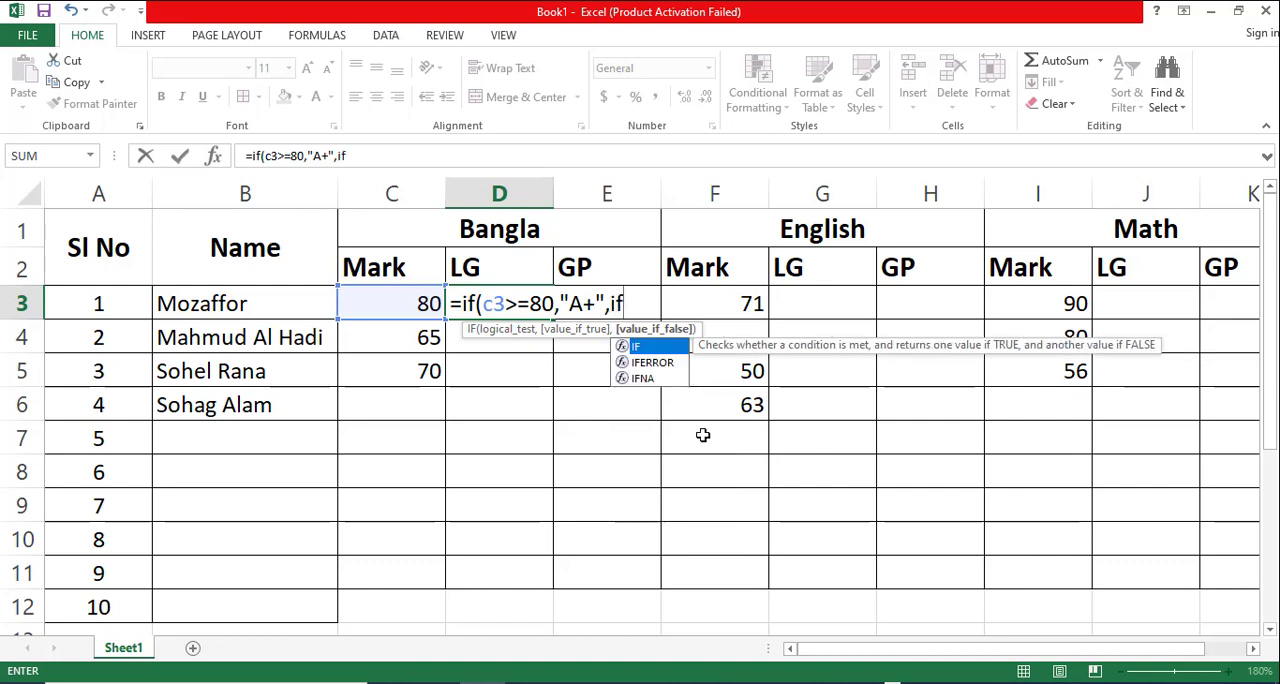
type("(")
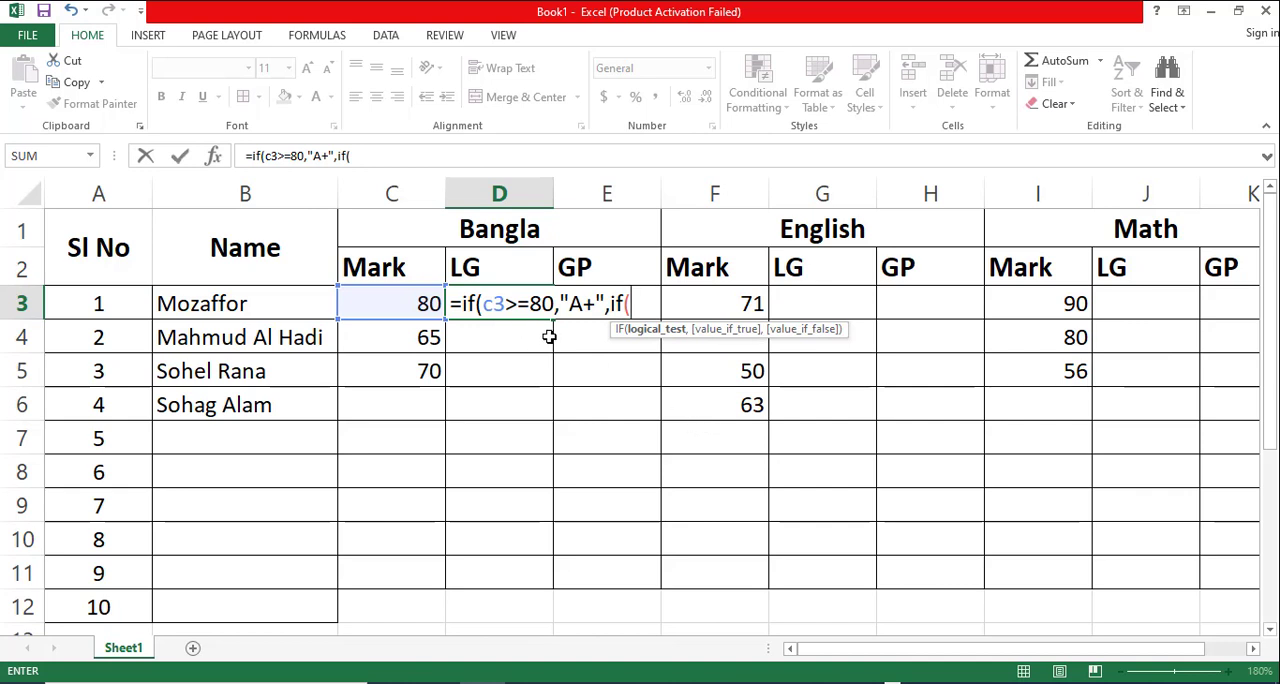
type("c")
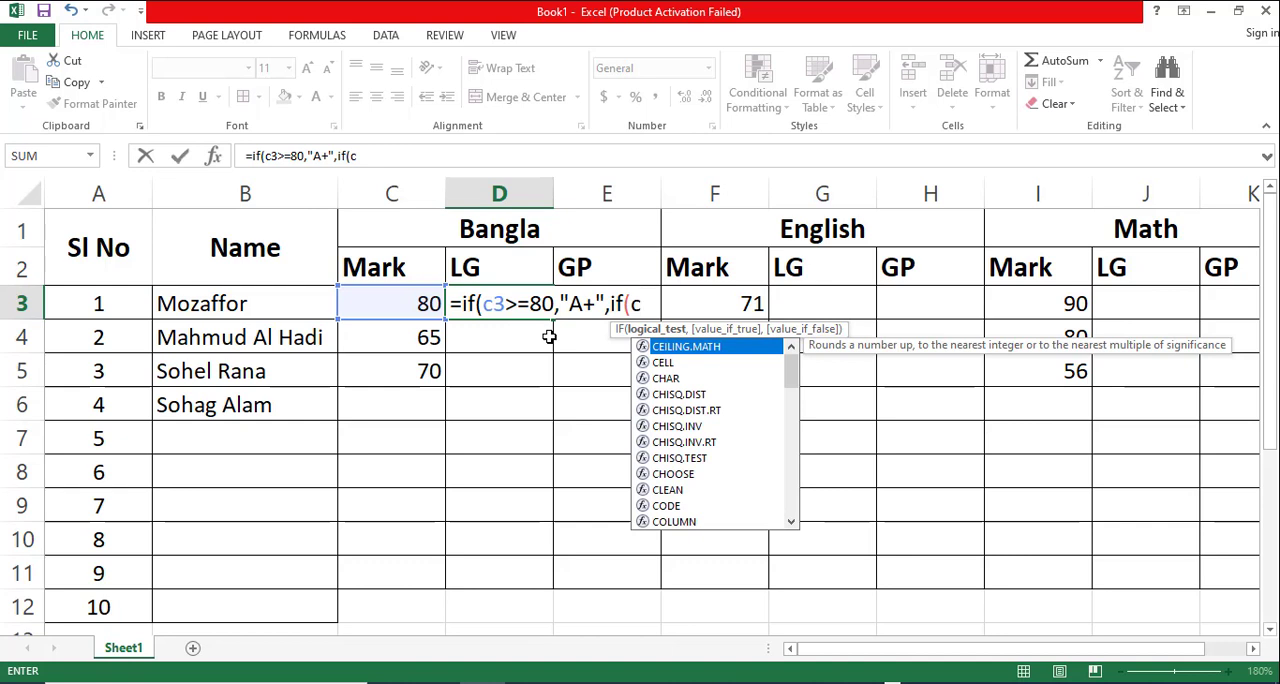
type("3>")
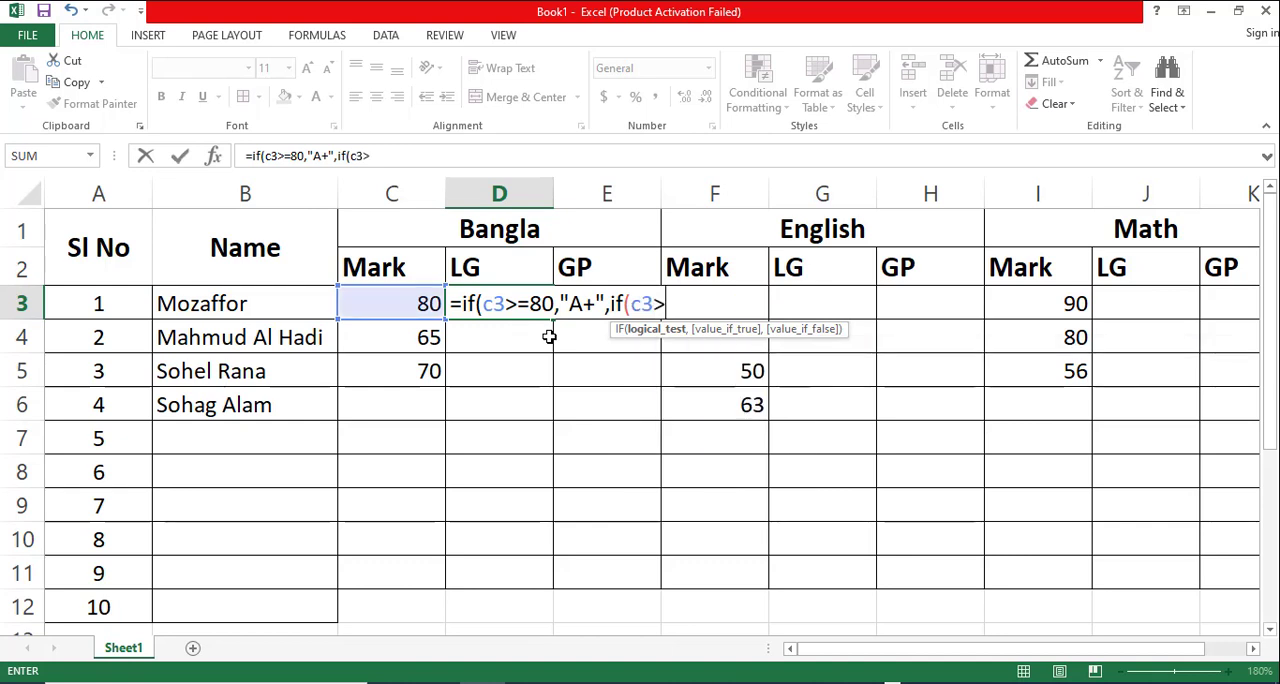
type("=70")
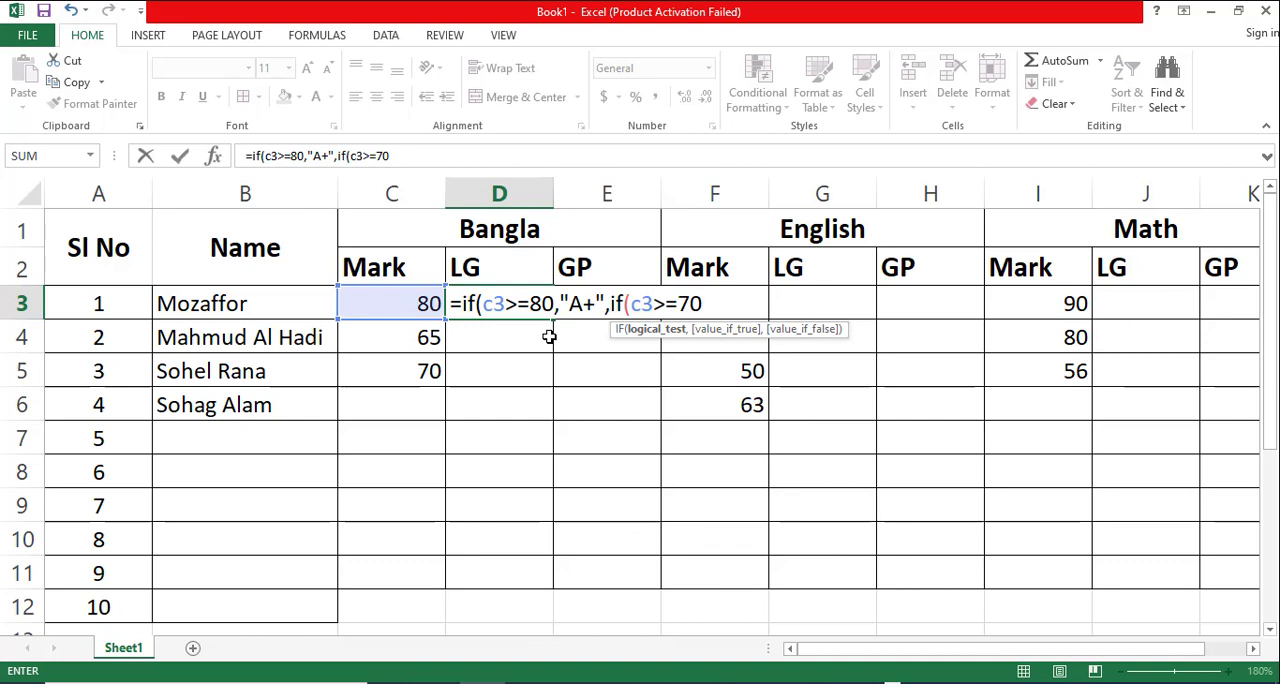
type(",")
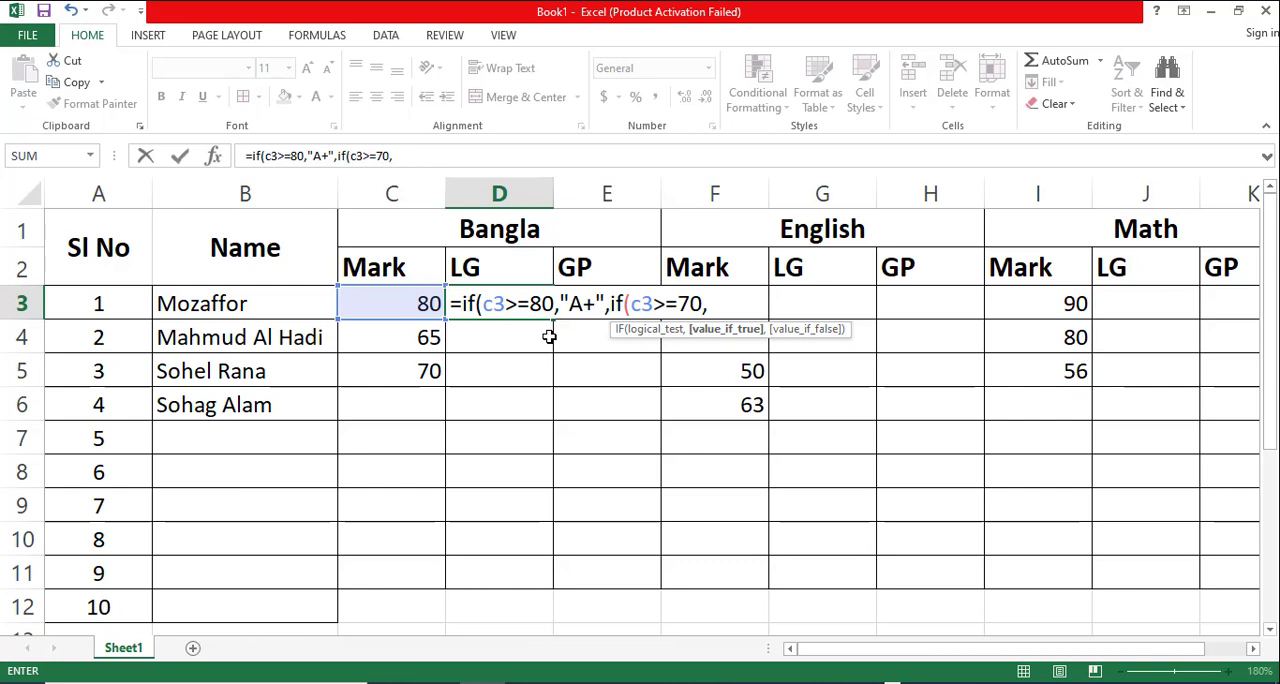
type("\"A\"")
- Copy the segment if(c3>=80,"A+" within the D3 formula and append it after "A", separated by a comma
left_click(462, 302)
left_click_drag(462, 302, 606, 303)
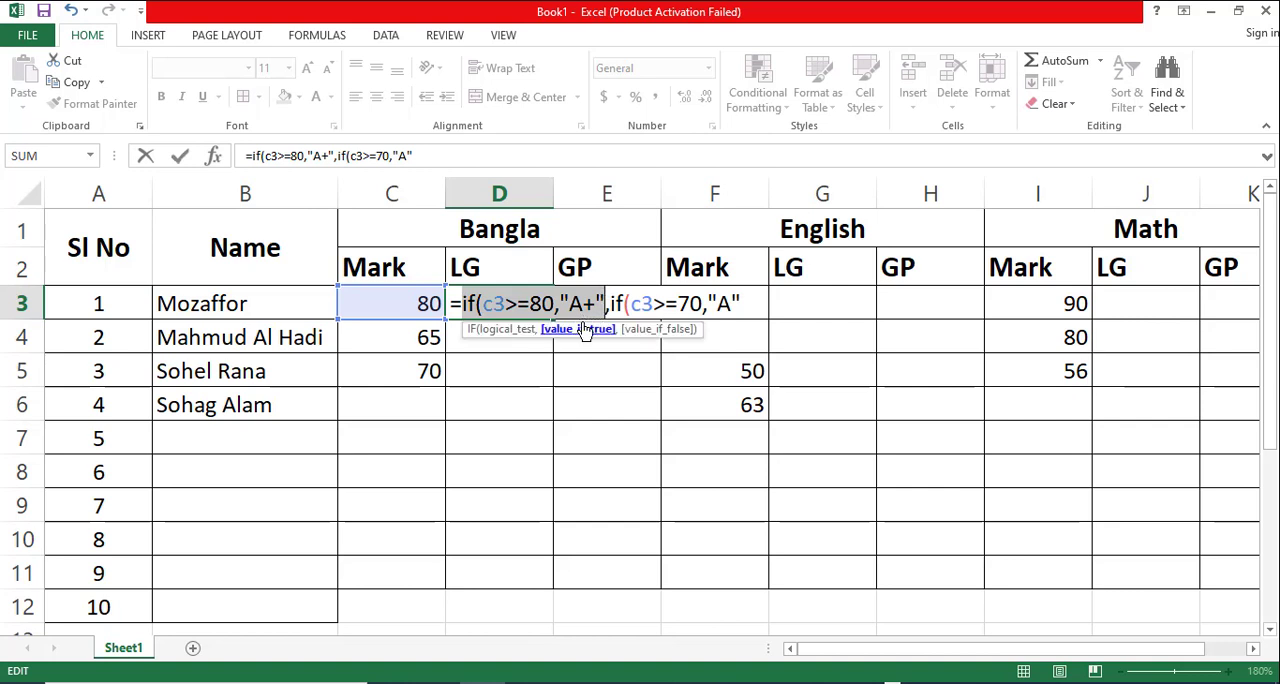
key("ctrl+c")
left_click(750, 300)
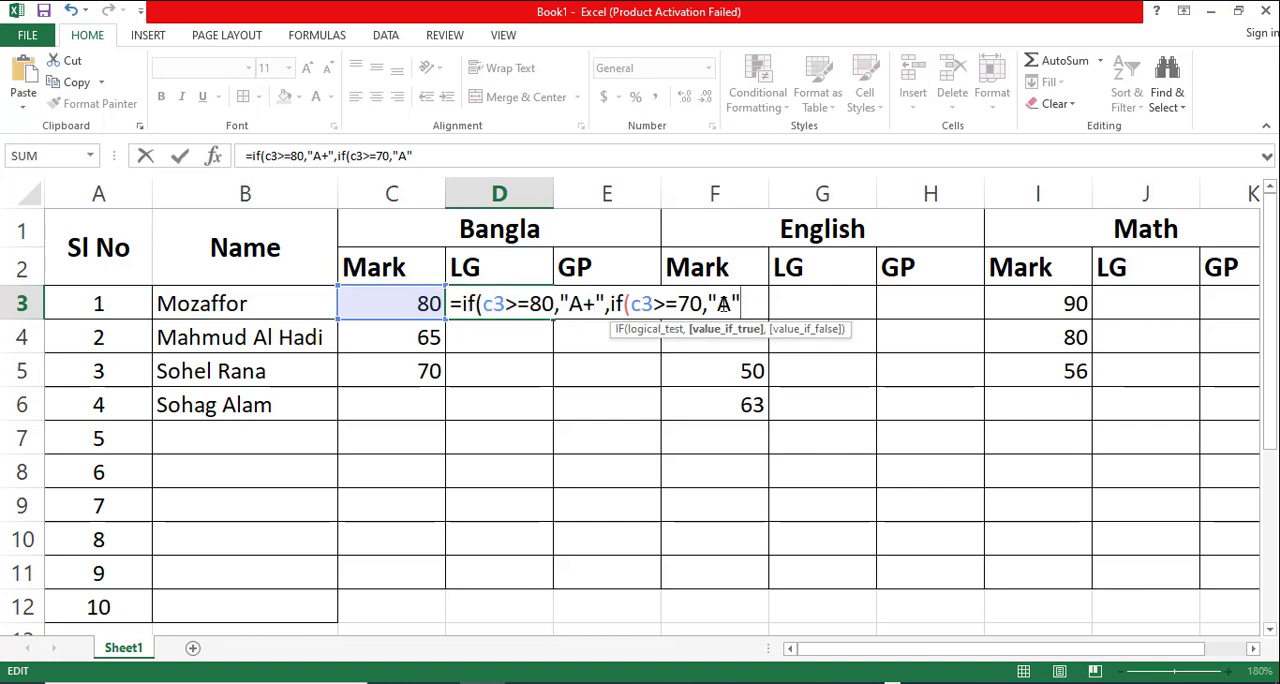
key("ctrl+v")
left_click(741, 303)
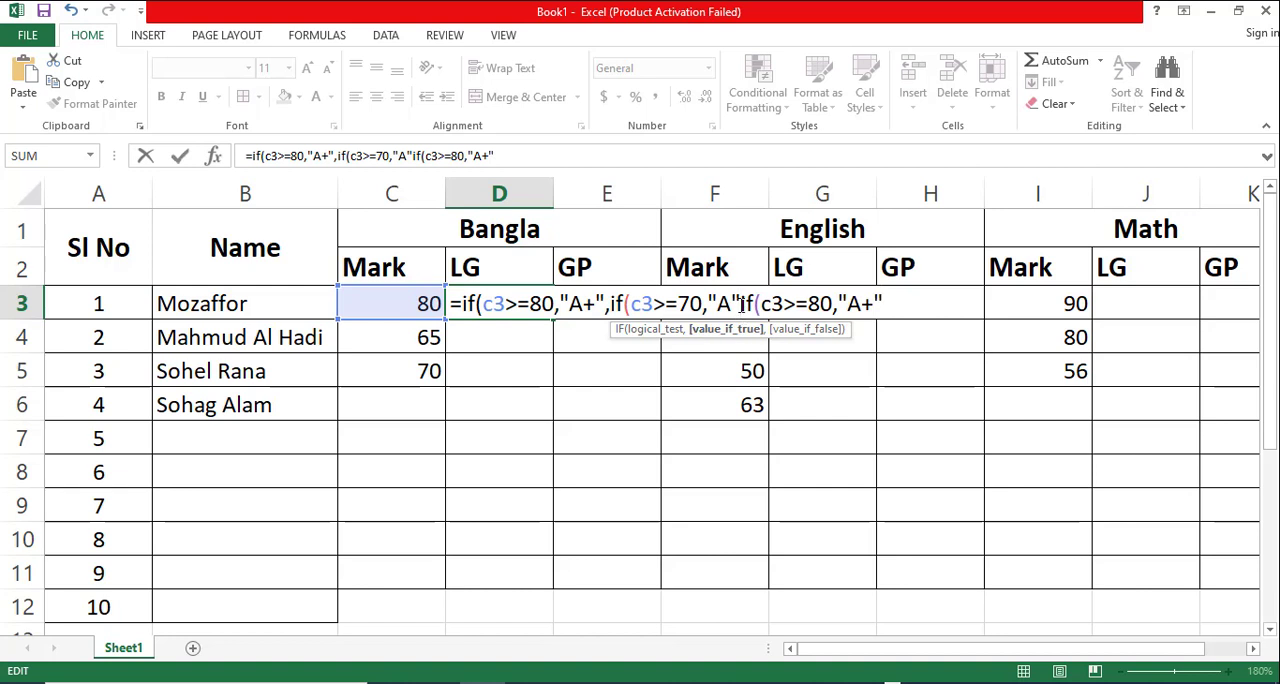
type(",")
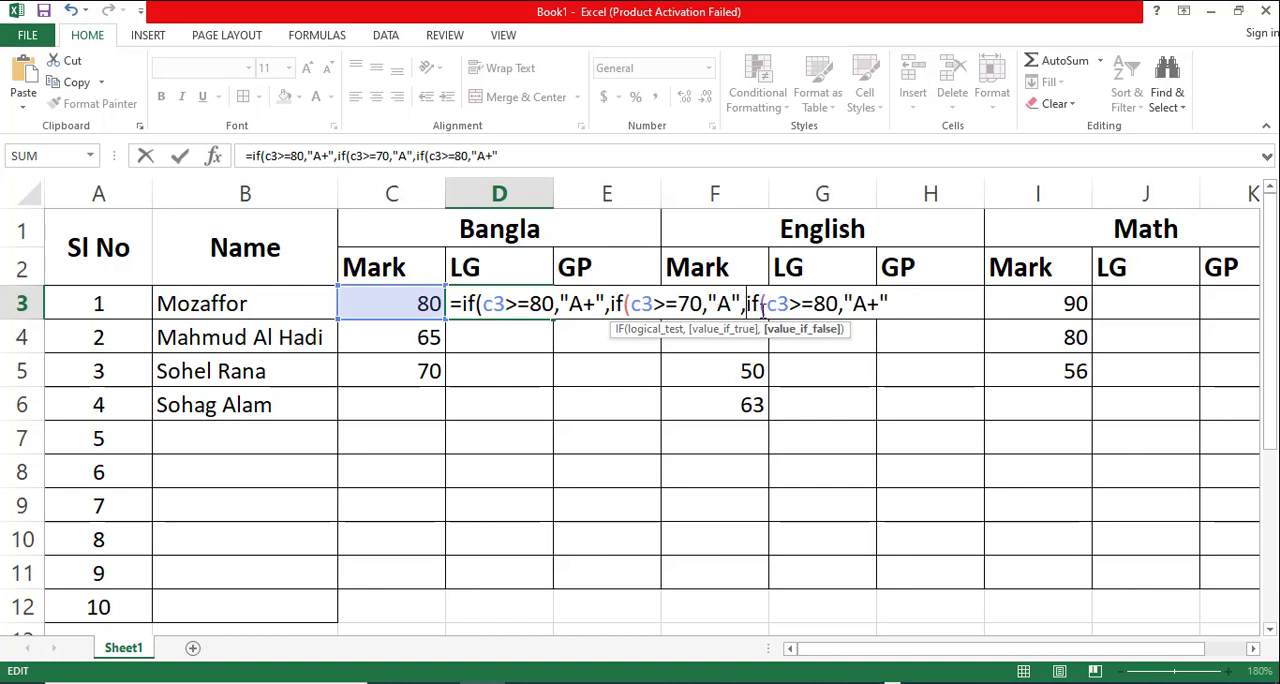
- Change the appended IF segment to the condition c3>=60 with the result "A-"
left_click(826, 303)
key("BackSpace")
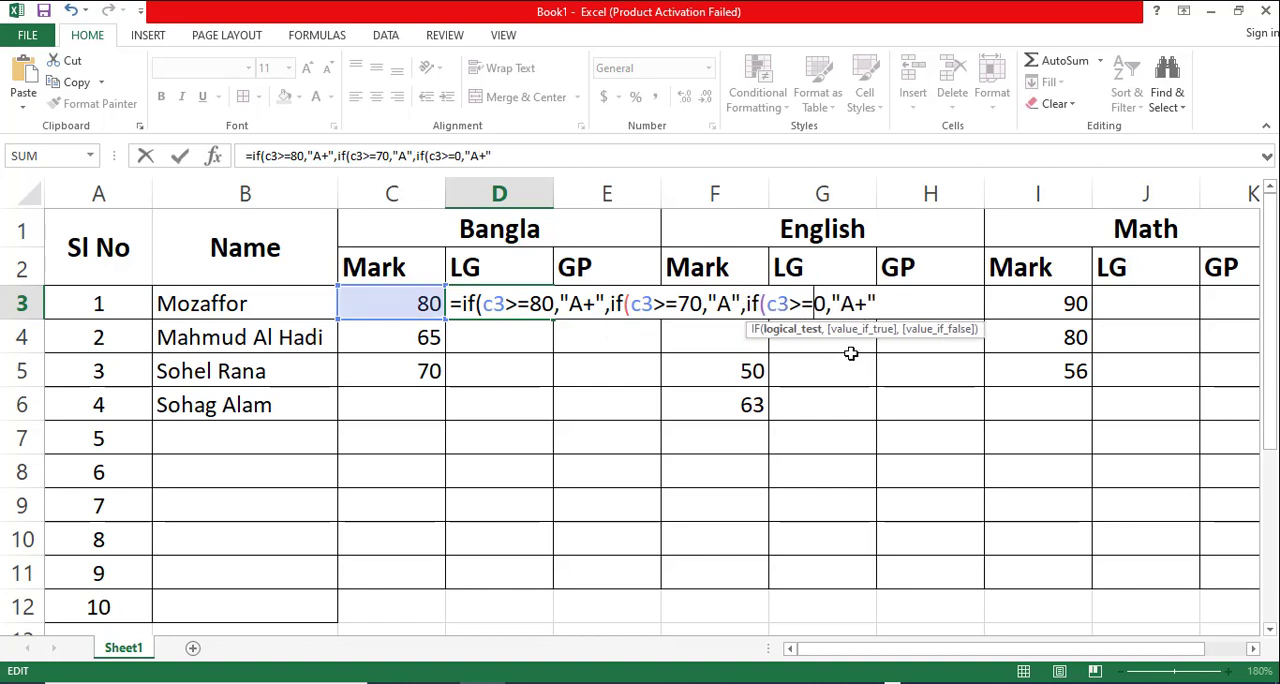
type("6")
key("Right")
key("Right")
key("Right")
key("Delete")
type("-")
key("Right")
- Append another copy of the IF segment after a comma and change it to c3>=50 with the result "B"
type(",")
key("ctrl+v")
key("Left")
key("Left")
key("Left")
key("Left")
key("Left")
key("Left")
key("BackSpace")
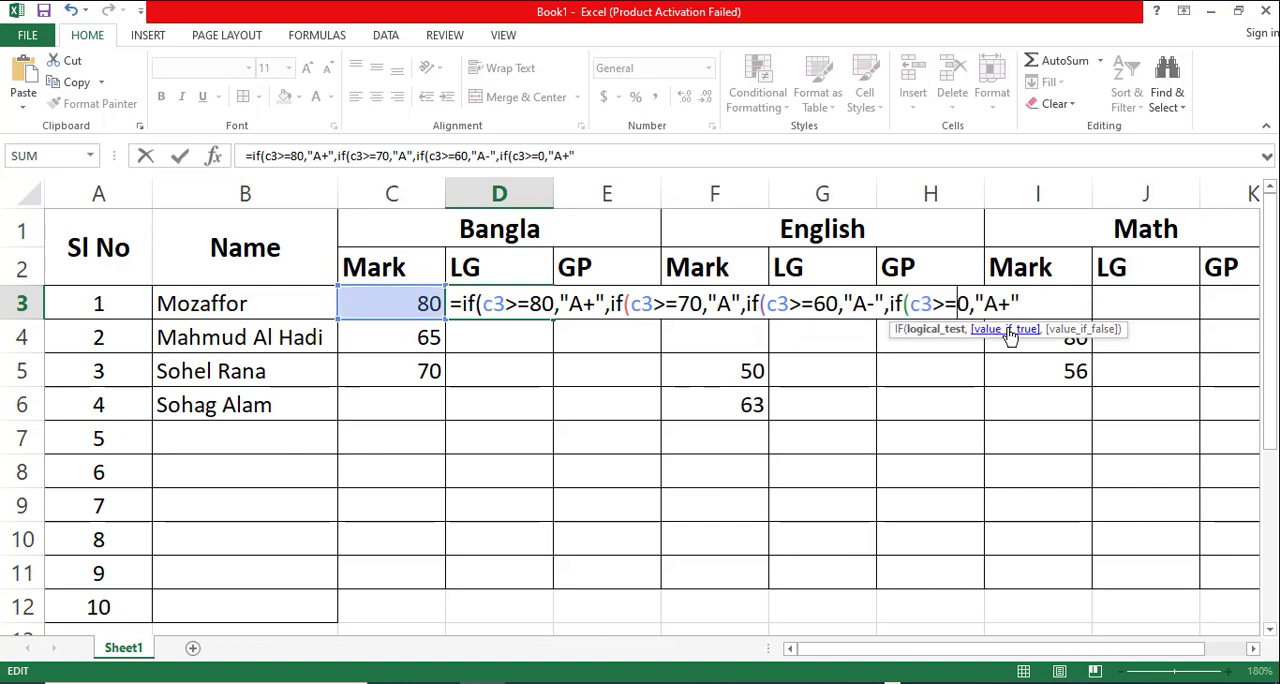
type("5")
key("Right")
key("Right")
key("Right")
key("Right")
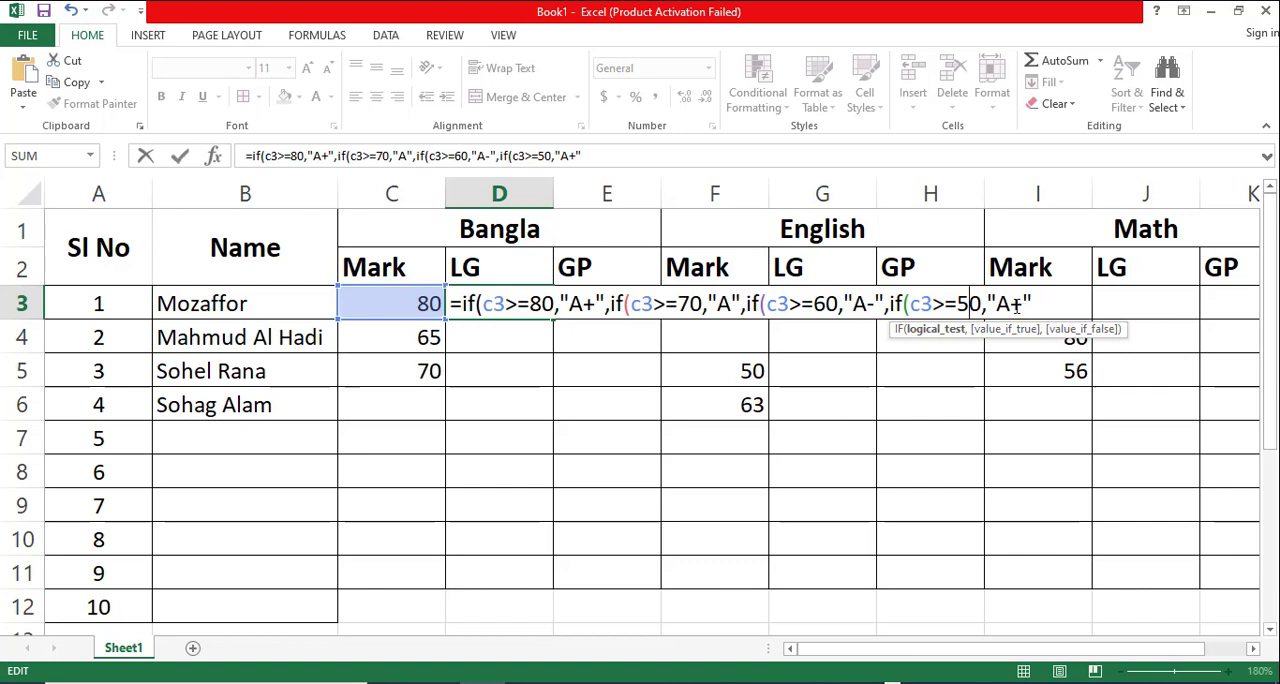
key("BackSpace")
key("Delete")
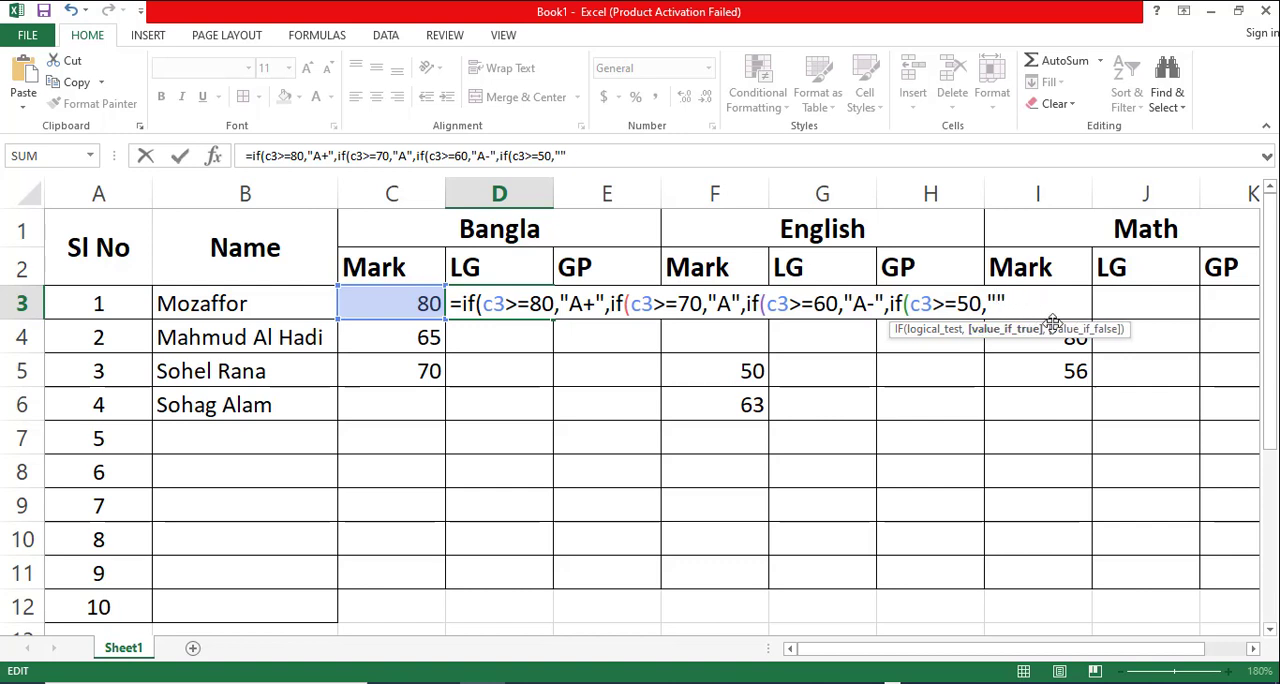
type("B\",if(c3>=80,\"A+\"")
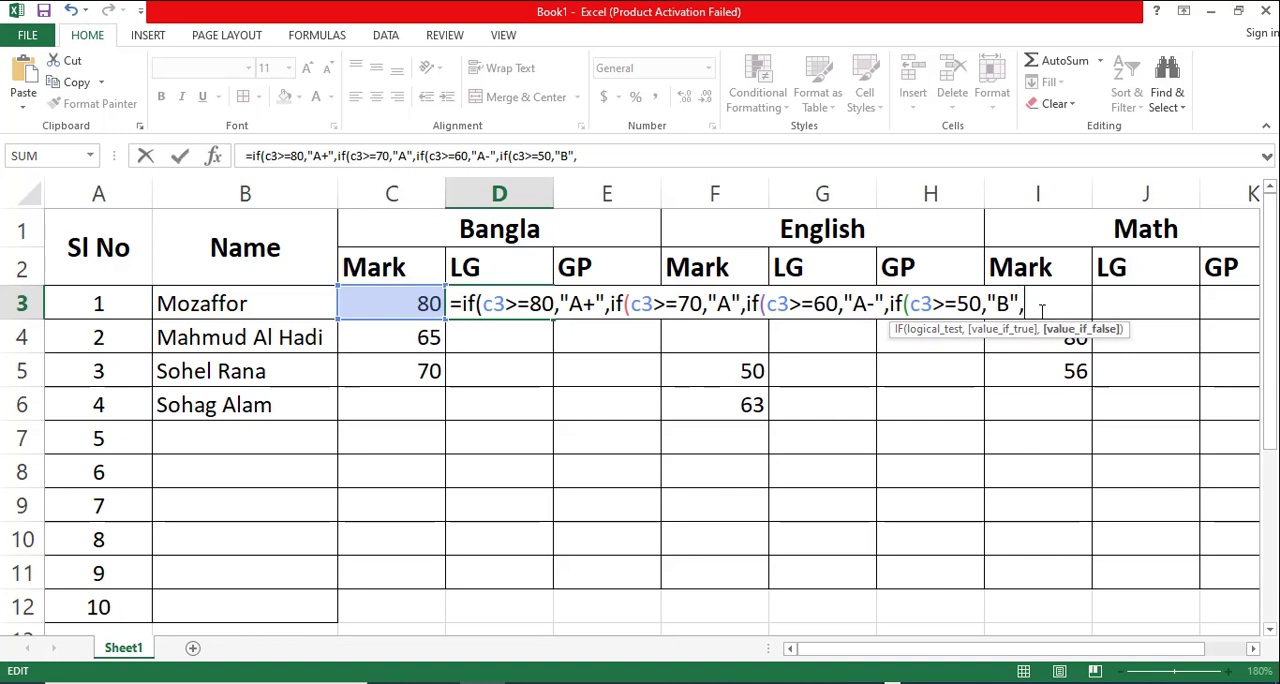
- Append two more comma-separated copies of if(c3>=80,"A+" to the end of the D3 formula
left_click(685, 156)
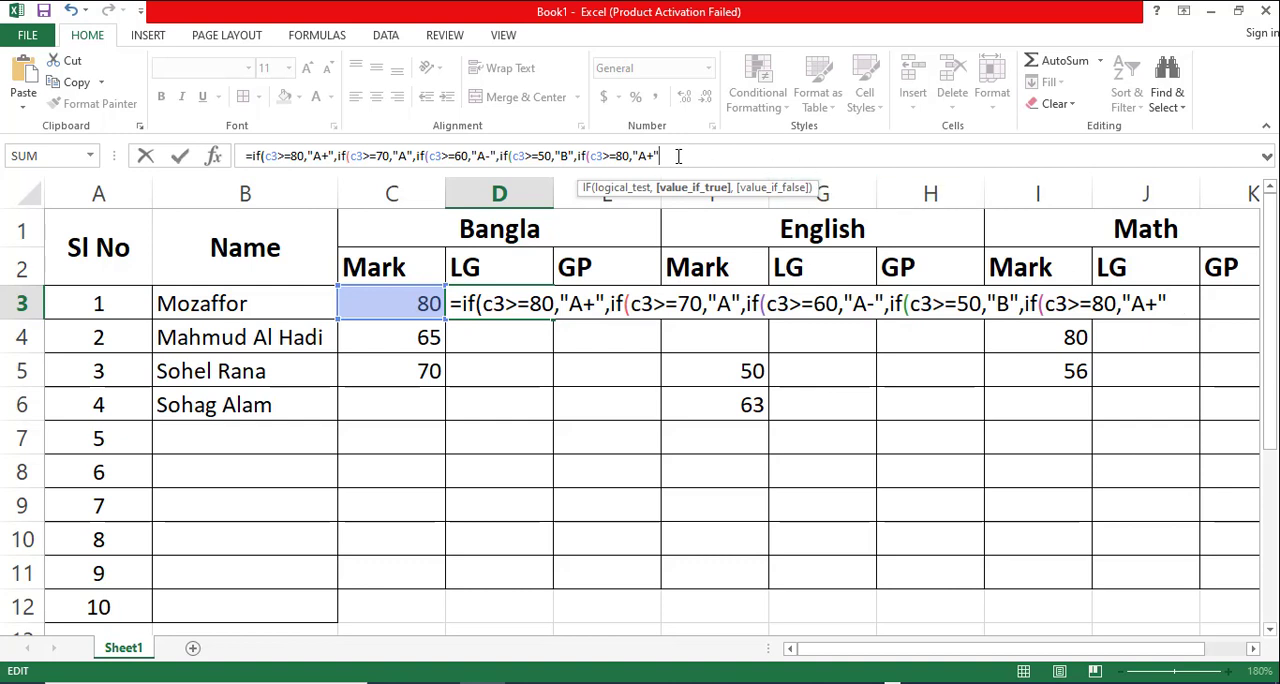
type(",if(c3>=80,\"A+\"")
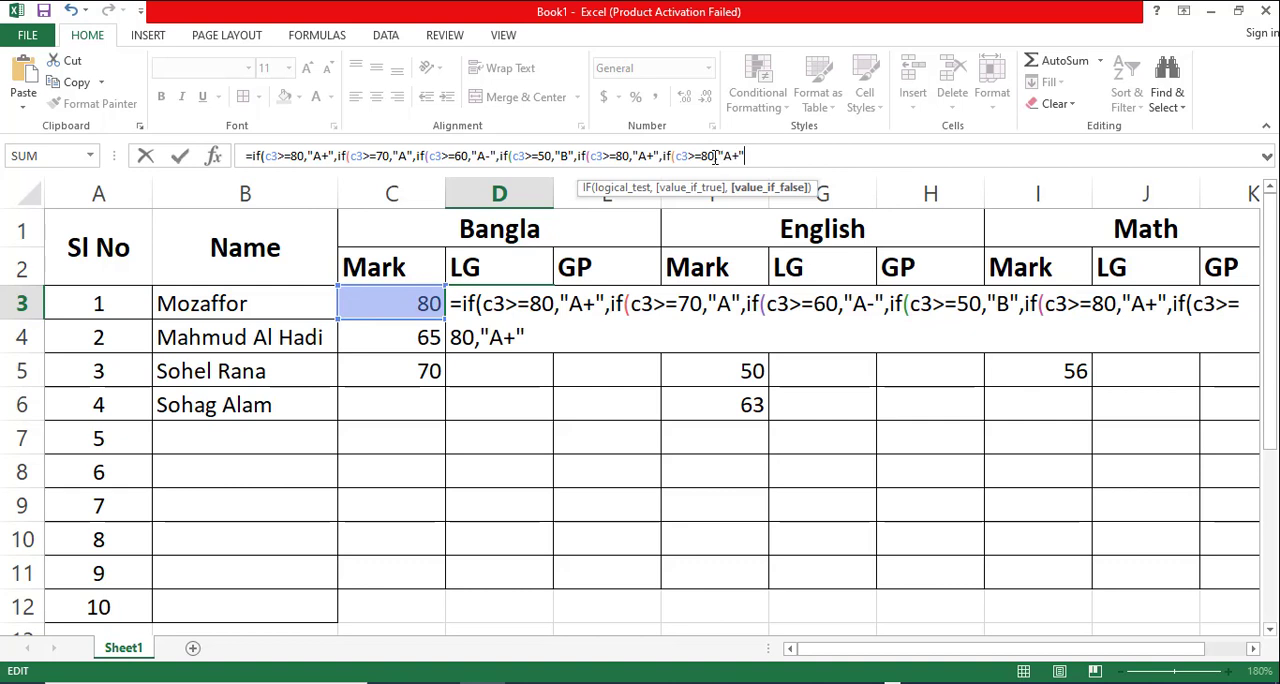
- Change the first of the two appended IF segments to c3>=40 with the result "C"
left_click(621, 156)
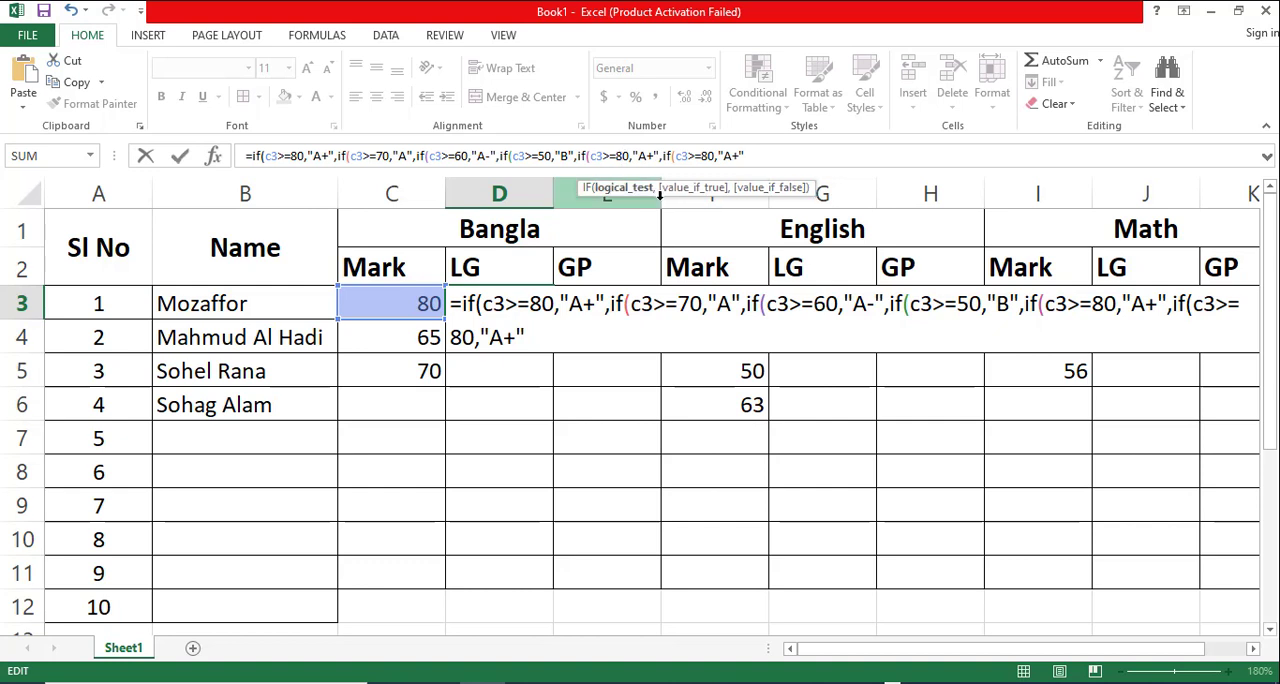
key("BackSpace")
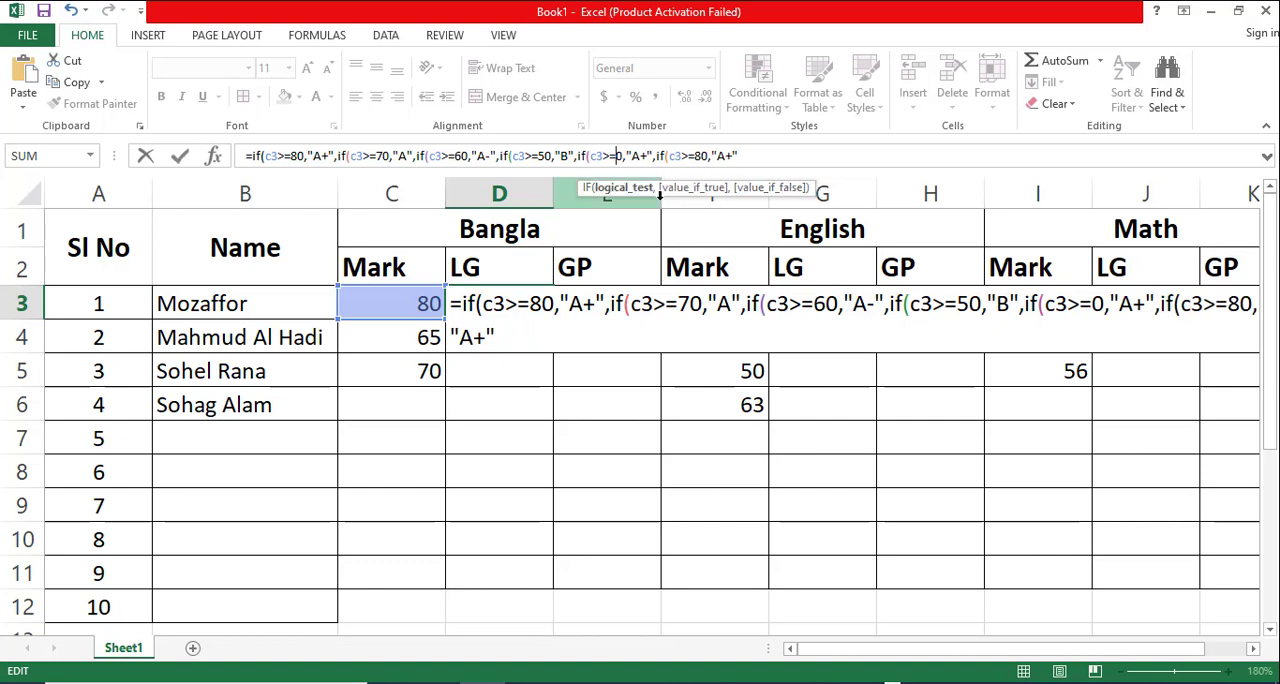
type("4")
left_click(647, 156)
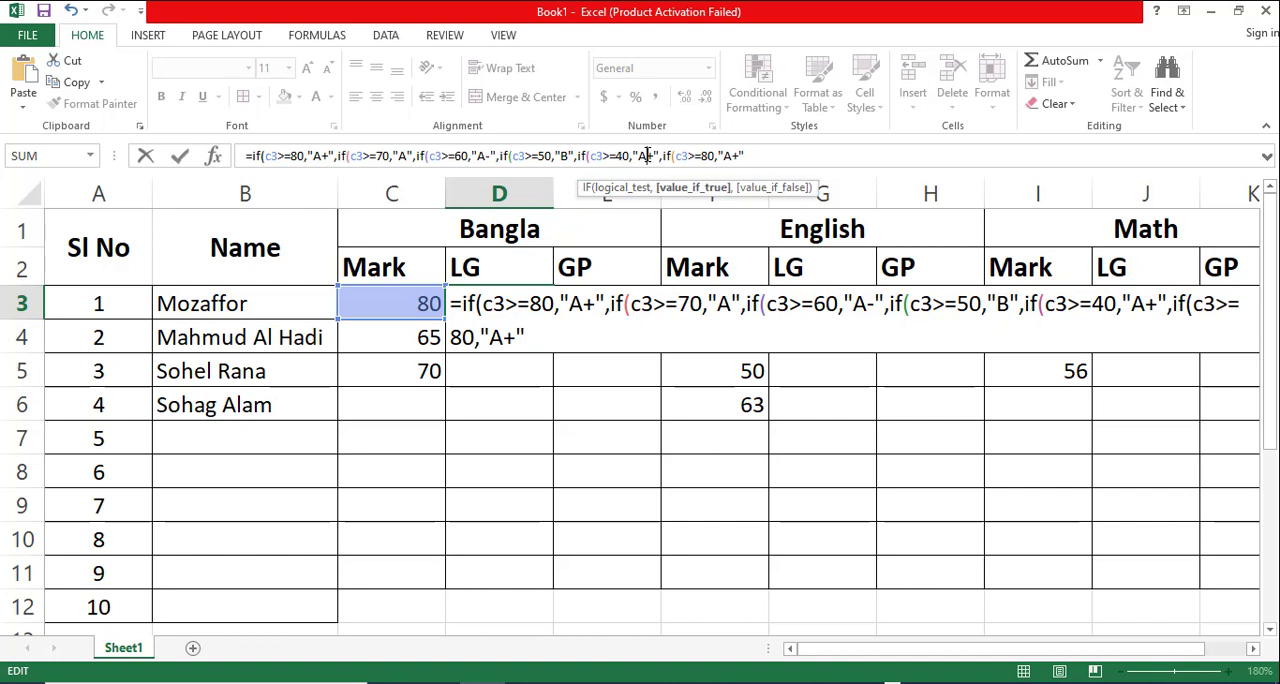
key("BackSpace")
key("BackSpace")
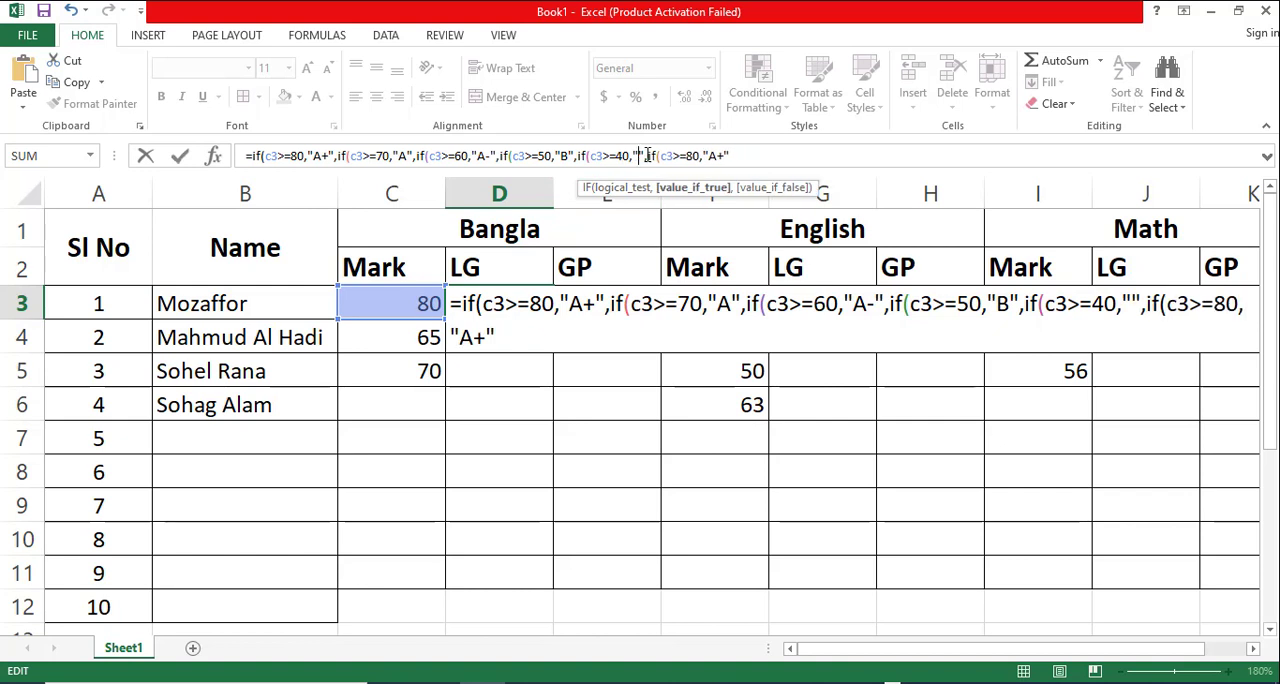
type("C")
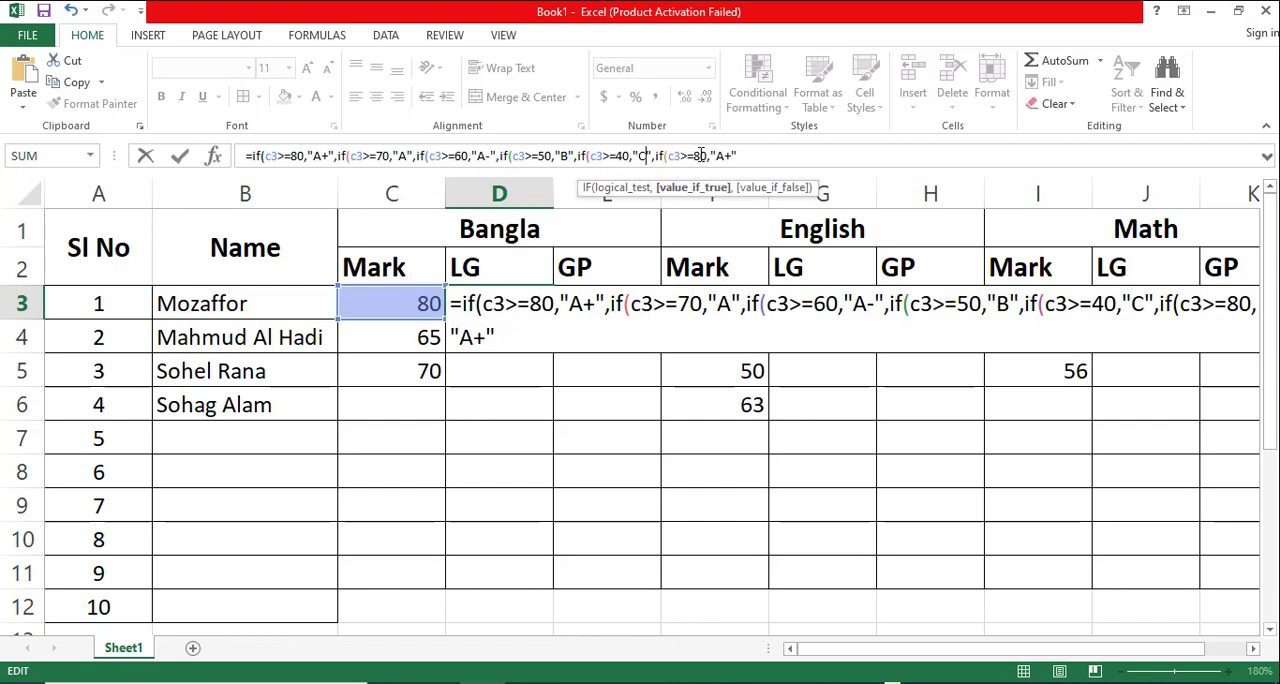
- Change the last IF segment to the condition c3>=33 with the result "D"
left_click(697, 156)
key("BackSpace")
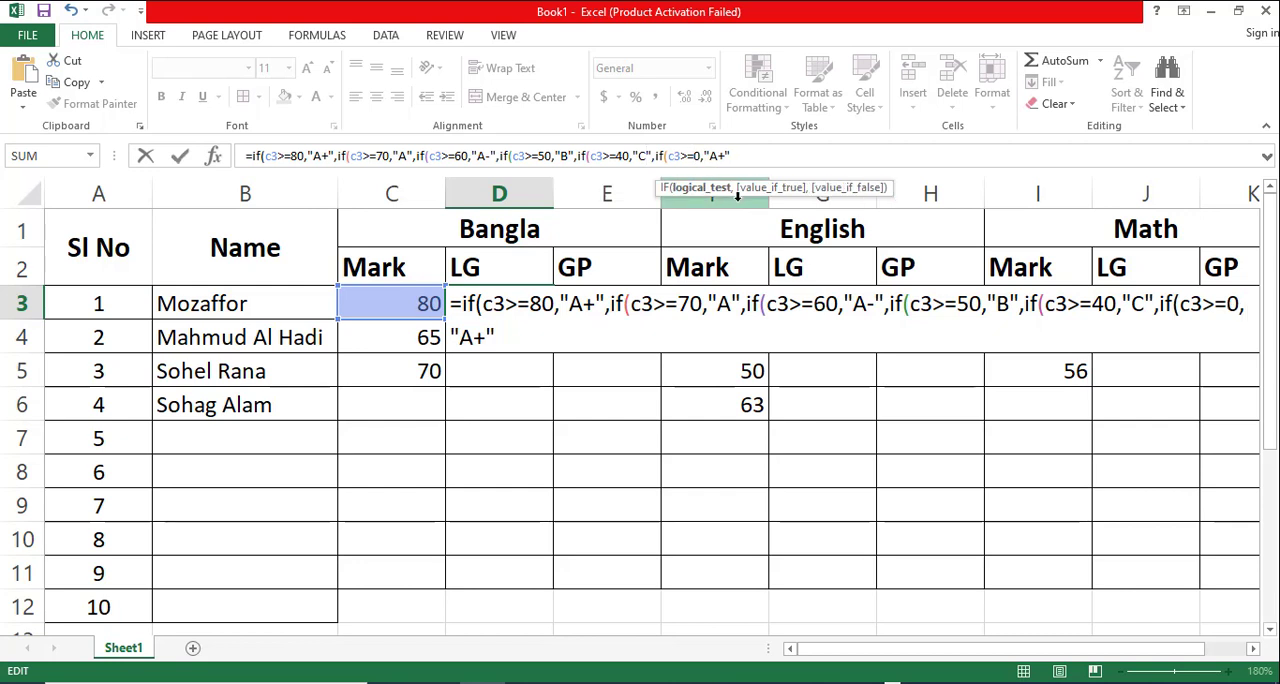
key("Delete")
type("33")
left_click(733, 155)
key("BackSpace")
key("BackSpace")
type("D")
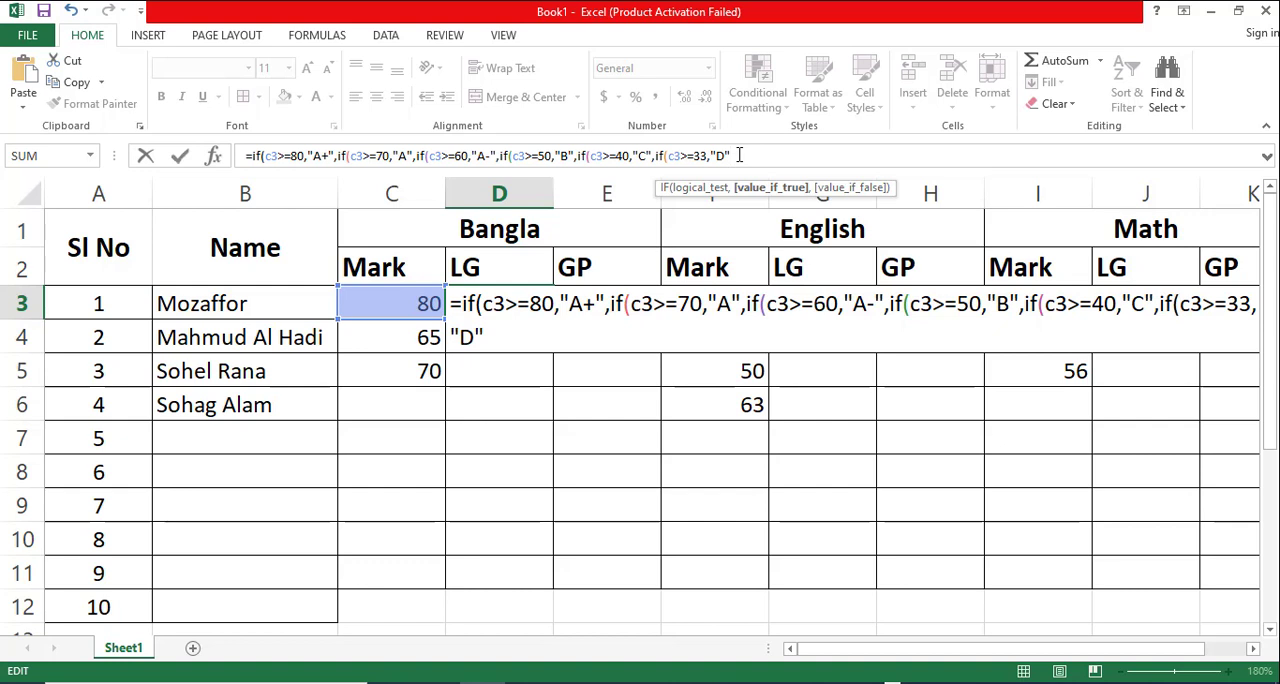
- Add "F" as the final value if false and close all six nested IF functions with parentheses
type(",")
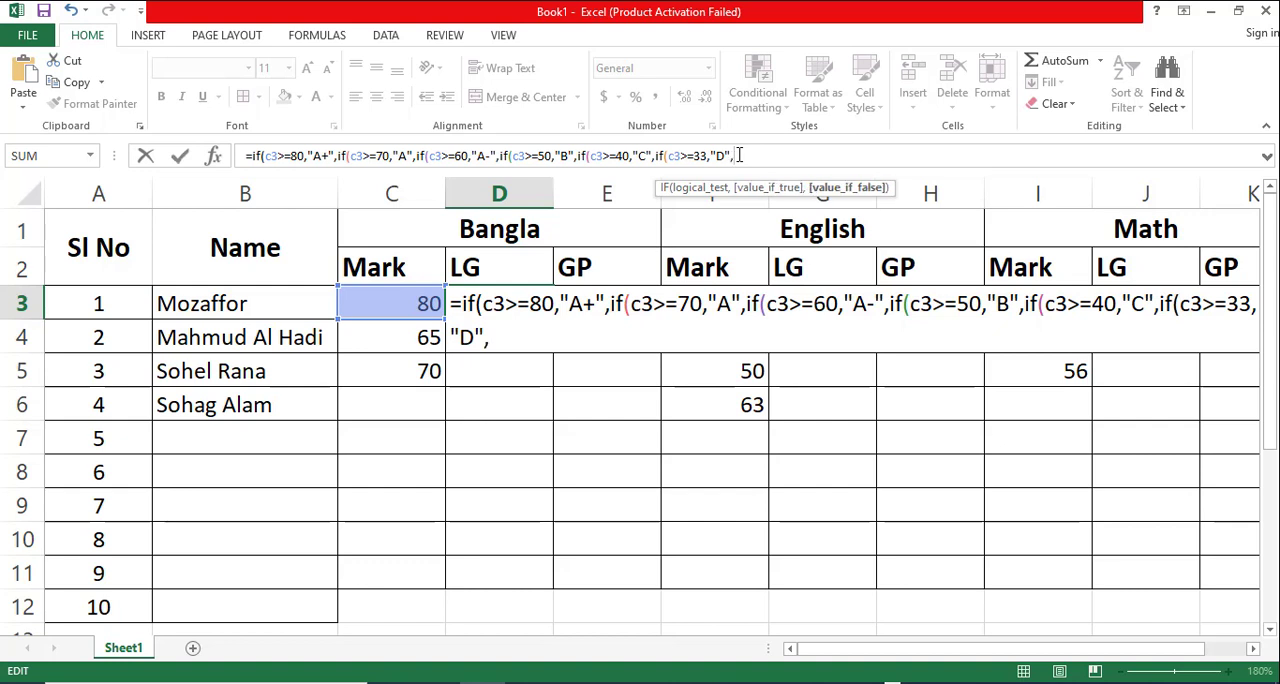
type("\"F\"")
left_click_drag(883, 652, 965, 650)
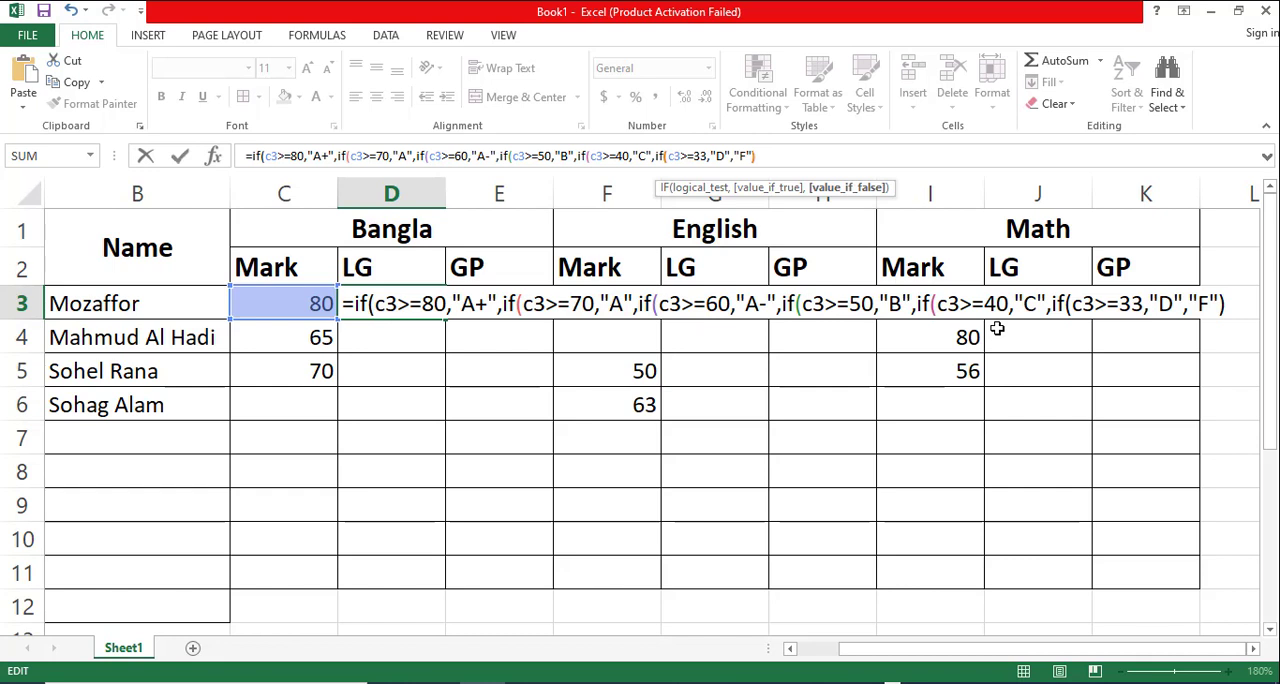
type(")")
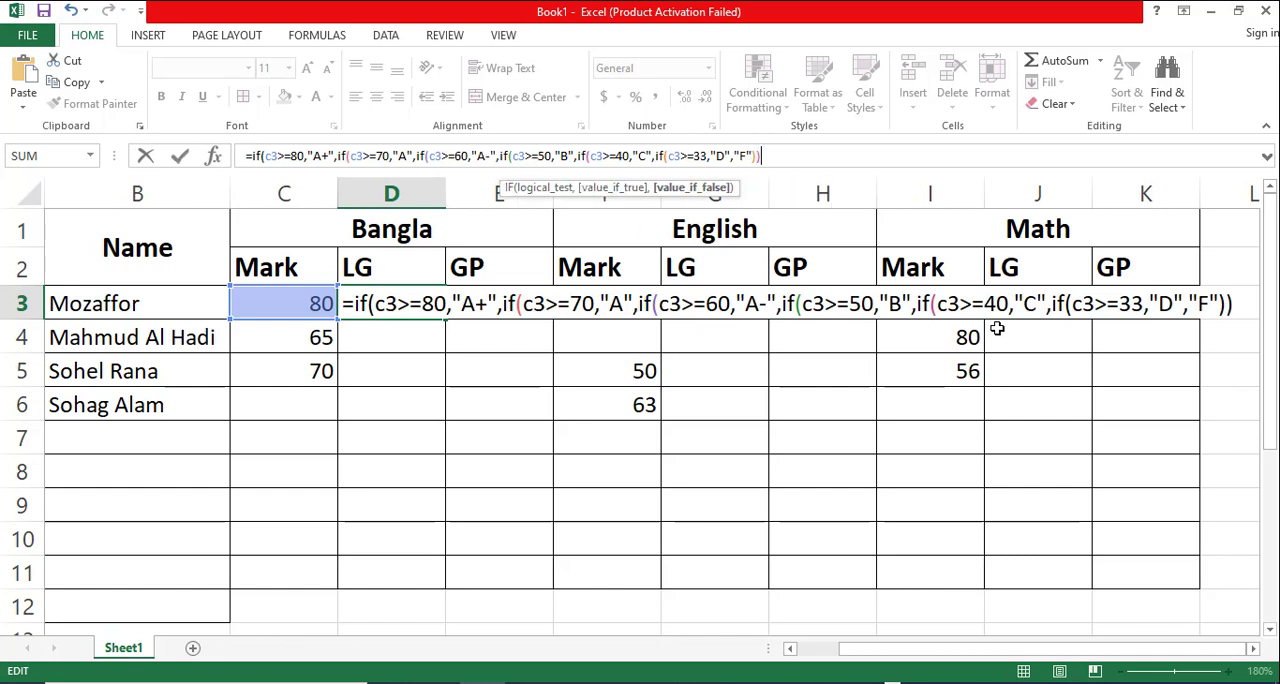
type(")))")
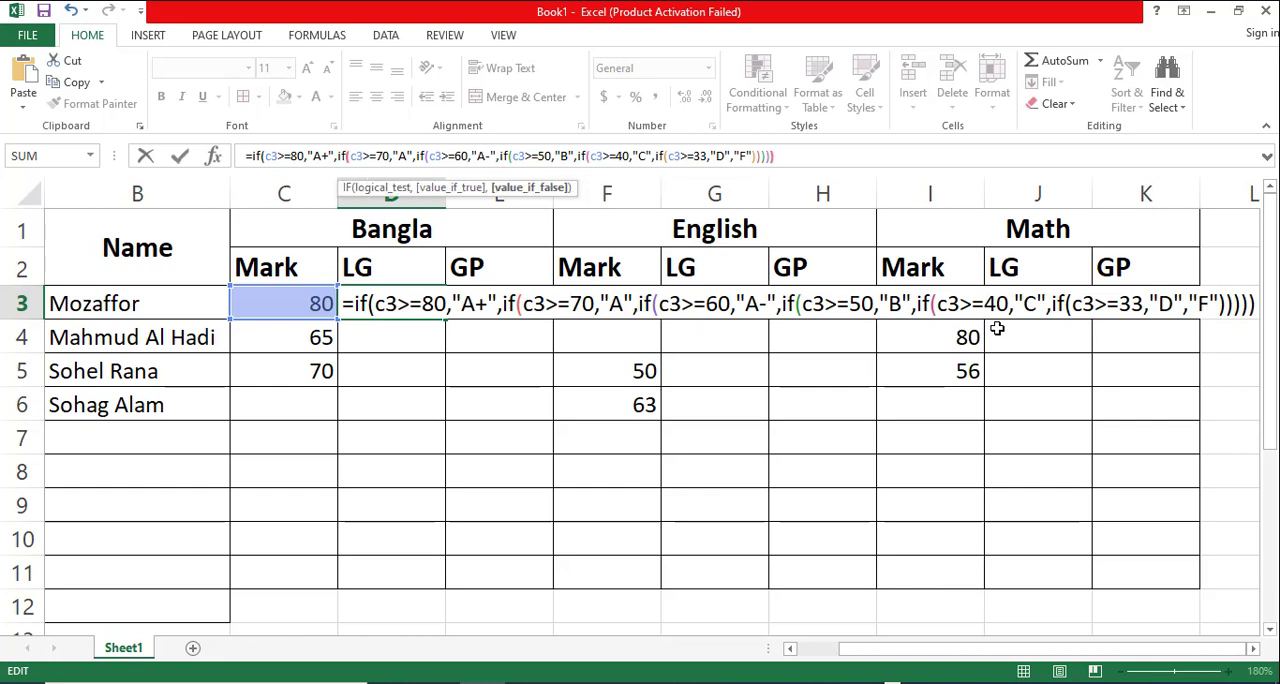
type(")")
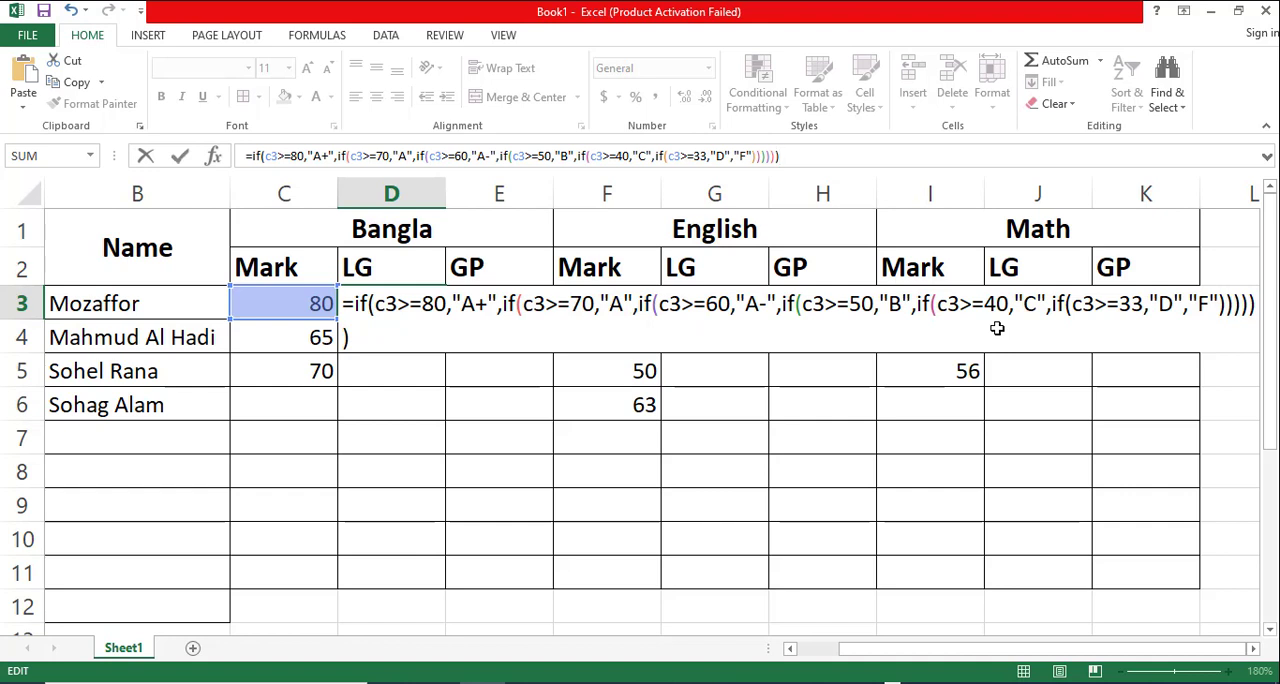
- Commit the letter grade formula in D3 and fill it down the Bangla LG column to D11
key("Return")
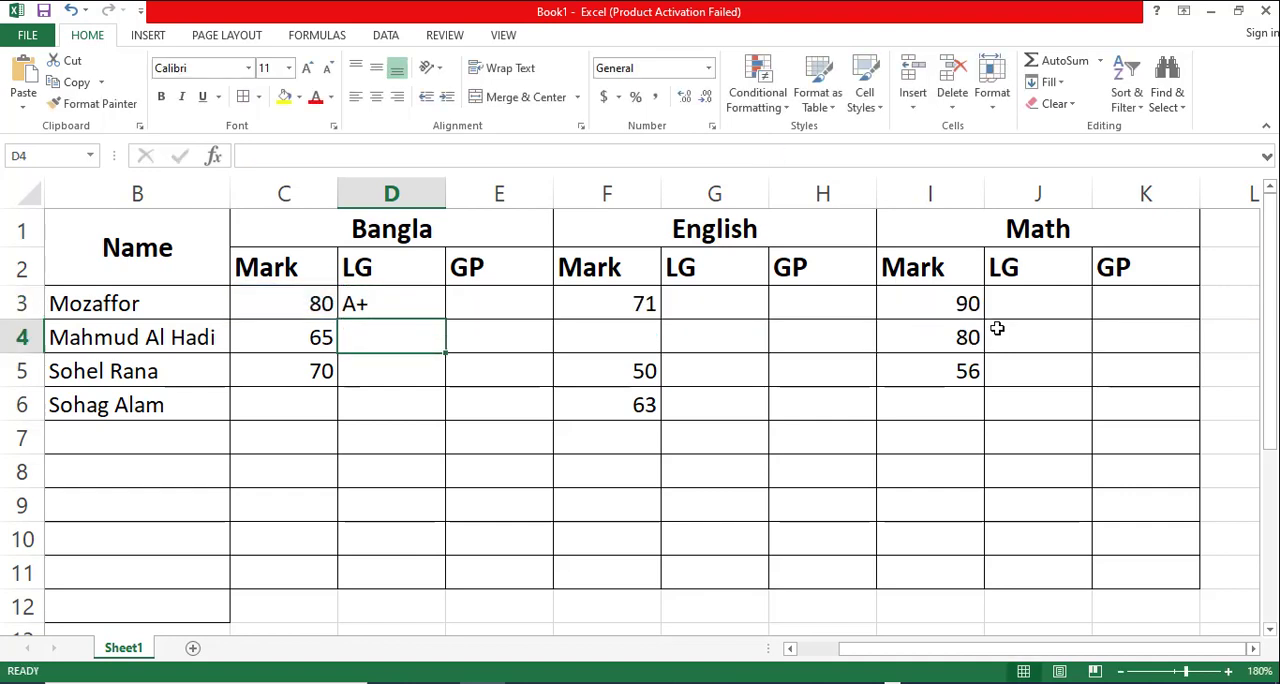
left_click(380, 306)
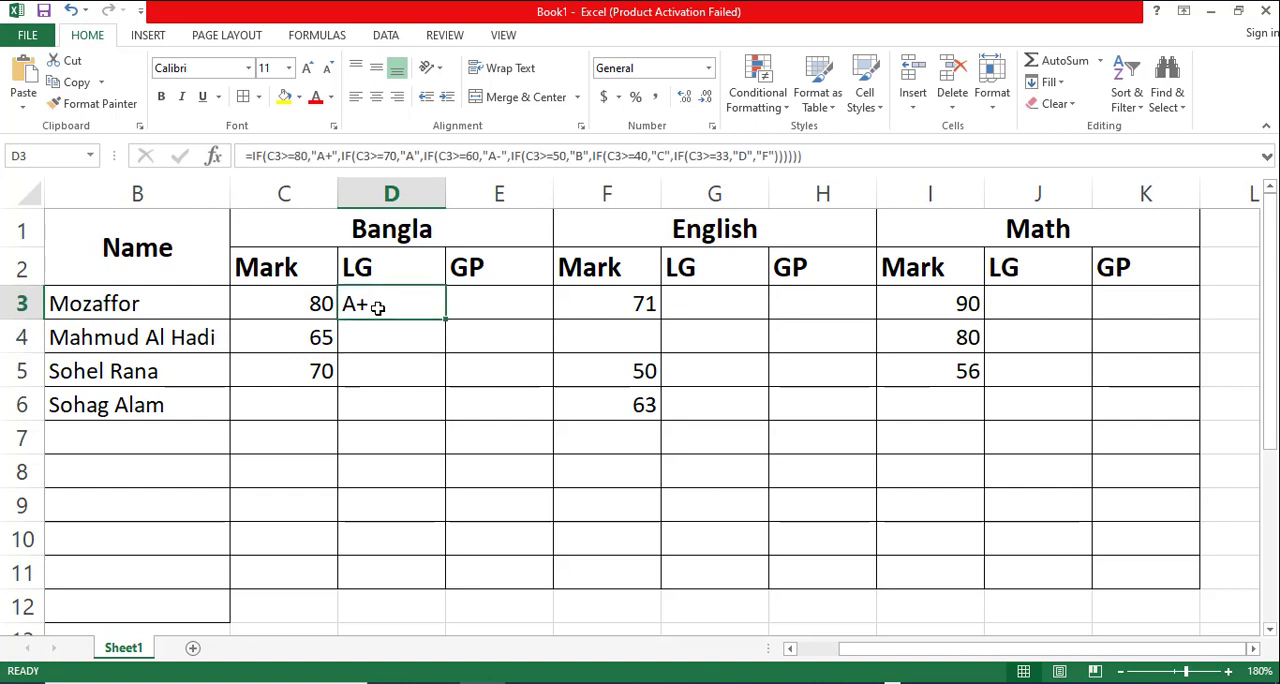
left_click_drag(444, 321, 451, 390)
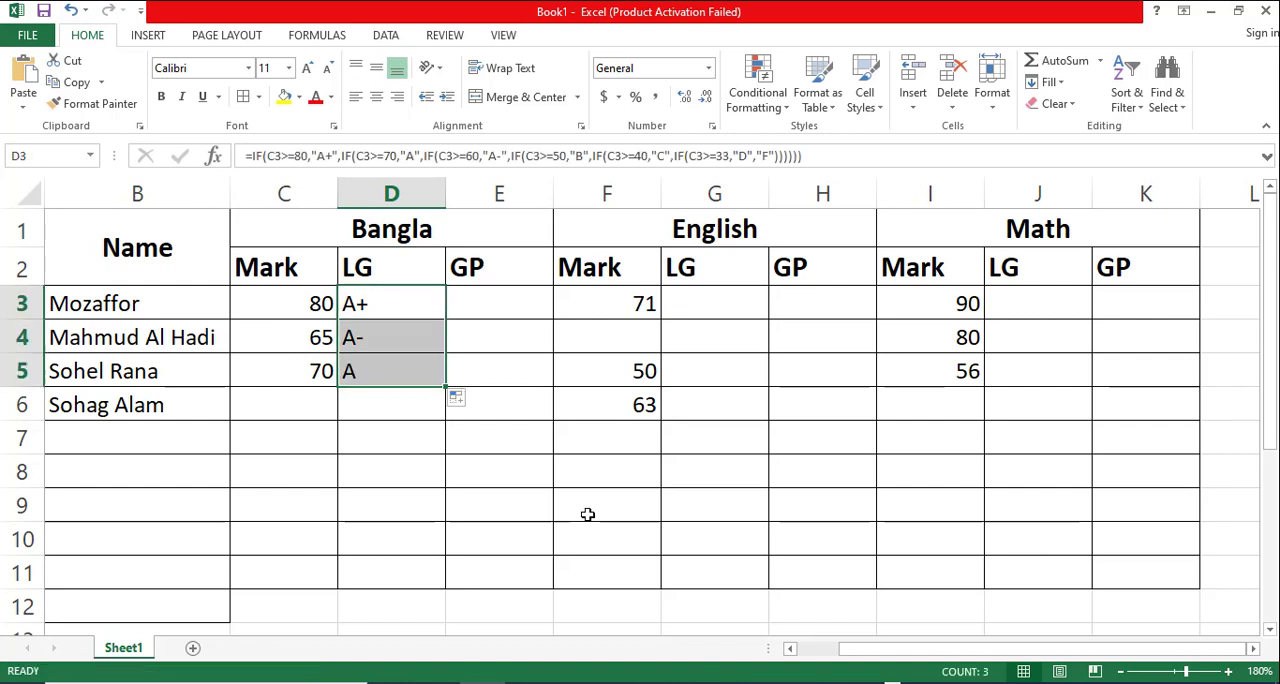
left_click_drag(444, 390, 409, 558)
- Enter the Bangla marks 52, 20, 45, 68, 30 and 45 in cells C6 to C11
left_click(294, 402)
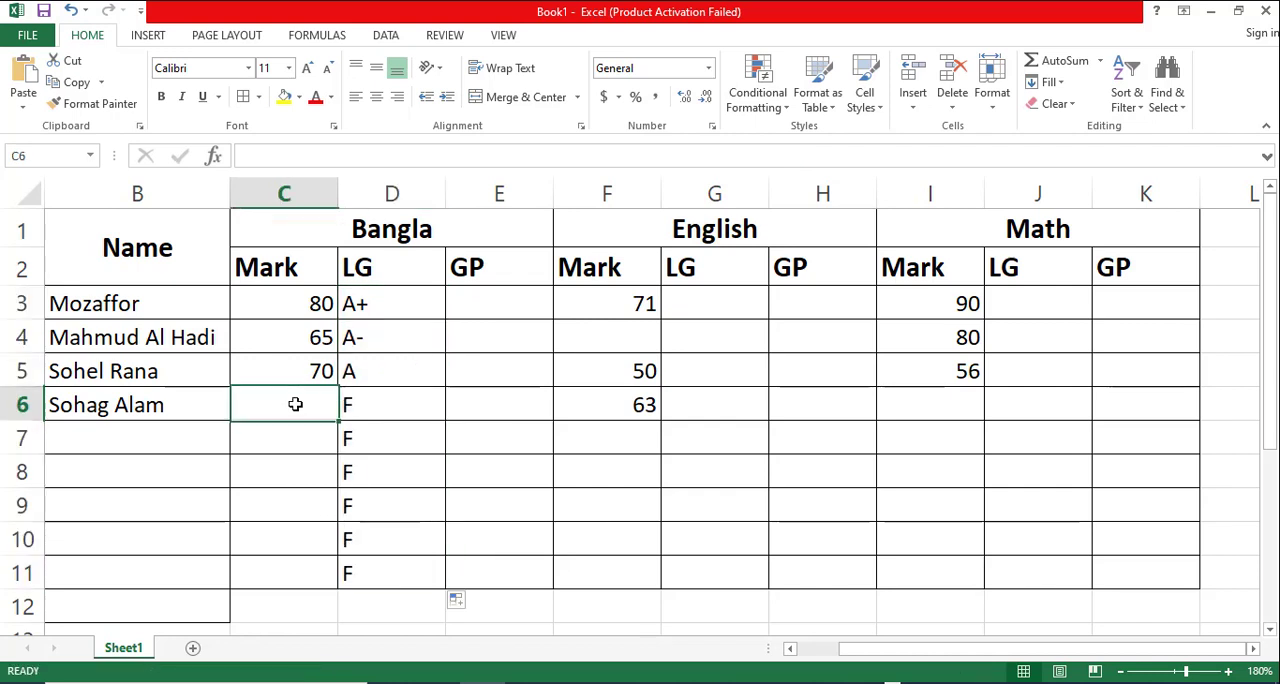
type("52")
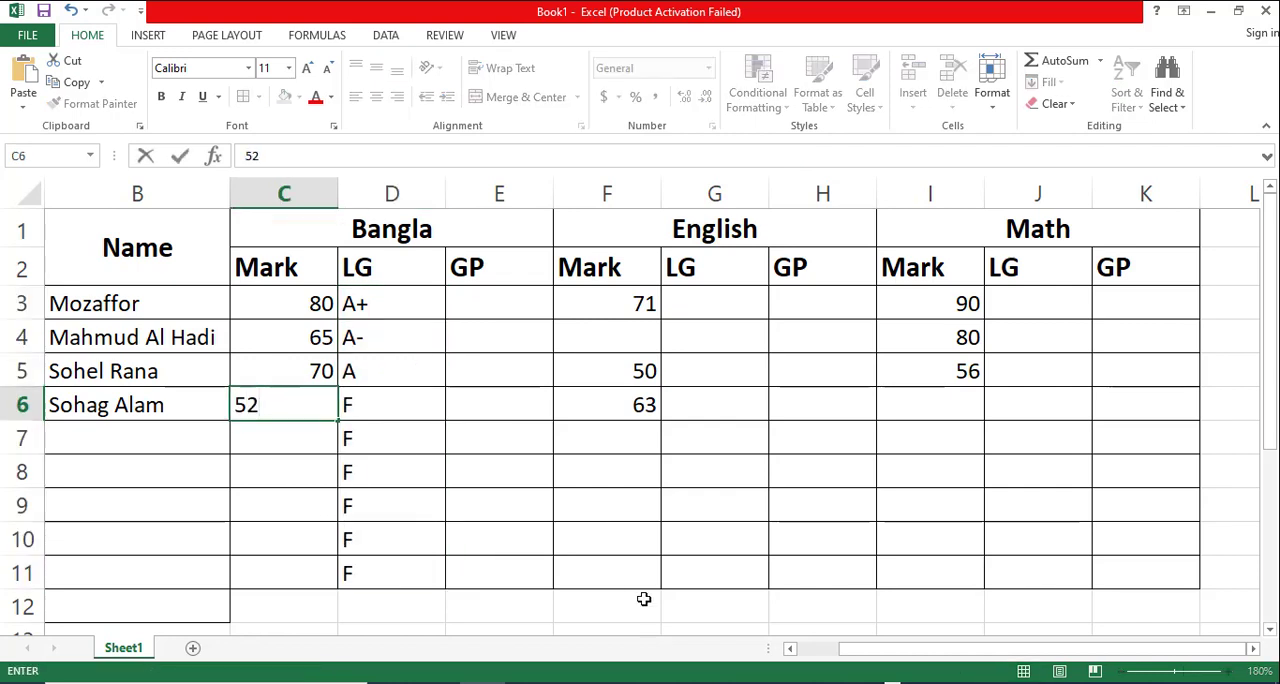
key("Return")
type("20")
key("Return")
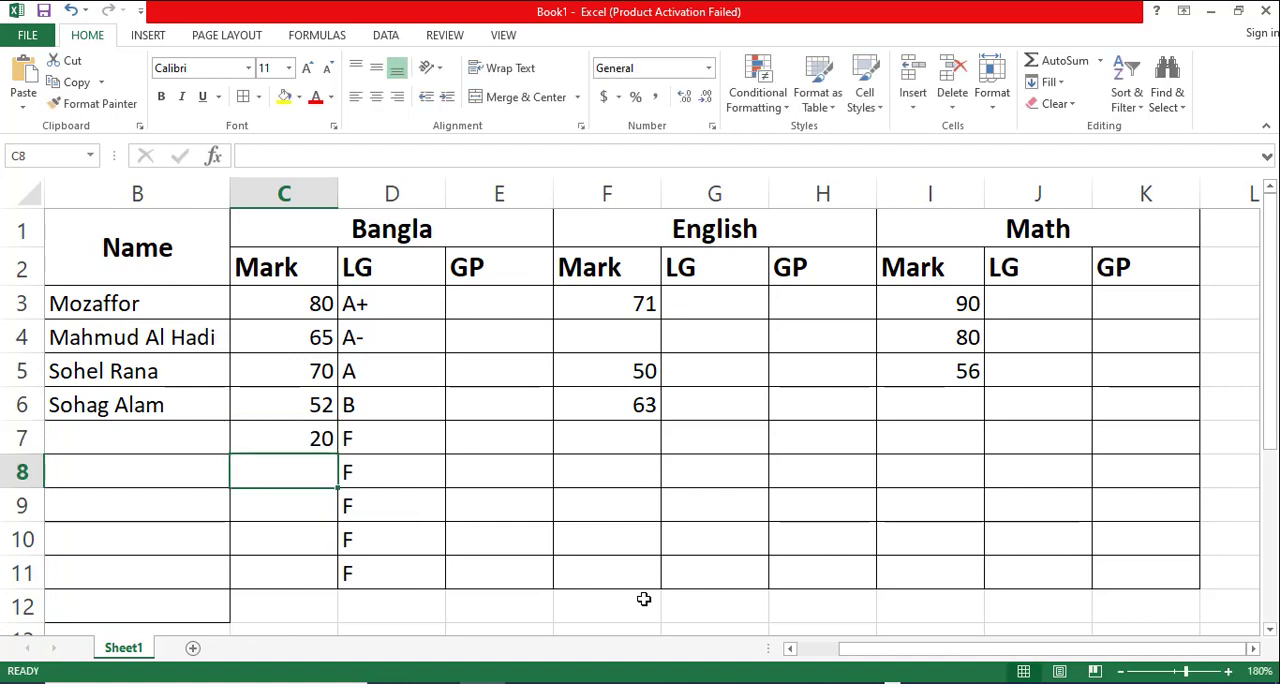
type("45")
key("Return")
type("68")
key("Return")
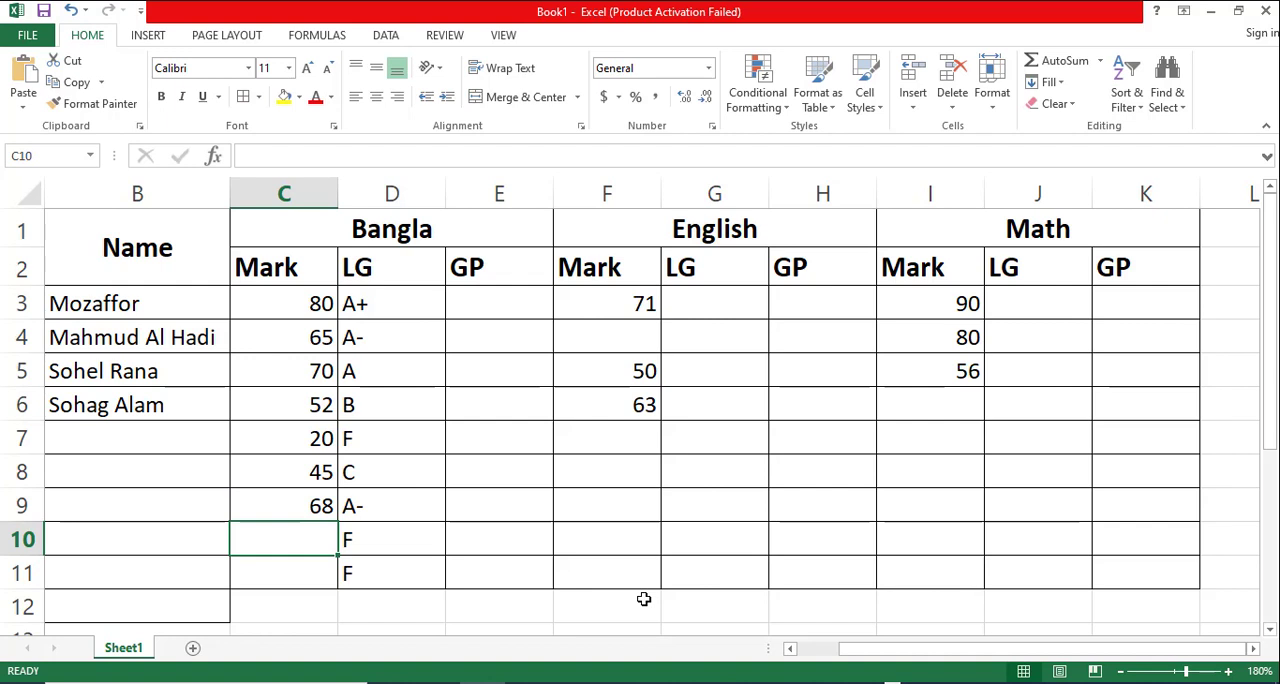
type("30")
key("Return")
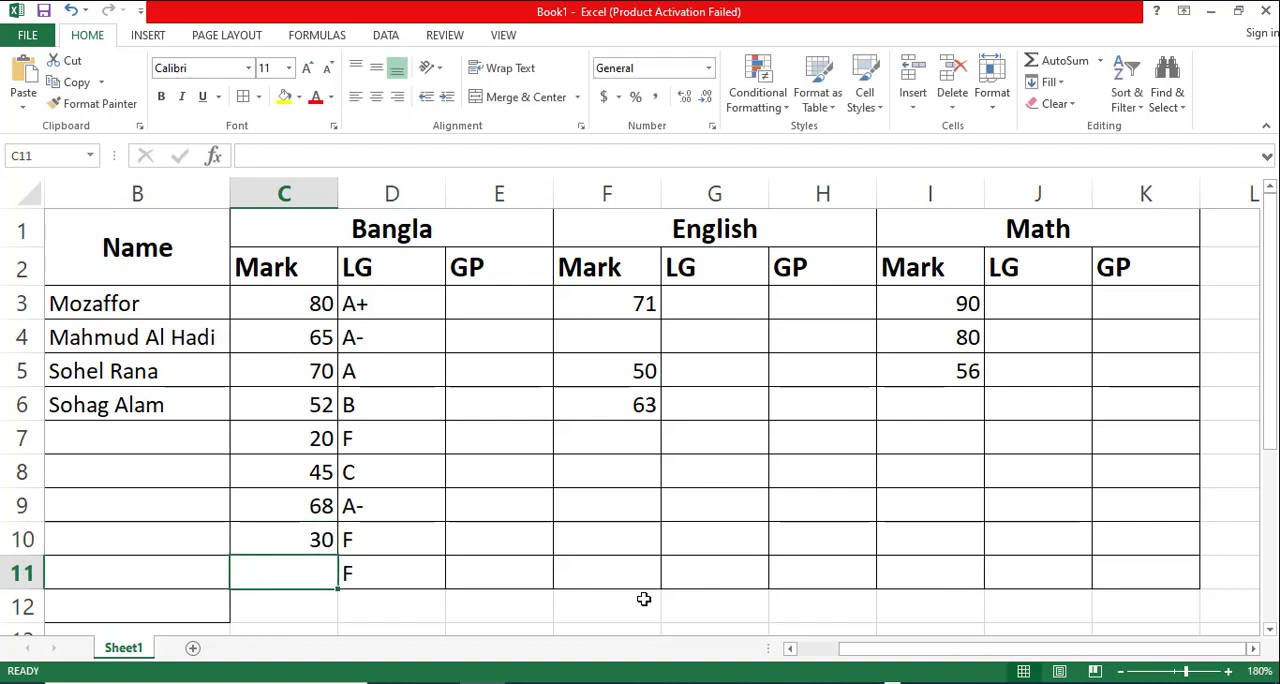
type("45")
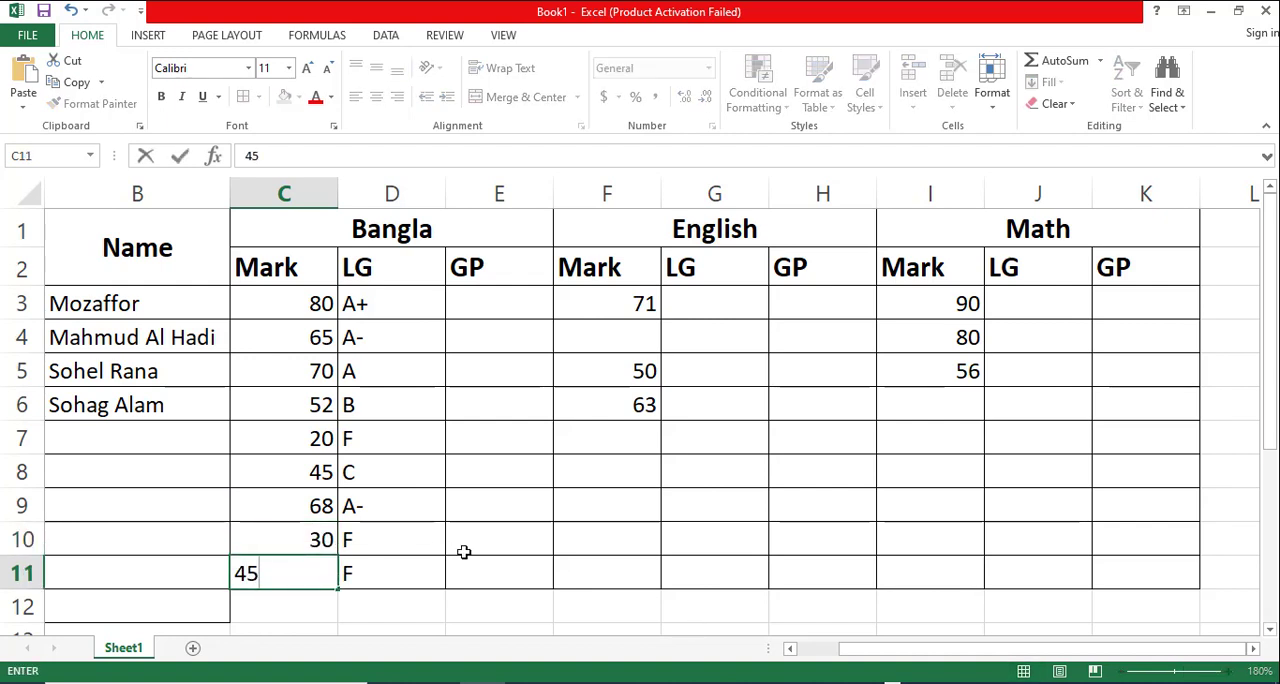
left_click(481, 557)
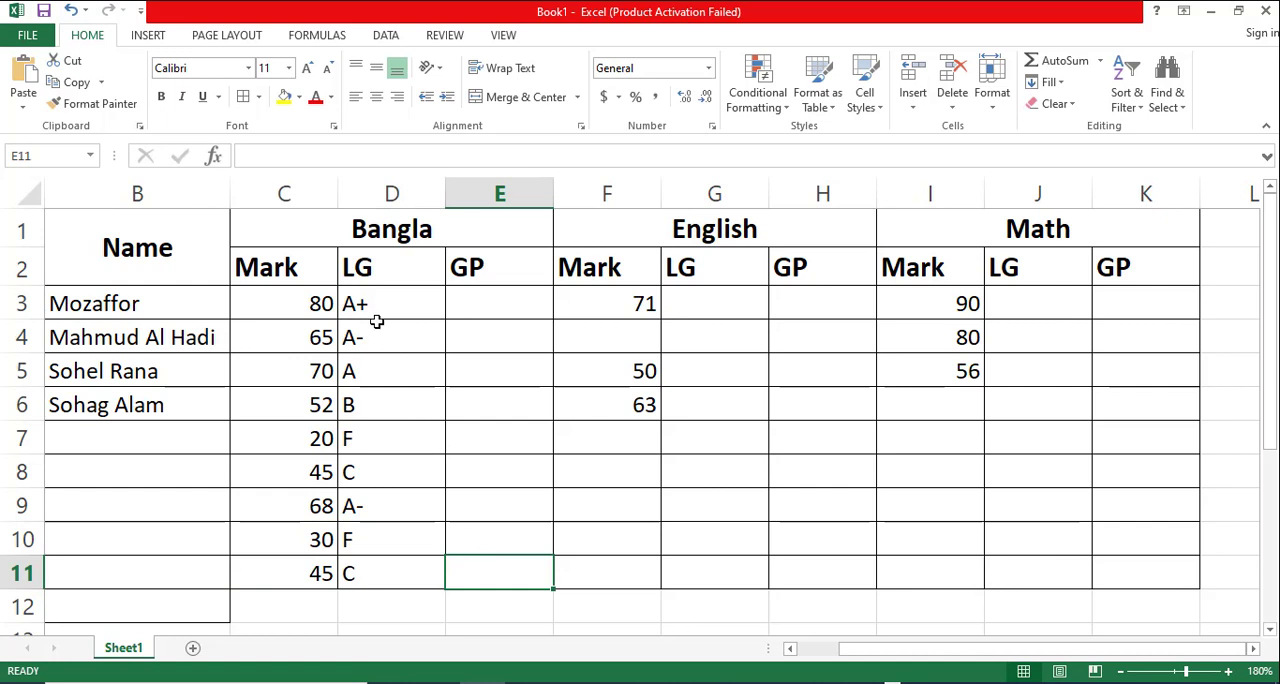
- Enter 80 as the missing English mark in cell F4
left_click(647, 336)
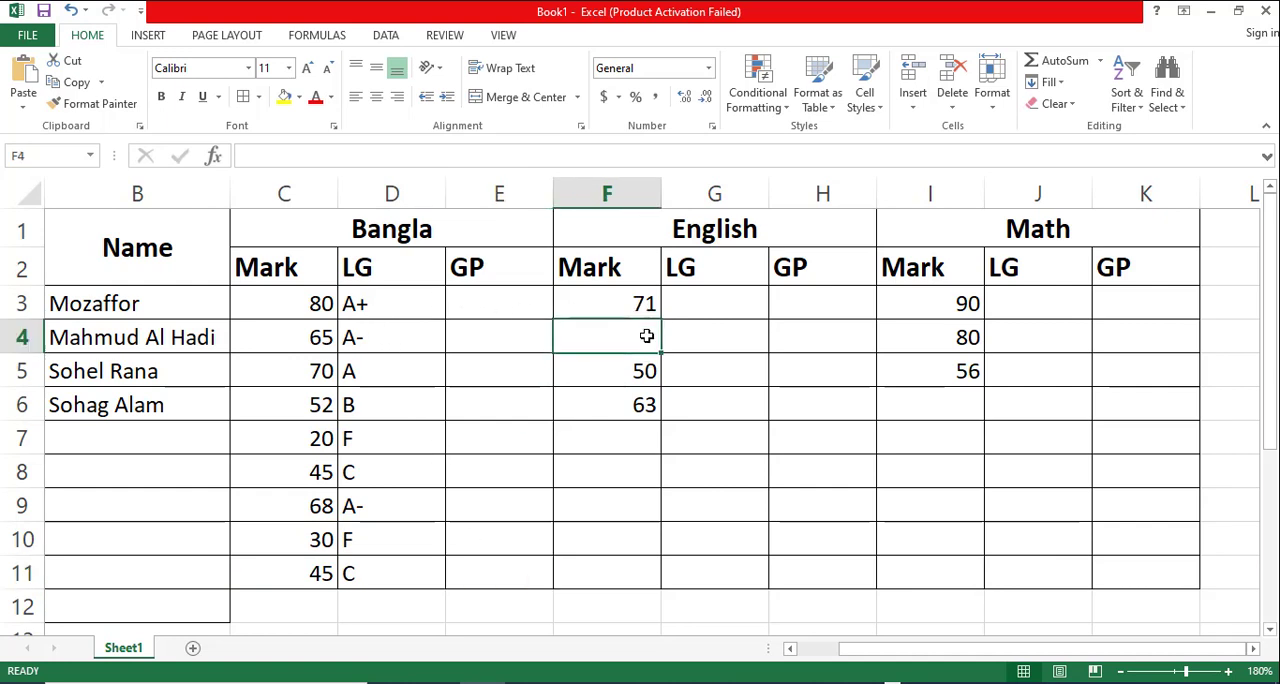
type("80")
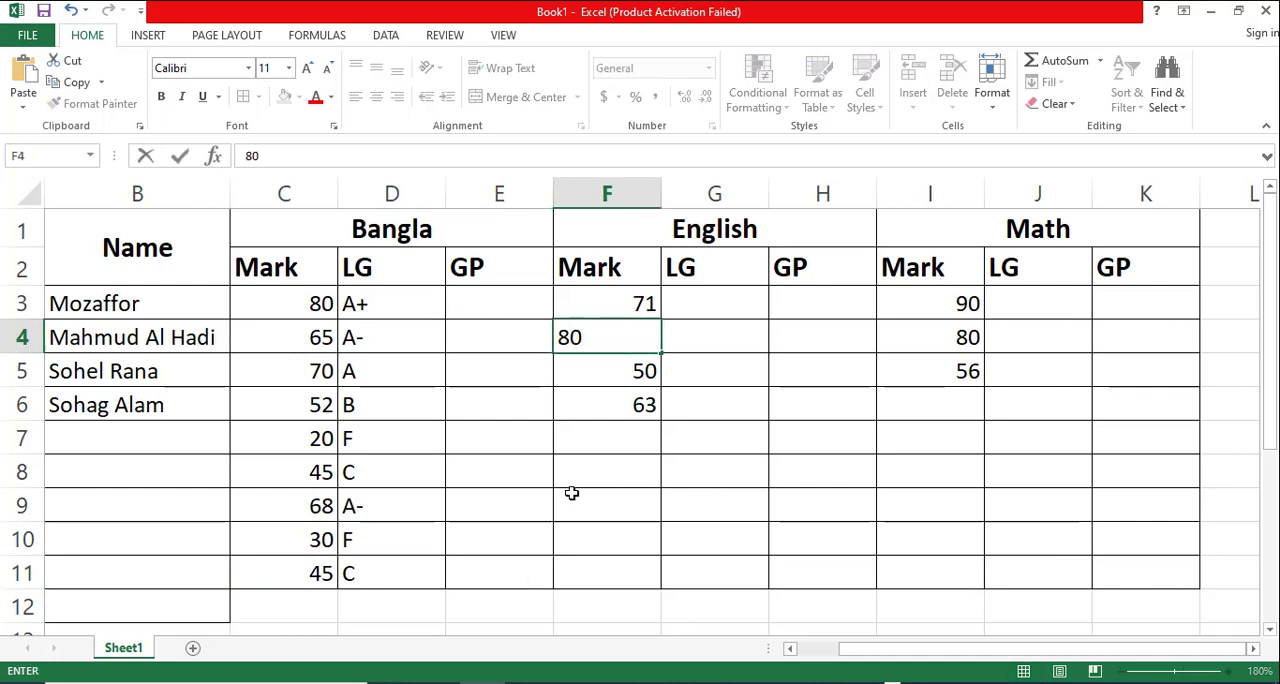
left_click(571, 494)
- Copy the entire text of the letter grade formula in cell D3
left_click(362, 308)
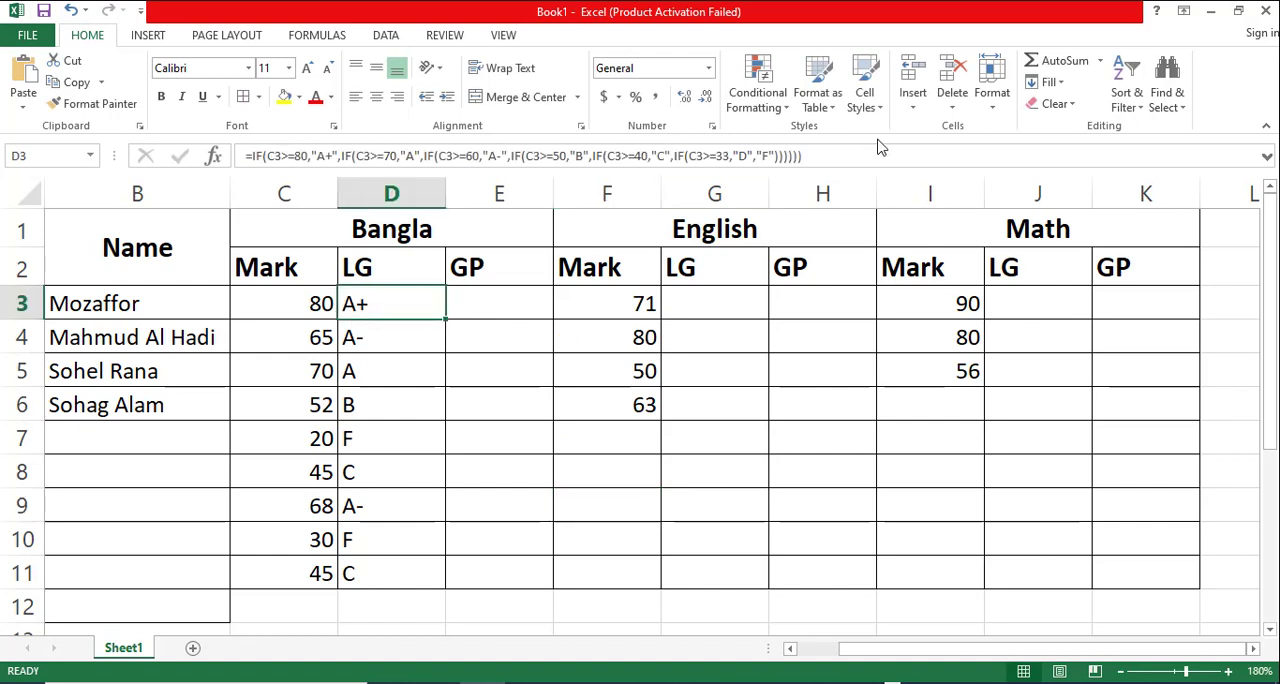
left_click(831, 156)
left_click_drag(831, 156, 244, 156)
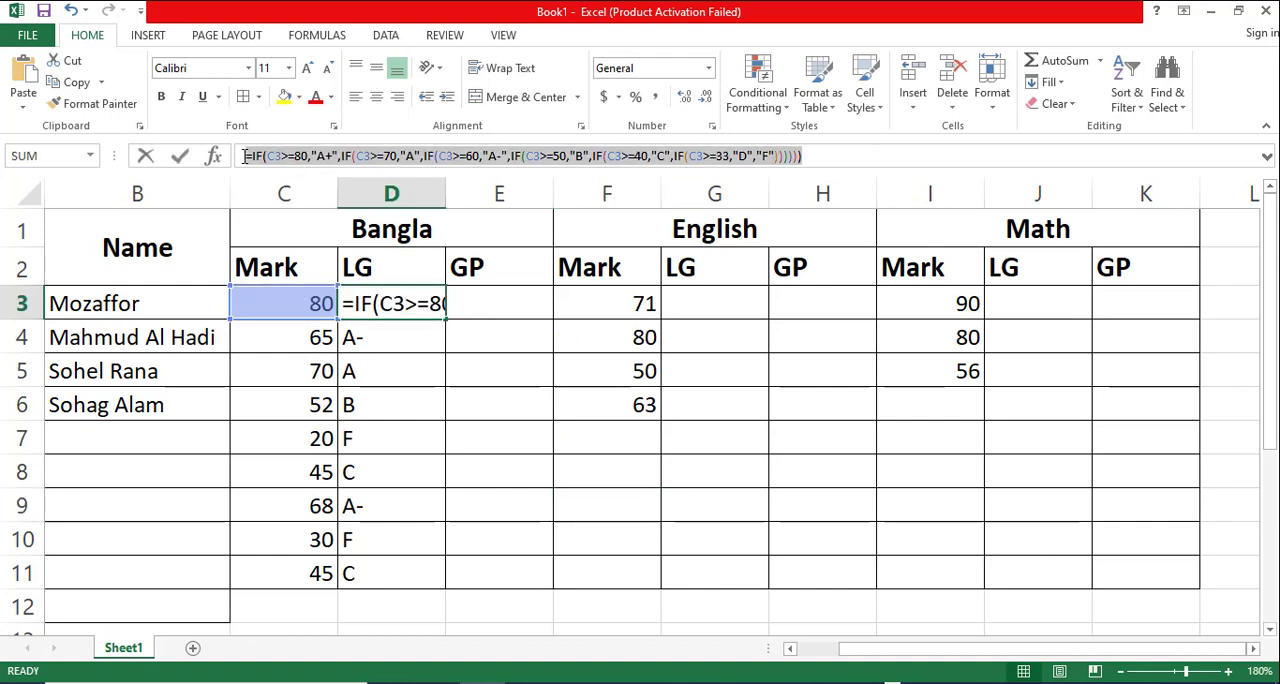
key("ctrl+c")
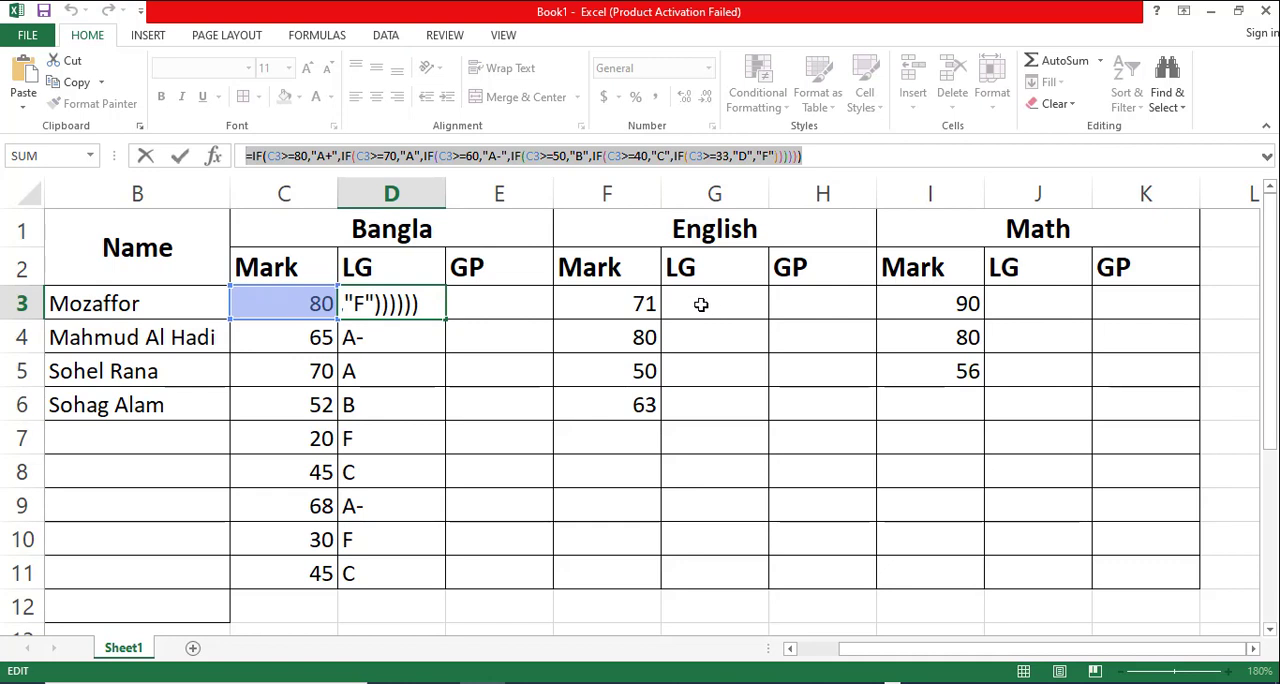
type("=")
left_click(701, 304)
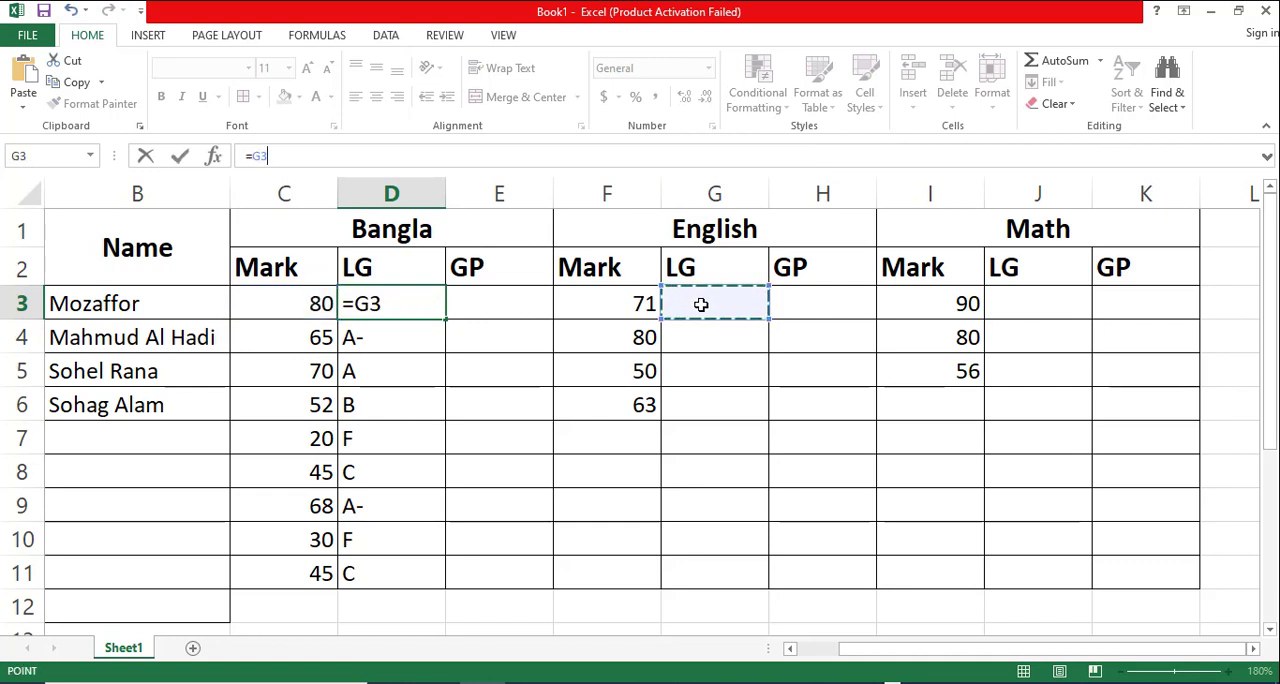
key("BackSpace")
key("BackSpace")
key("ctrl+v")
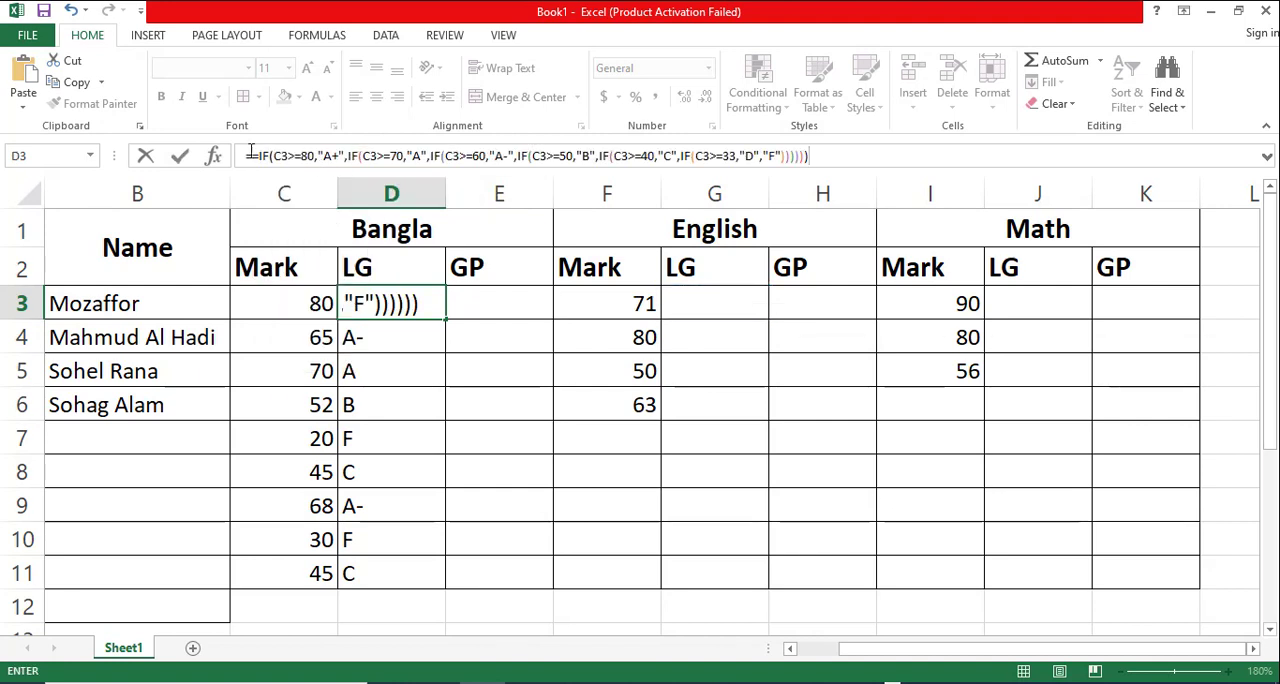
left_click(251, 153)
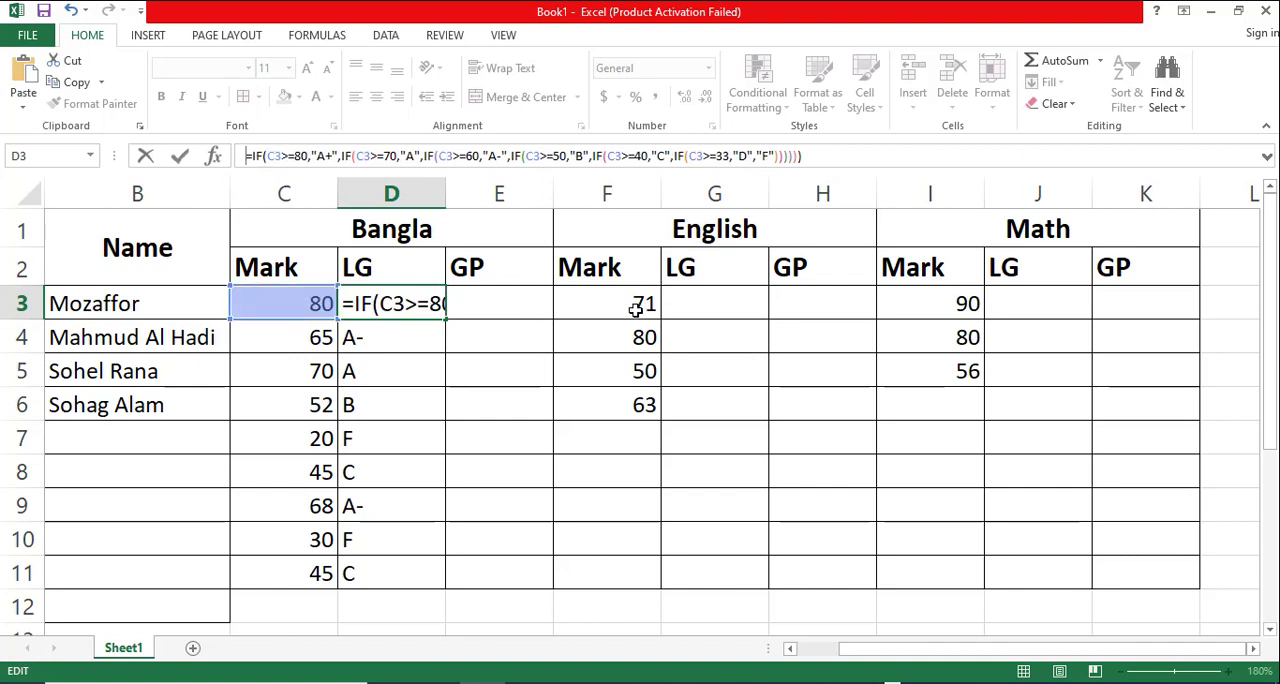
key("ctrl+Return")
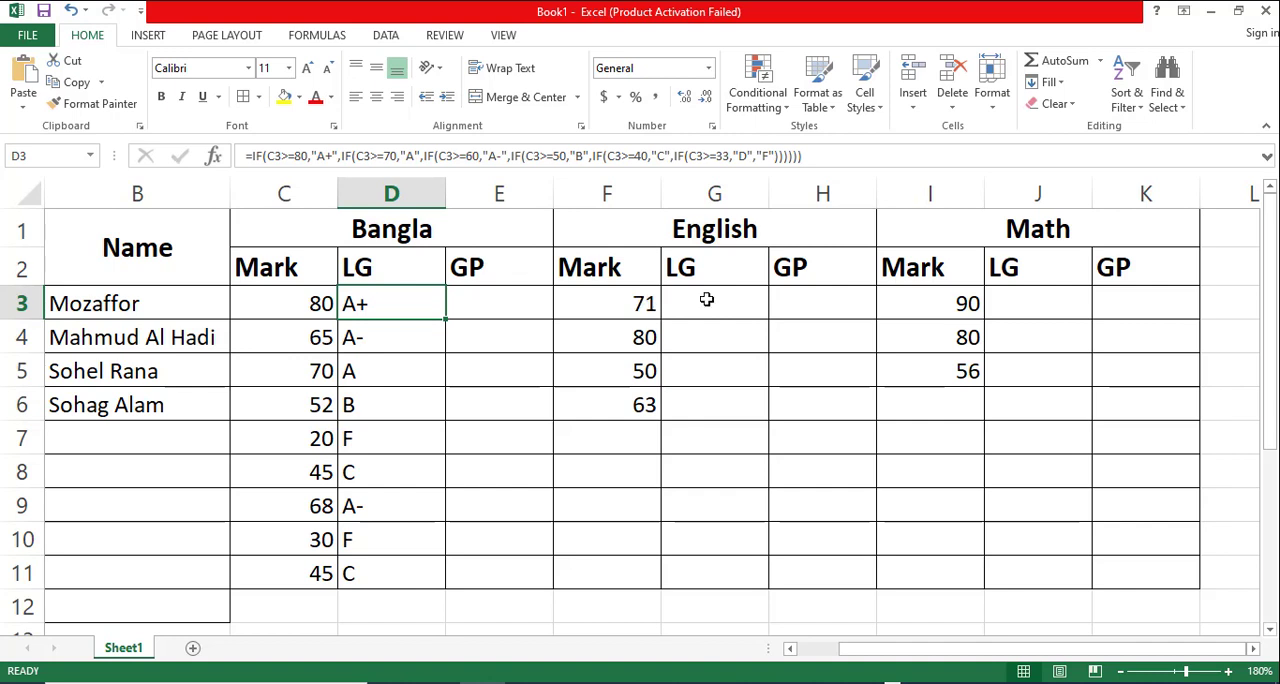
- Paste the copied D3 letter grade formula text into the English LG cell G3
left_click(706, 293)
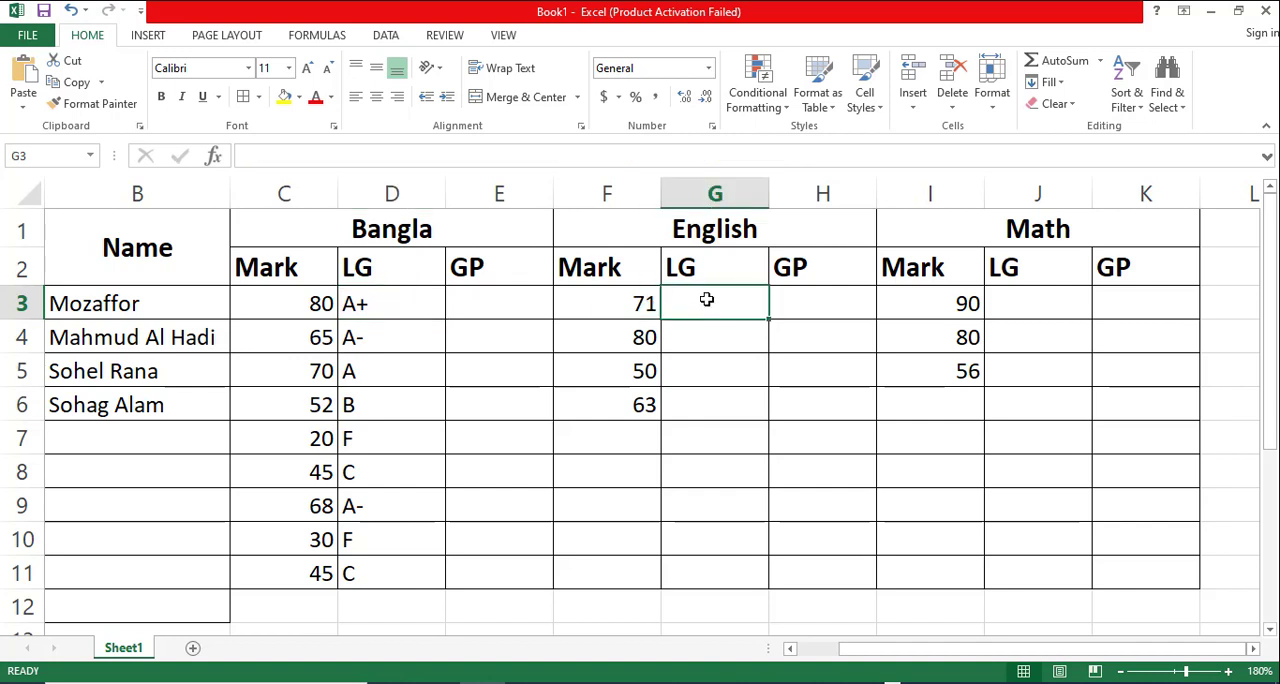
left_click(362, 308)
left_click_drag(818, 153, 230, 170)
key("ctrl+c")
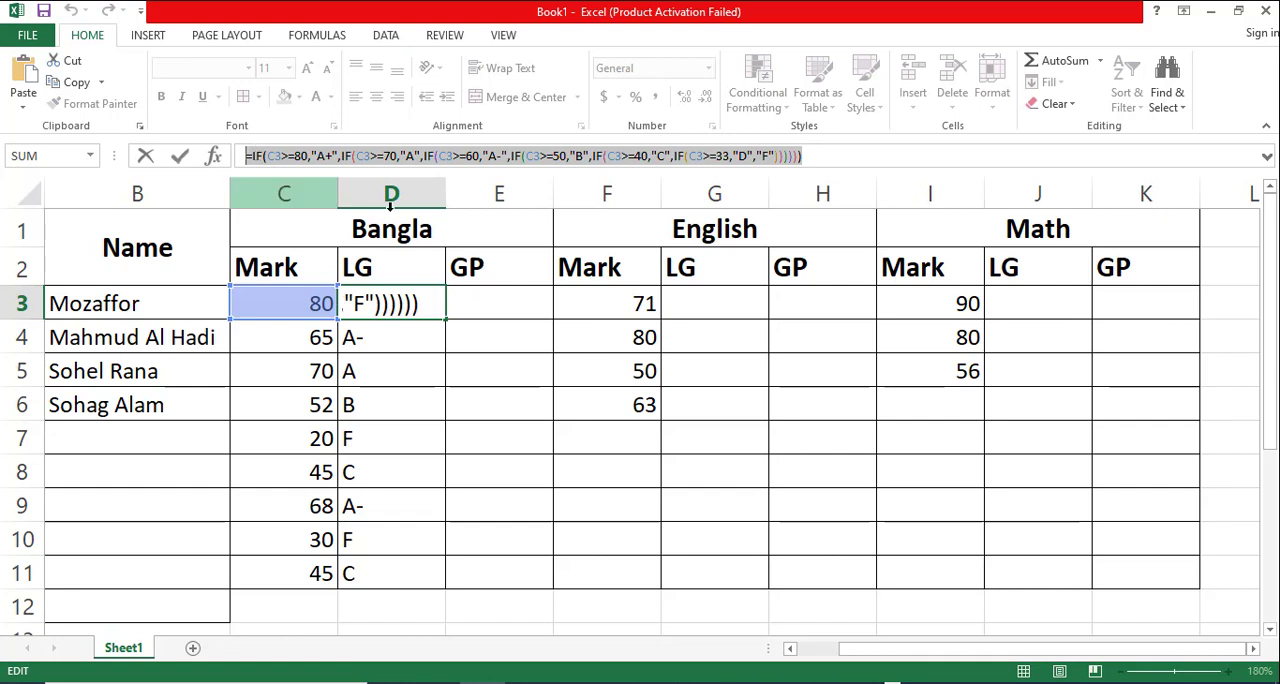
key("Escape")
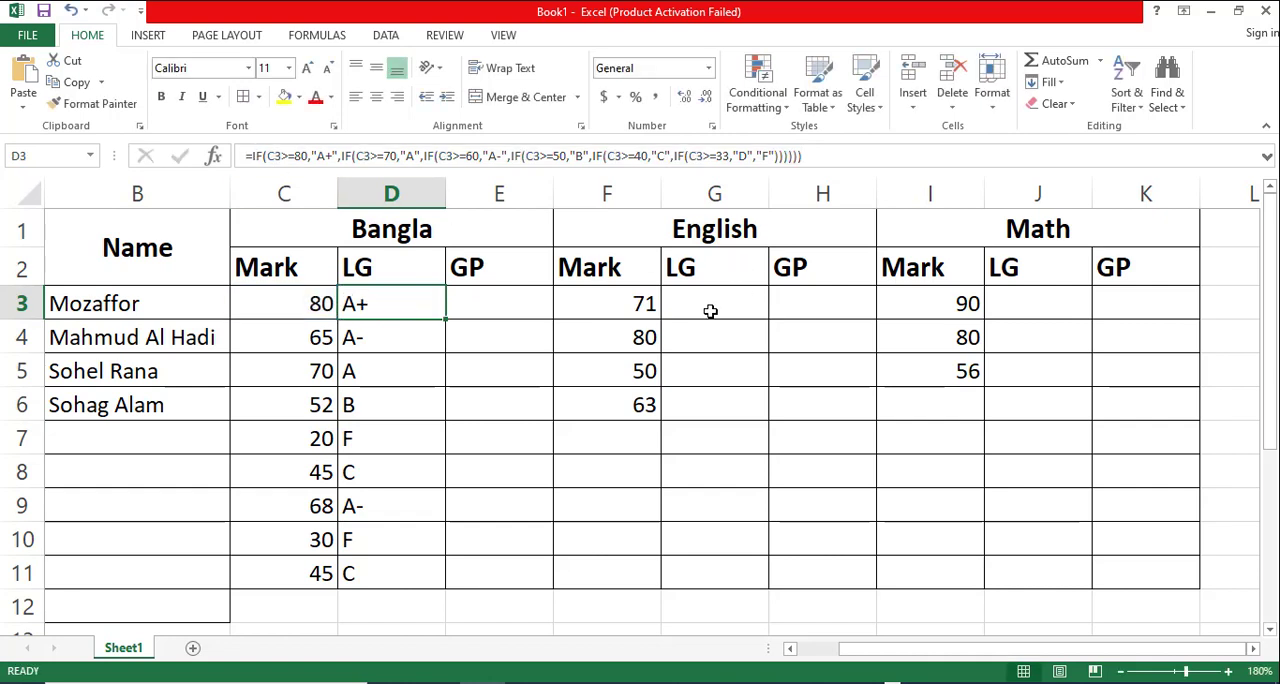
left_click(708, 309)
double_click(710, 310)
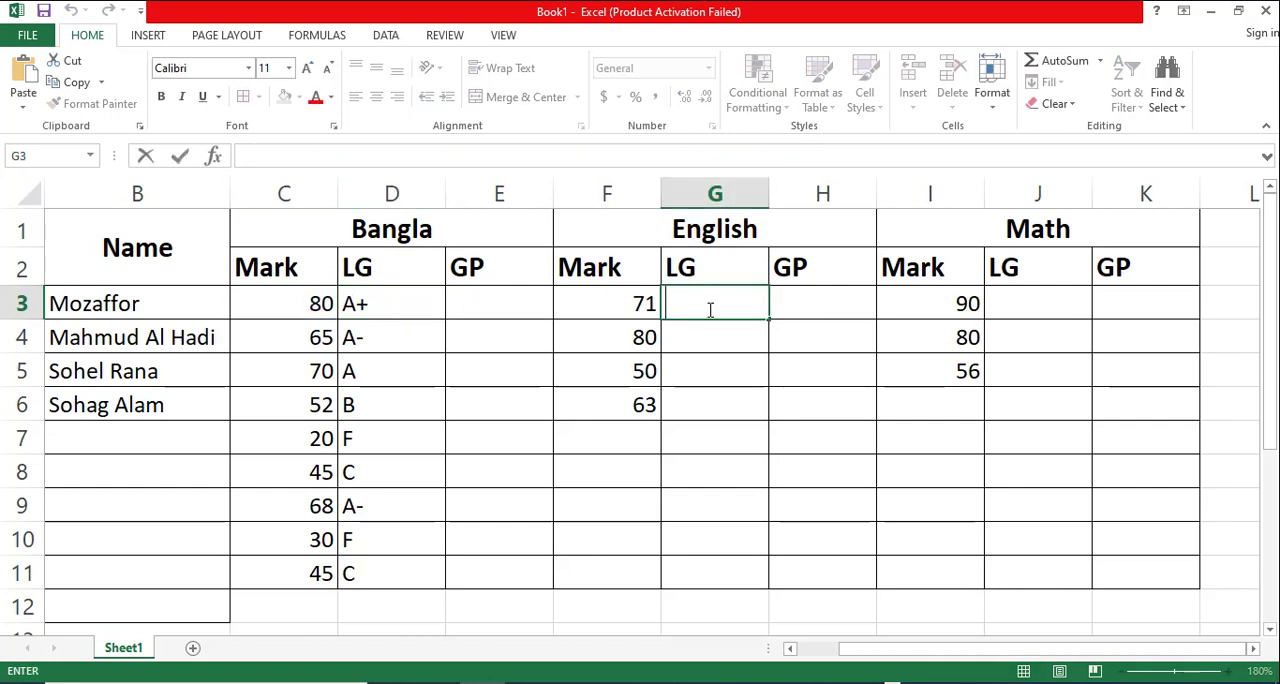
key("ctrl+v")
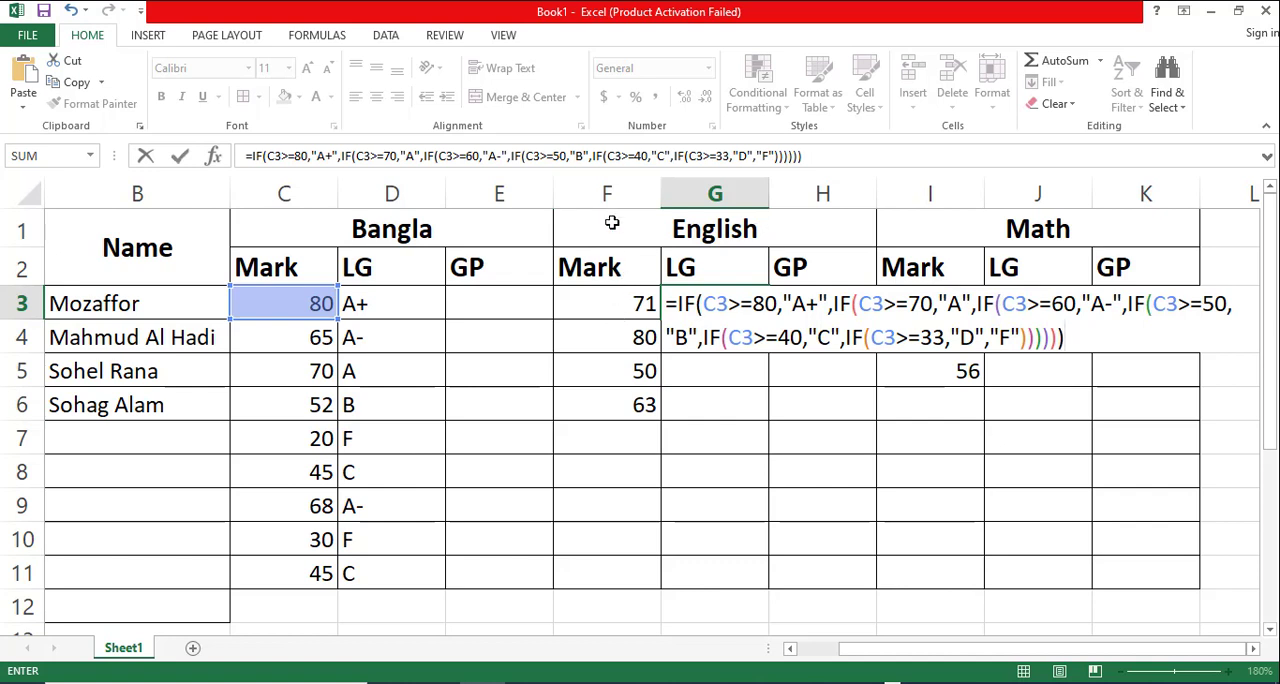
- Change the cell reference to f3 in the >=80, >=70 and >=60 conditions of the G3 formula
left_click(714, 305)
key("BackSpace")
type("f")
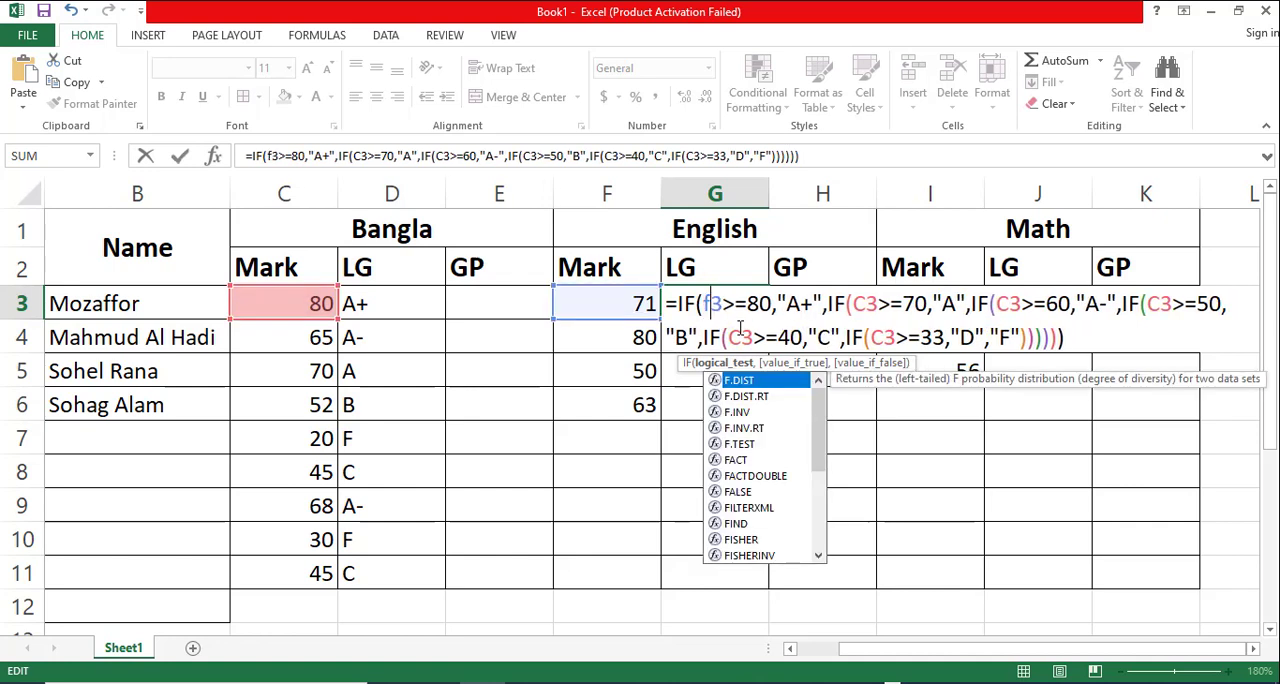
left_click(866, 304)
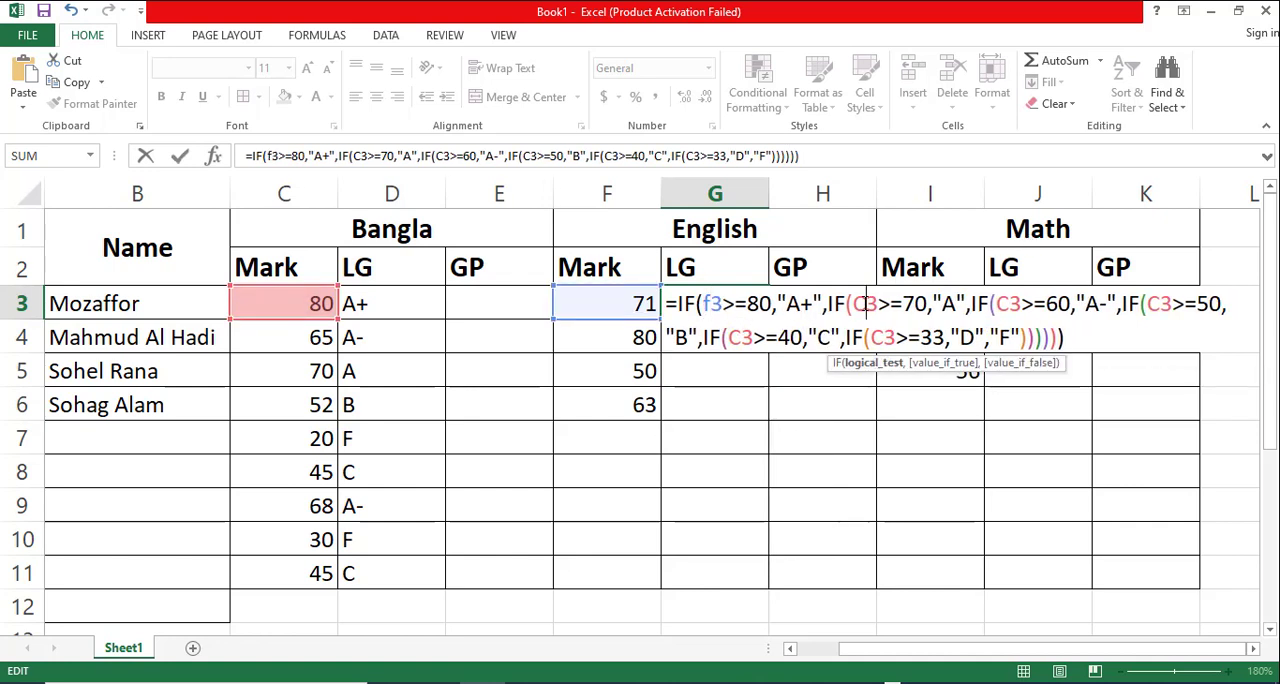
key("BackSpace")
type("f")
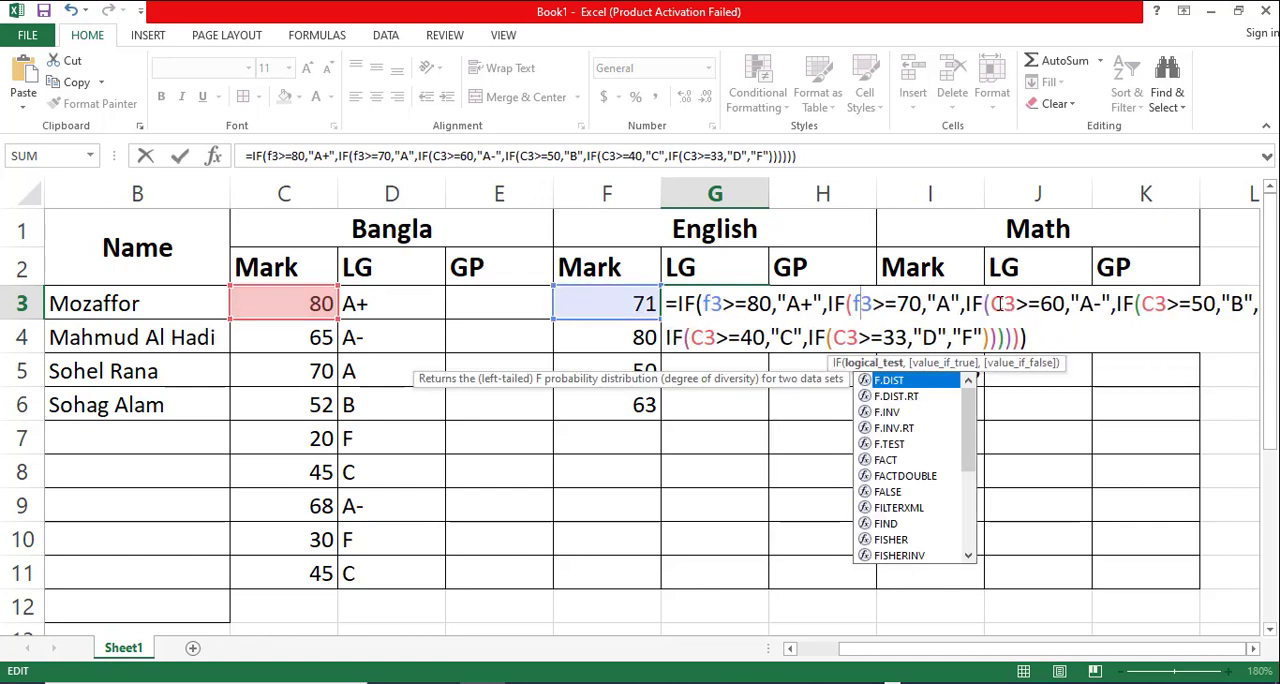
left_click(998, 304)
key("BackSpace")
type("f")
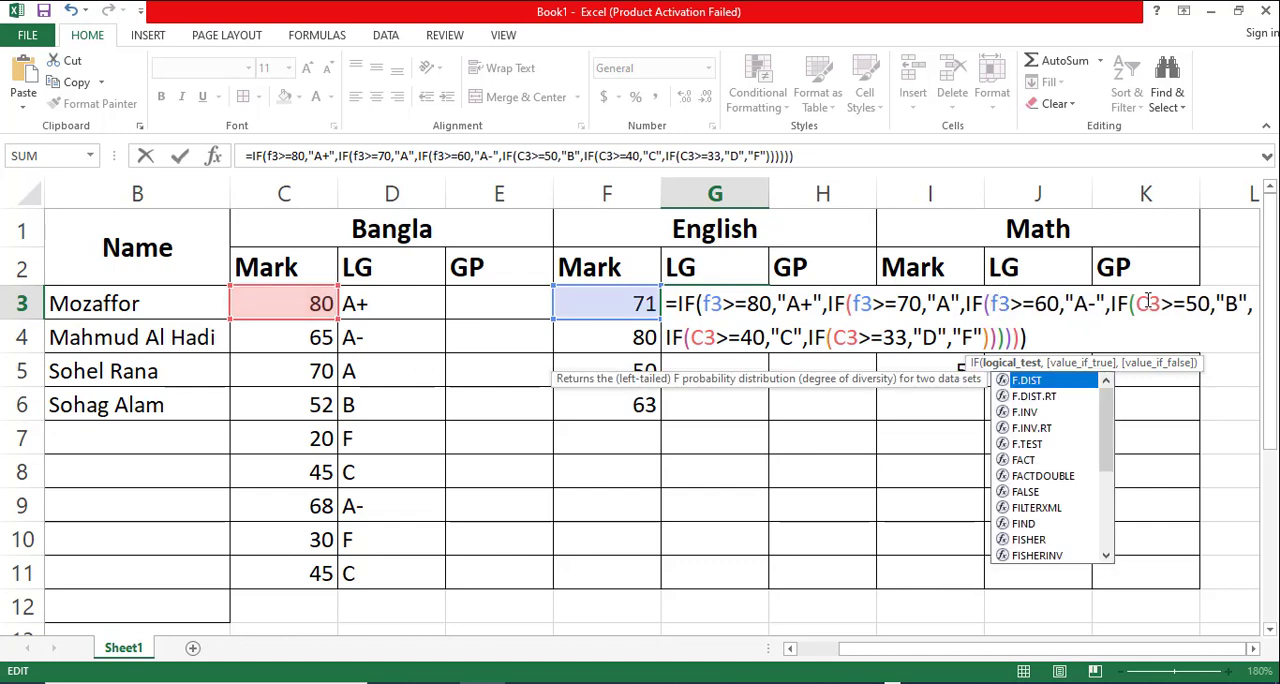
- Change the cell reference to f3 in the >=50, >=40 and >=33 conditions of the G3 formula
left_click(1148, 302)
key("BackSpace")
type("f")
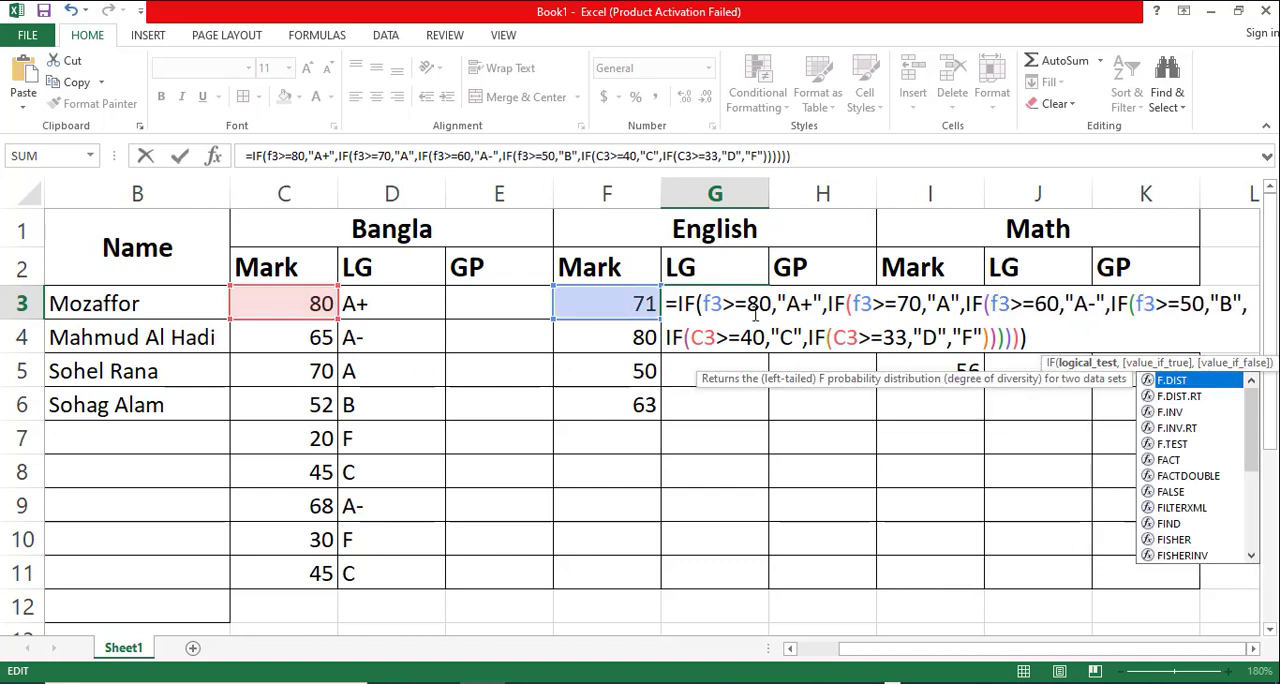
left_click(705, 338)
key("BackSpace")
type("f")
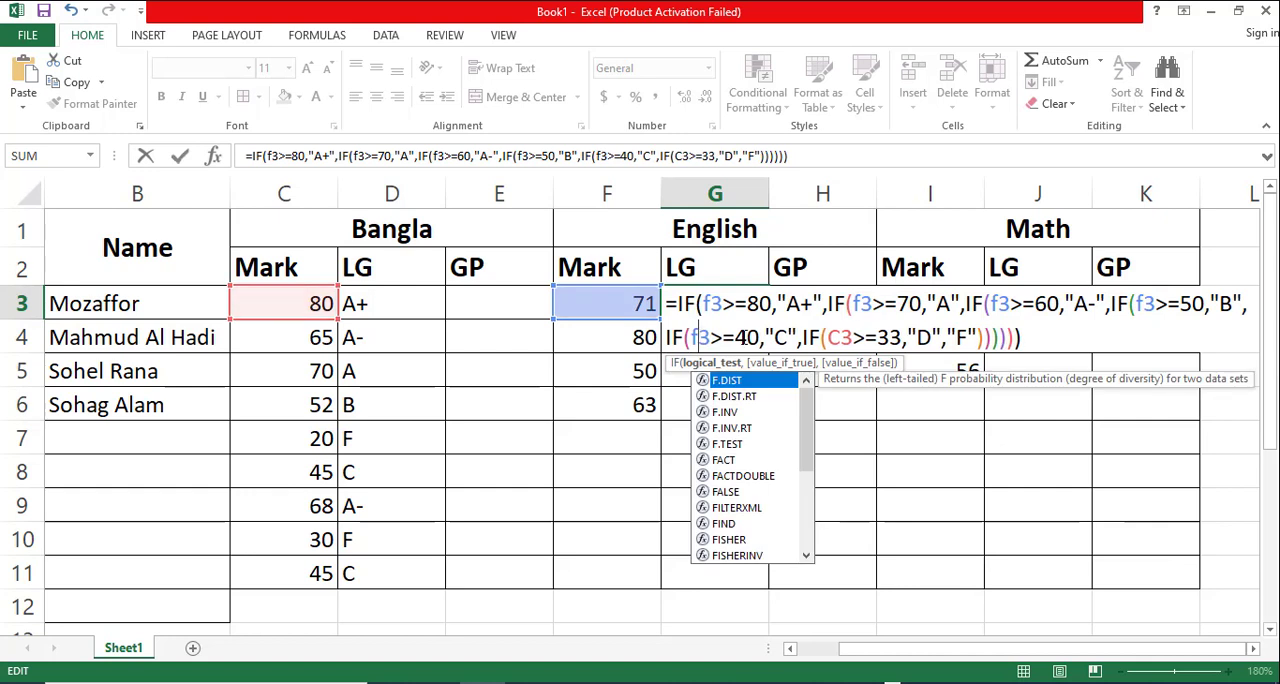
left_click(838, 338)
key("BackSpace")
type("f")
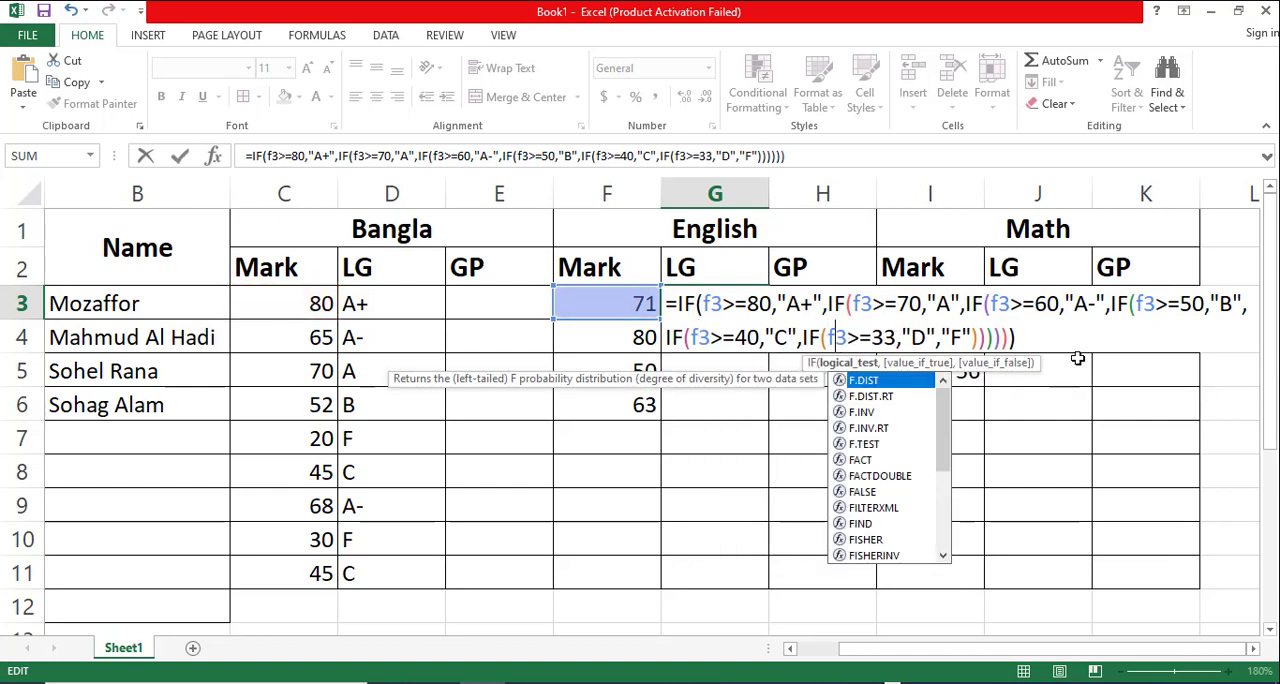
- Commit the G3 formula and fill it down the English LG column to G6
key("Return")
left_click(727, 292)
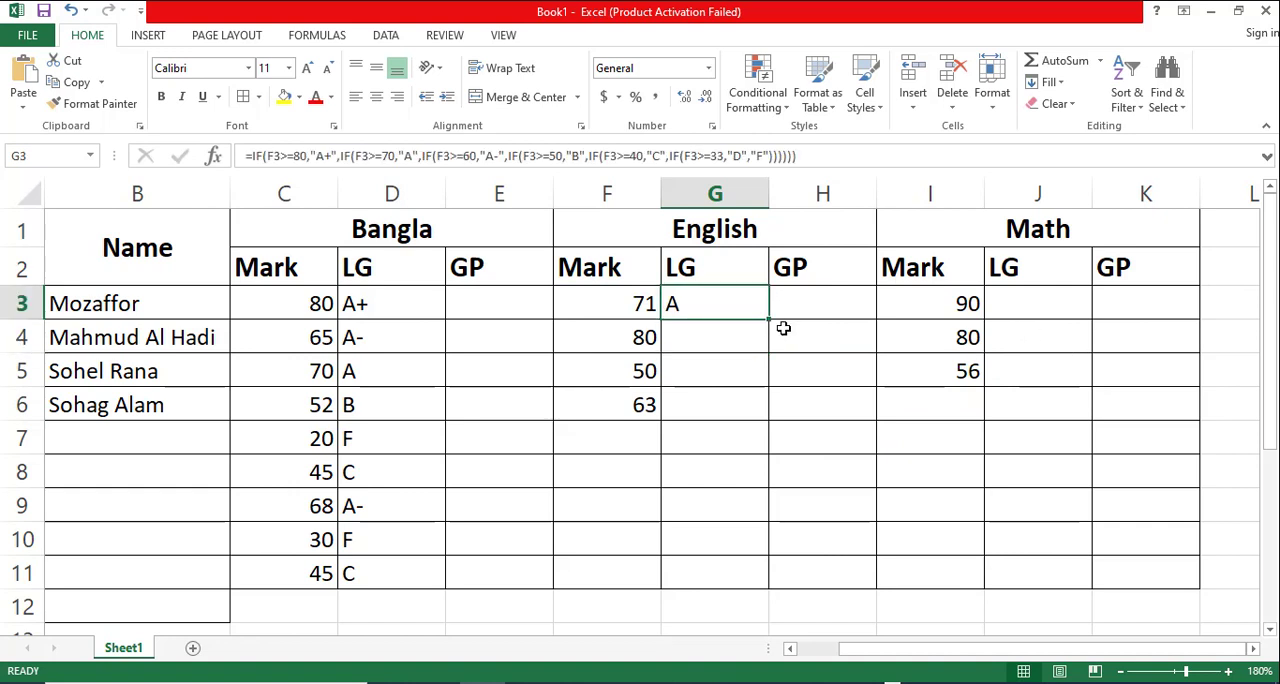
left_click_drag(771, 318, 783, 412)
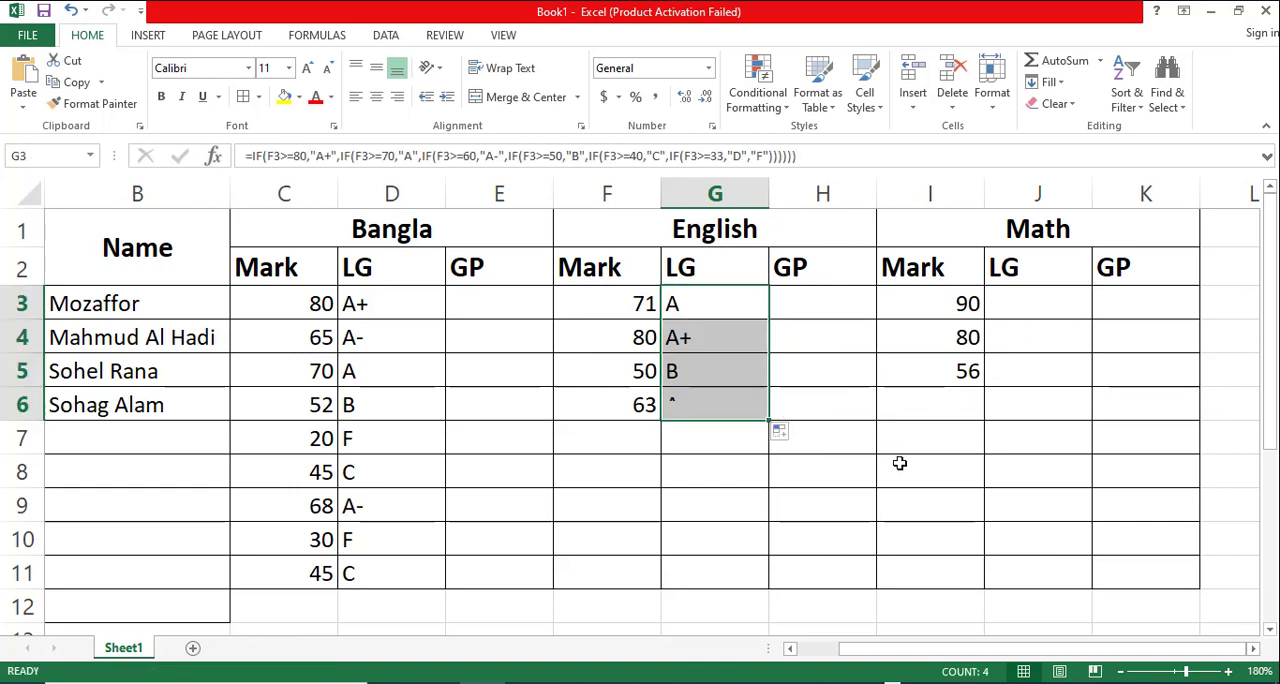
- Paste the copied letter grade formula text into the Math LG cell J3
left_click(998, 303)
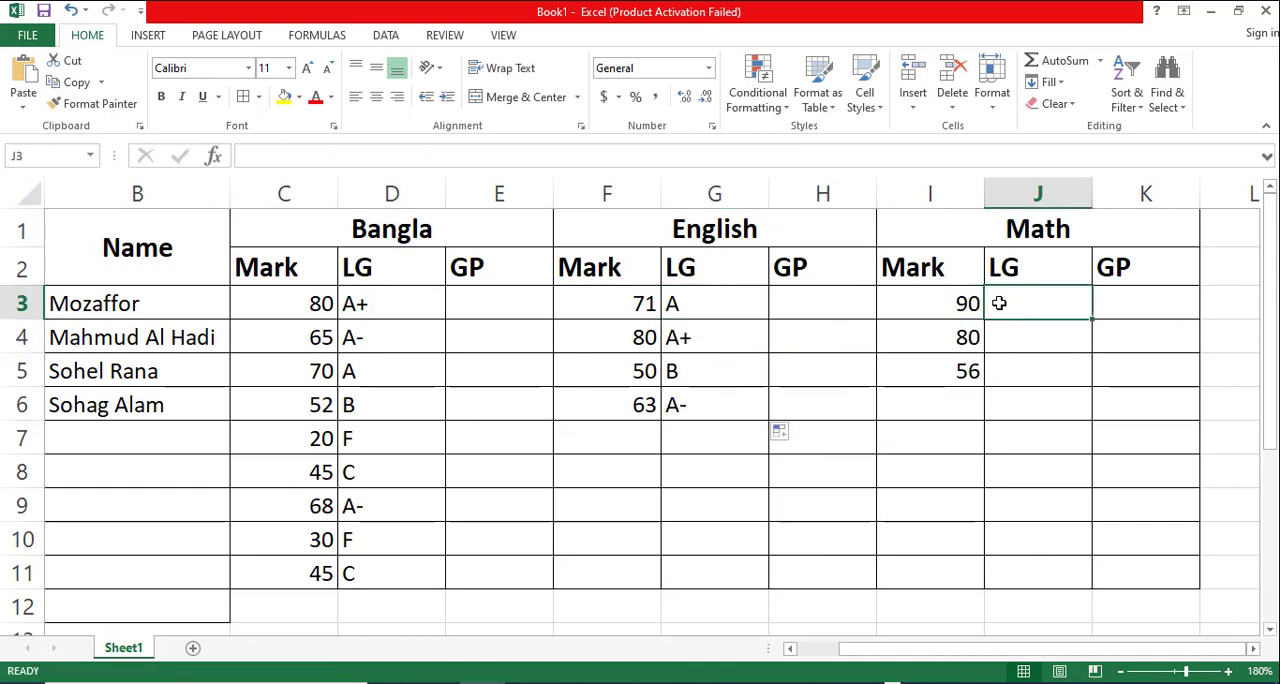
double_click(999, 303)
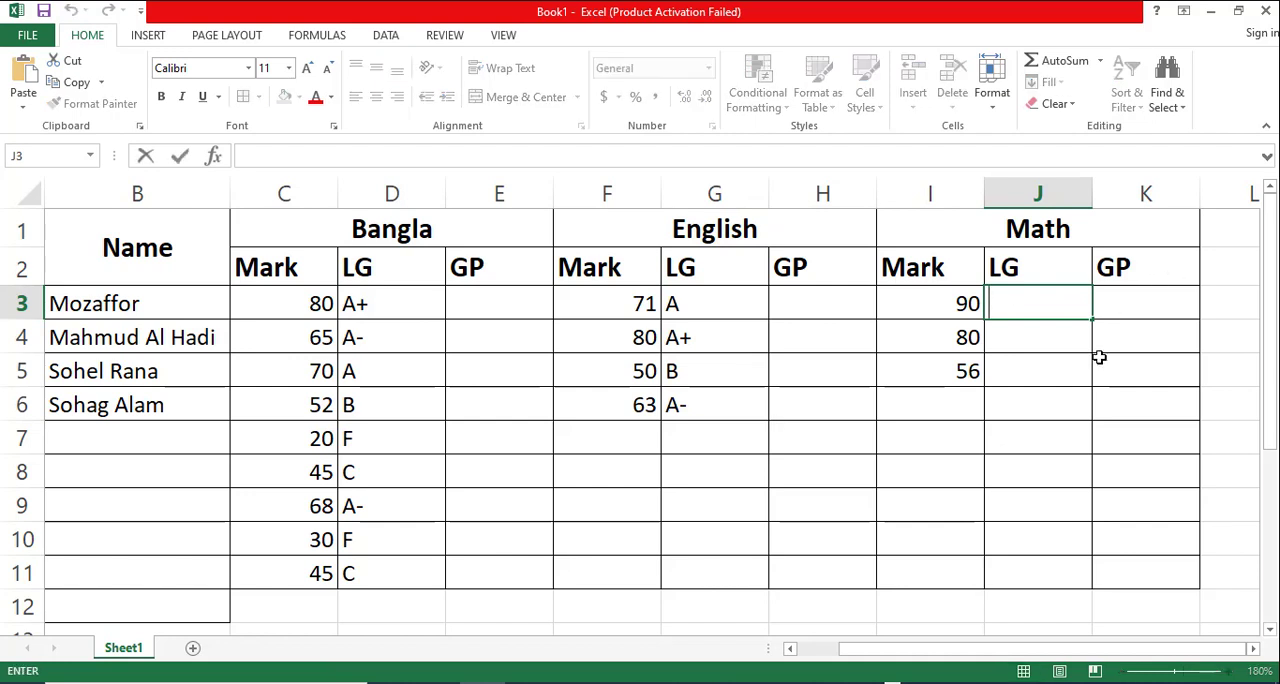
left_click(1030, 402)
double_click(1017, 305)
key("ctrl+v")
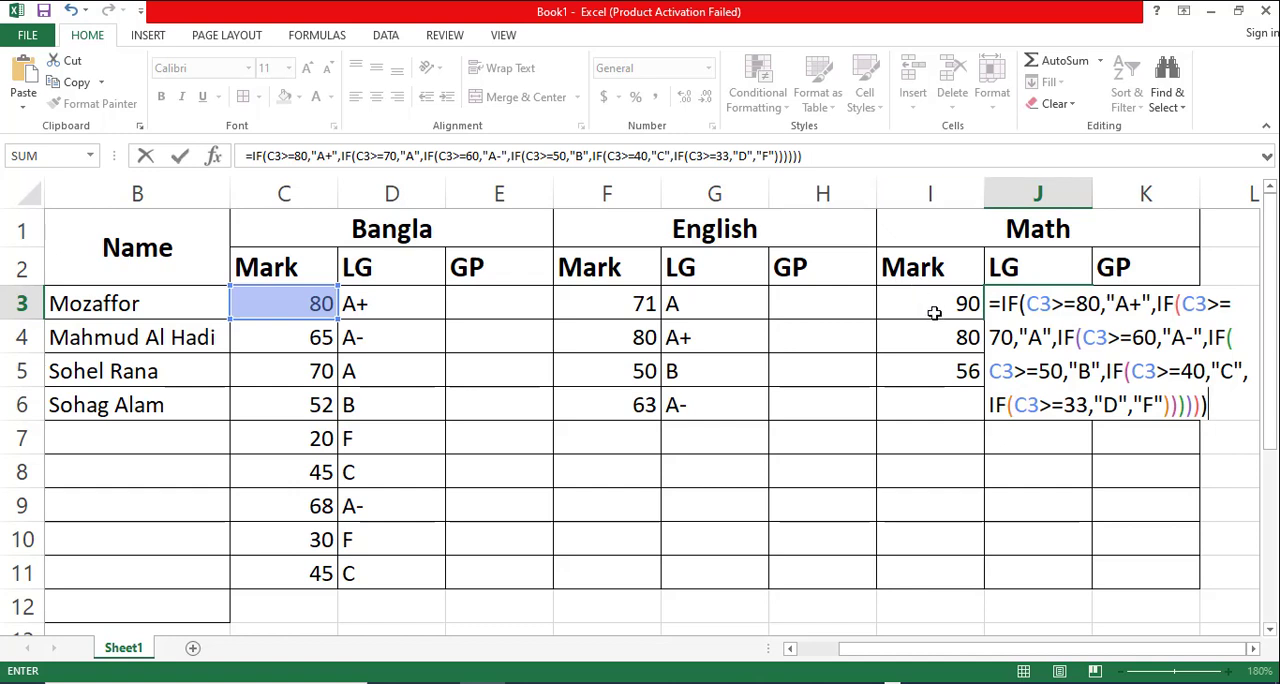
- Change the cell reference to i3 in the >=80, >=70 and >=60 conditions of the J3 formula
left_click(1034, 302)
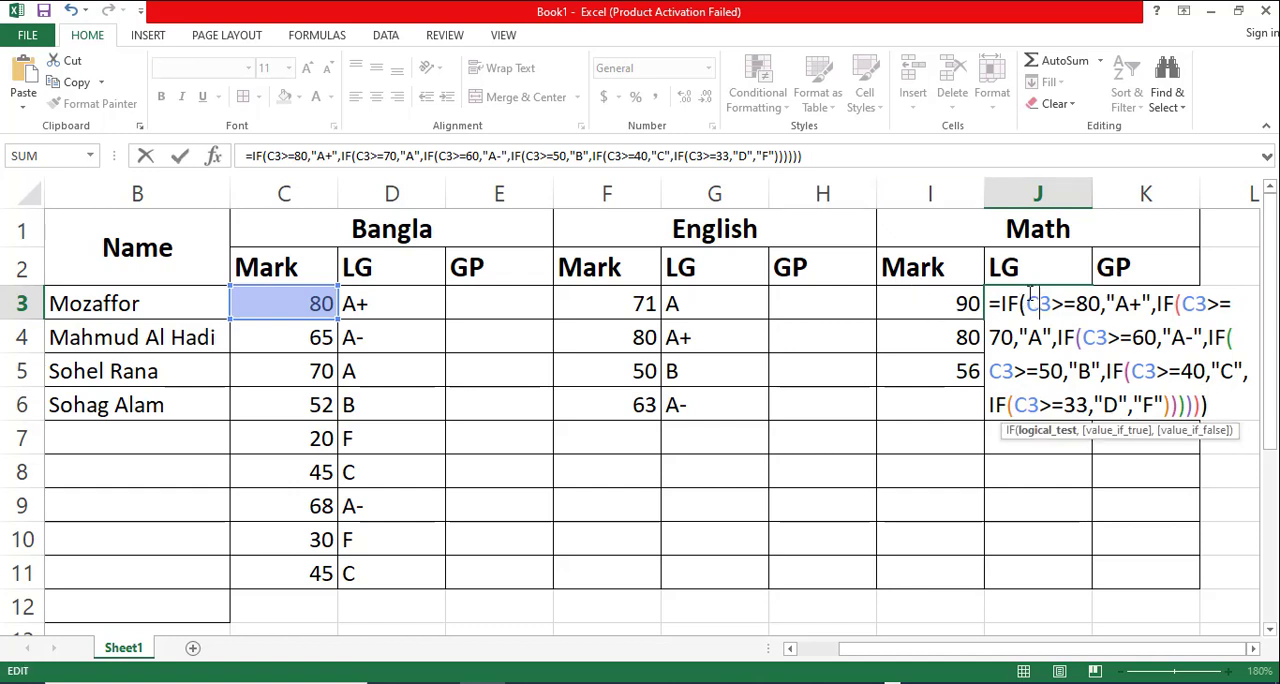
key("BackSpace")
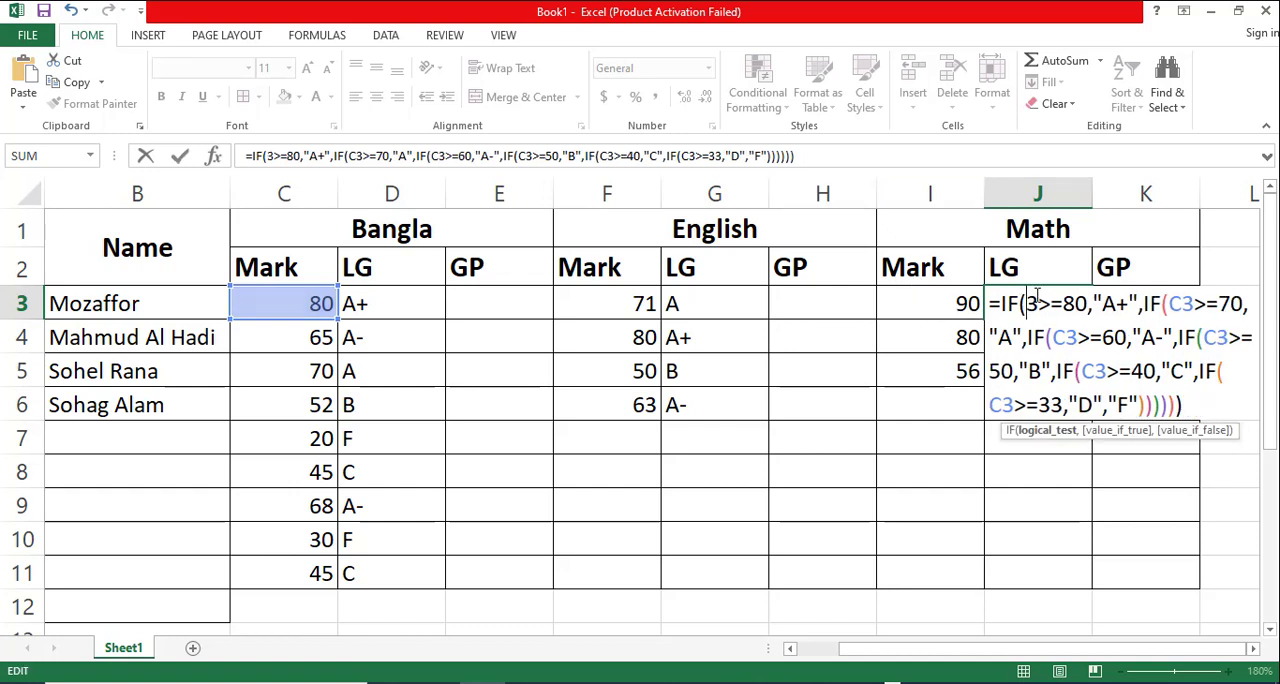
type("i")
left_click(1186, 303)
key("BackSpace")
type("i")
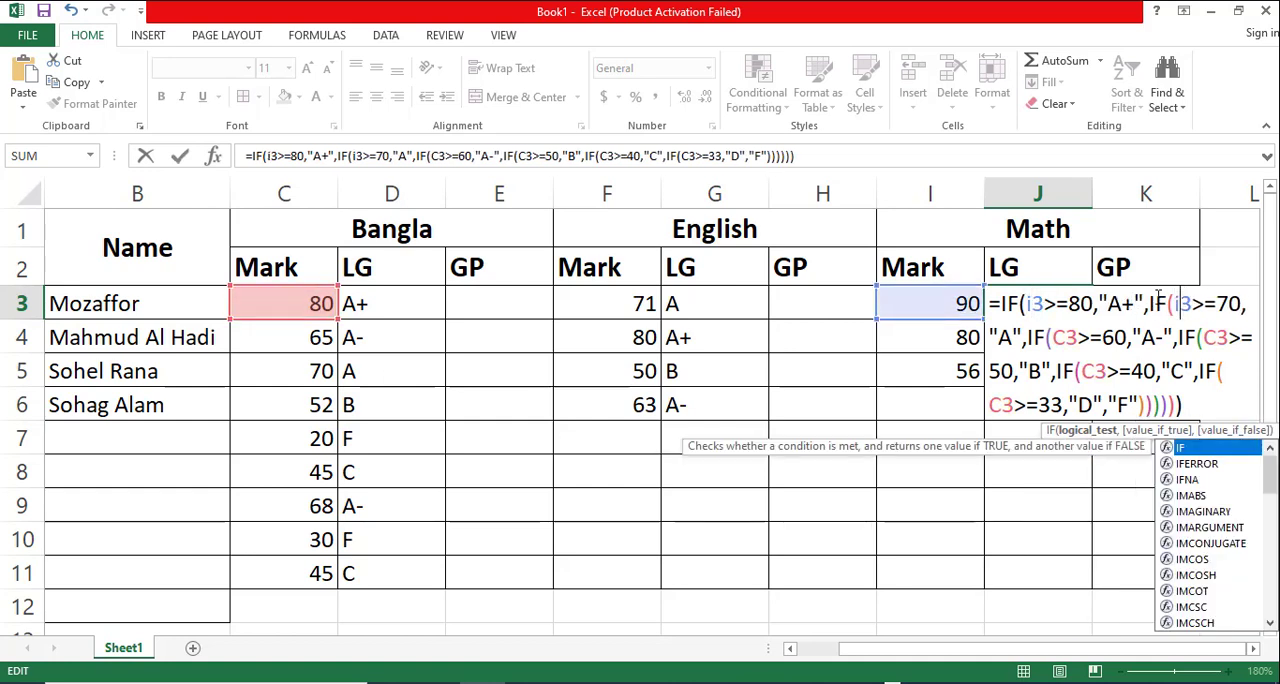
left_click(1066, 338)
key("BackSpace")
type("i")
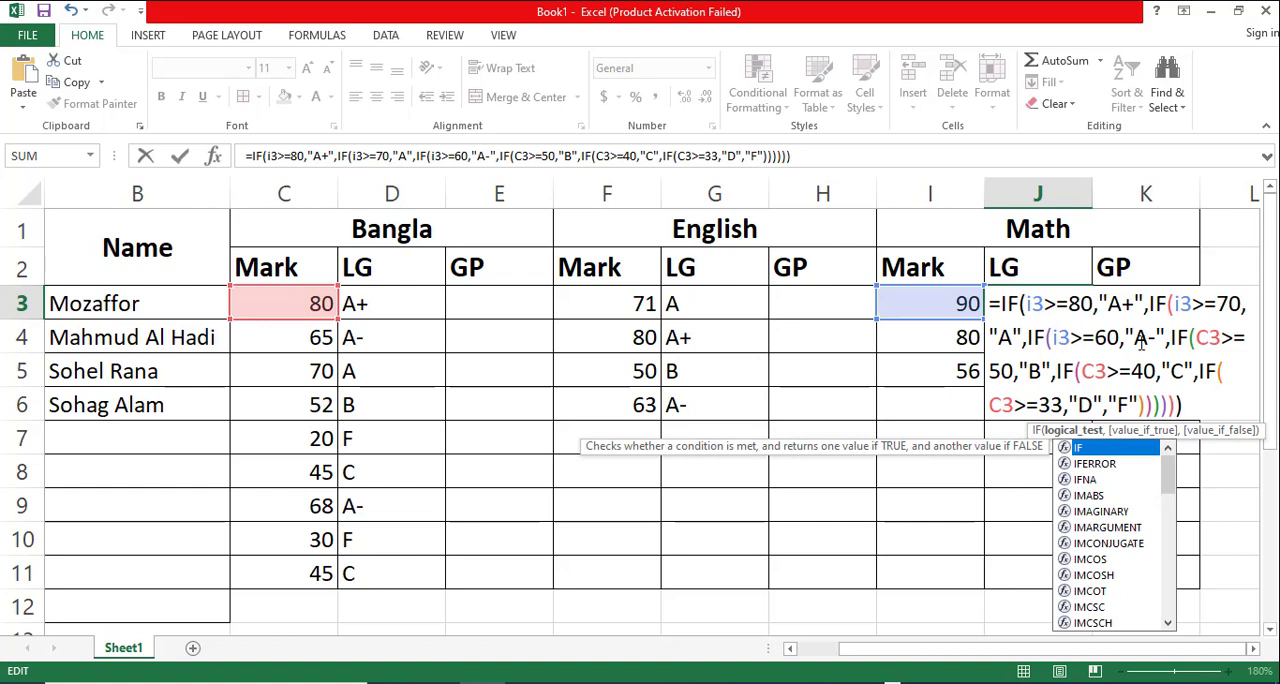
- Change the cell reference to i3 in the >=50 and >=40 conditions of the J3 formula and delete the C in the >=33 condition
left_click(1203, 338)
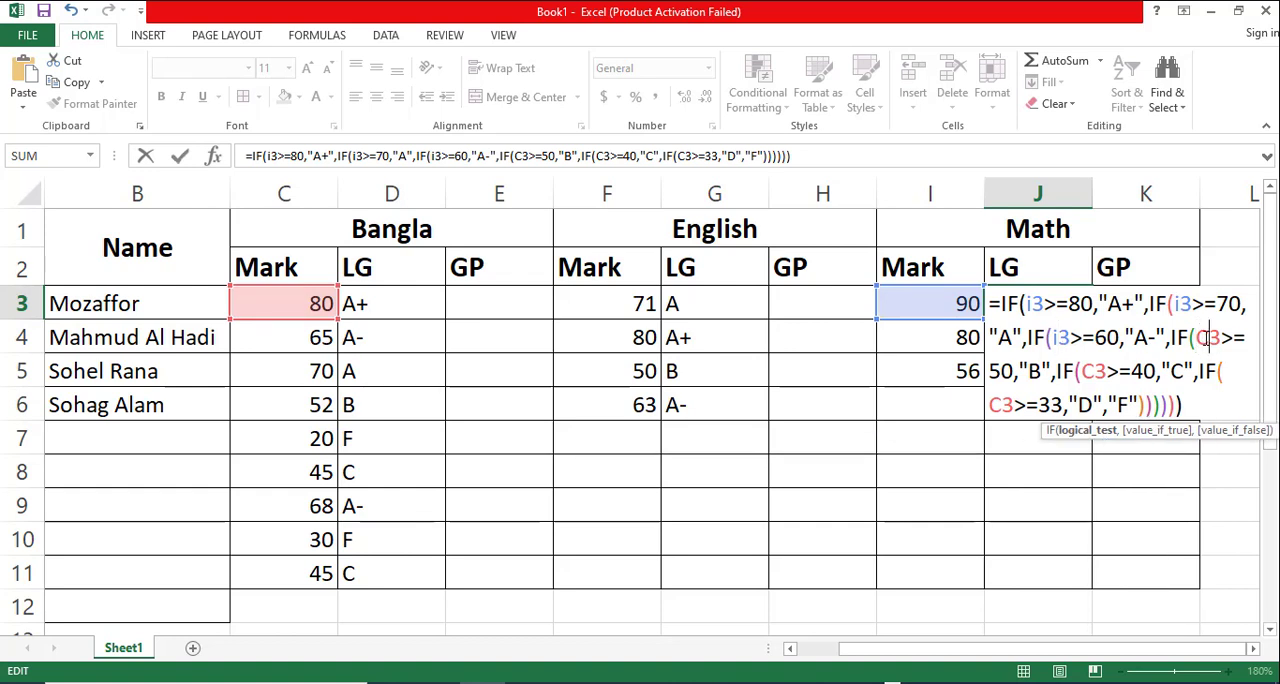
key("BackSpace")
type("i")
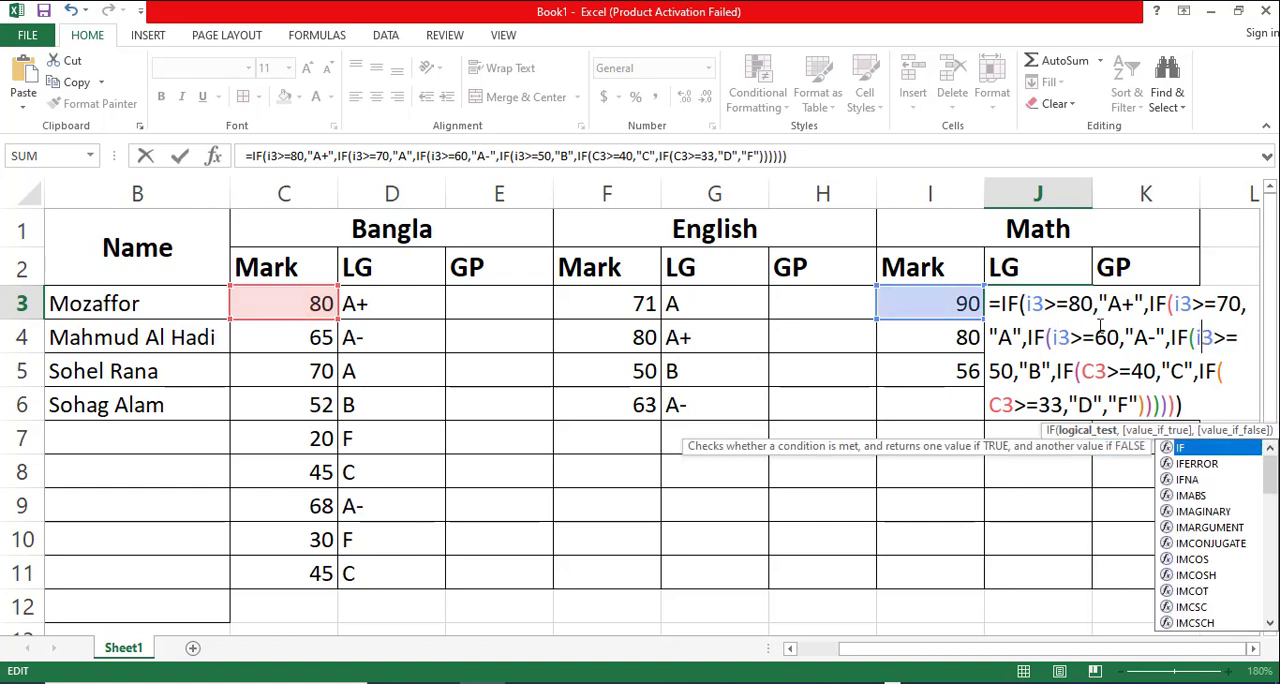
left_click(1092, 372)
key("BackSpace")
type("i")
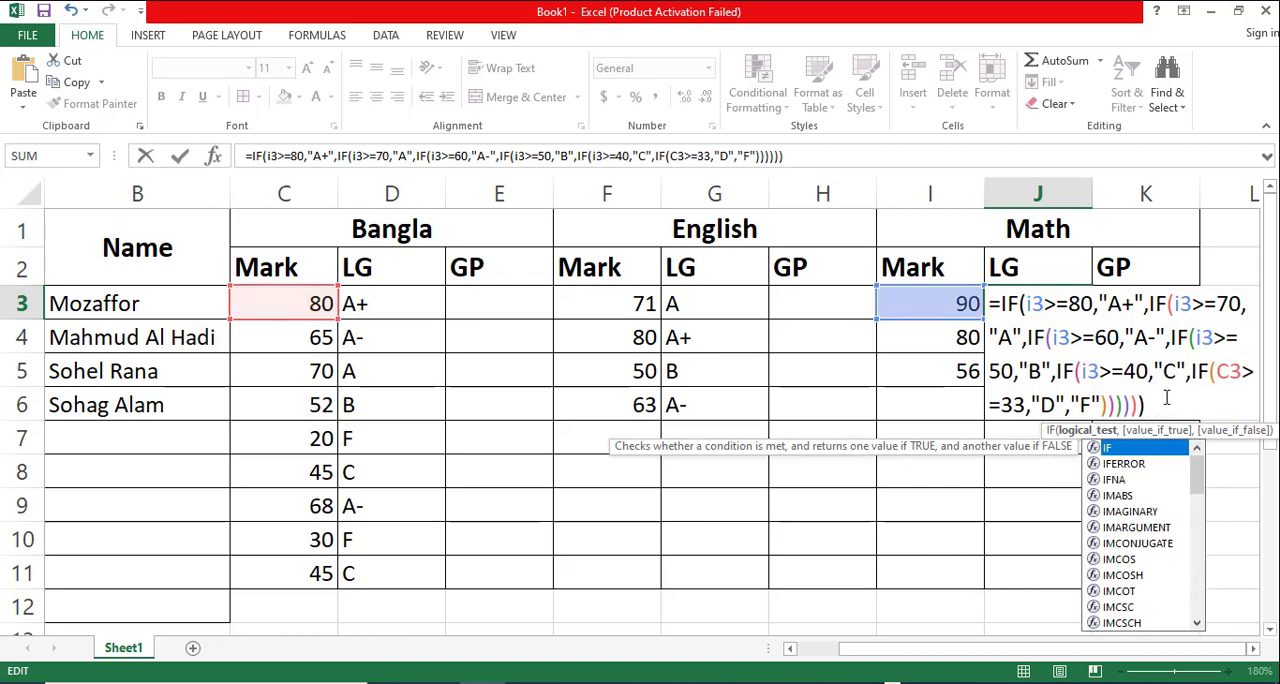
left_click(1226, 372)
key("BackSpace")
type("i")
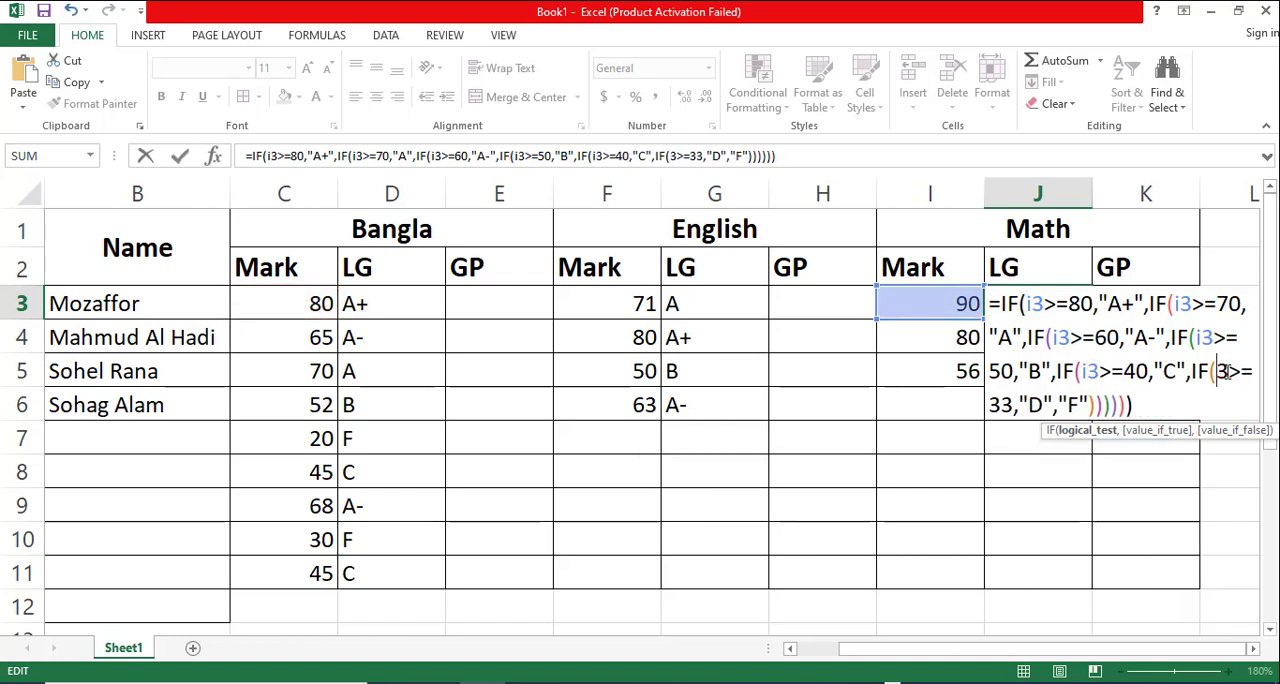
- Commit the J3 formula and fill it down the Math LG column to J11
key("Return")
left_click(1036, 299)
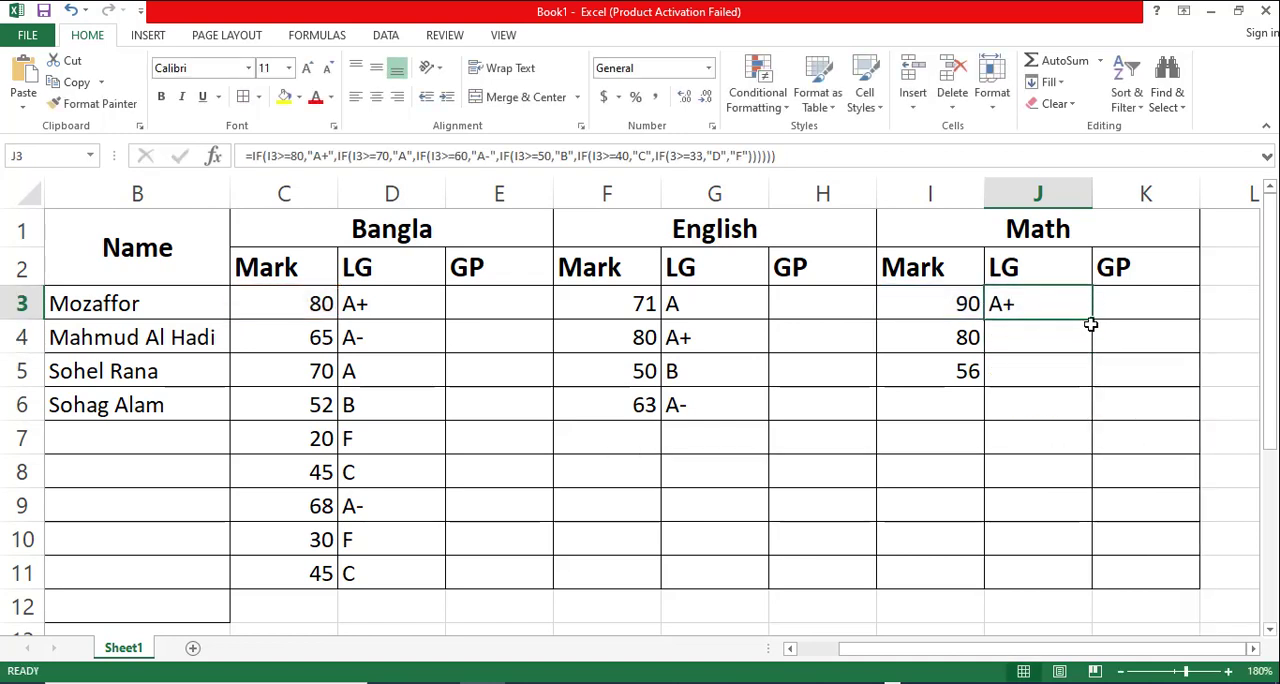
left_click_drag(1091, 320, 1097, 583)
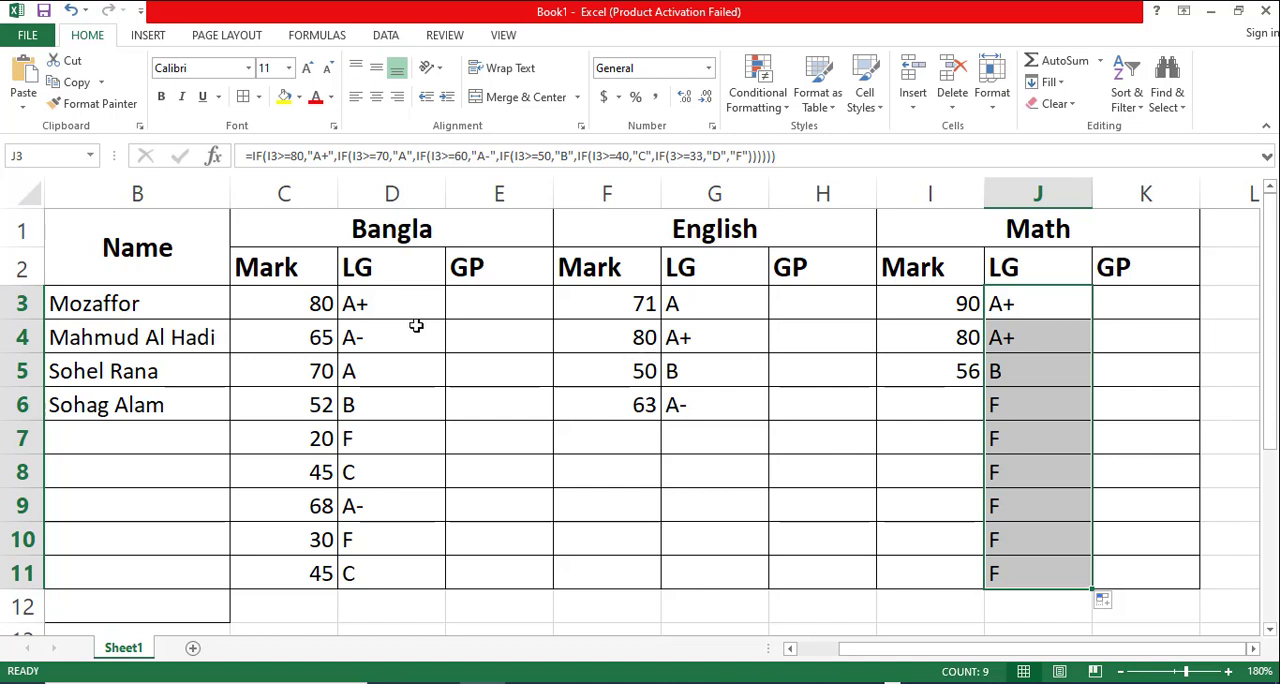
- Fill the two header rows from Name through the Math GP column (B1:K2) with light gray
left_click(362, 308)
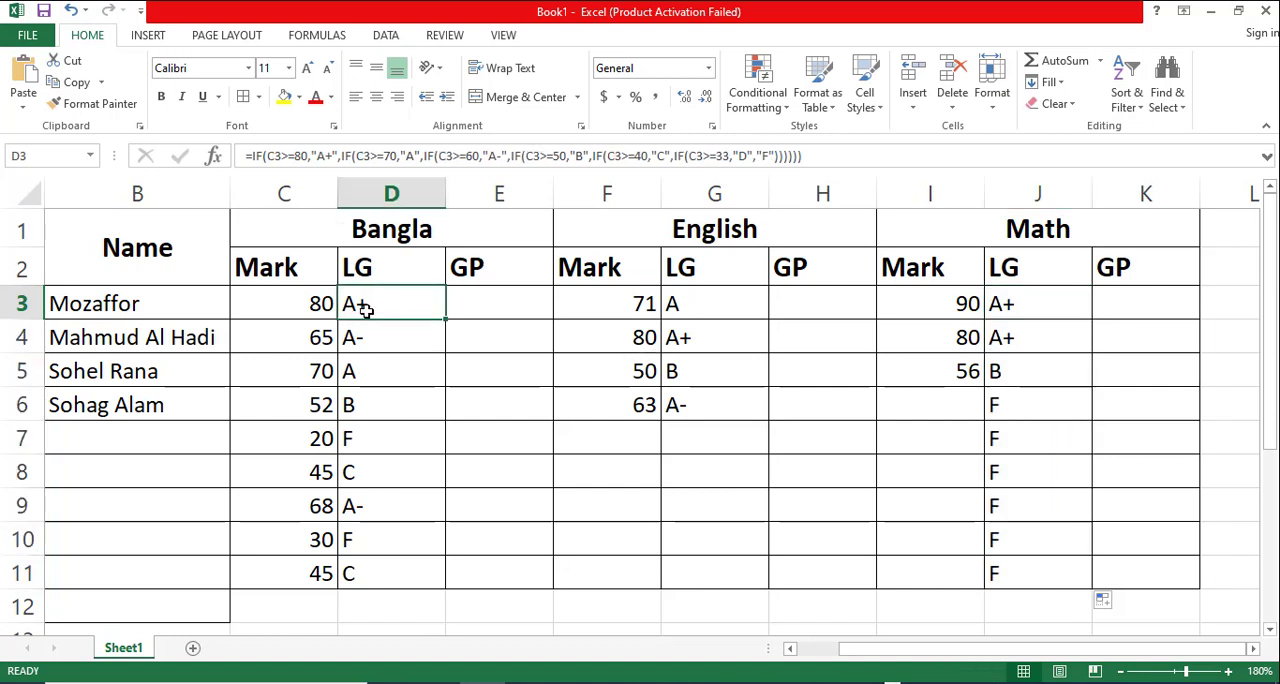
left_click(668, 307)
left_click(131, 231)
left_click_drag(131, 231, 1100, 262)
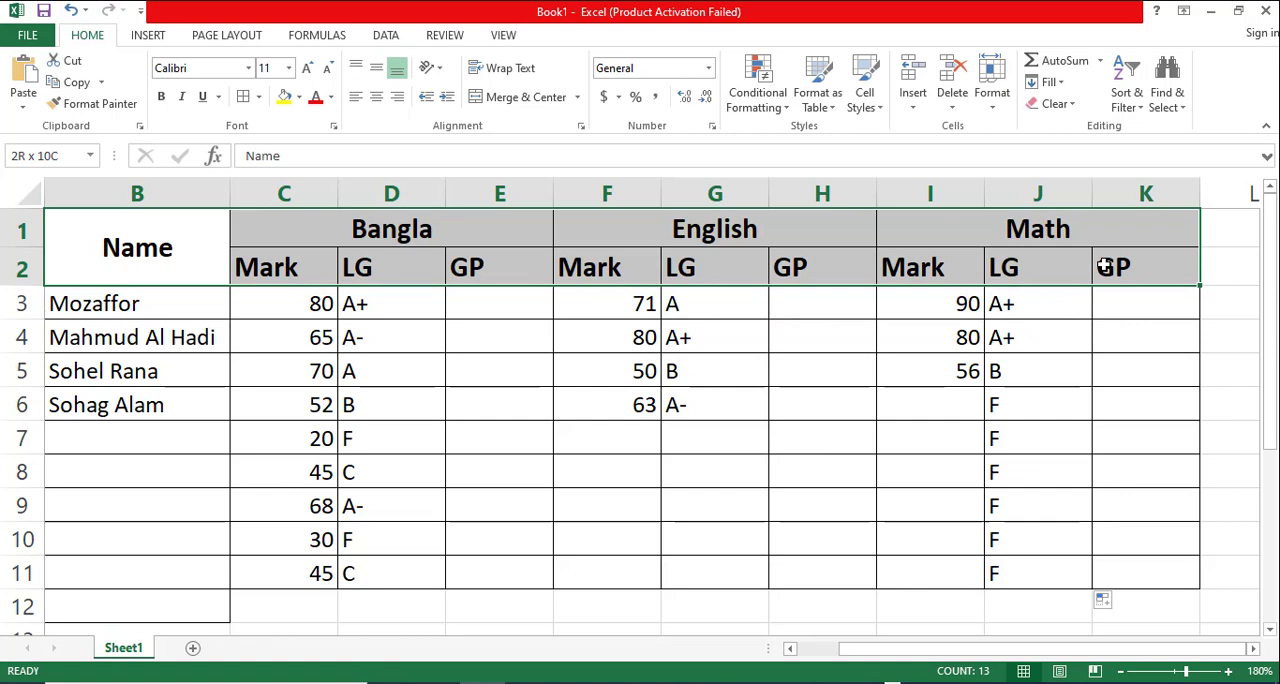
left_click(299, 97)
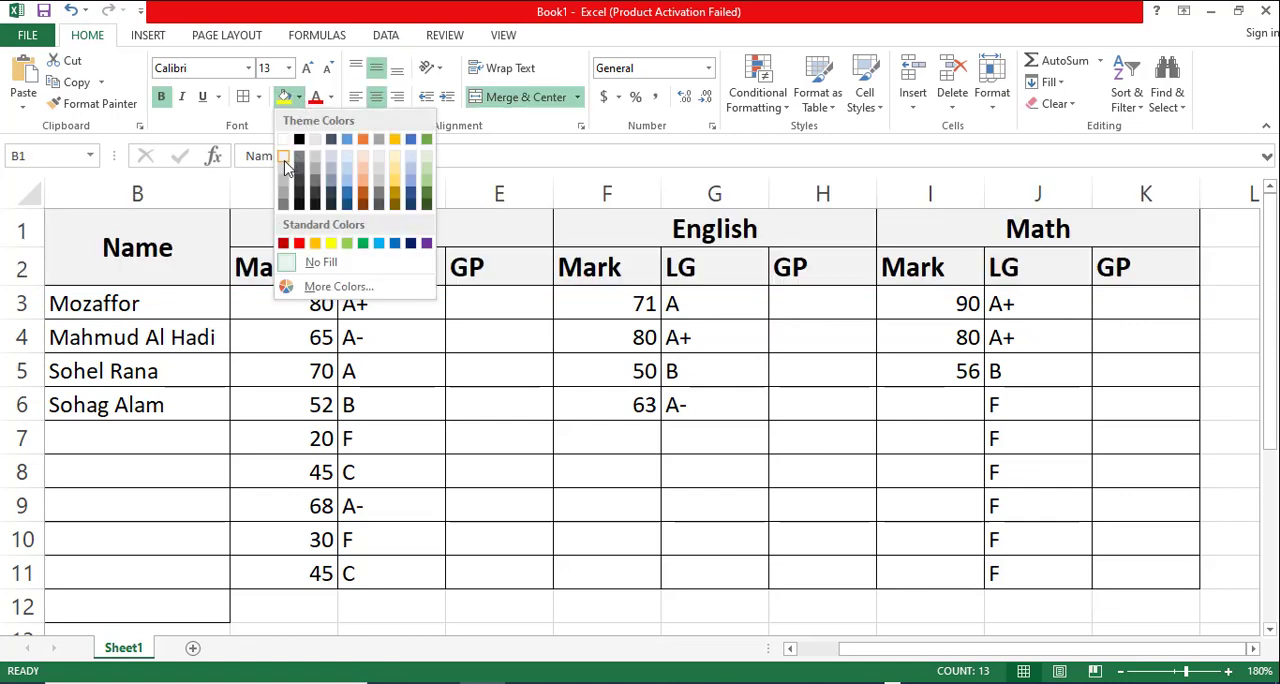
left_click(285, 178)
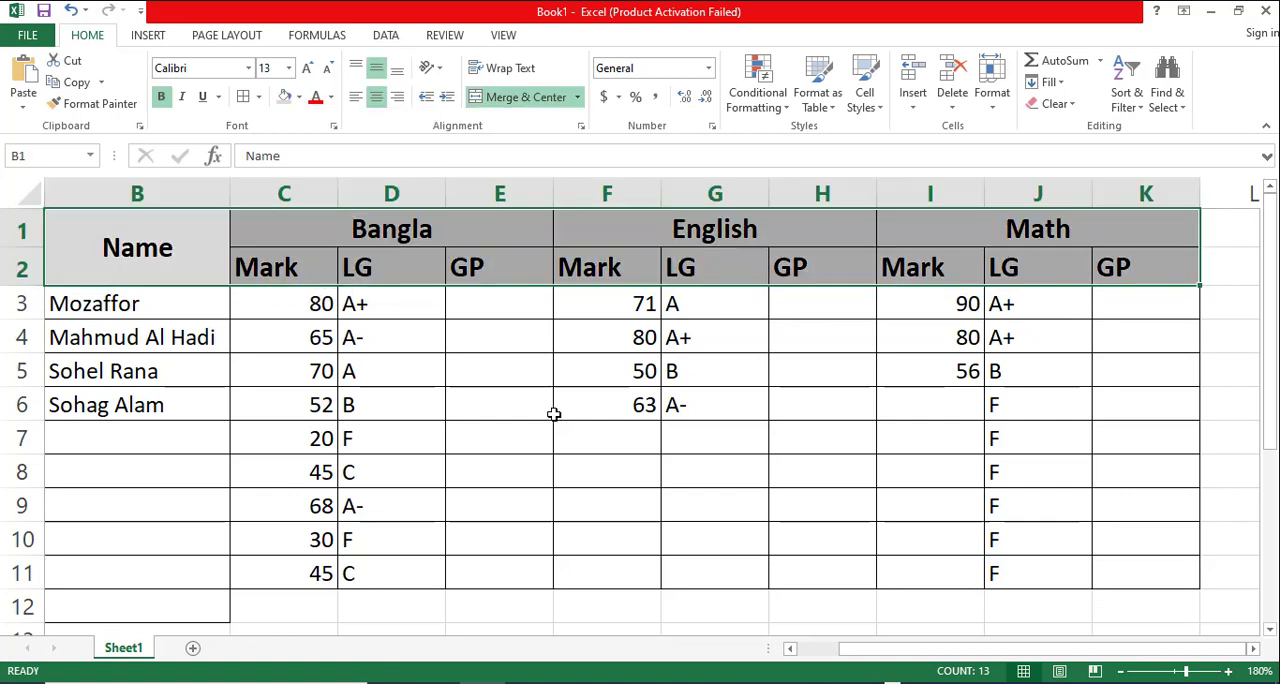
left_click(556, 410)
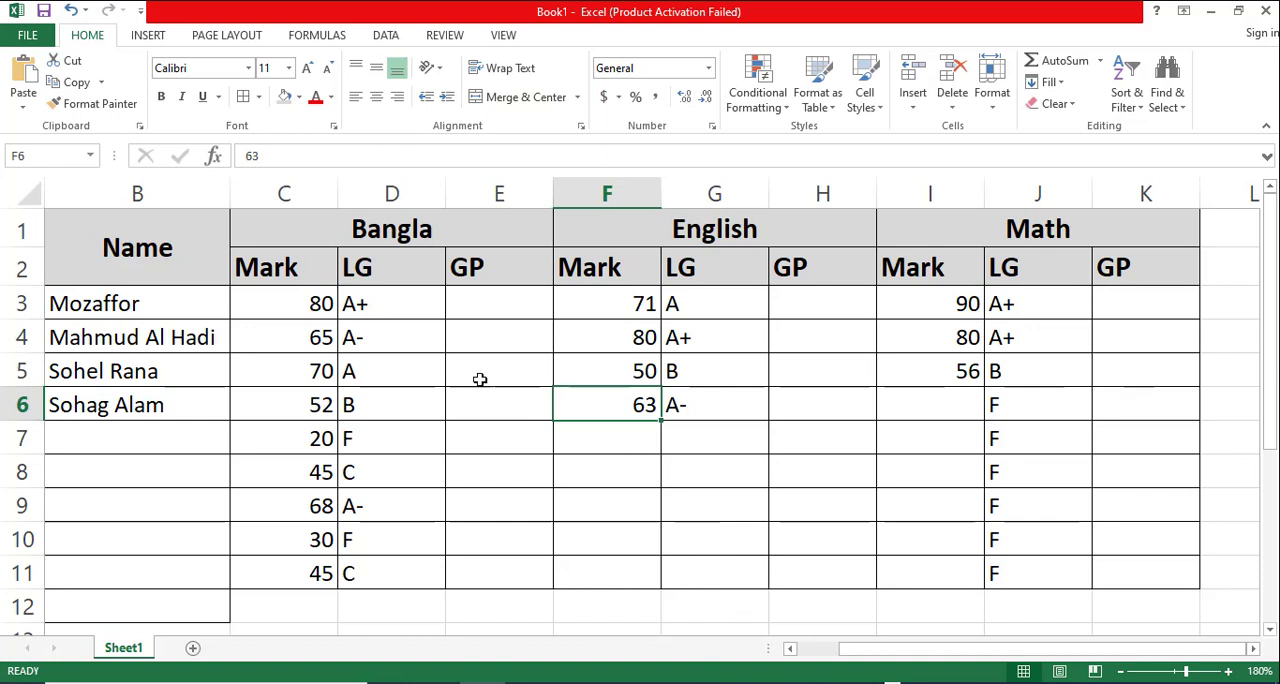
- Paste the copied letter grade formula text into the Bangla GP cell E3
left_click(380, 310)
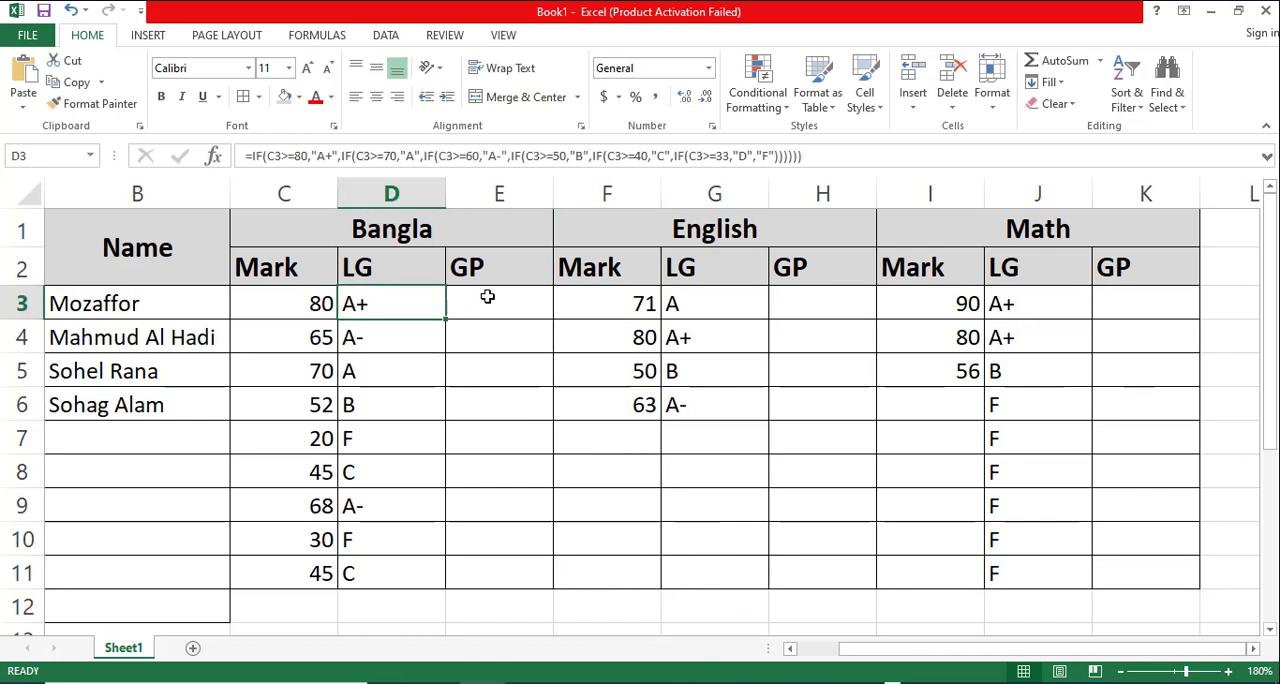
left_click(491, 299)
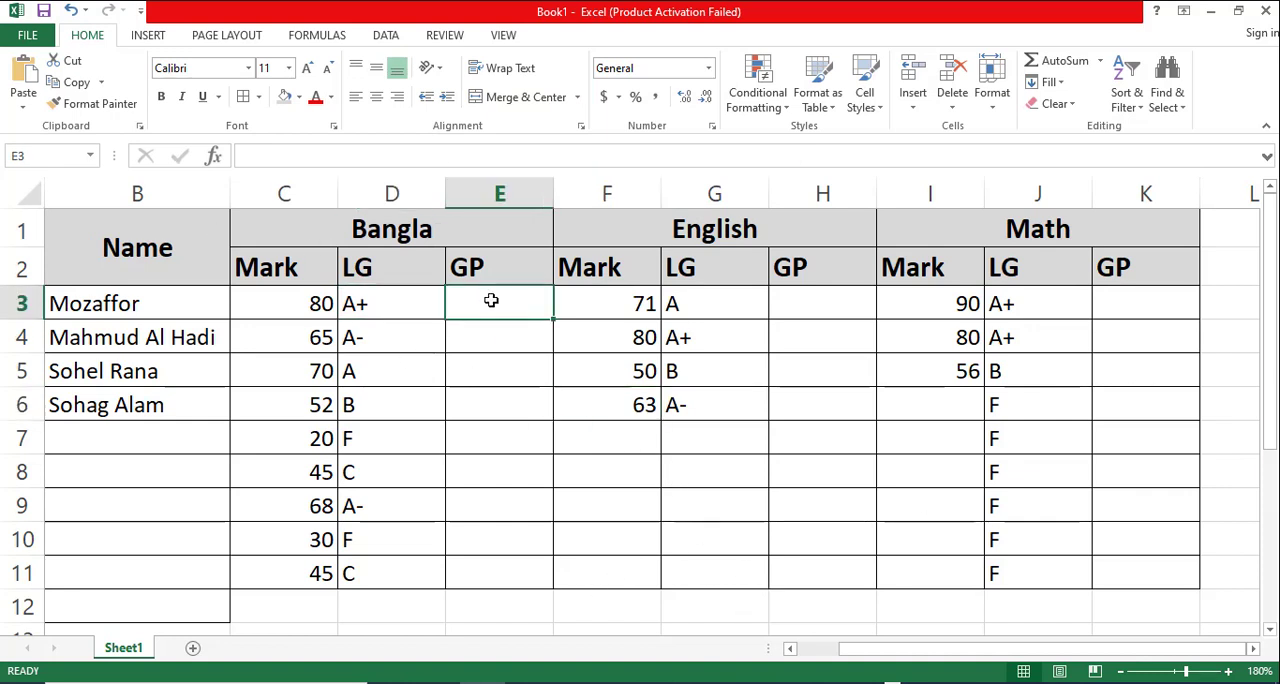
left_click(366, 312)
left_click(490, 305)
double_click(491, 305)
type("=IF(C3>=80,\"A+\",IF(C3>=70,\"A\",IF(C3>=60,\"A-\",IF(C3>=50,\"B\",IF(C3>=40,\"C\",IF(C3>=33,\"D\",\"F\"))))))")
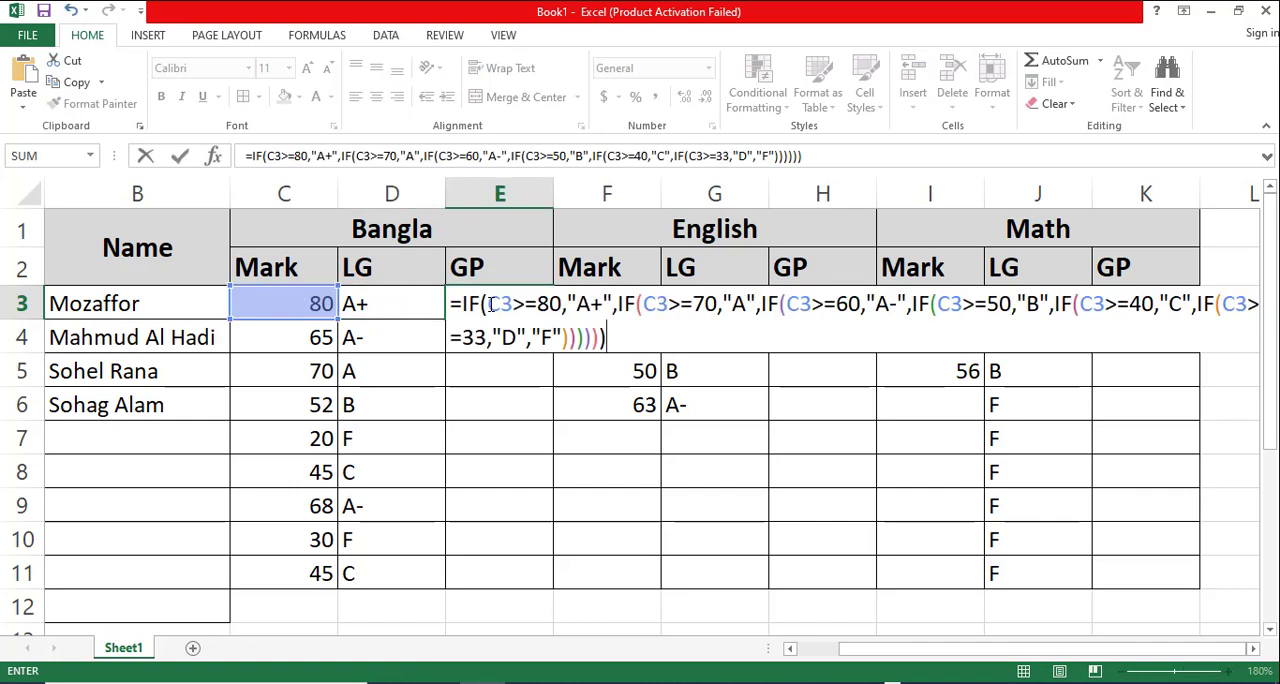
- Rewrite the first condition of the E3 formula as C3>="A+" with 5 as its true value
left_click(563, 309)
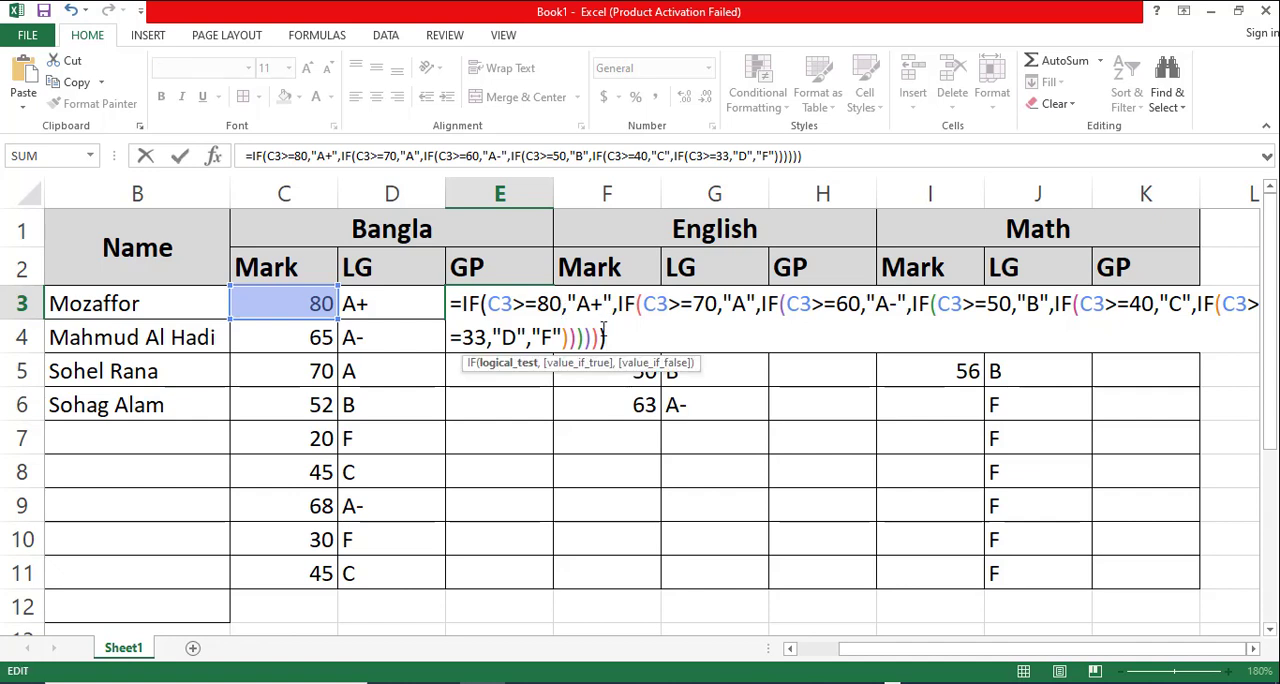
key("BackSpace")
key("BackSpace")
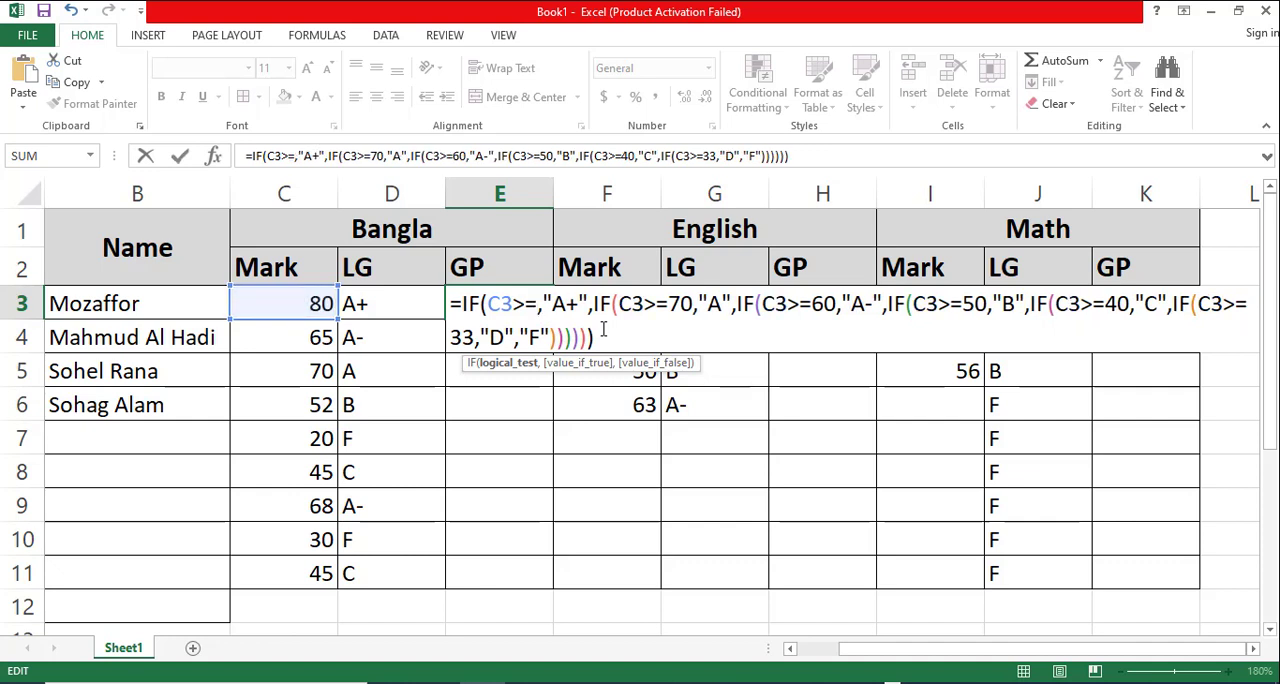
key("Delete")
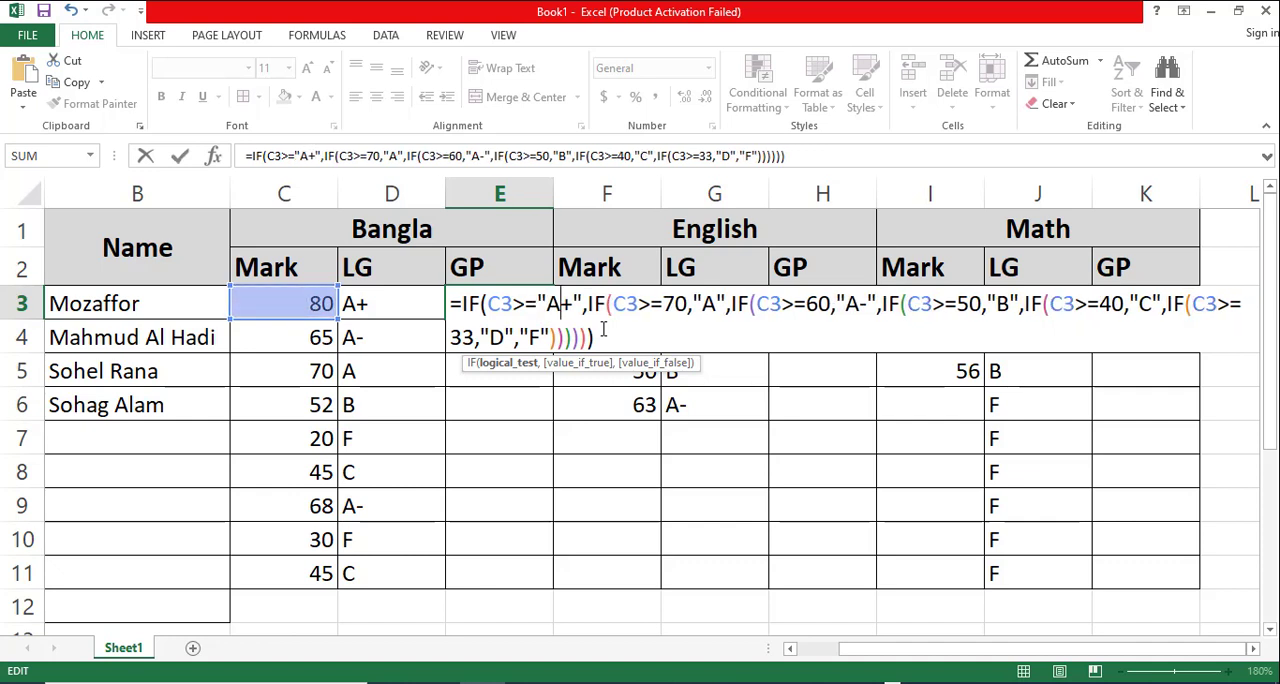
type(",")
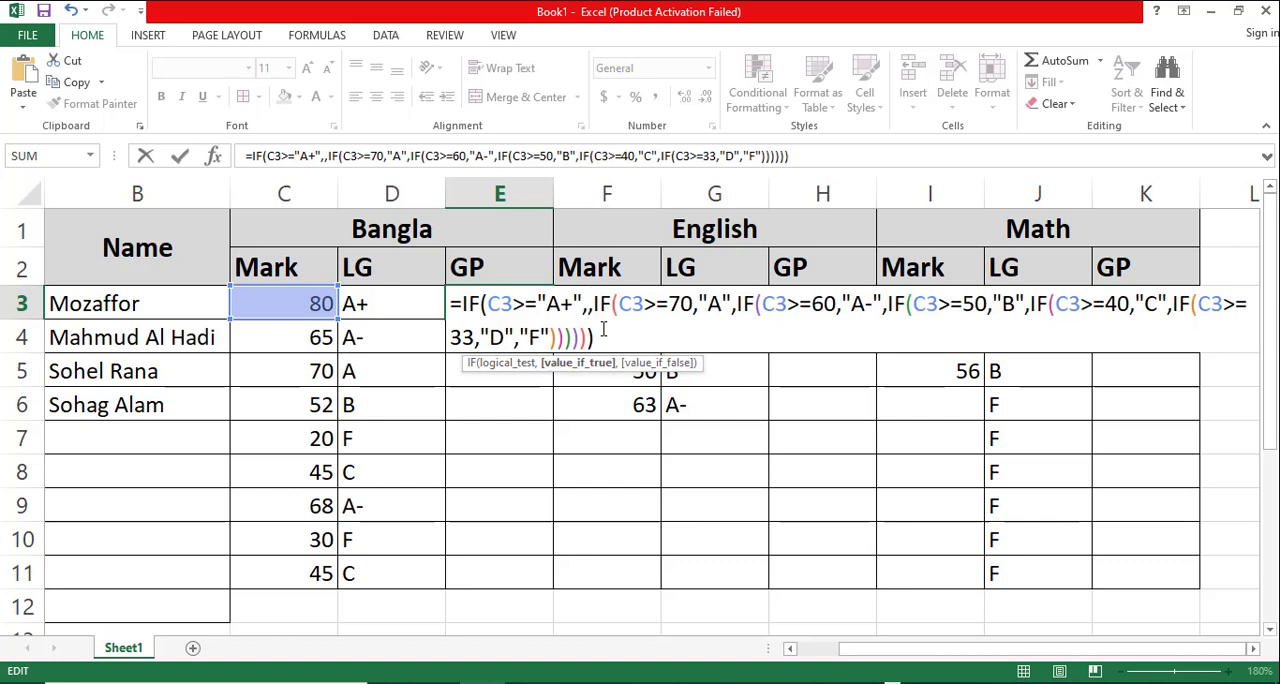
type("5")
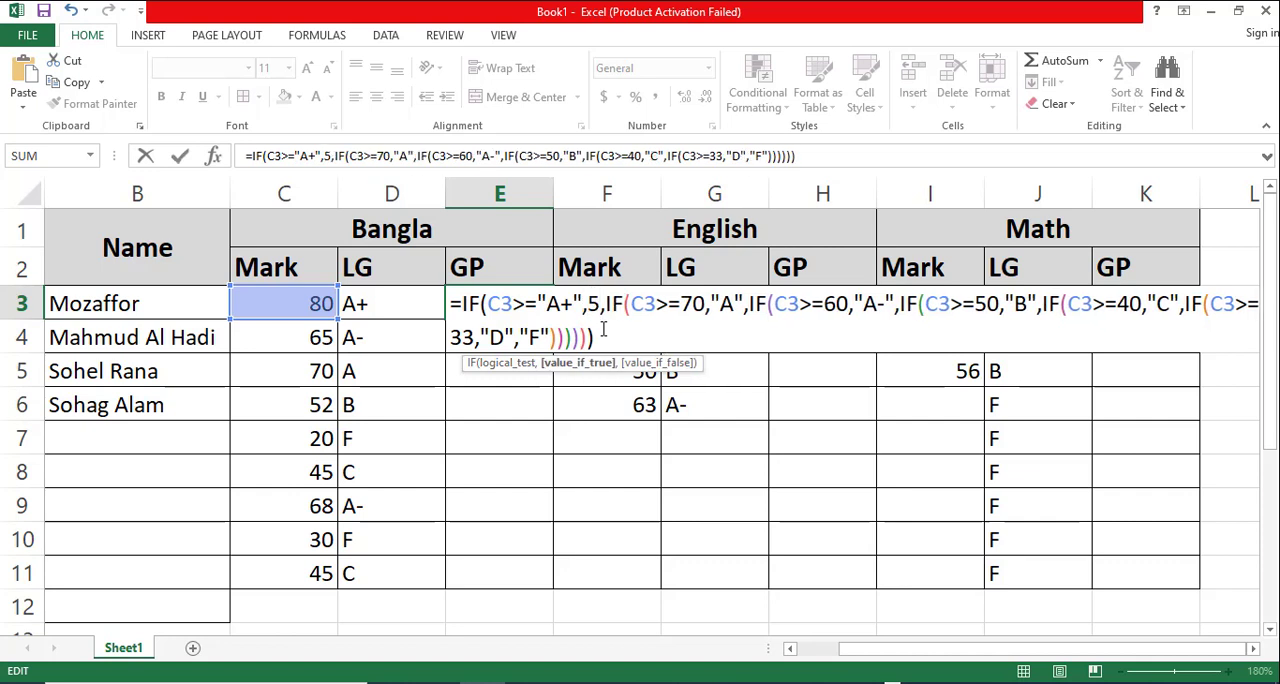
- Rewrite the second condition of the E3 formula as C3>="A" with 4 as its true value
left_click(706, 303)
key("BackSpace")
key("BackSpace")
key("BackSpace")
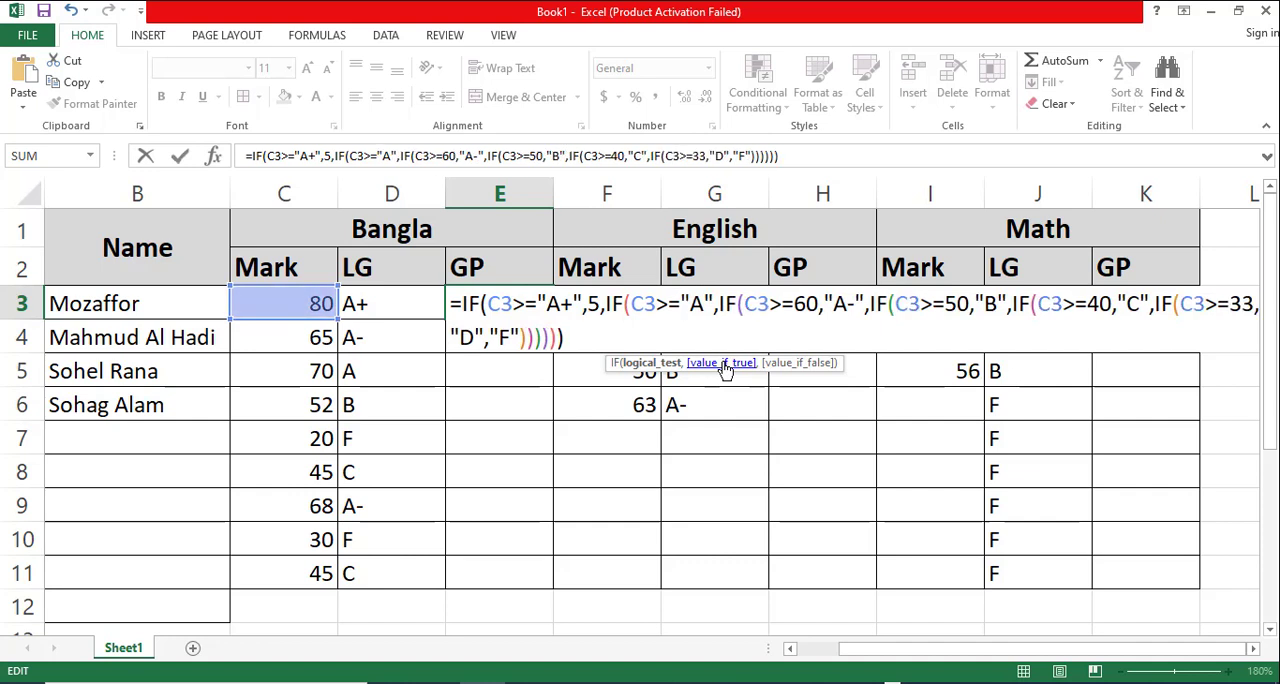
left_click(718, 310)
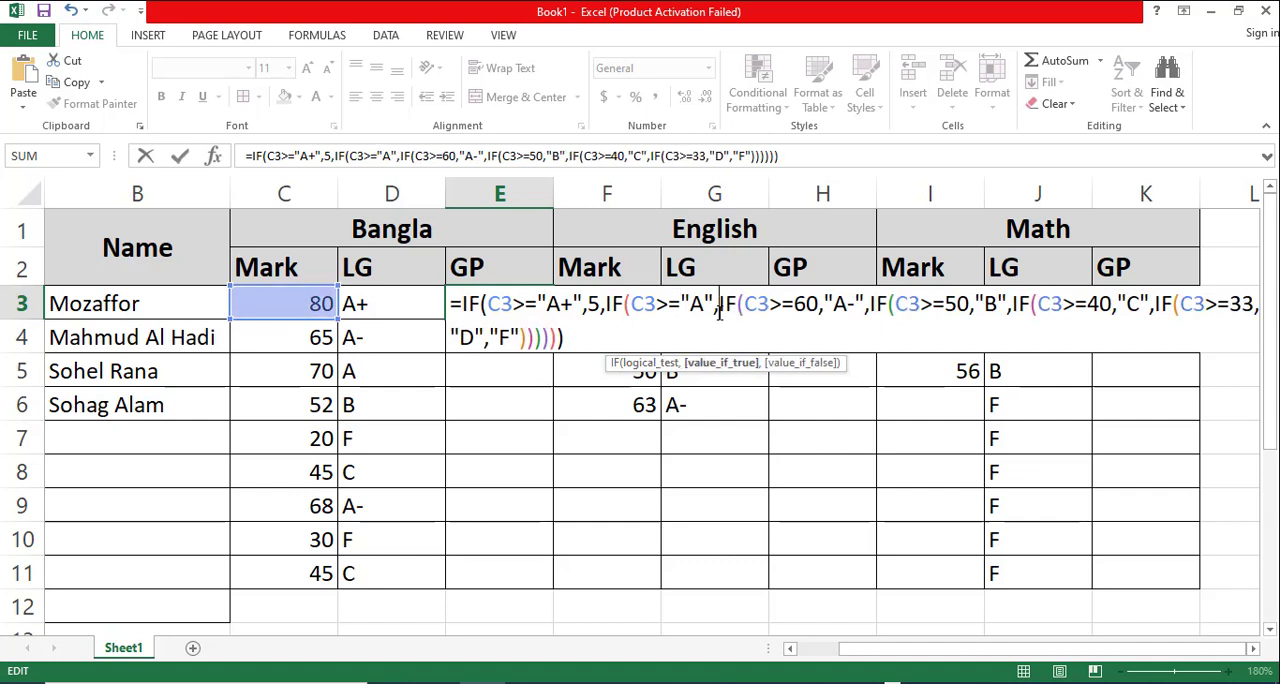
type("4")
type(",")
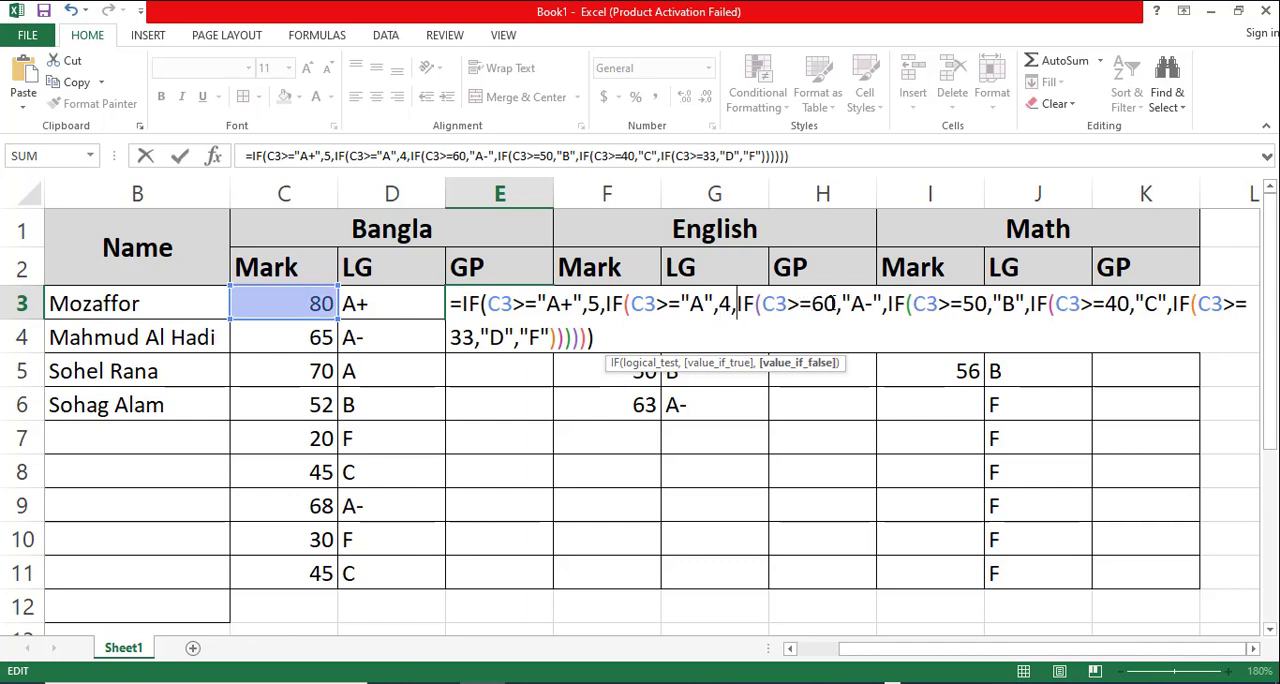
- Rewrite the third condition of the E3 formula as C3>="A-" with 3.5 as its true value
left_click(834, 303)
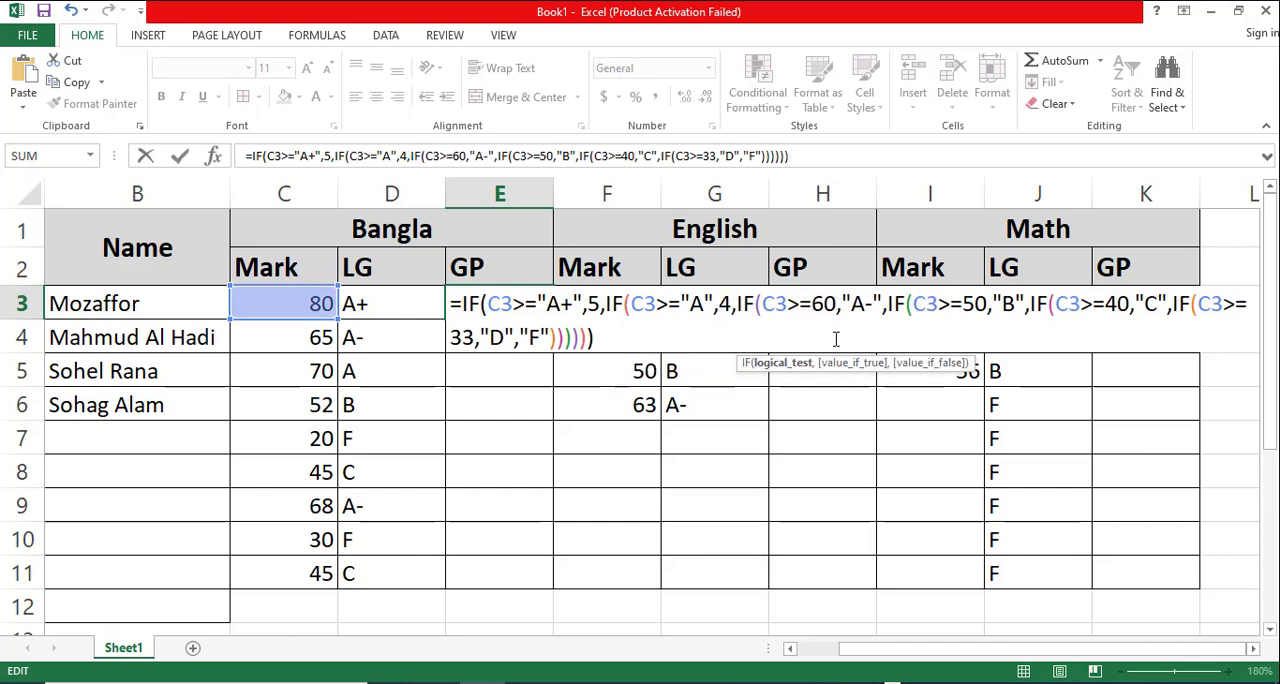
key("Delete")
key("BackSpace")
key("BackSpace")
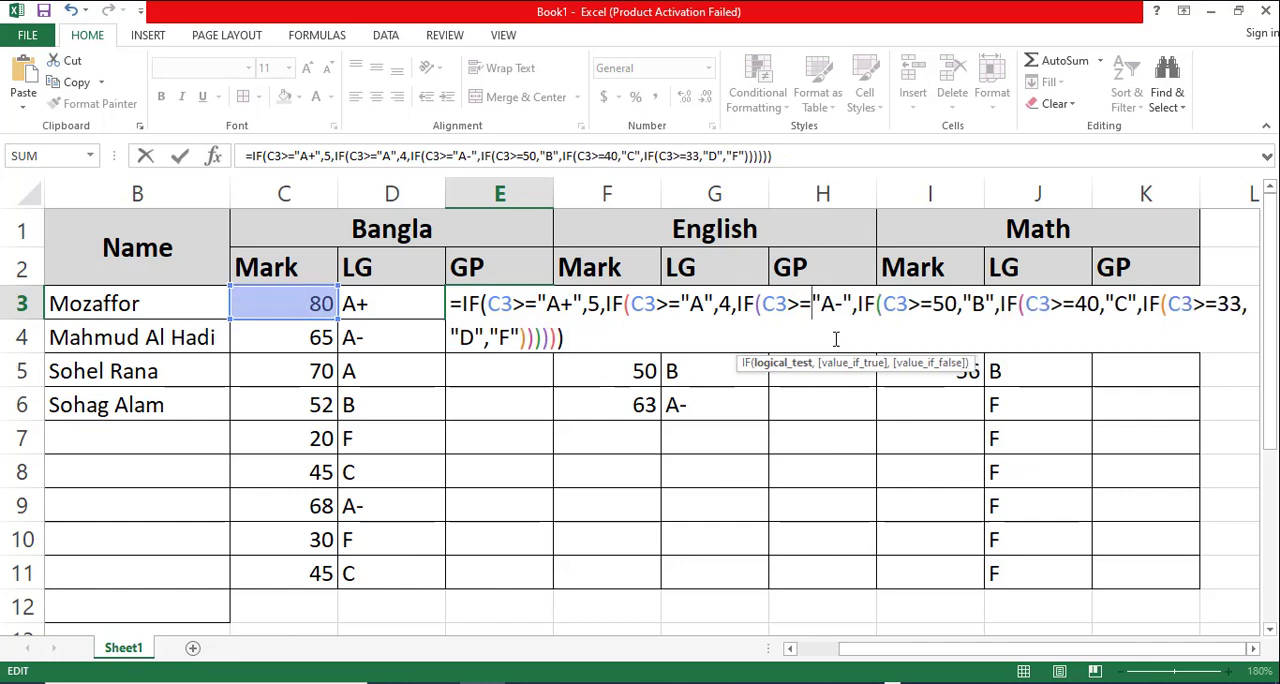
left_click(857, 305)
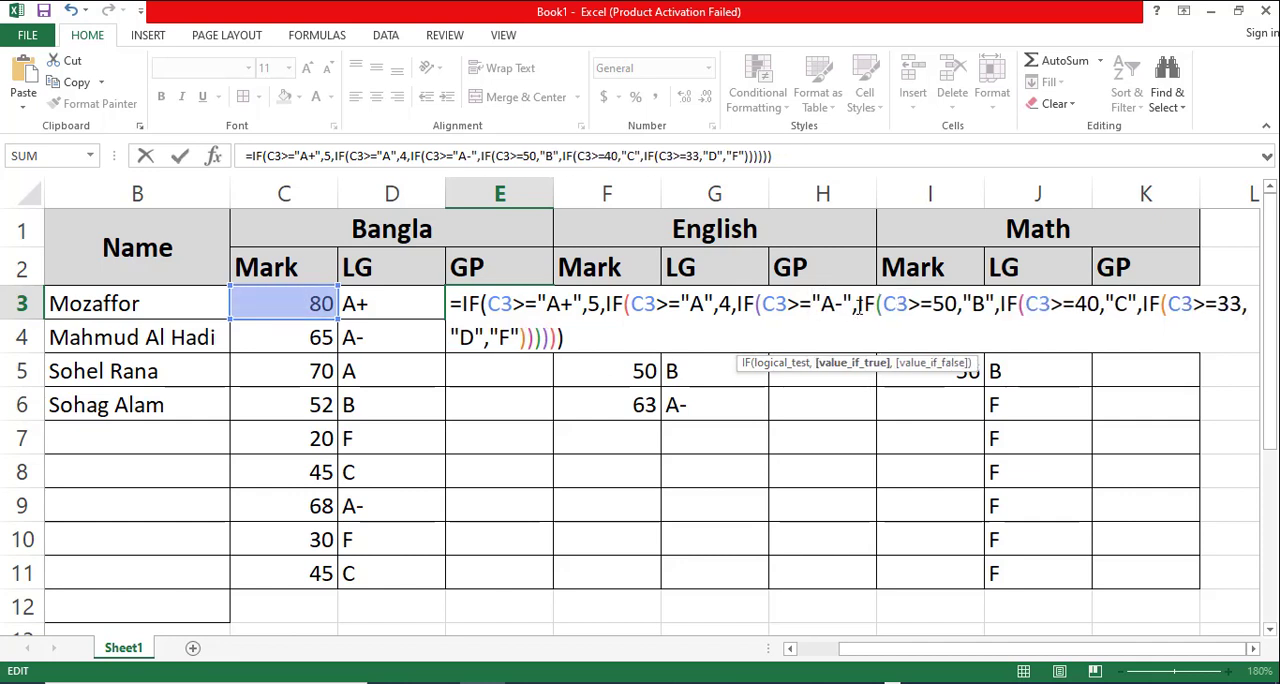
type("3.5")
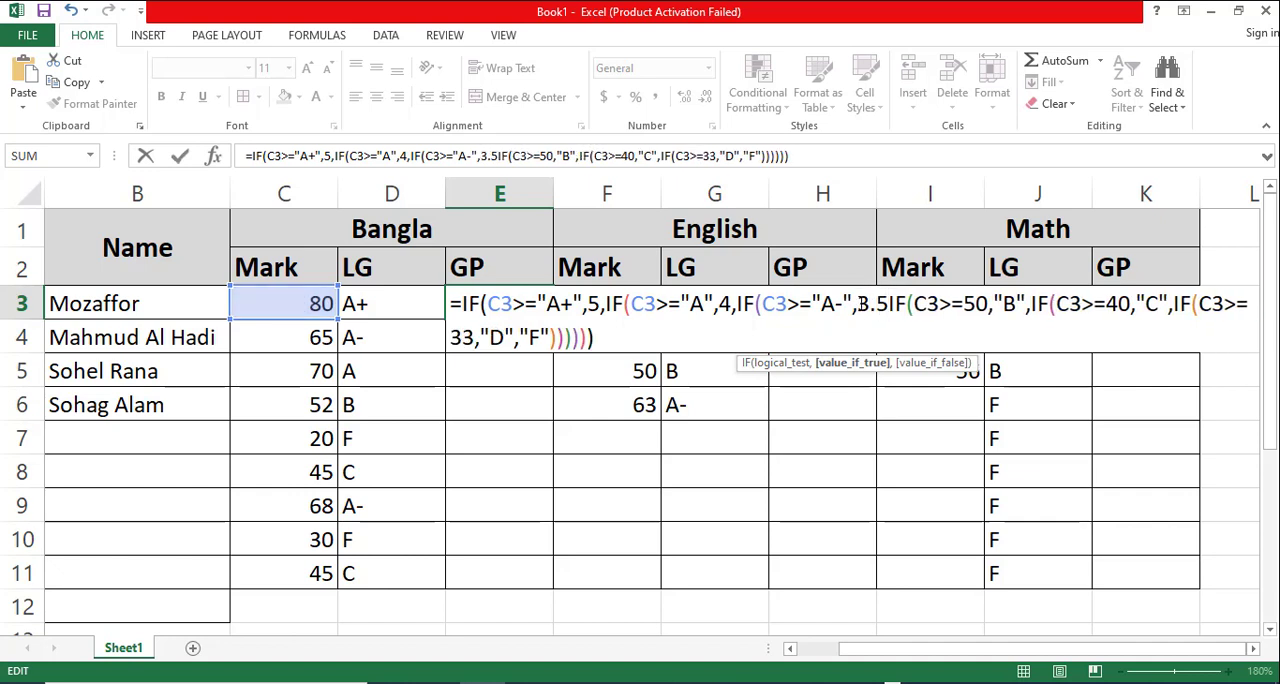
type(",")
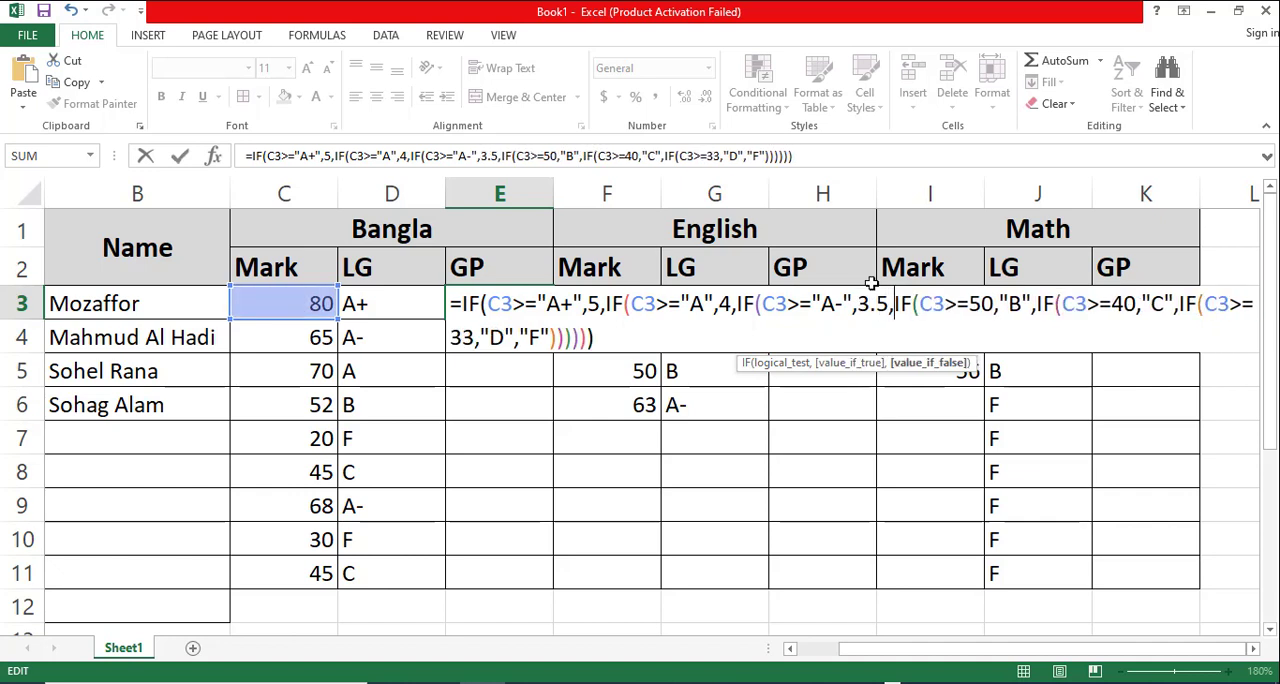
- Rewrite the fourth condition of the E3 formula as C3>="B" with 3 as its true value
left_click(971, 305)
key("Delete")
key("Delete")
key("Delete")
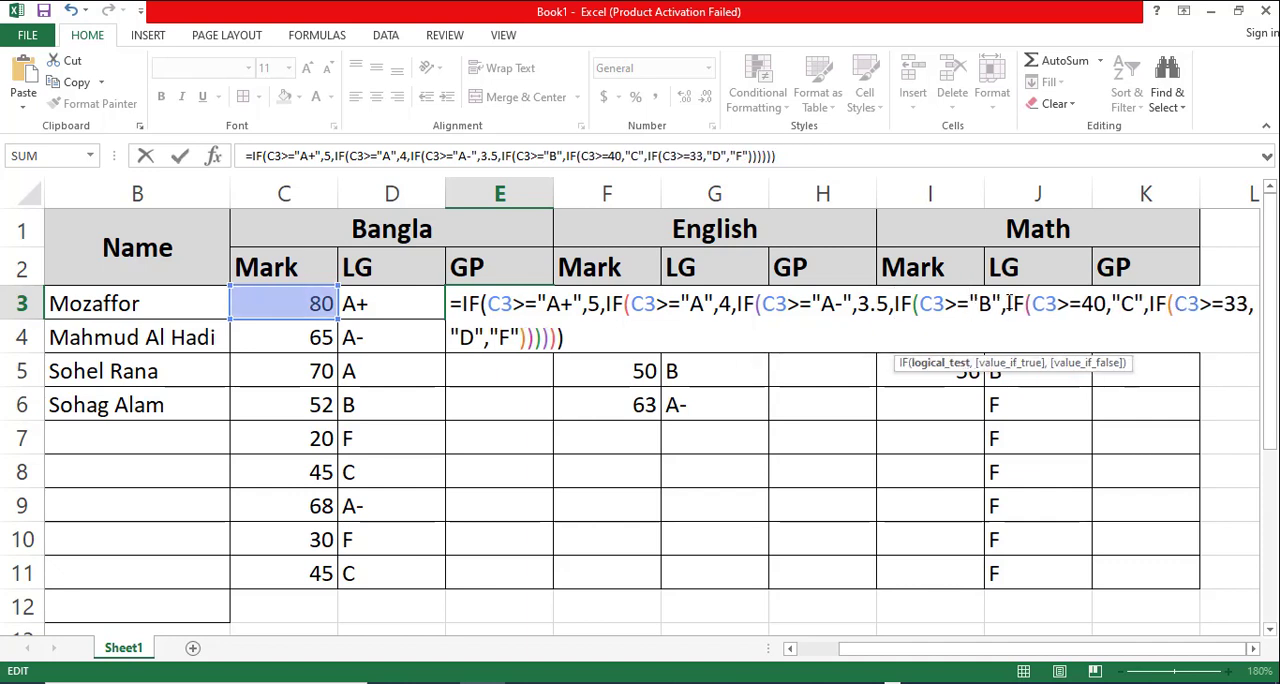
left_click(1007, 303)
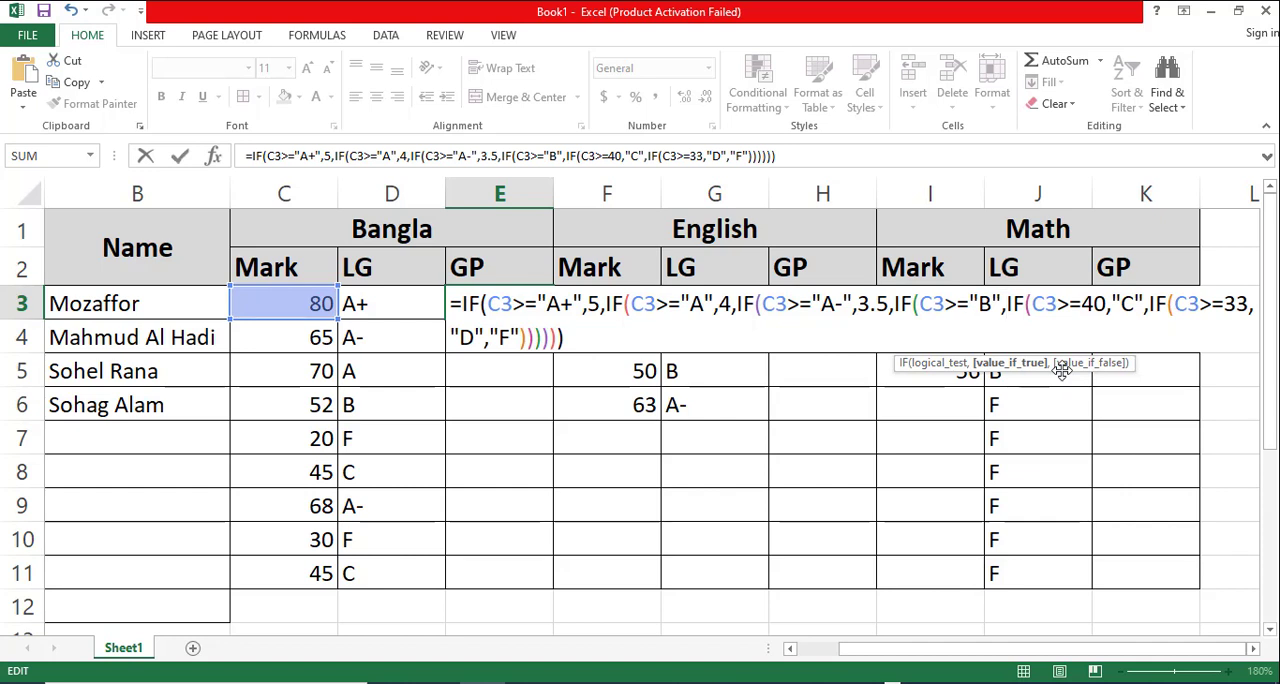
type("3")
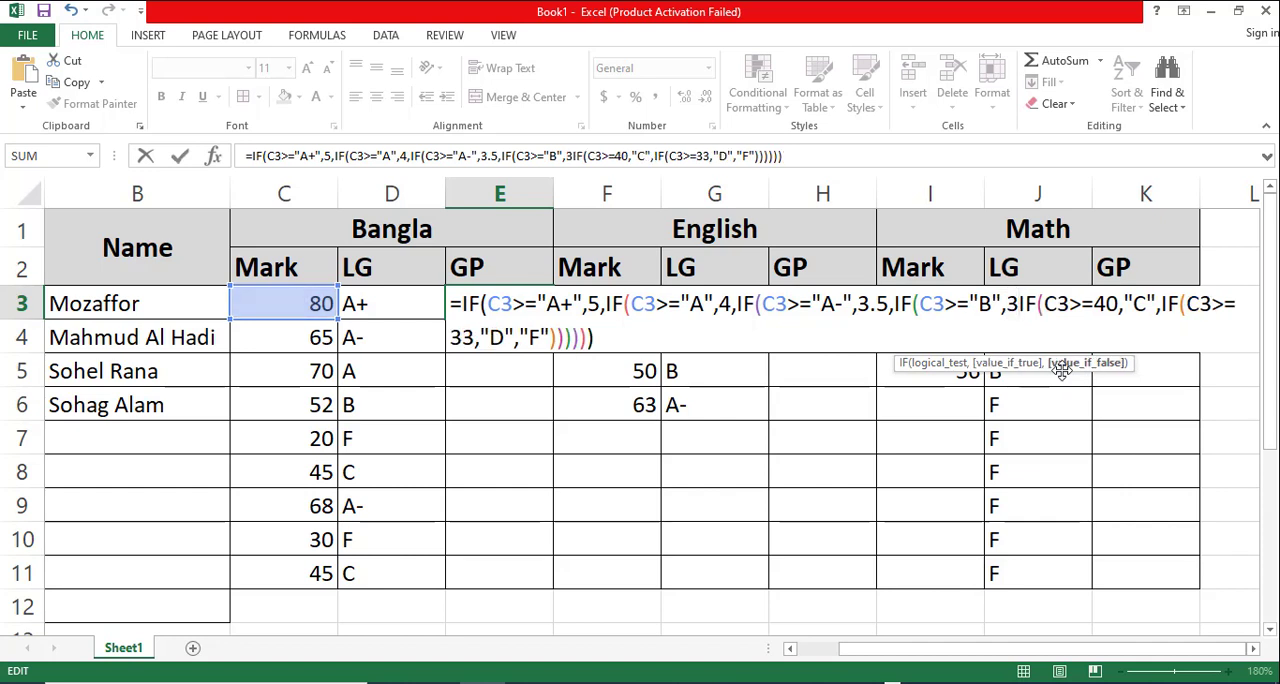
type(",")
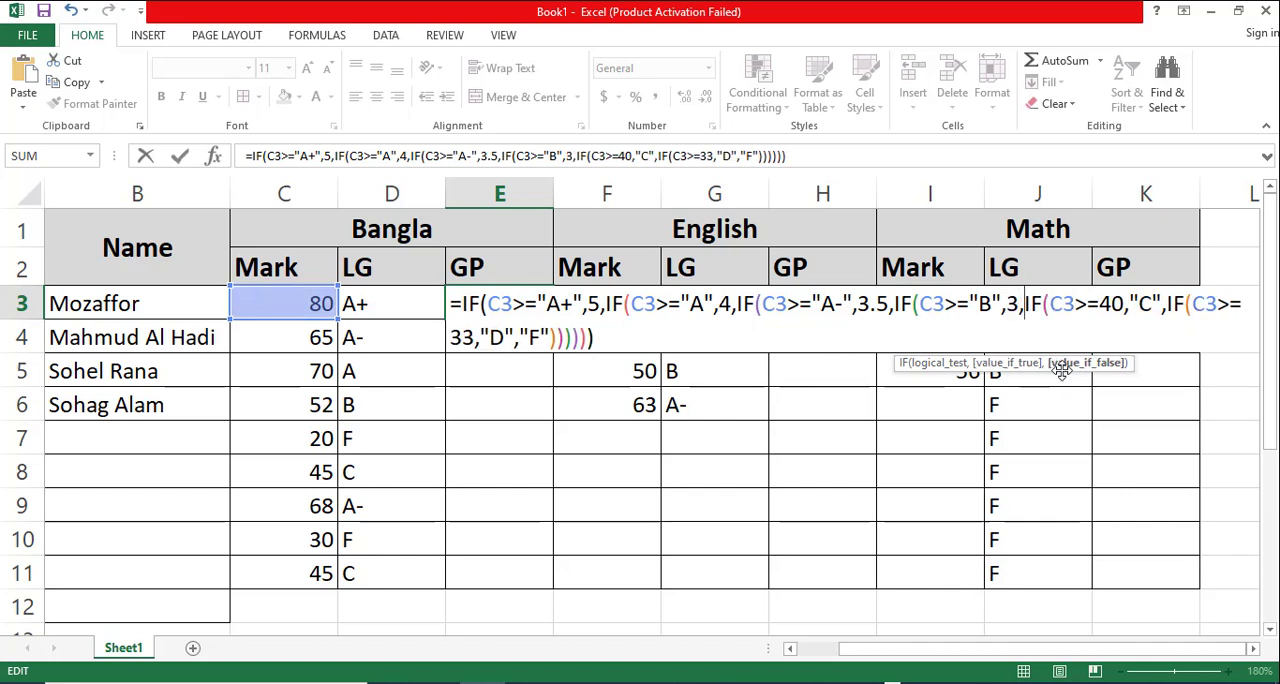
- Rewrite the fifth condition of the E3 formula as C3>="C" and put 2 after it
left_click(1100, 305)
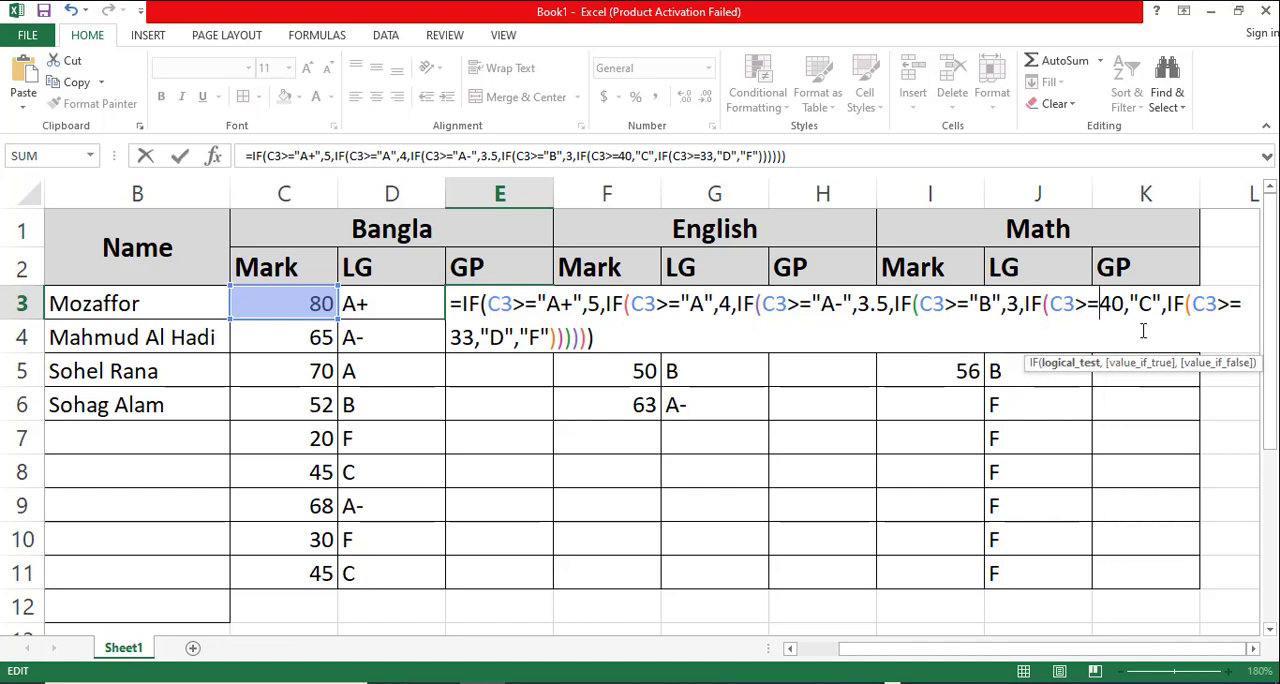
key("Delete")
key("Delete")
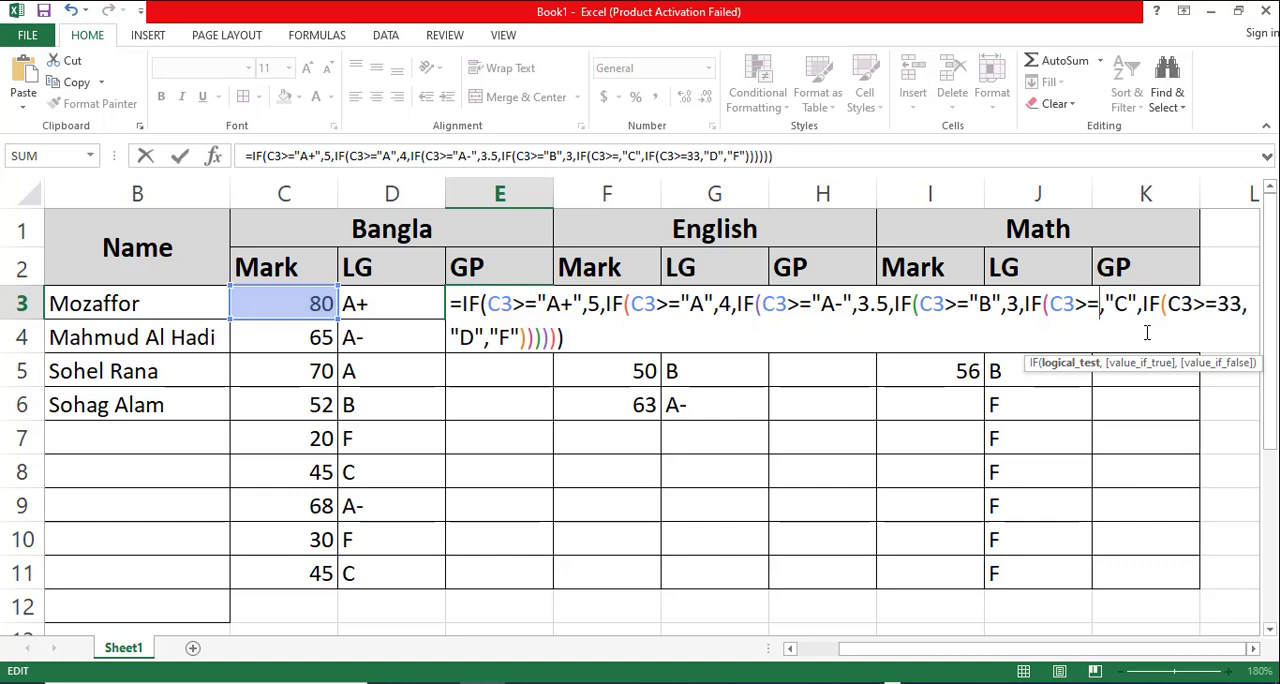
key("Delete")
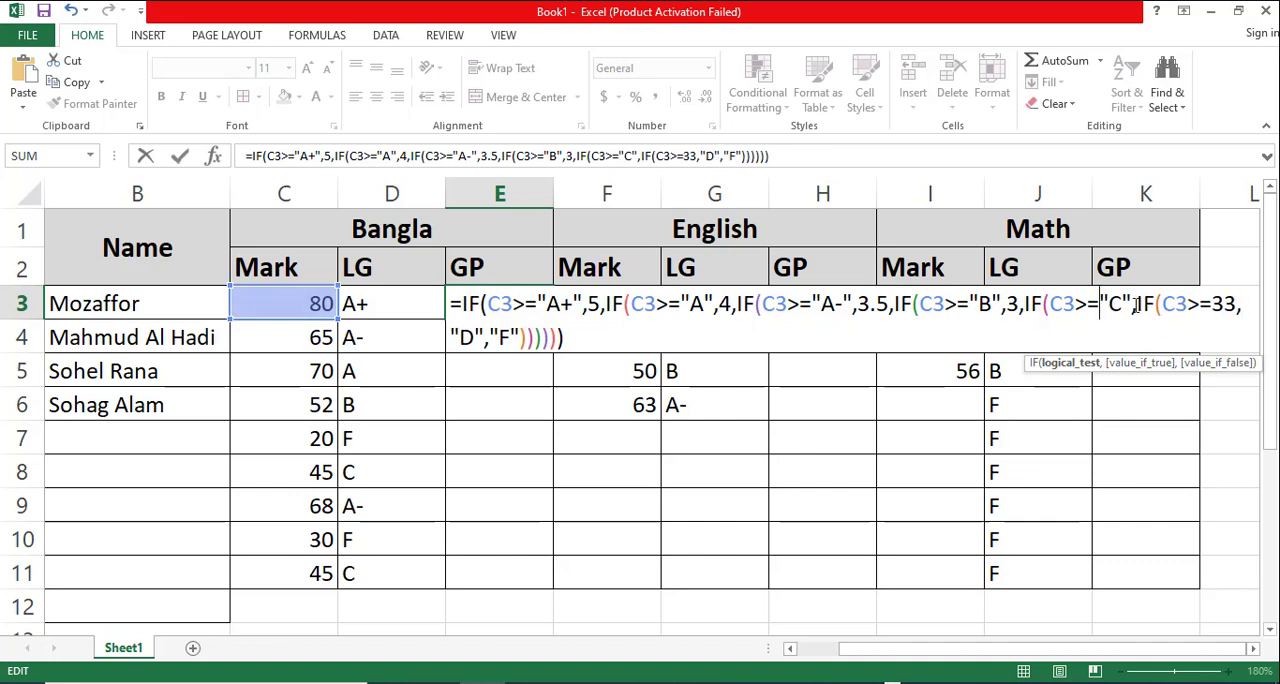
type("2")
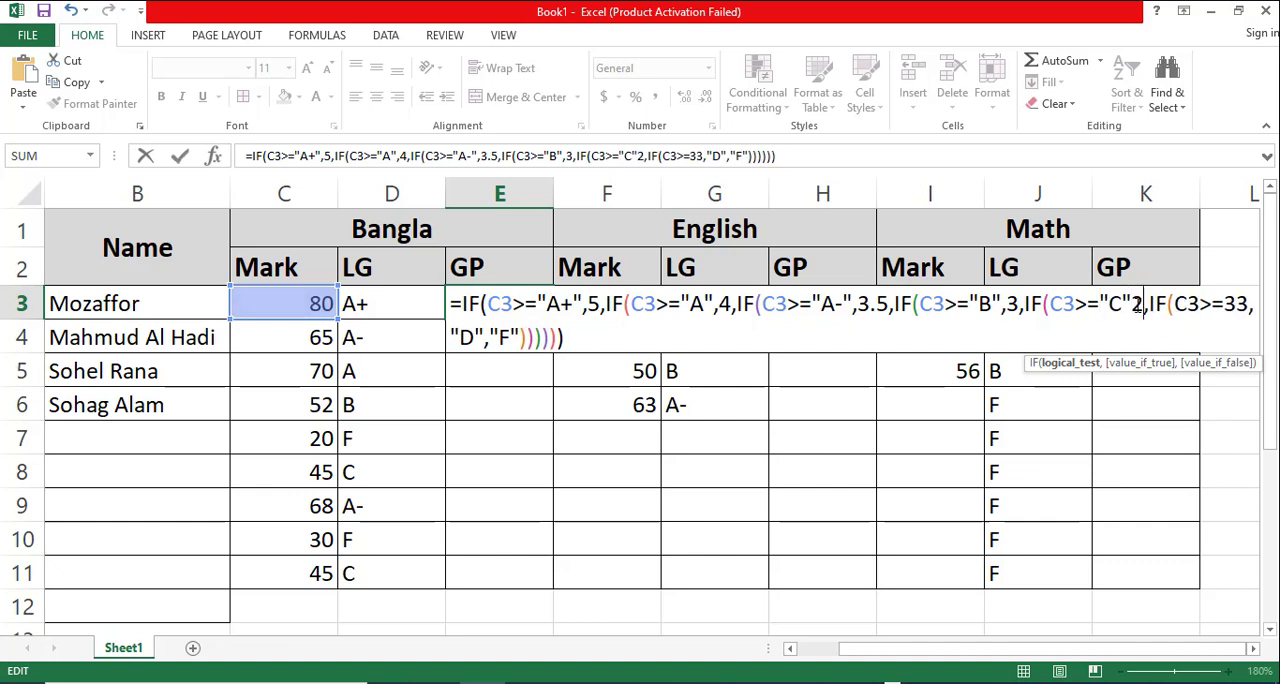
- Rewrite the sixth condition of the E3 formula as C3>="D" and put 1 after it
left_click(1226, 303)
key("Delete")
key("Delete")
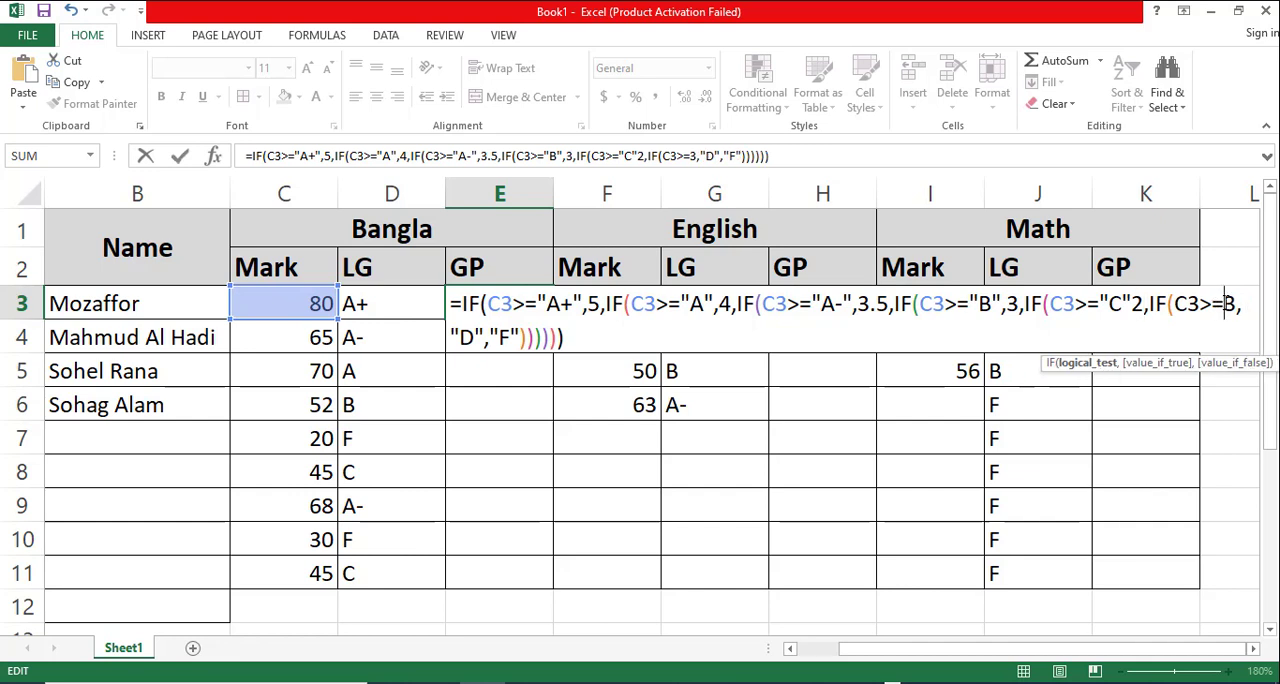
key("Delete")
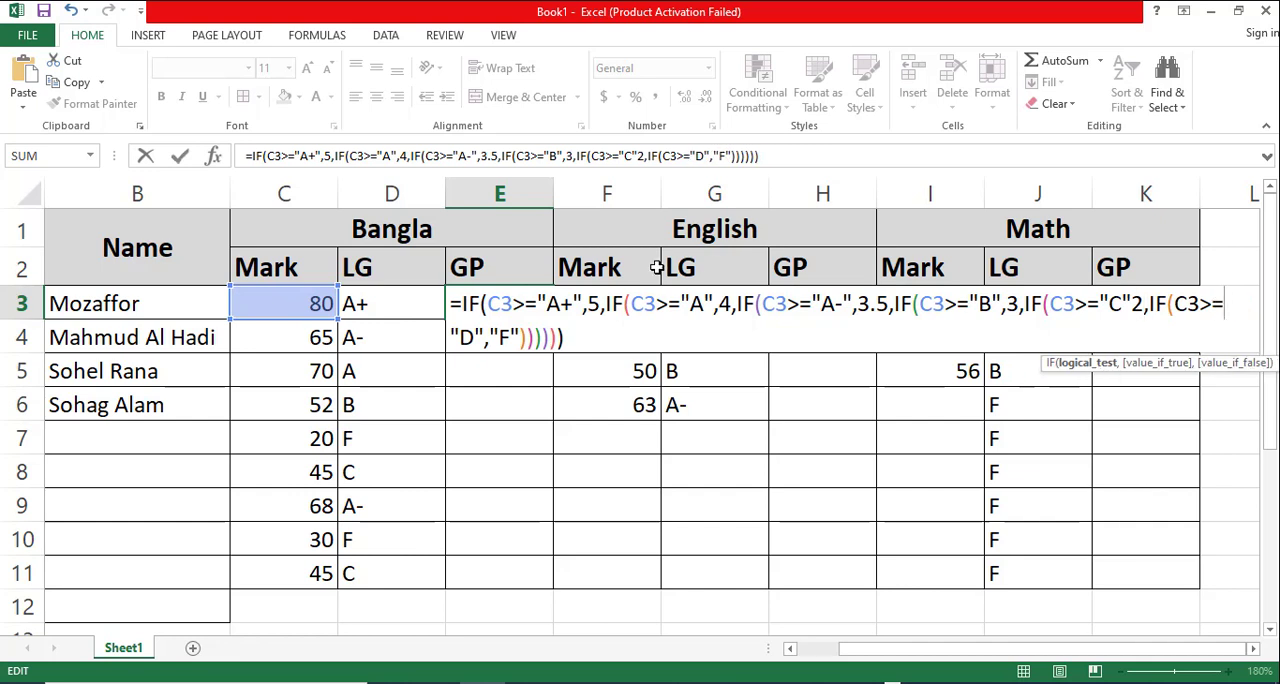
left_click(486, 338)
type(".")
key("BackSpace")
type("1")
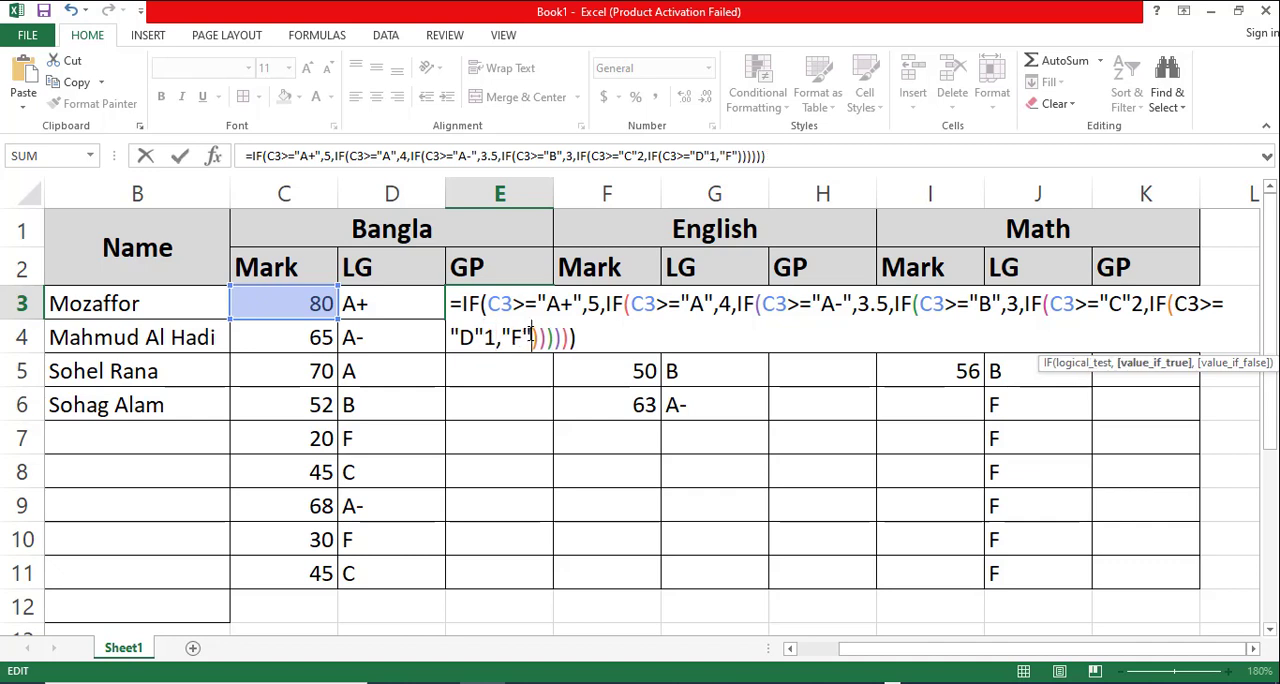
- Replace the final "F" result of the E3 formula with 0
key("BackSpace")
key("BackSpace")
key("BackSpace")
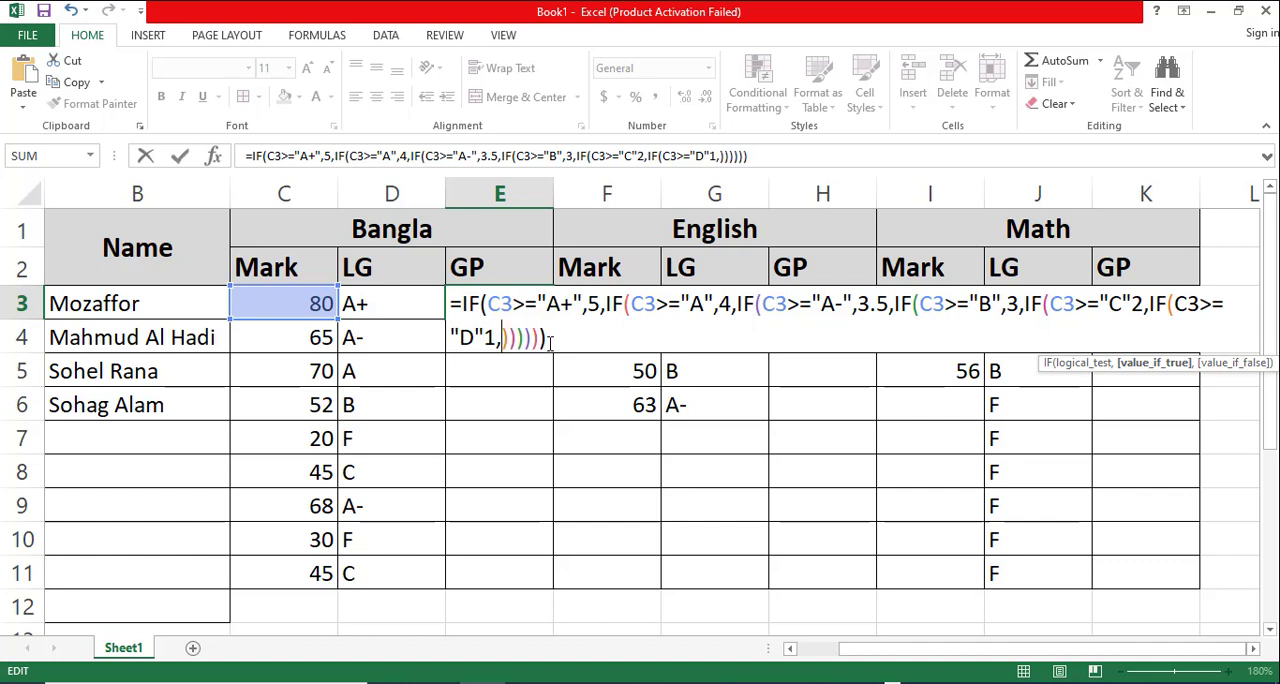
type("0")
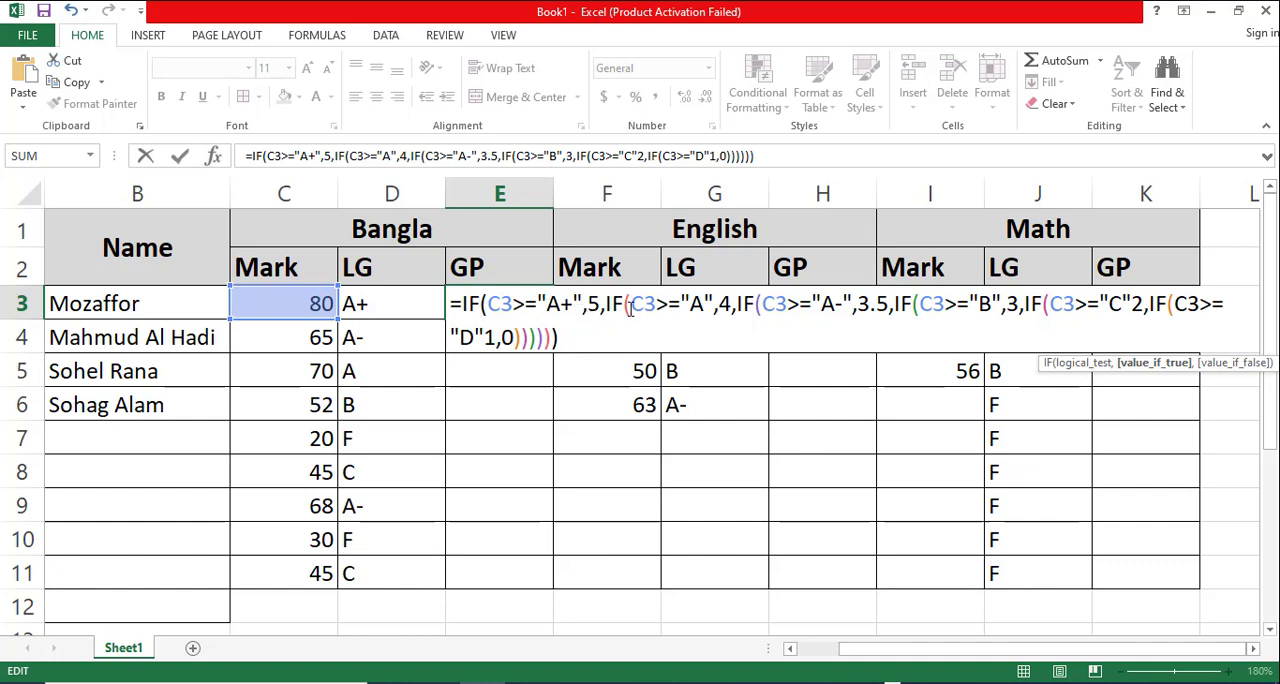
- Change the comparison operator from >= to = in all six conditions of the E3 formula and try to enter it
left_click(525, 308)
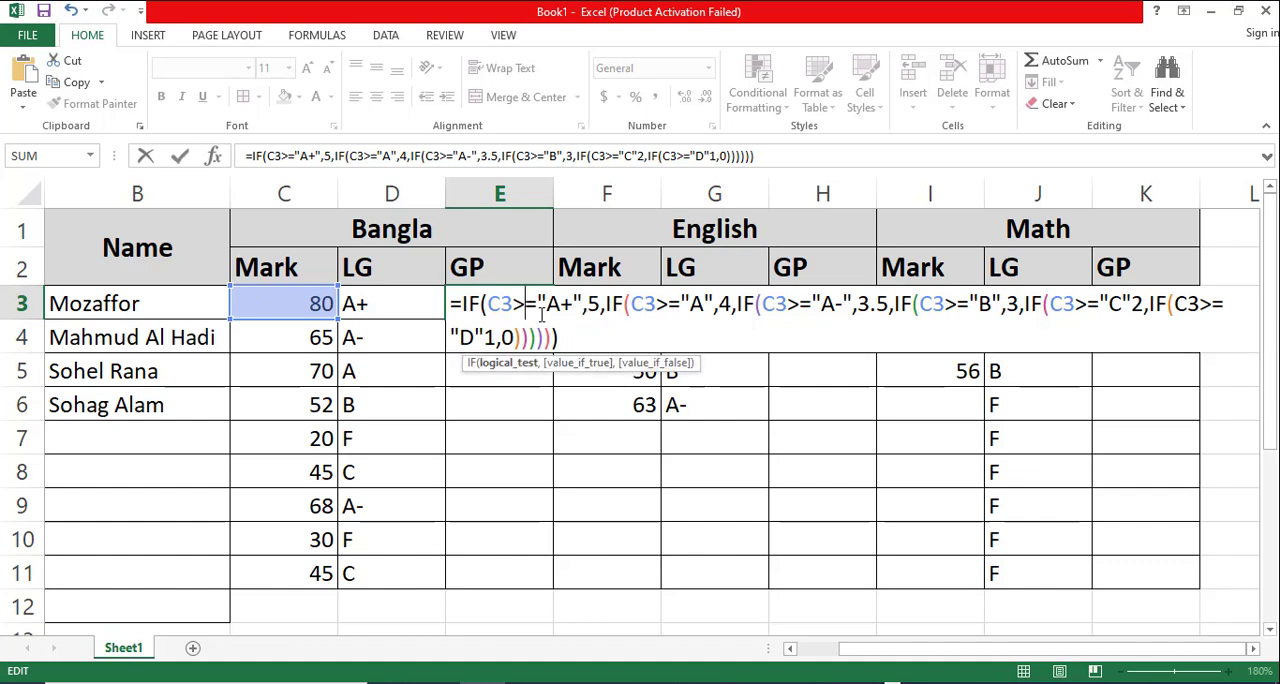
key("BackSpace")
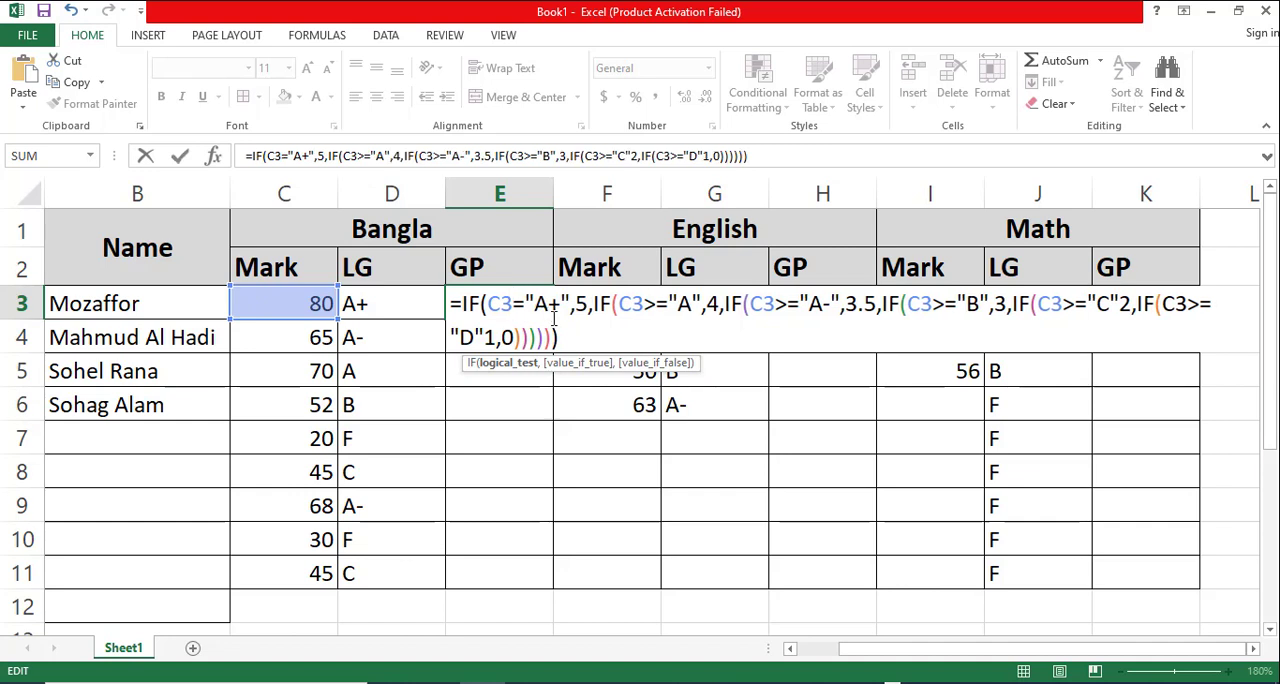
left_click(655, 305)
key("BackSpace")
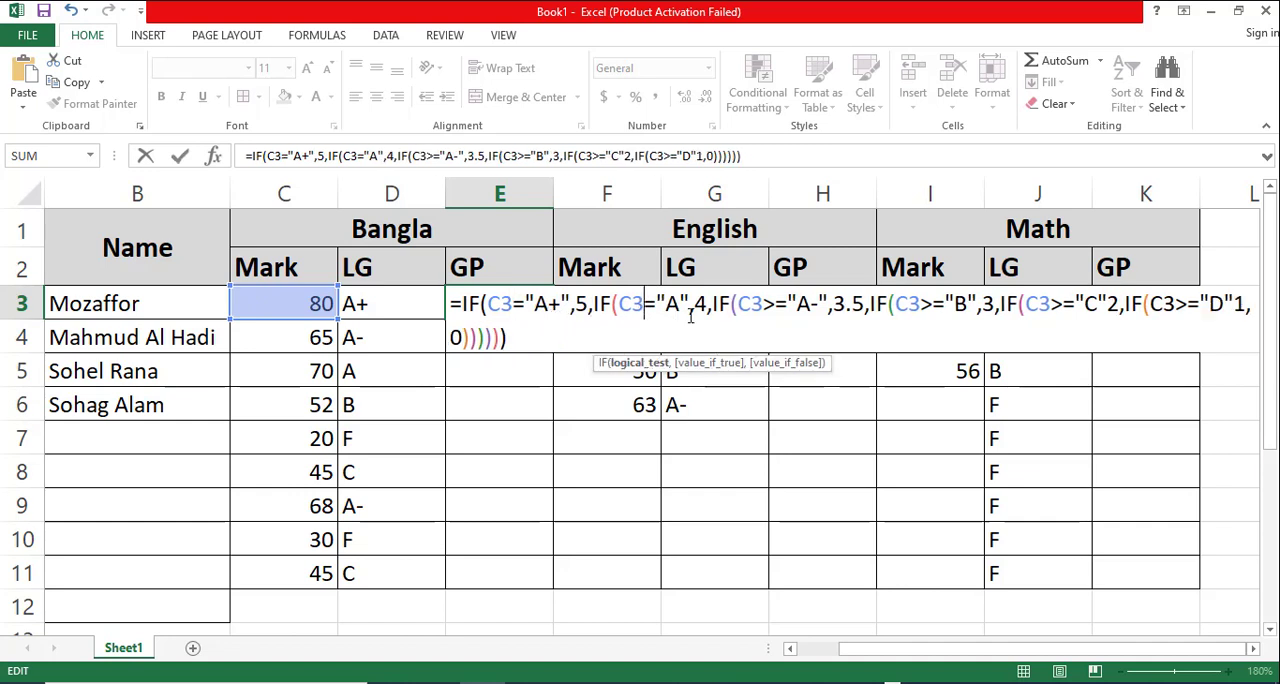
left_click(776, 304)
key("BackSpace")
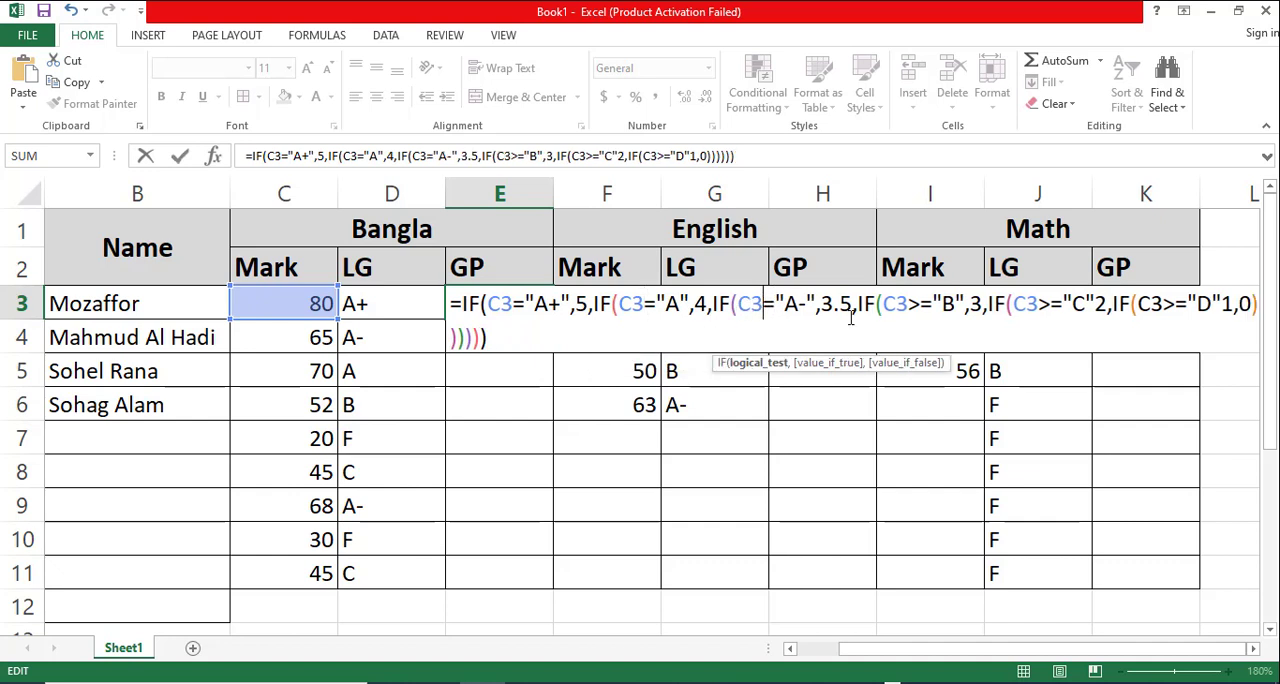
left_click(921, 304)
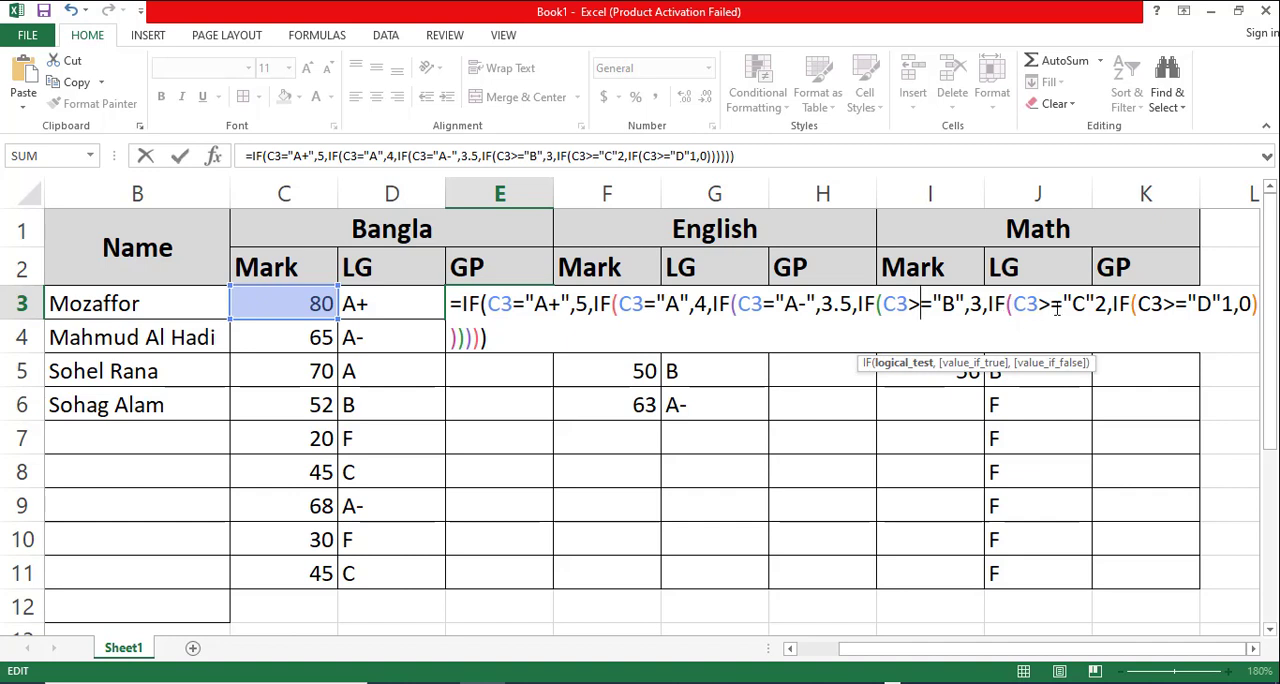
key("BackSpace")
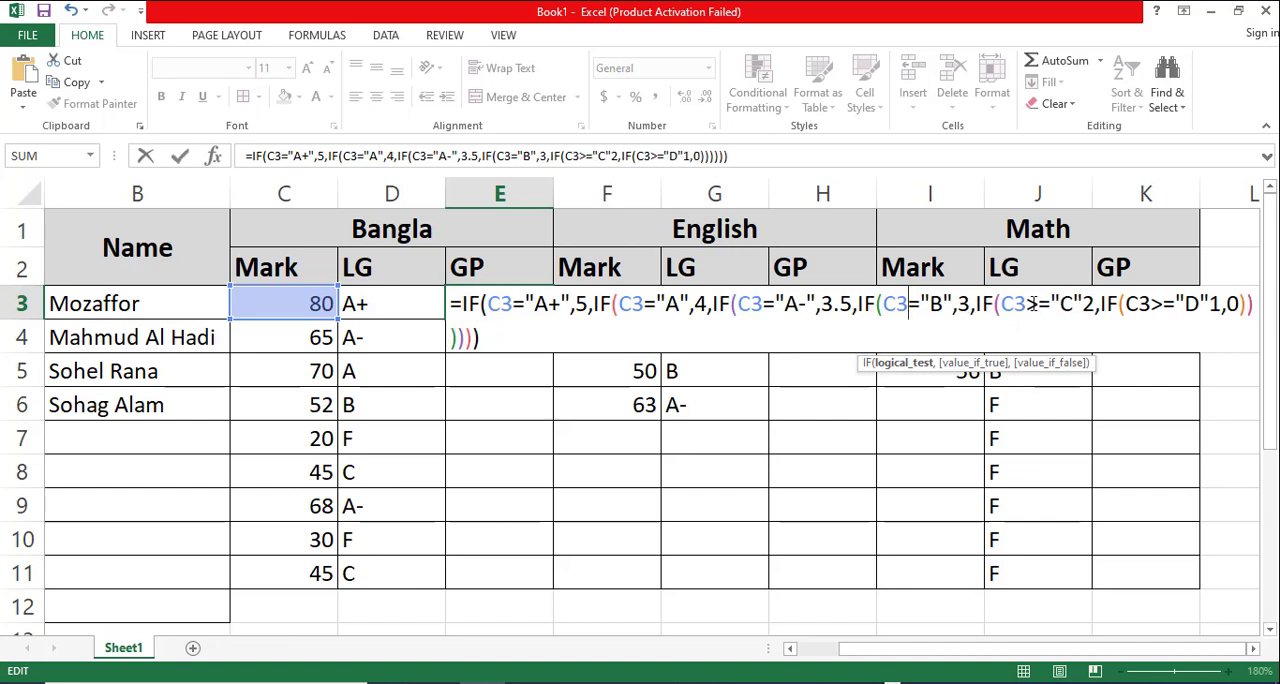
left_click(1034, 304)
key("BackSpace")
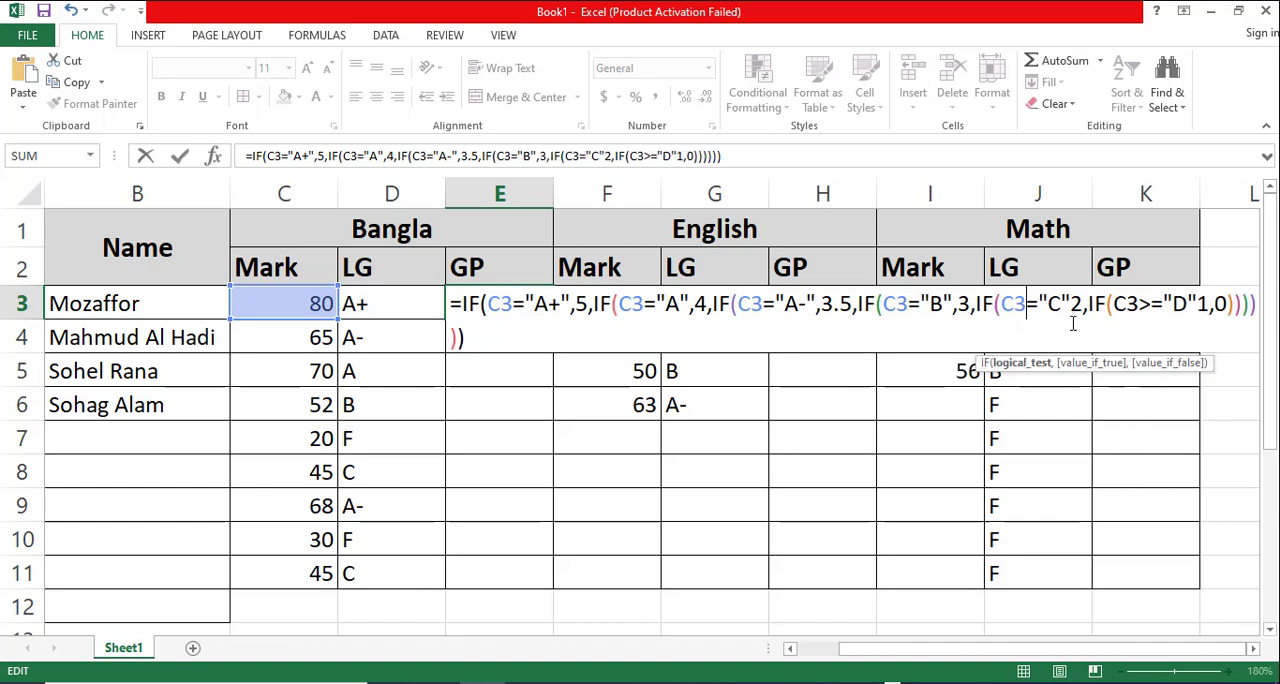
left_click(1149, 304)
key("BackSpace")
key("Return")
left_click(610, 452)
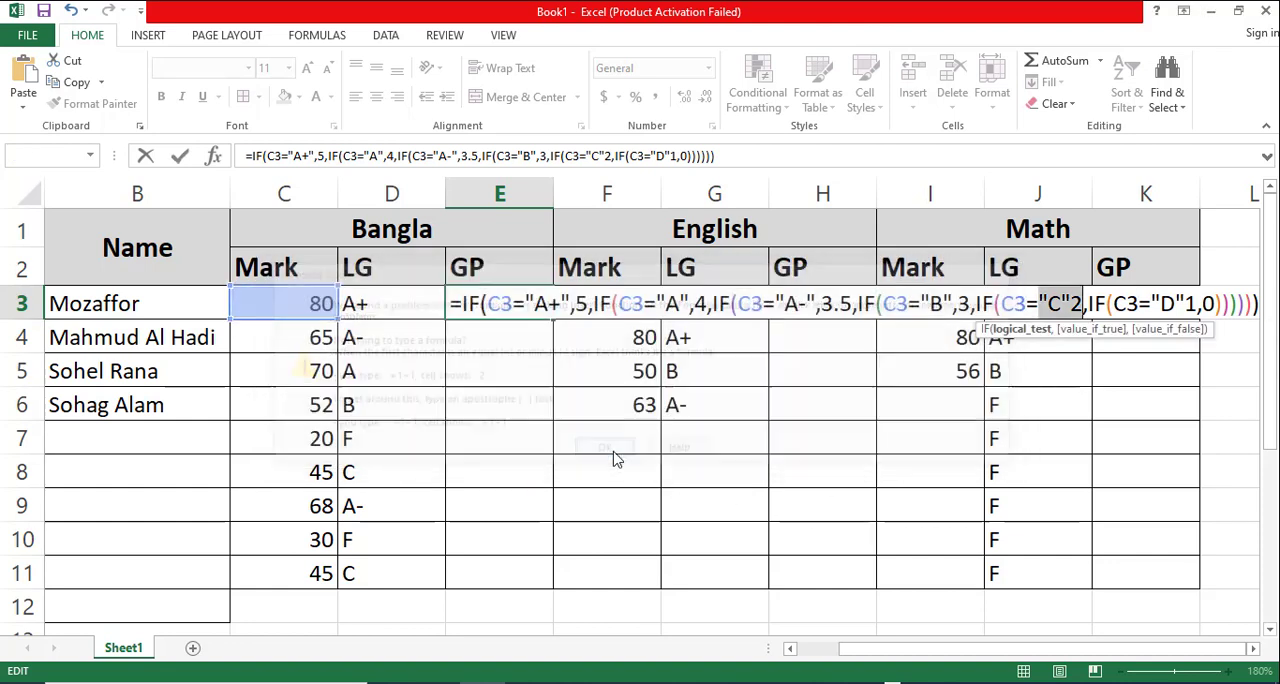
- Insert the missing commas after "C" and "D" in the E3 formula, enter it and fill it down through E11
left_click(1073, 304)
type(",")
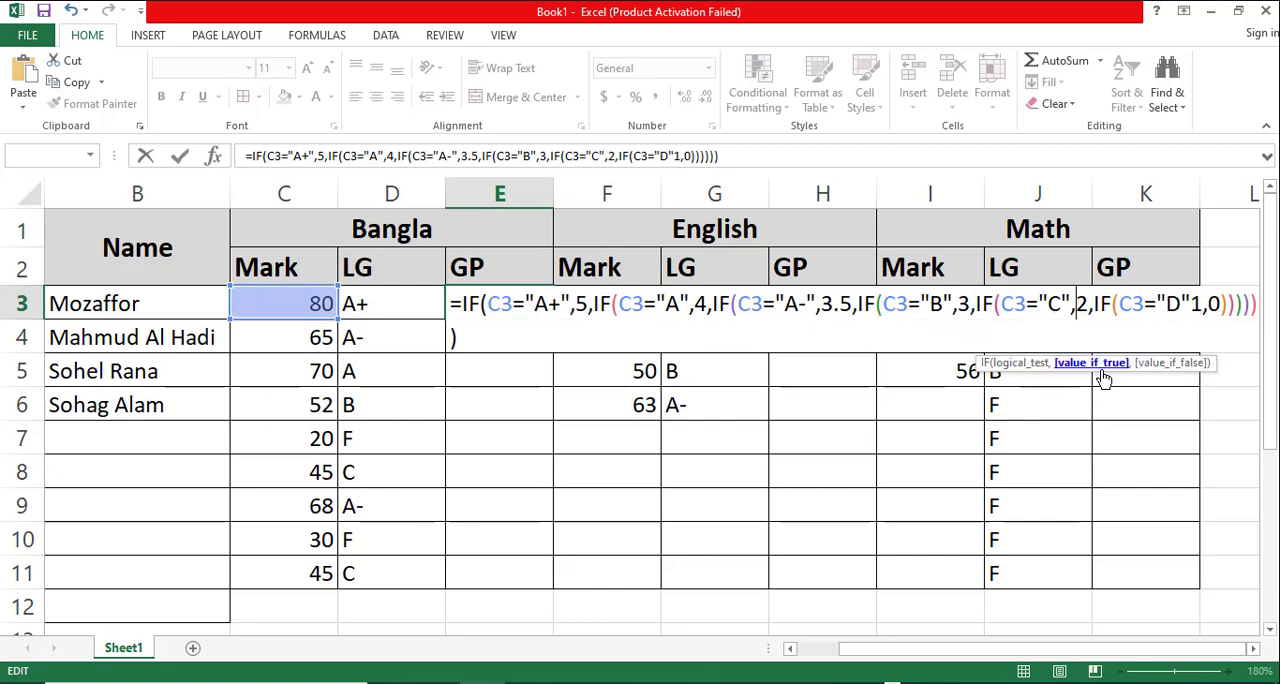
key("Return")
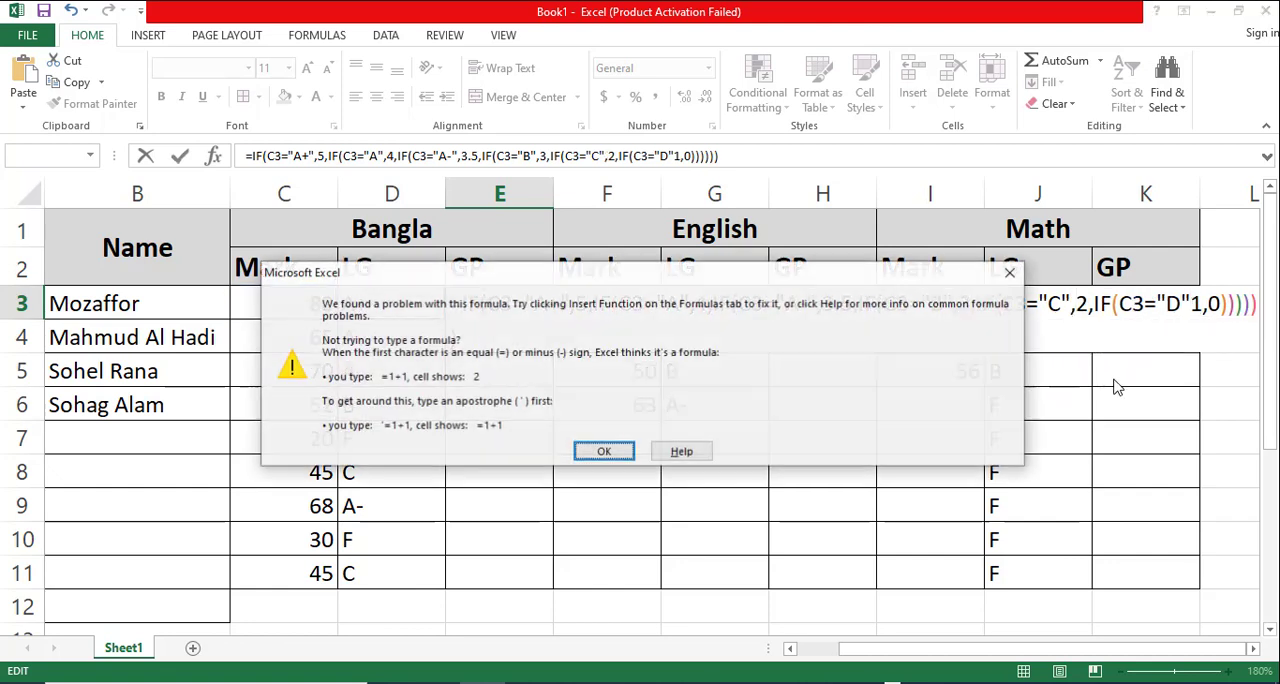
left_click(604, 452)
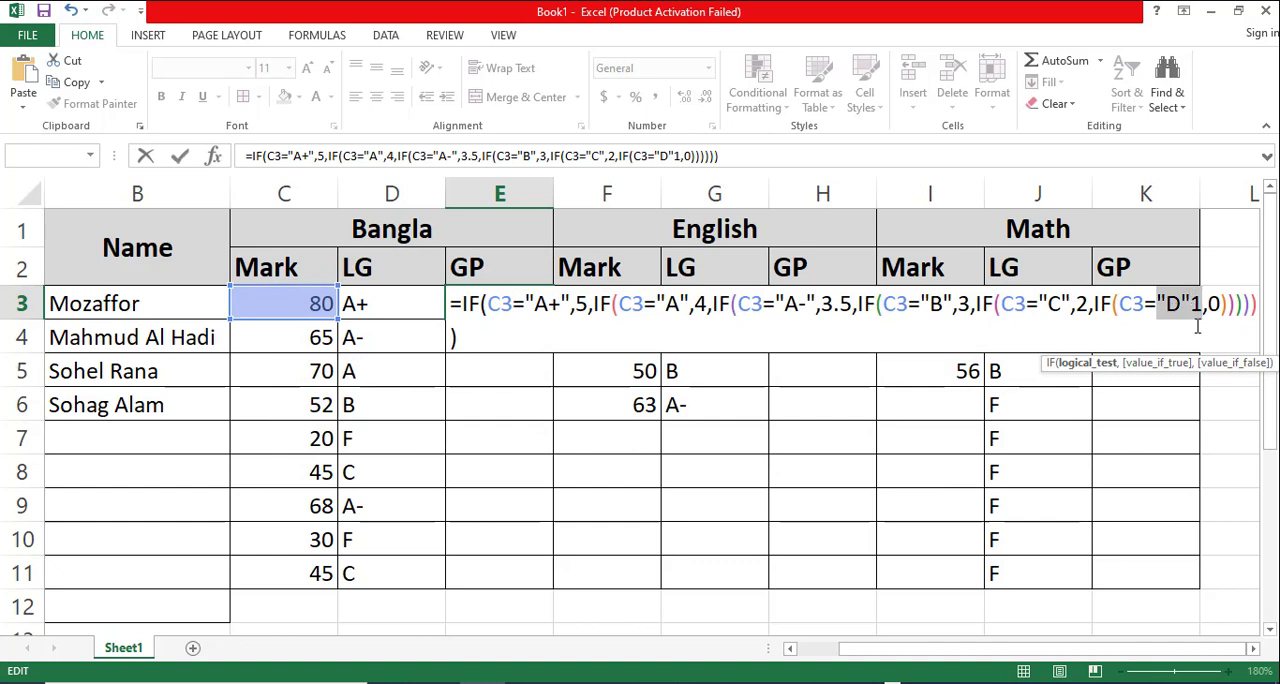
left_click(1190, 304)
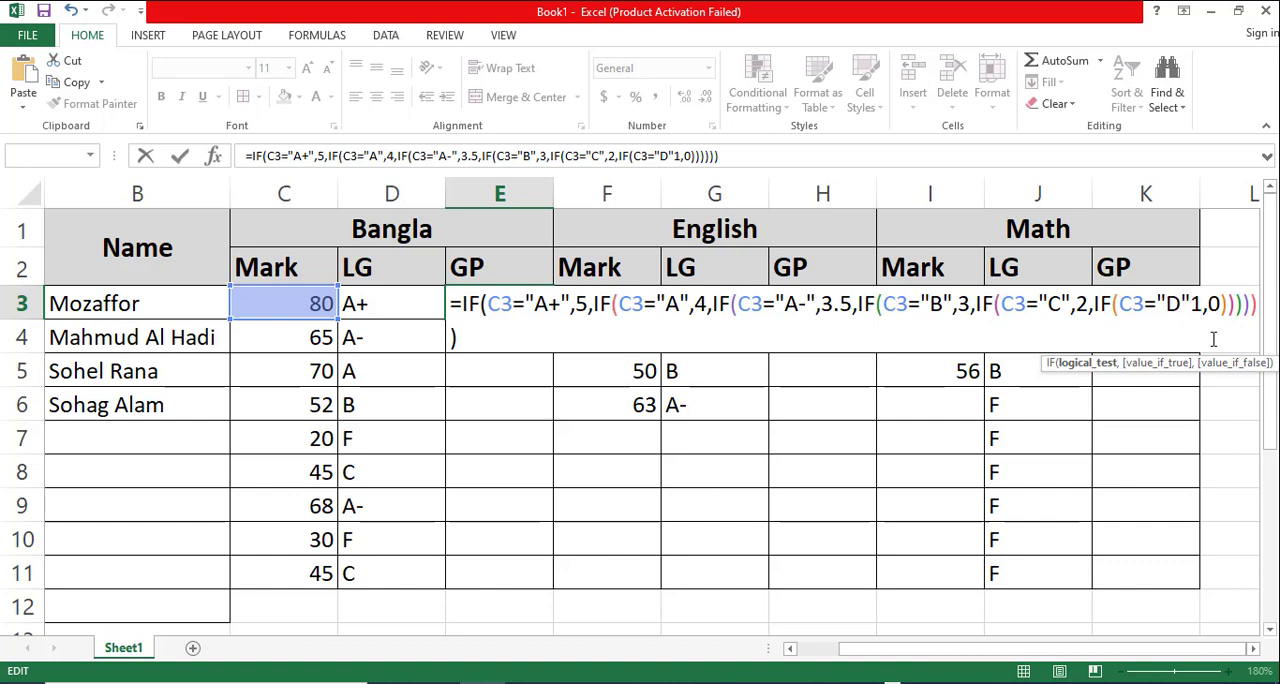
type(",")
key("Return")
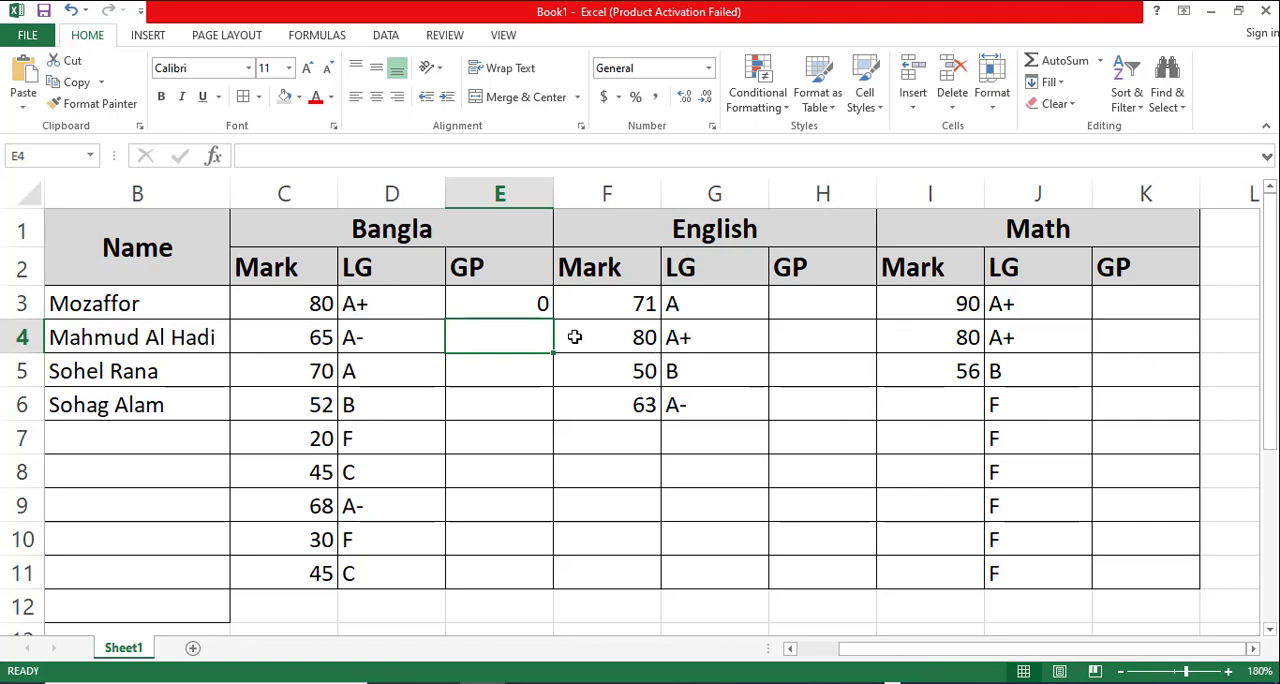
left_click(522, 309)
left_click_drag(552, 320, 568, 569)
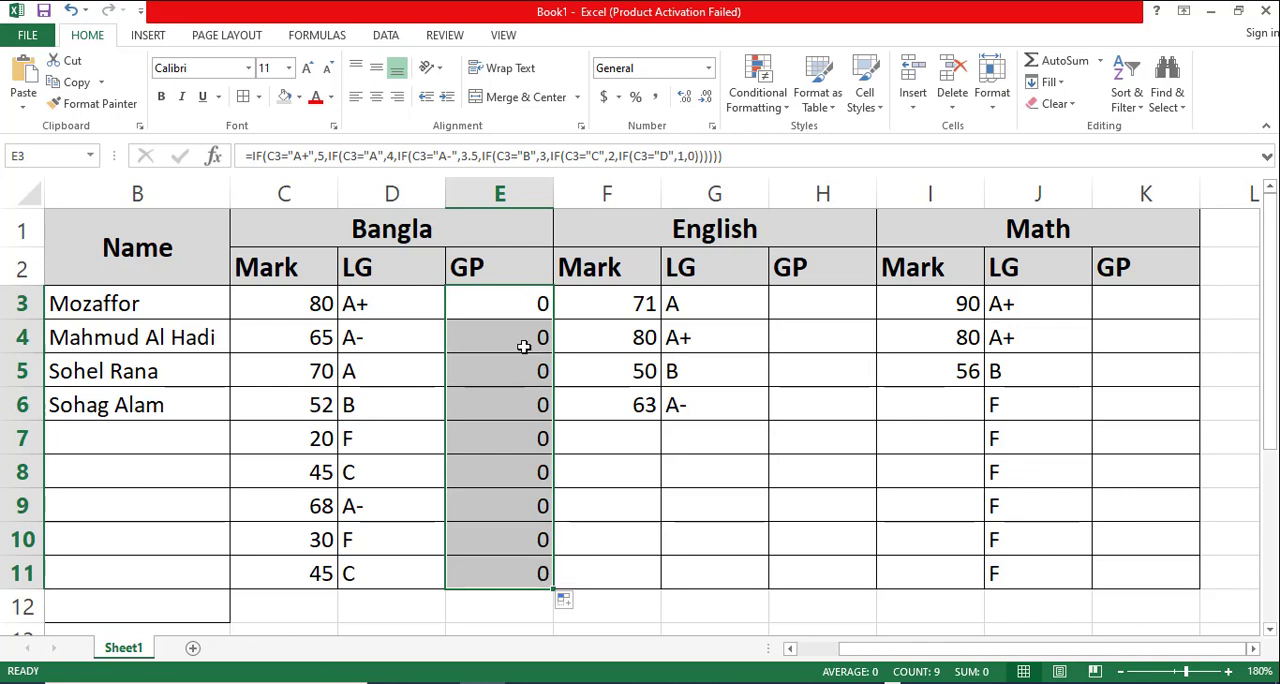
- Try to replace every "c" with "D" in the E3 formula using Find and Replace
double_click(494, 300)
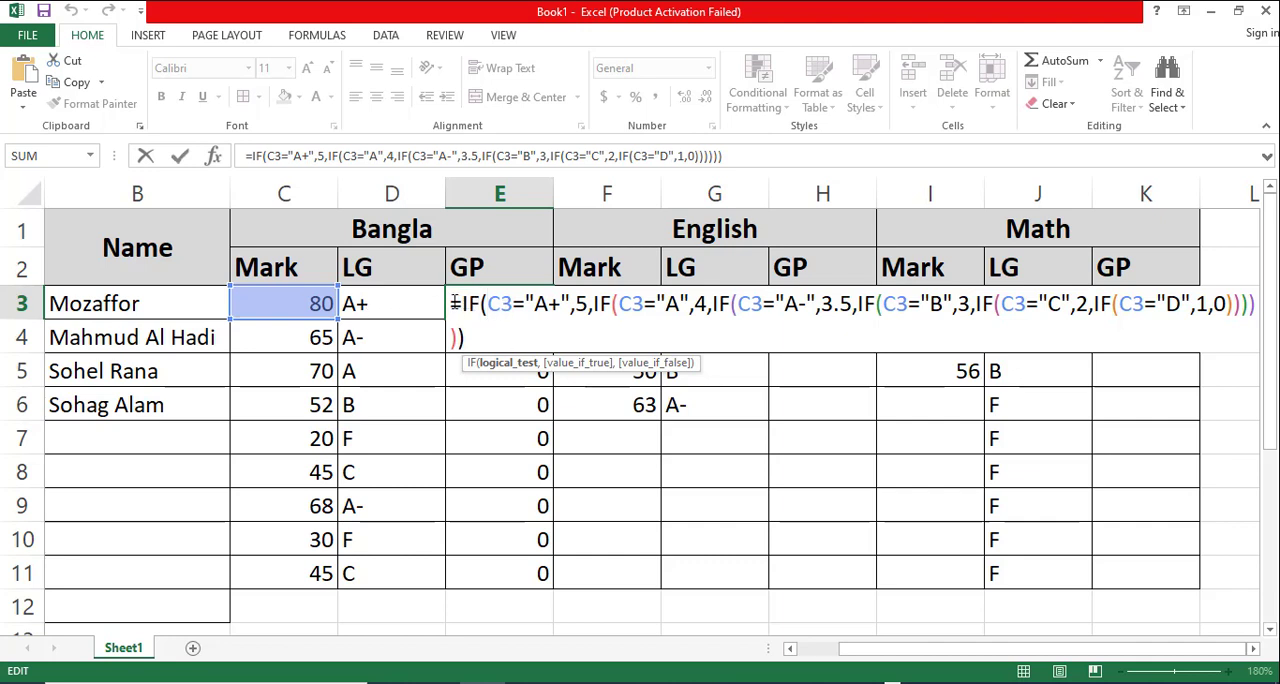
left_click_drag(453, 303, 487, 335)
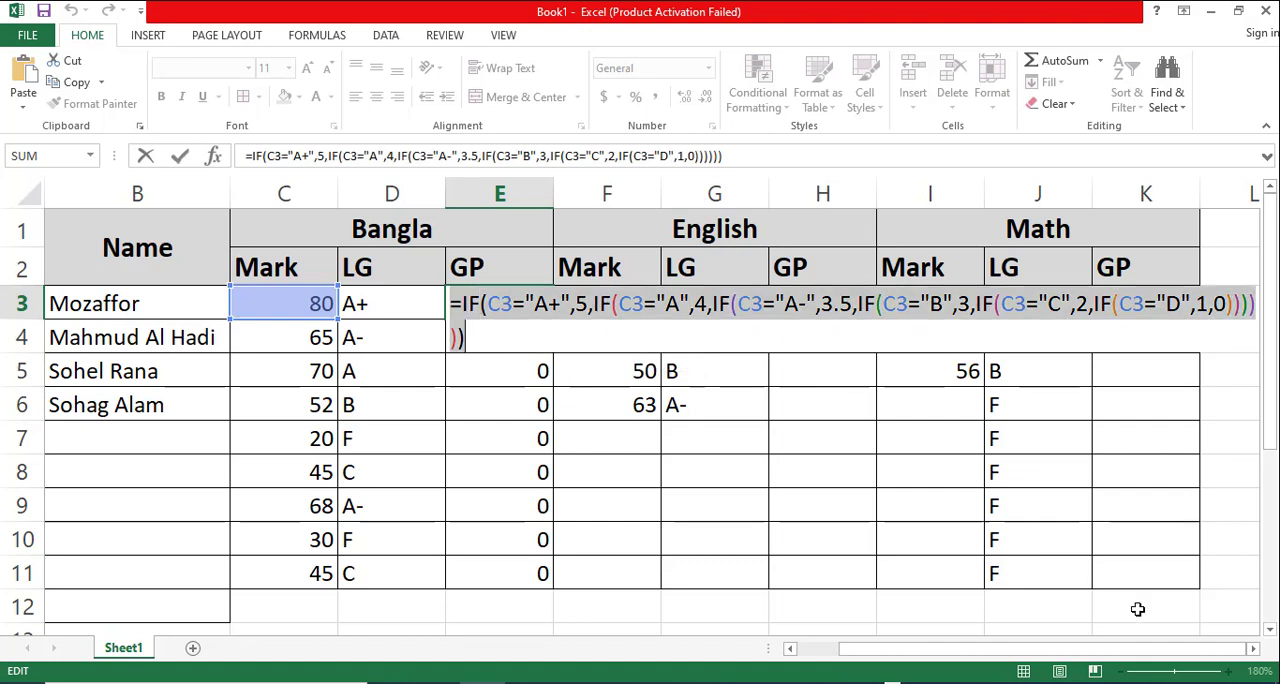
key("ctrl+f")
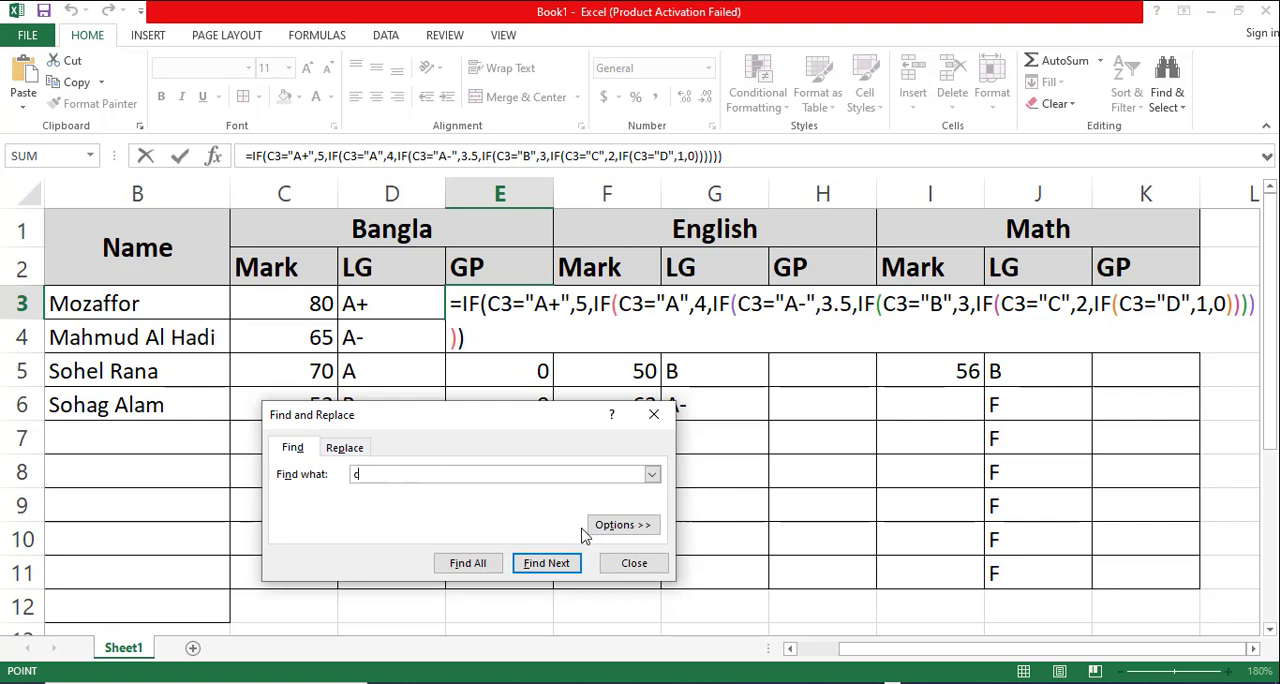
left_click(346, 448)
left_click(397, 495)
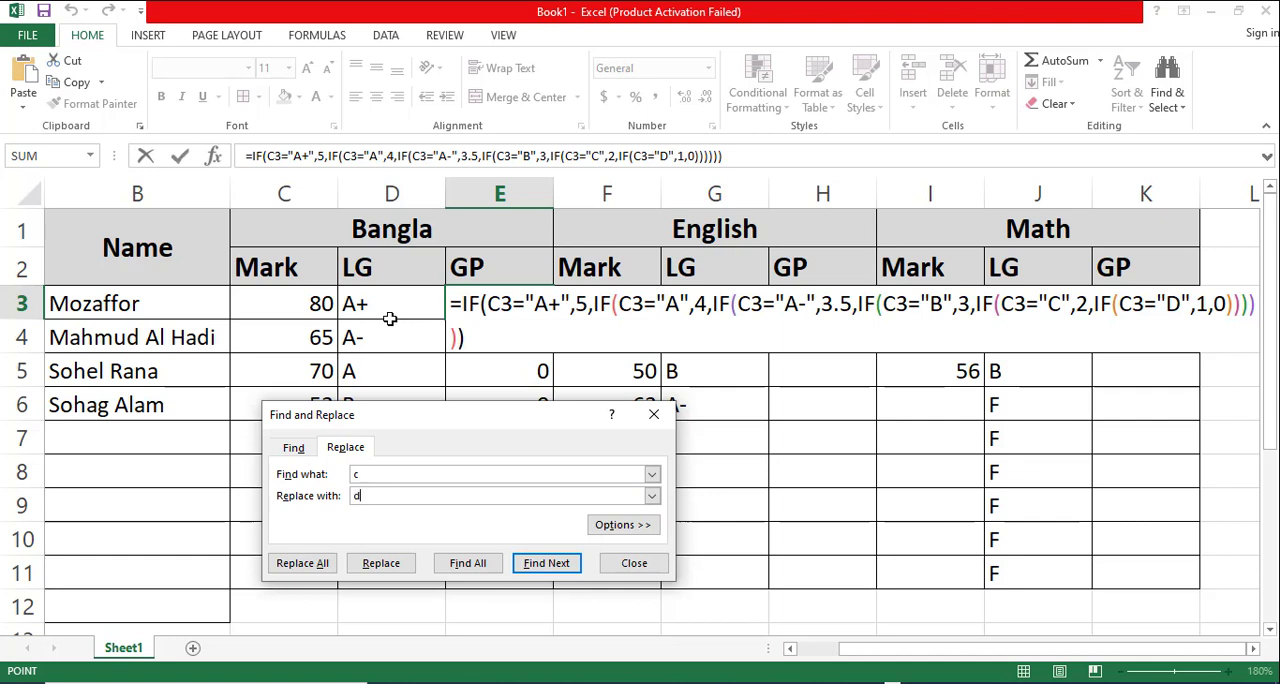
type("D")
left_click(302, 563)
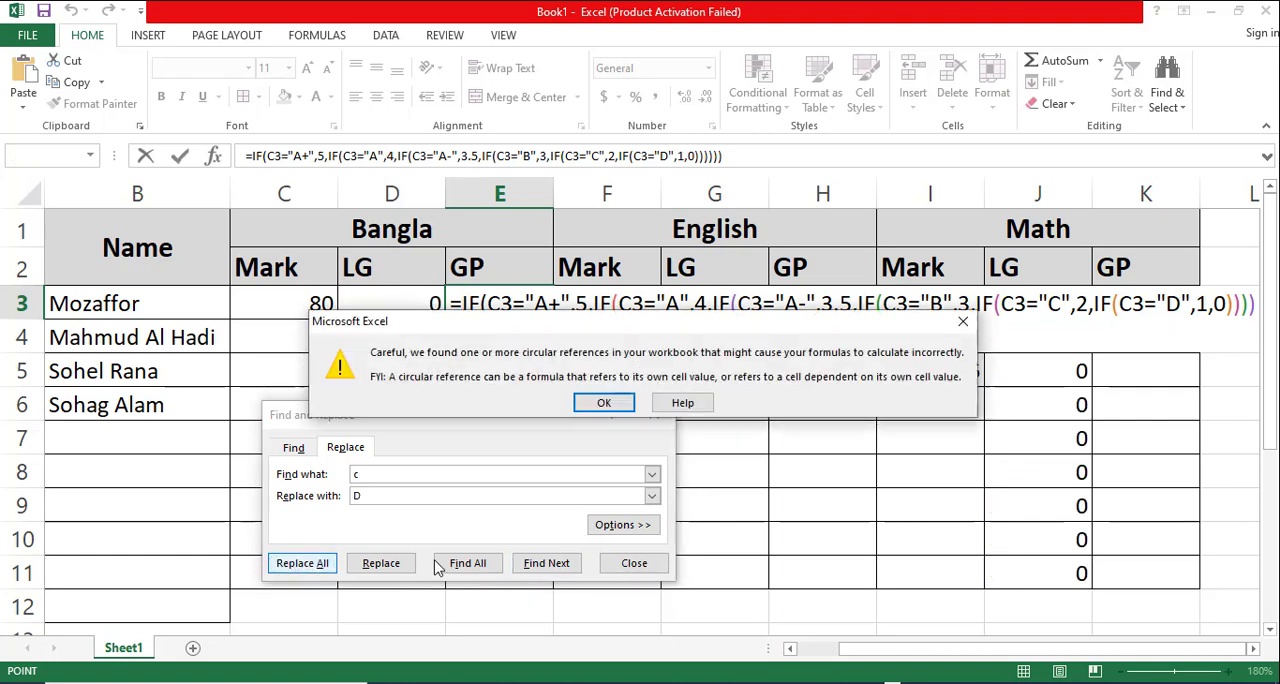
left_click(607, 402)
left_click(636, 398)
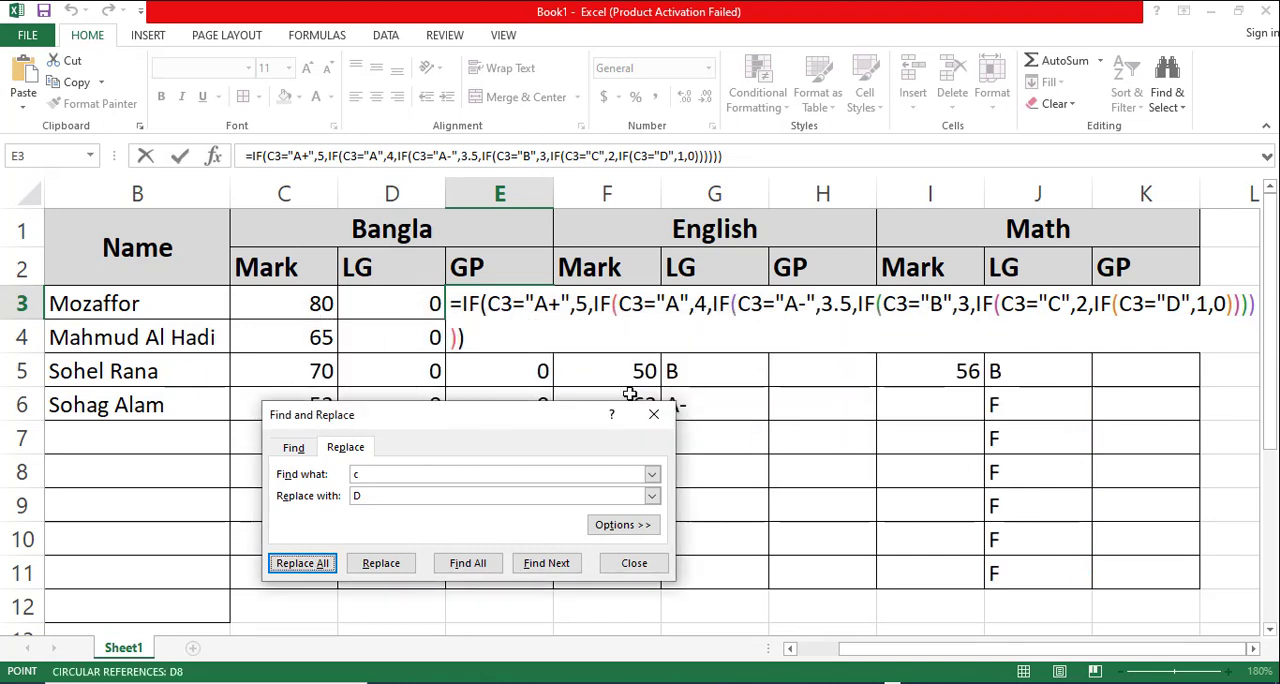
left_click(634, 563)
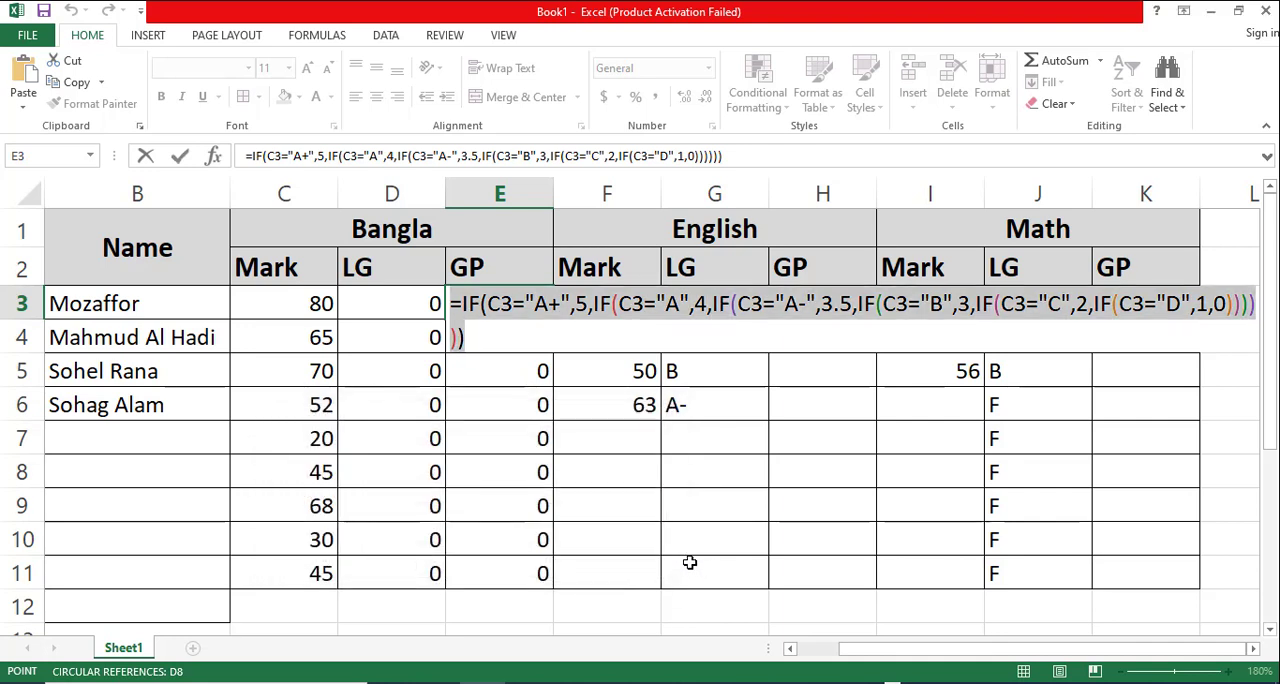
left_click(516, 336)
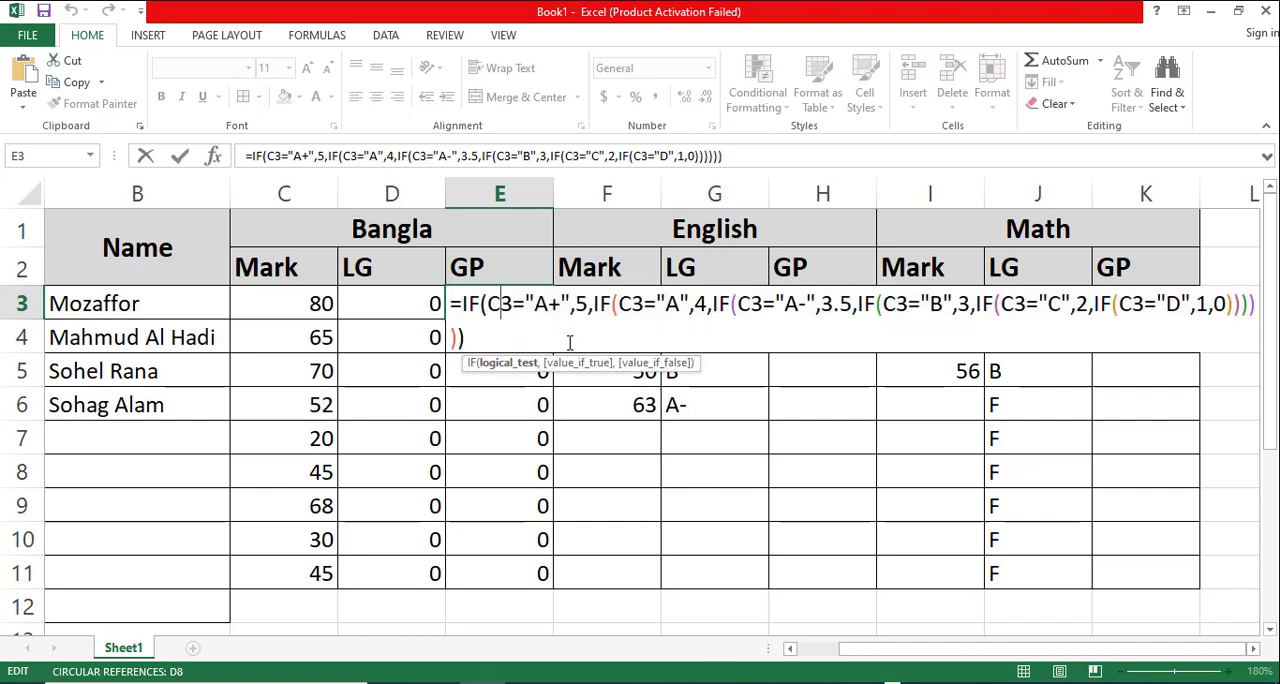
key("BackSpace")
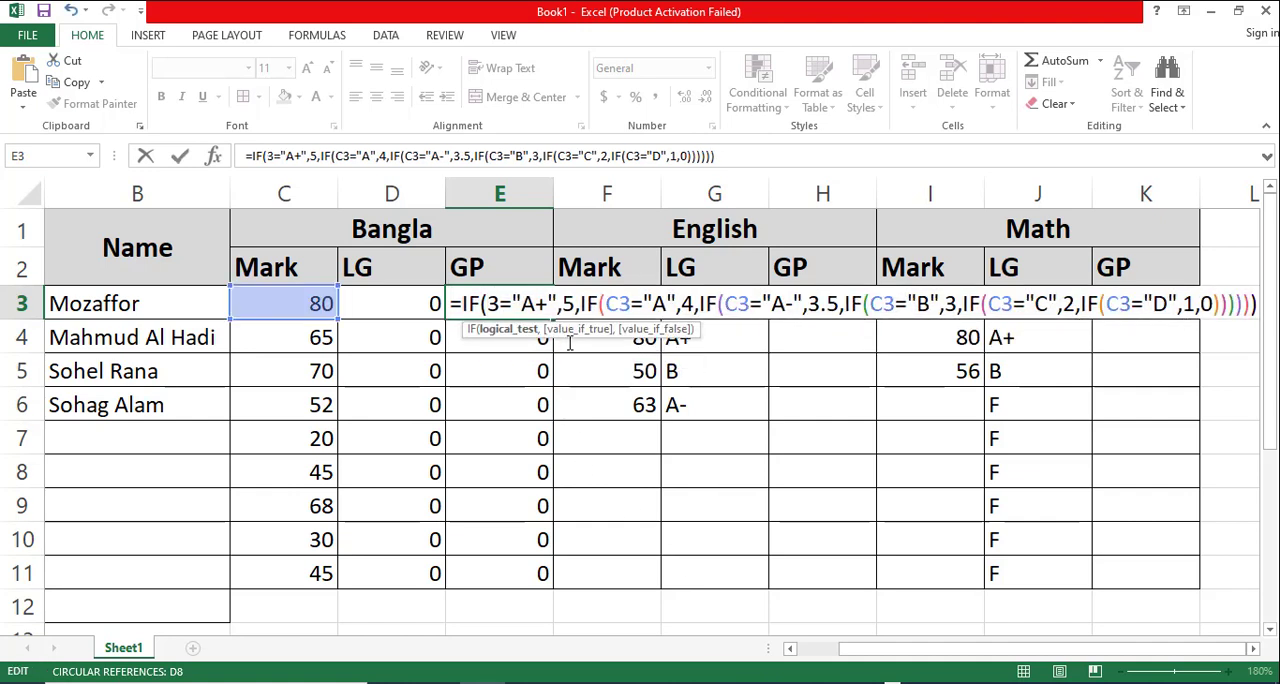
type("d")
left_click(630, 306)
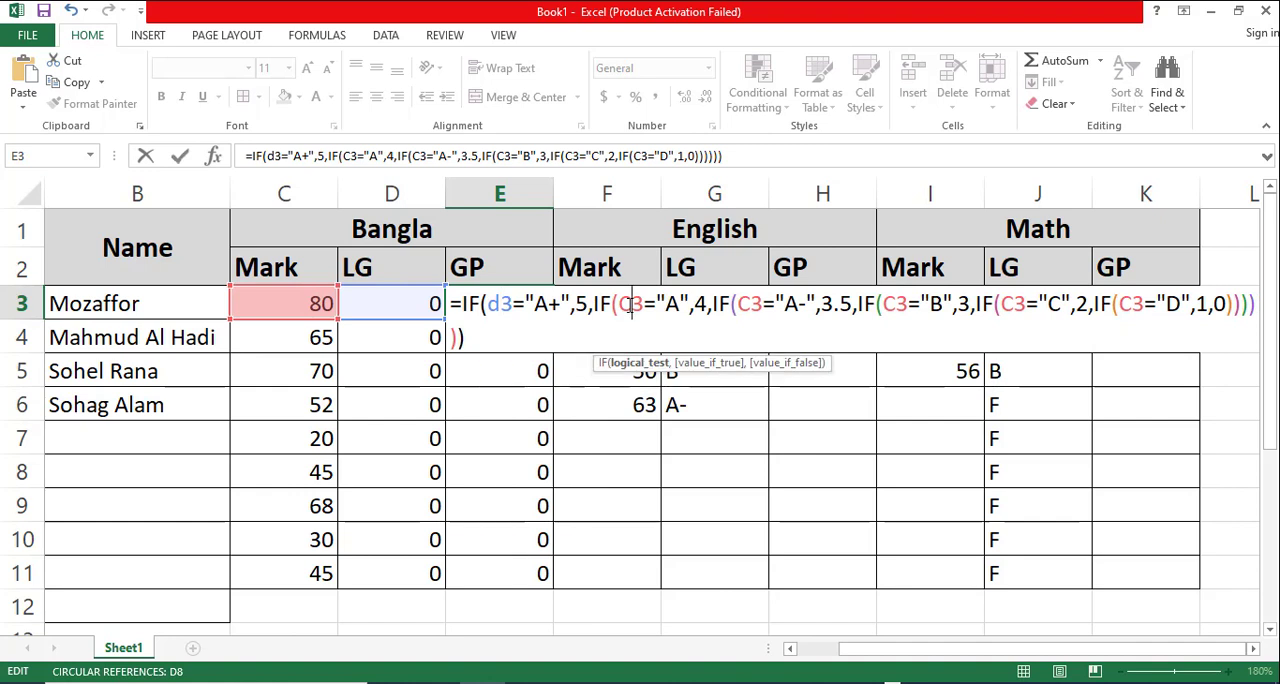
key("BackSpace")
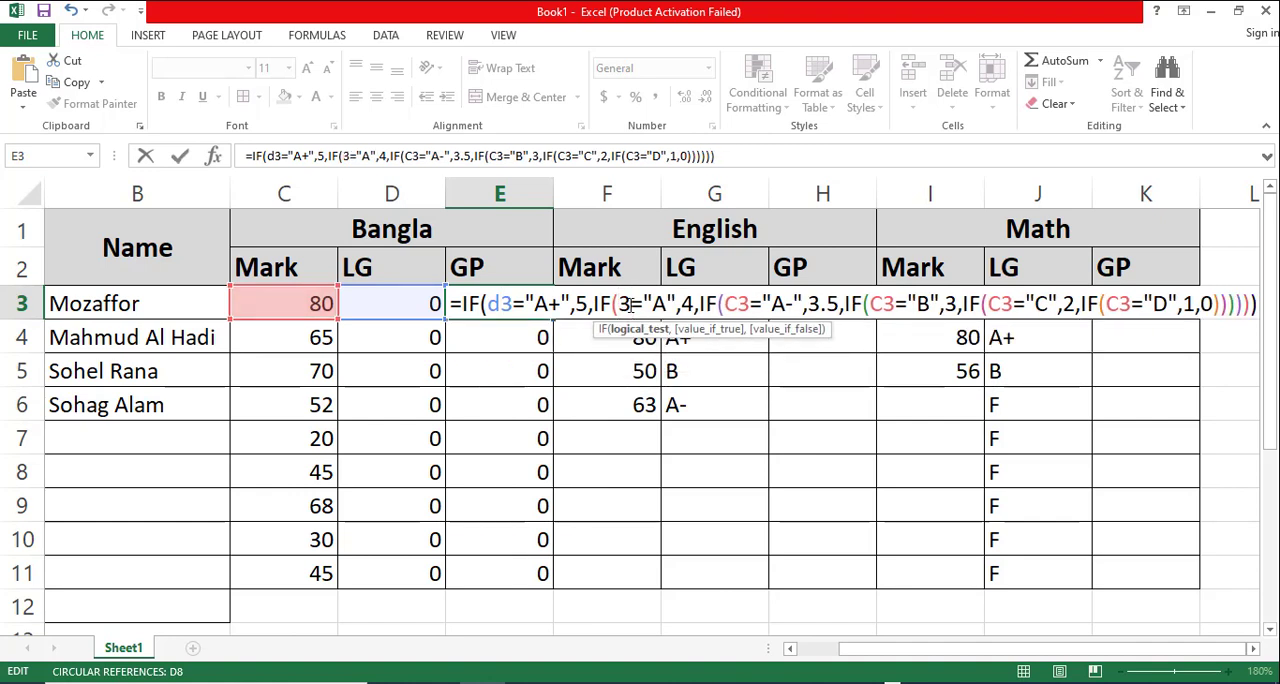
type("d")
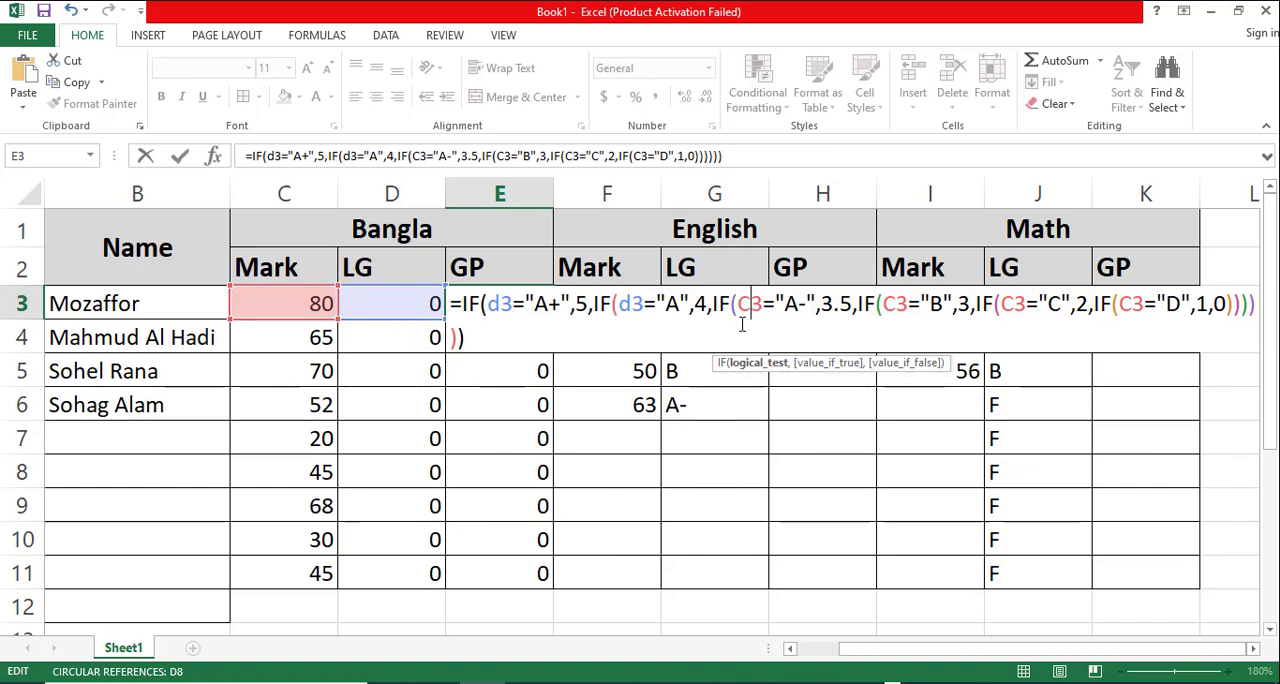
key("Escape")
- Undo the last two fills of the E3 formula across the Bangla LG and GP columns
key("ctrl+z")
key("ctrl+z")
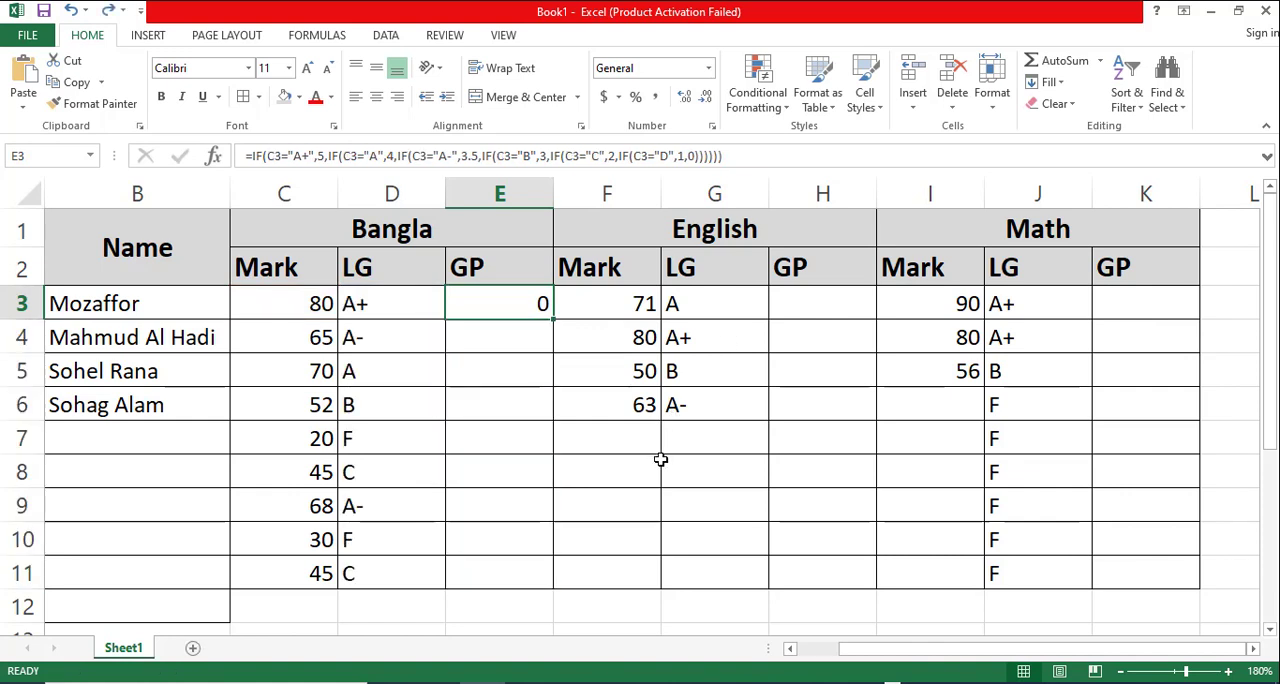
double_click(505, 303)
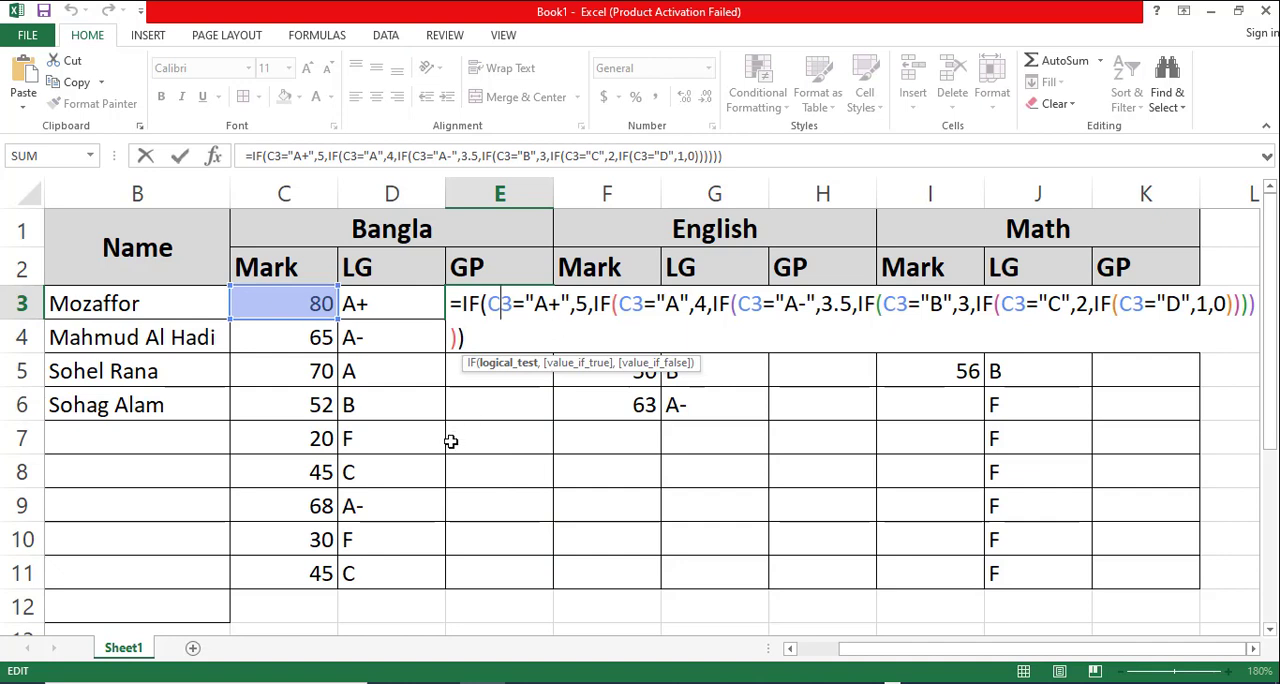
key("Escape")
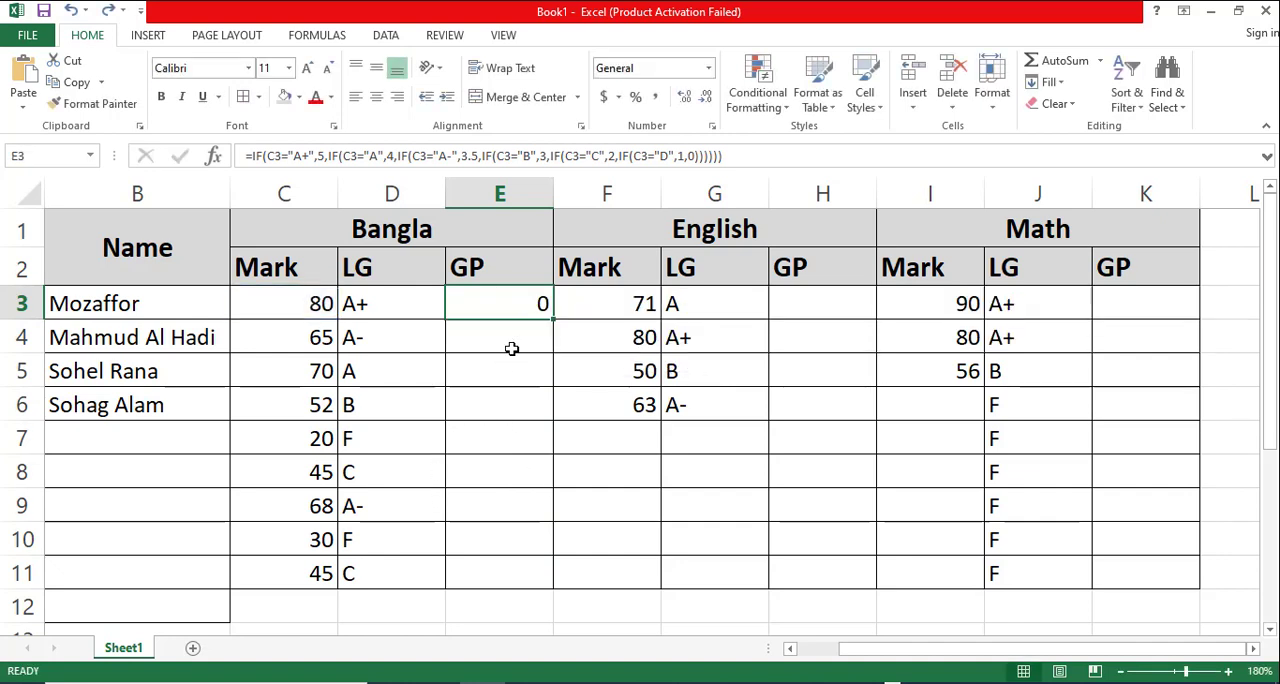
- Point the "A+" condition of the E3 formula to D3 and re-enter its result as ,5
double_click(510, 303)
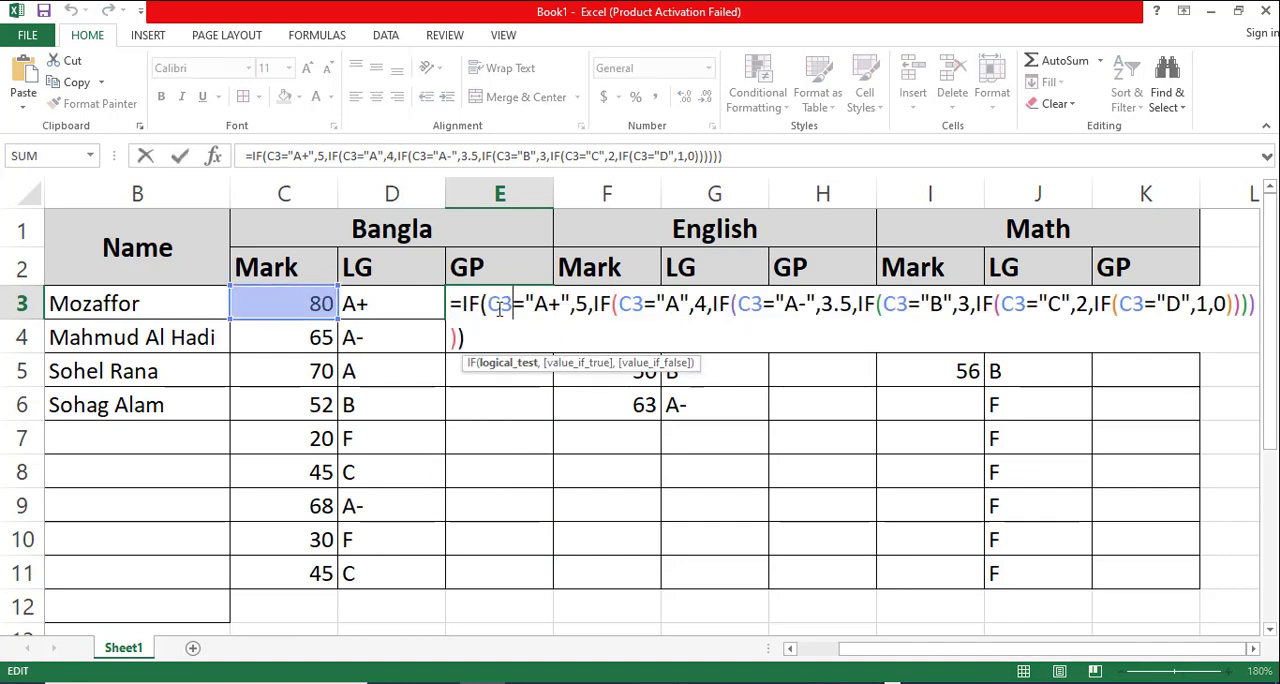
key("BackSpace")
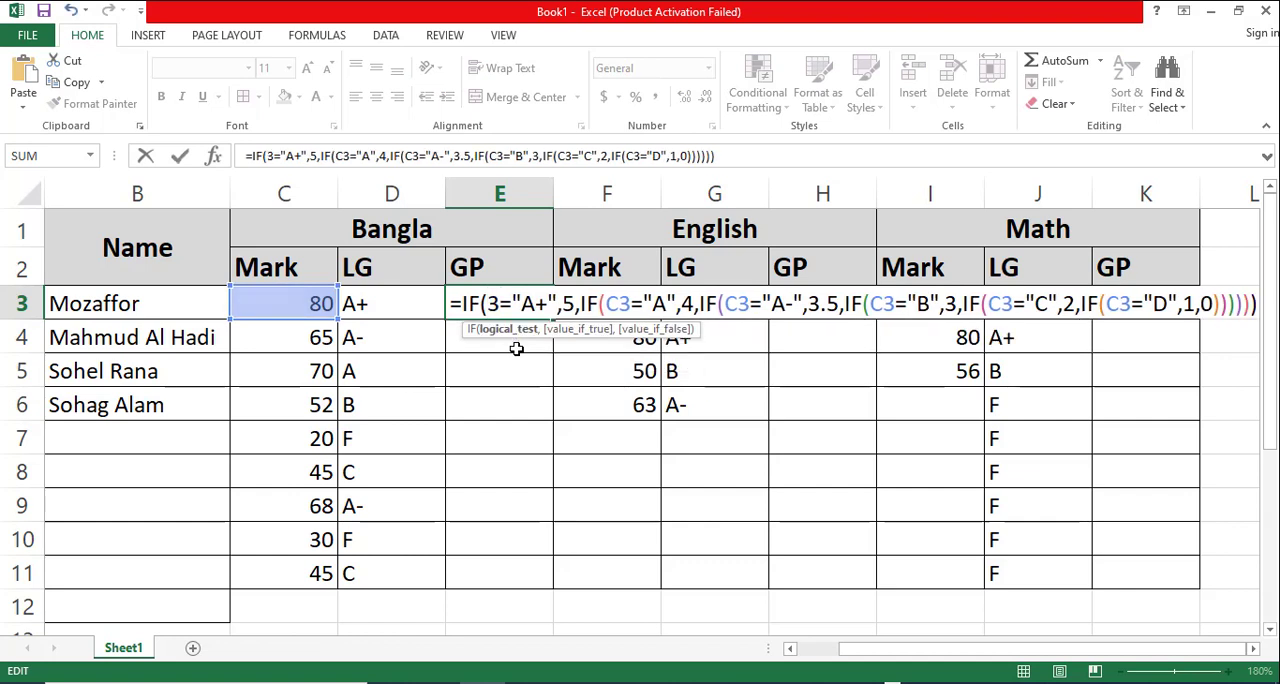
type("d")
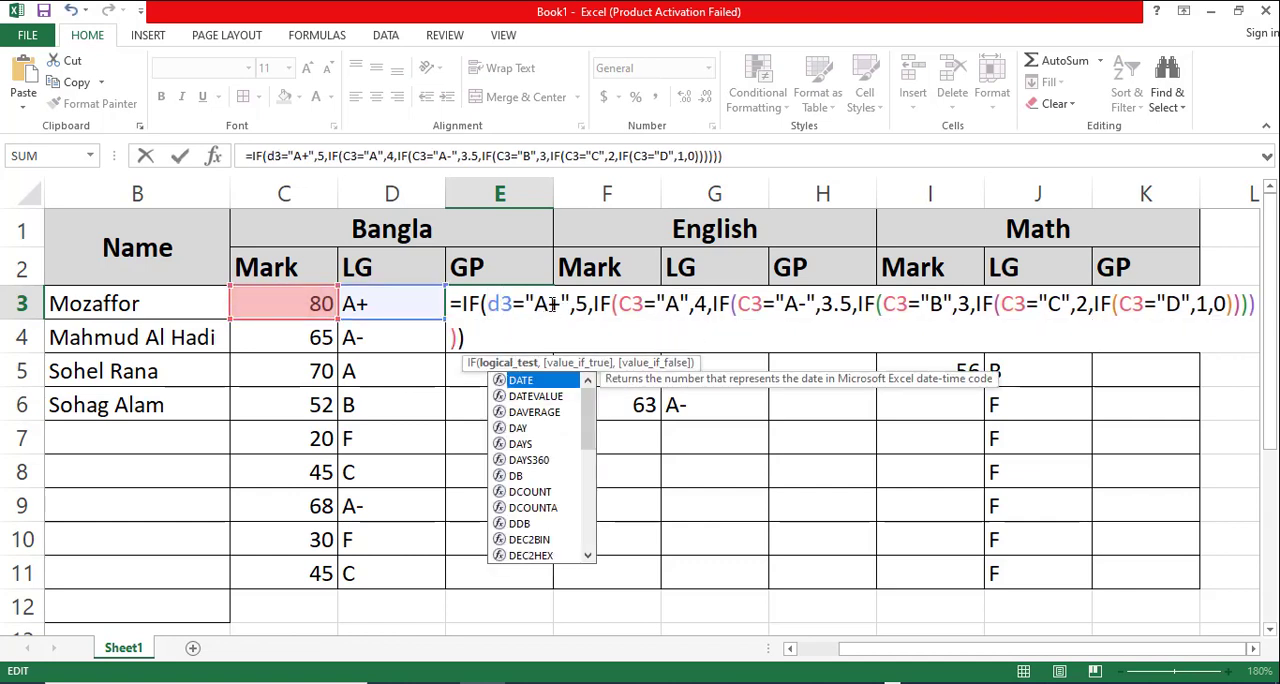
left_click(589, 309)
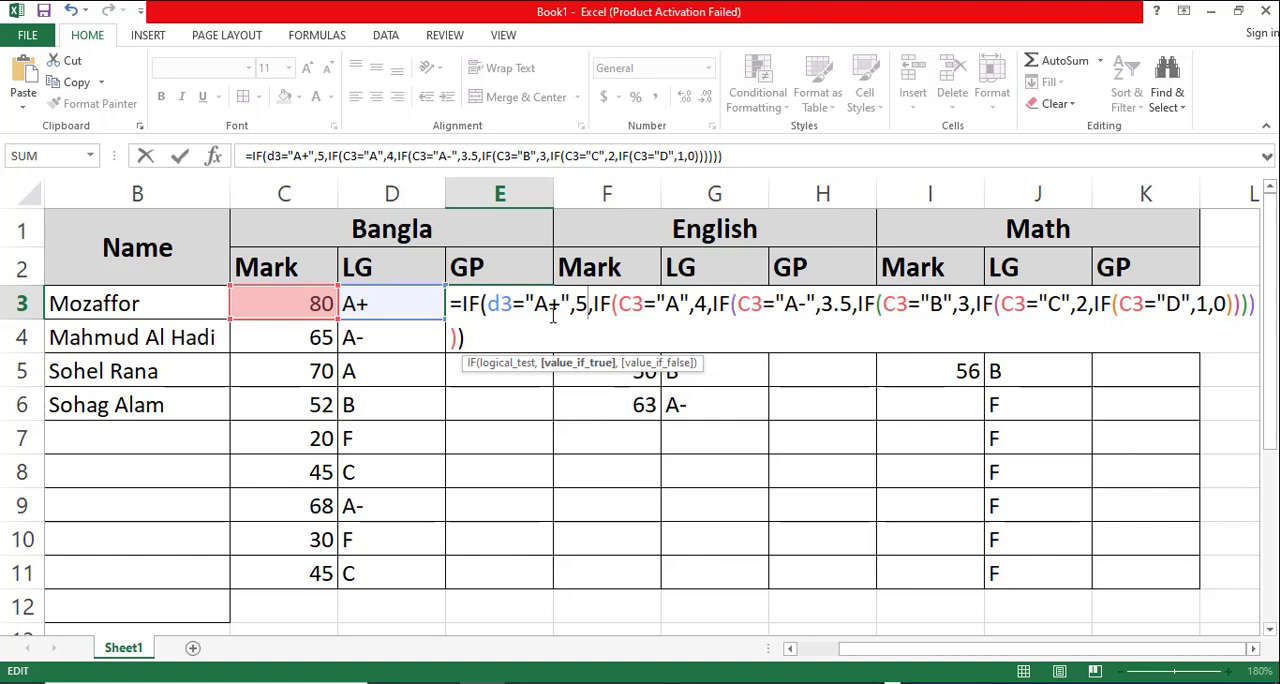
left_click(573, 309)
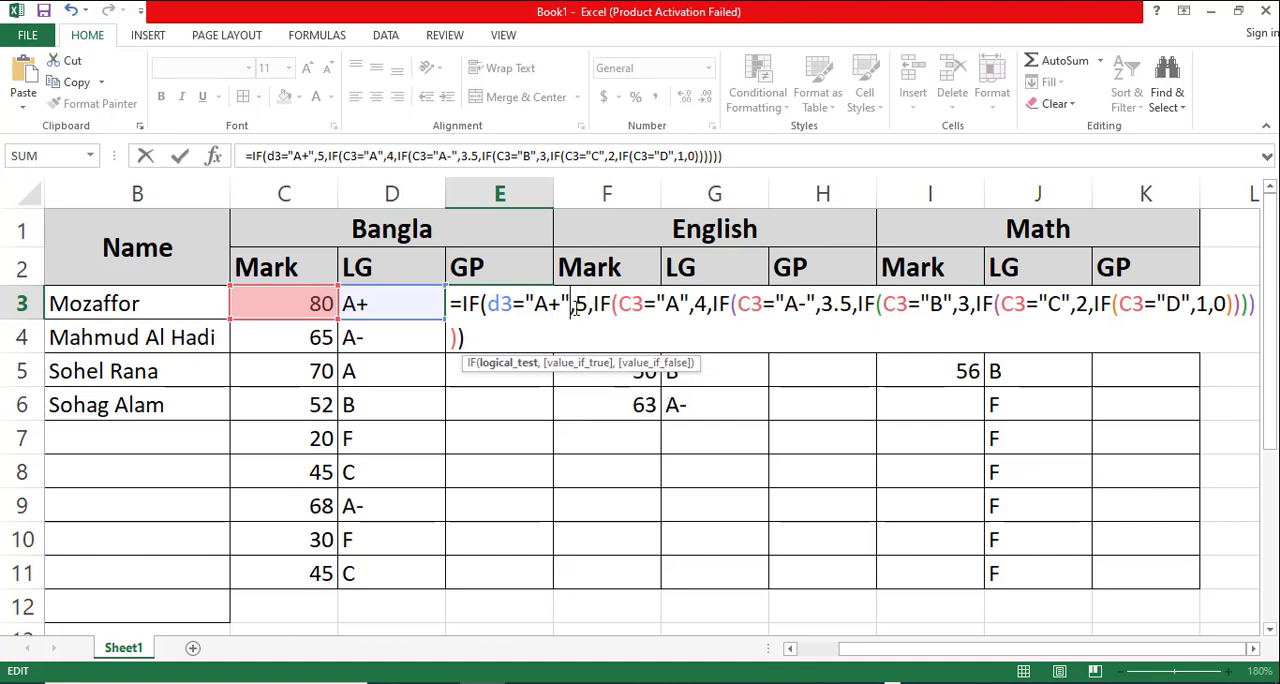
key("Delete")
key("Delete")
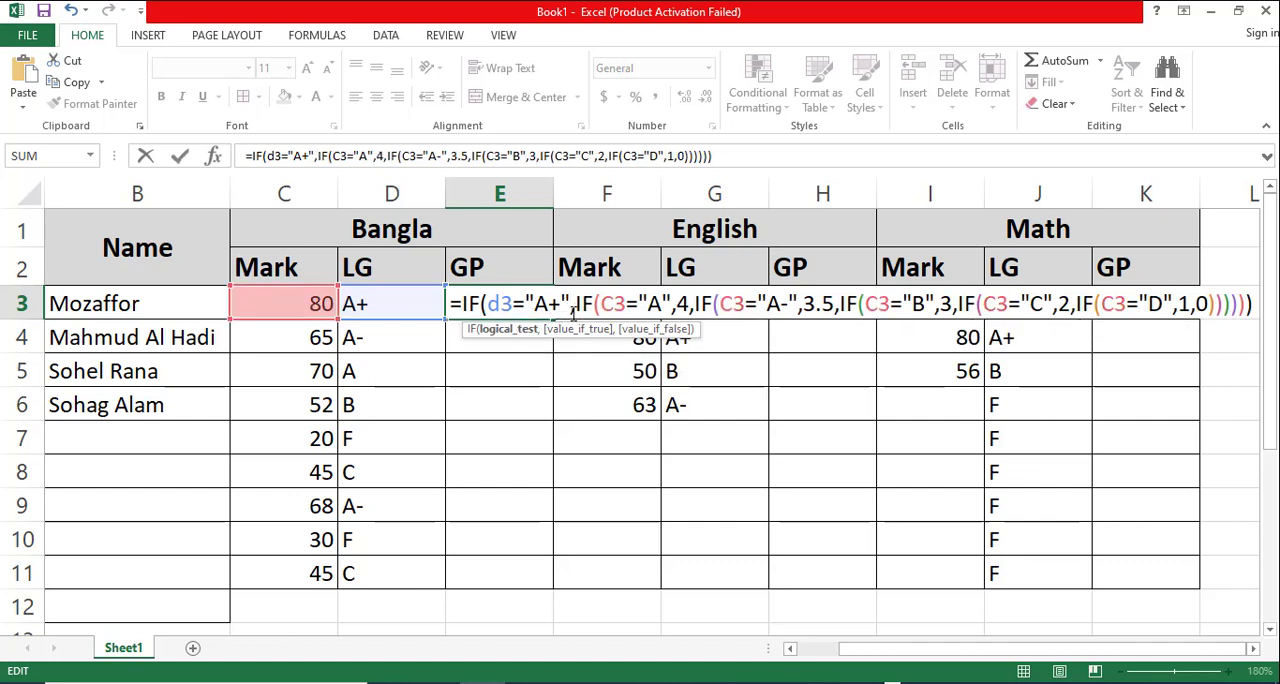
type(",5")
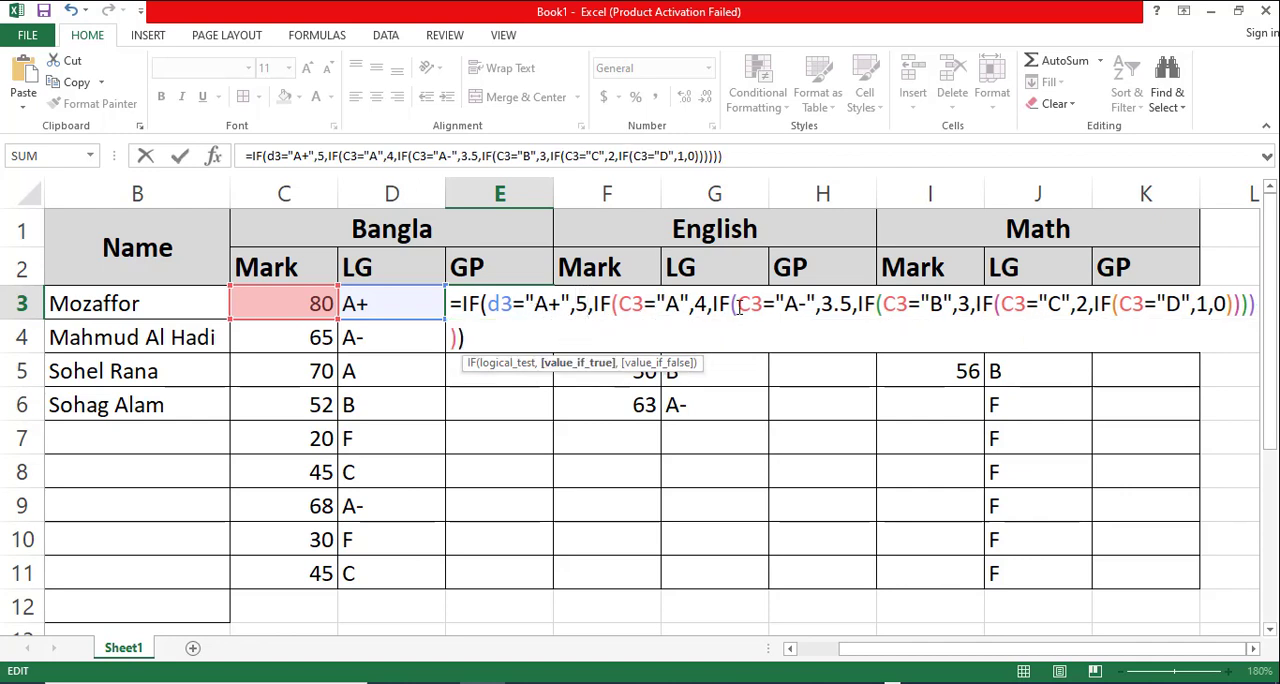
- Change the cell reference to D3 in the "A", "A-" and "B" conditions of the E3 formula
left_click(630, 300)
key("BackSpace")
type("d")
left_click(750, 304)
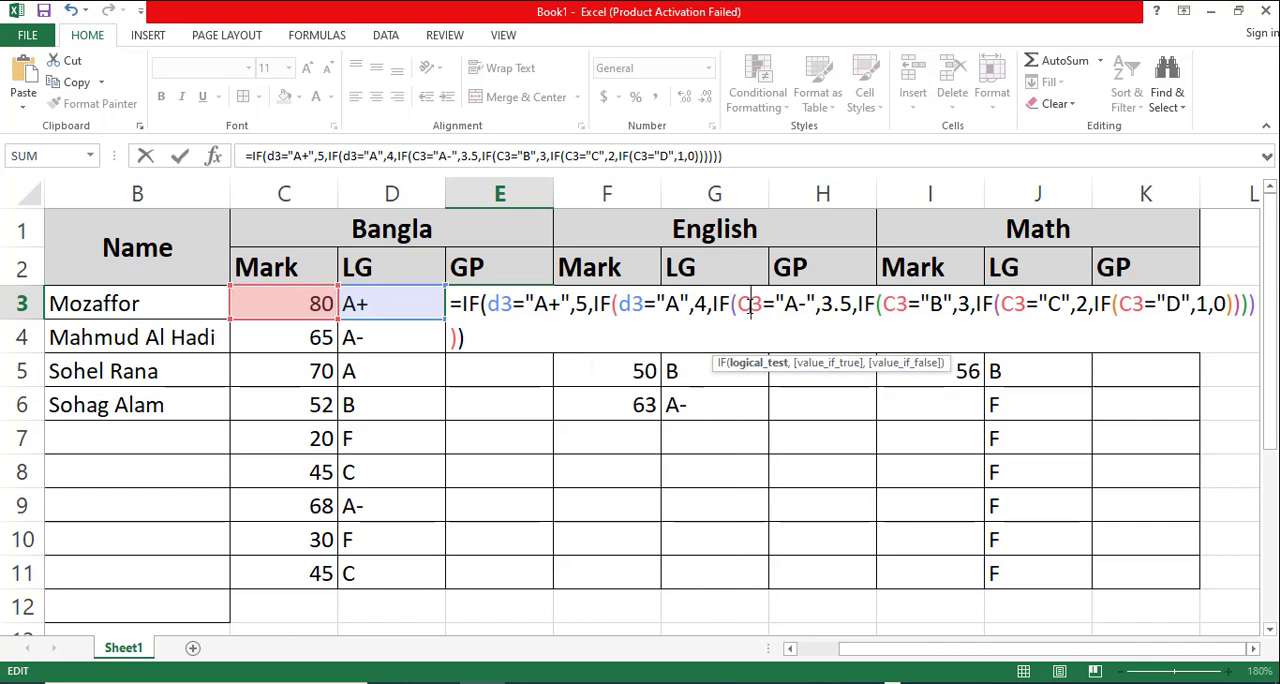
key("BackSpace")
type("d")
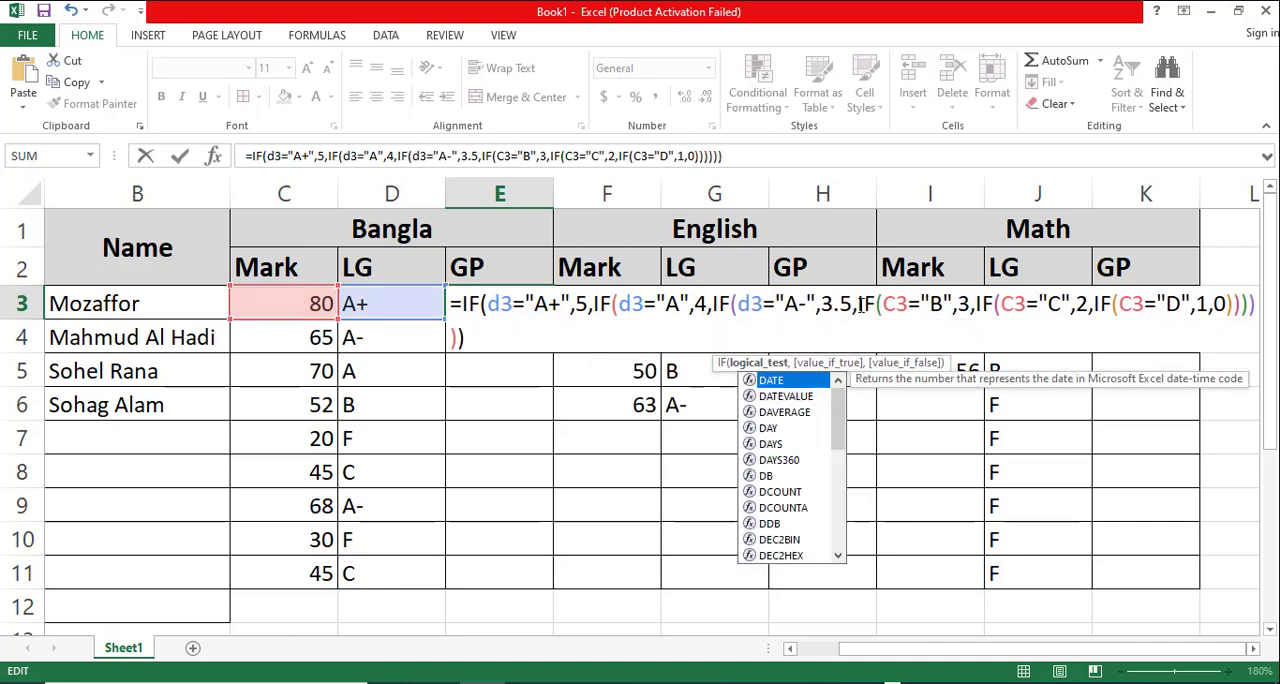
left_click(893, 304)
key("BackSpace")
type("d")
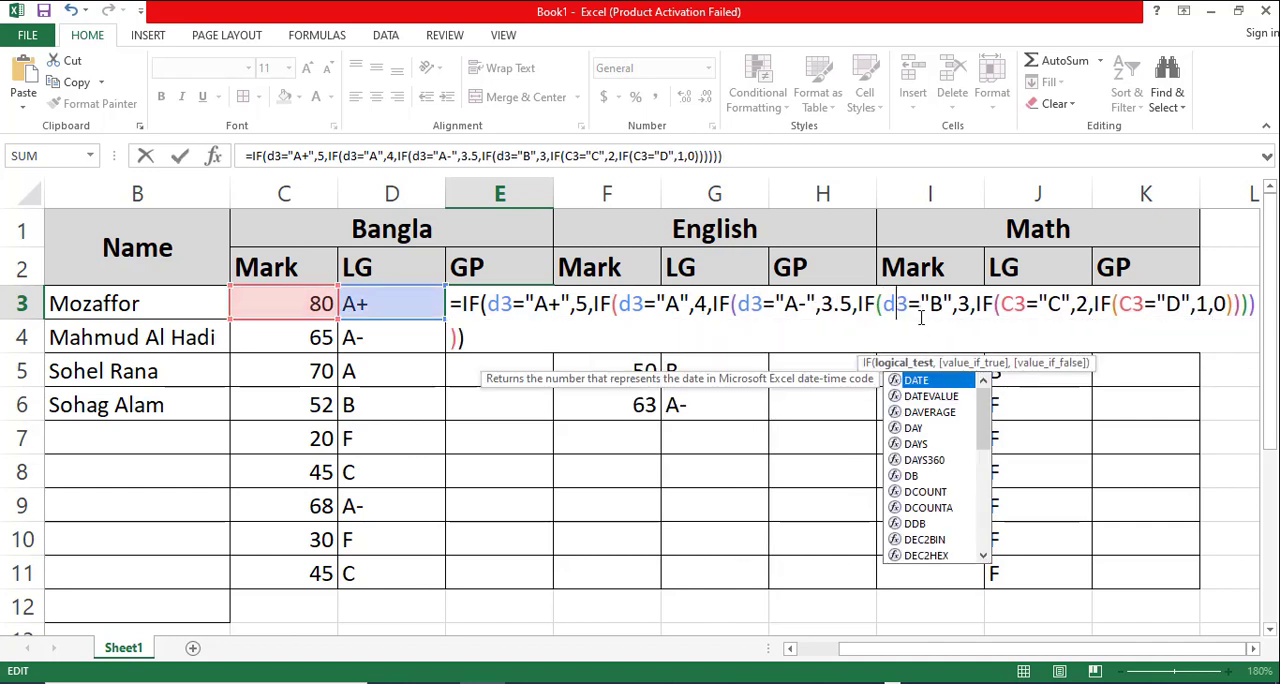
- Change the cell reference to D3 in the "C" and "D" conditions and enter the E3 formula
left_click(1012, 307)
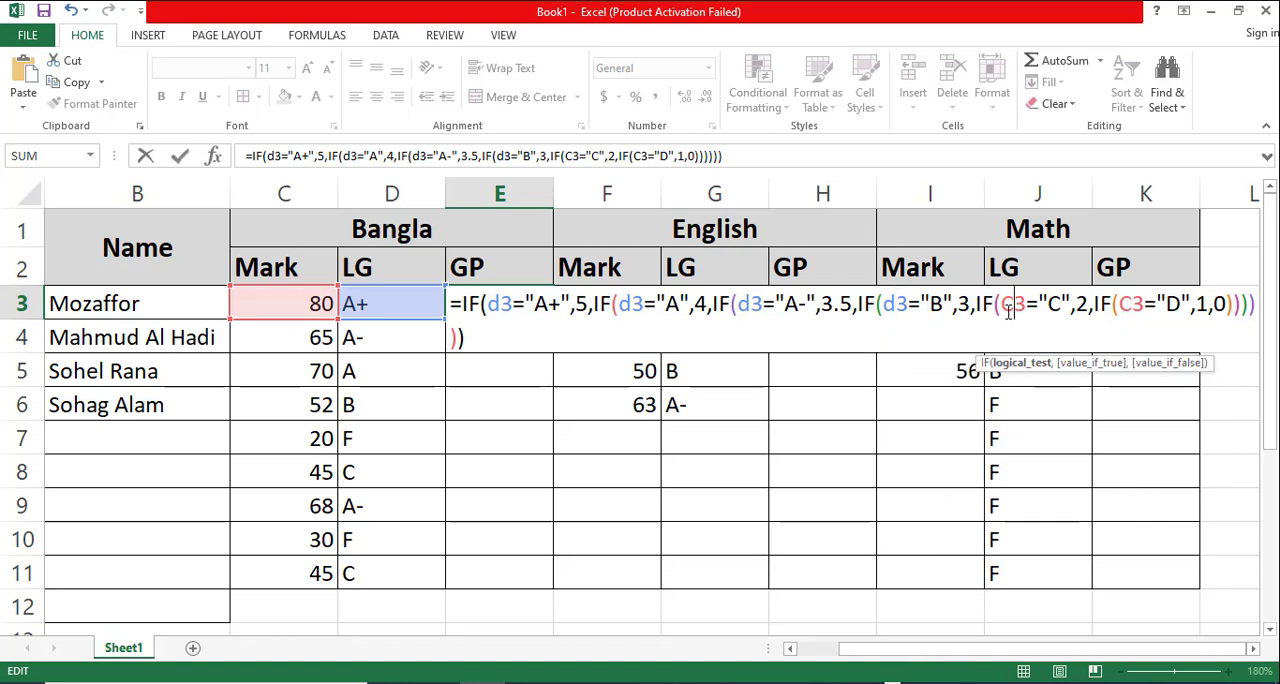
key("BackSpace")
type("d")
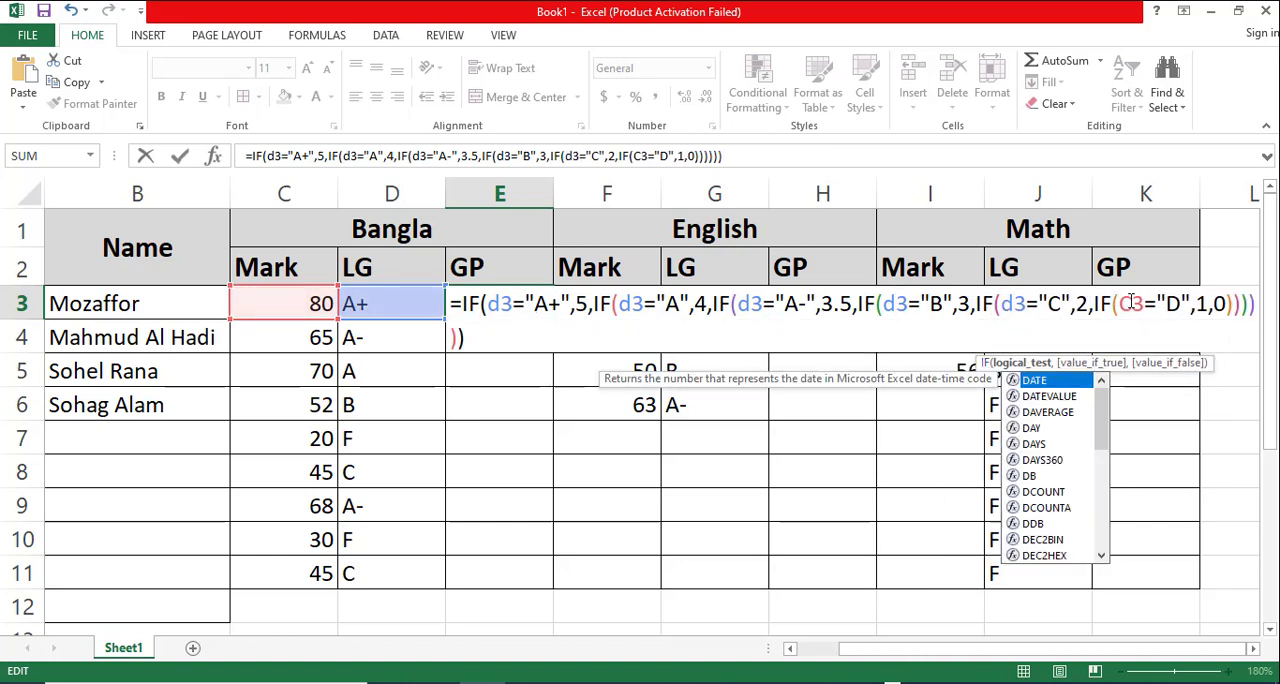
left_click(1131, 304)
key("BackSpace")
type("d")
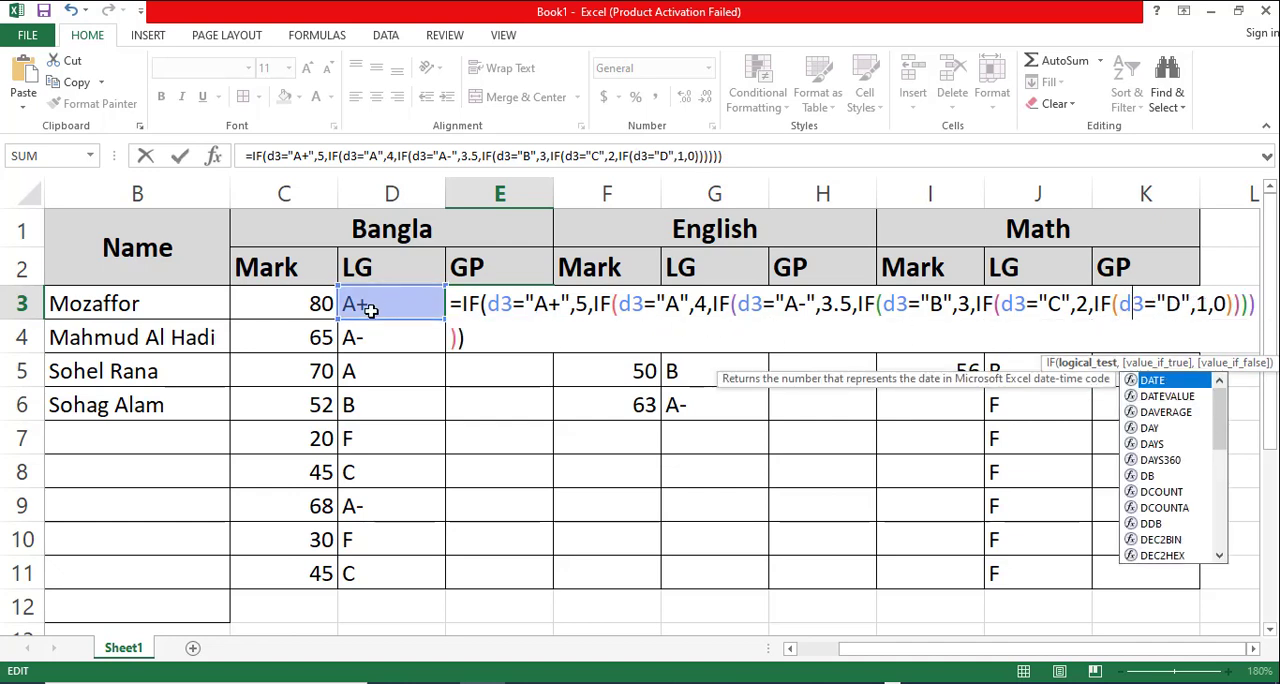
key("Return")
- Fill the E3 grade point formula down through E11 and compare the GP results with their letter grades
left_click(533, 313)
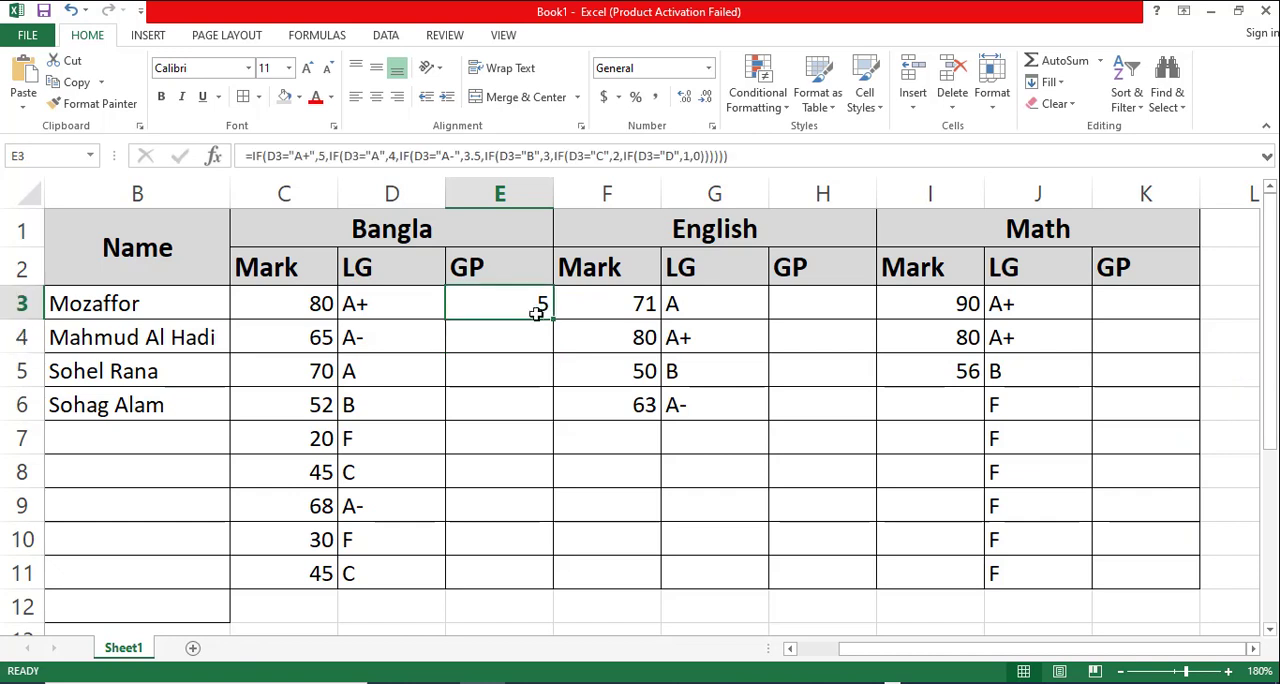
left_click_drag(550, 317, 557, 590)
left_click(380, 540)
left_click(512, 543)
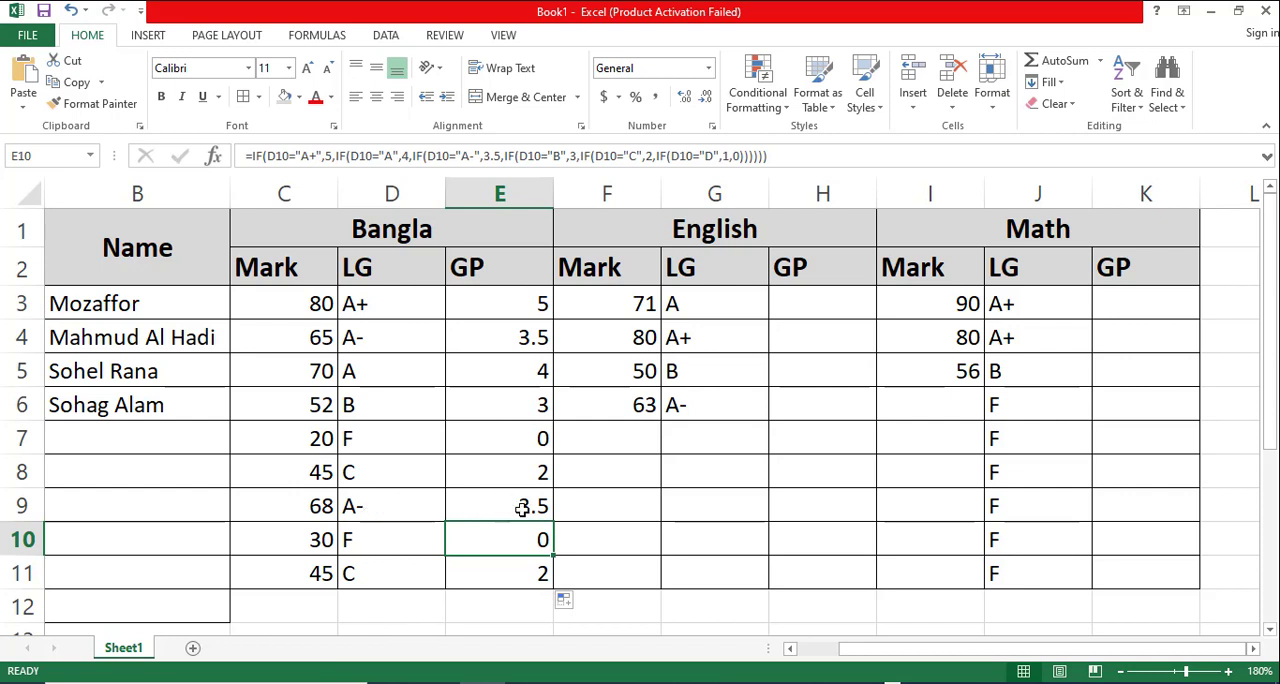
left_click(522, 508)
left_click(372, 472)
left_click(520, 474)
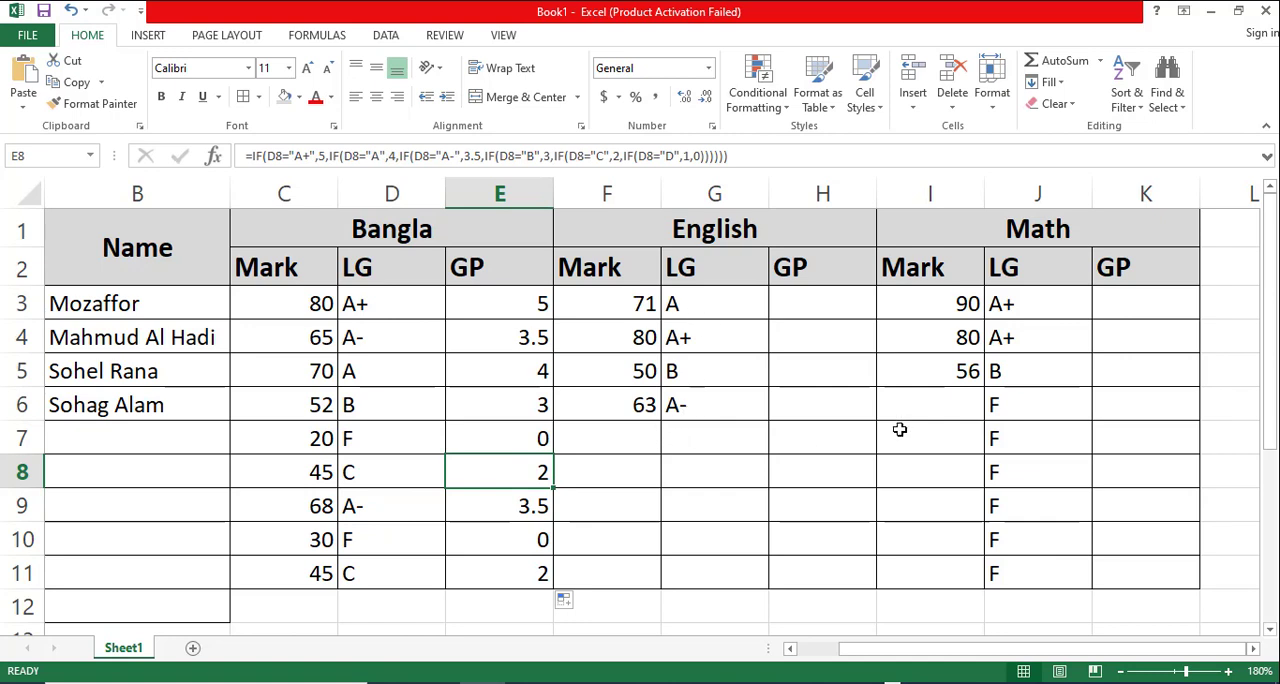
left_click_drag(525, 309, 545, 575)
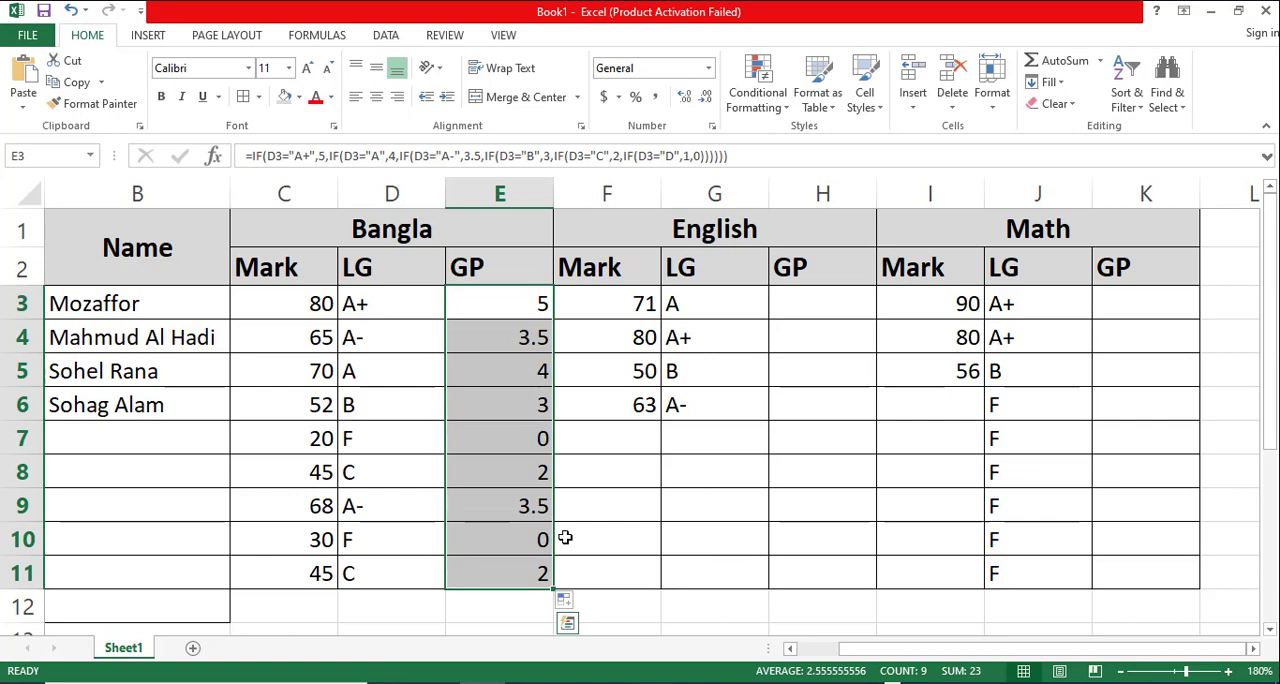
- Copy the full formula text from E3 and paste it into H3, the first English GP cell
double_click(515, 316)
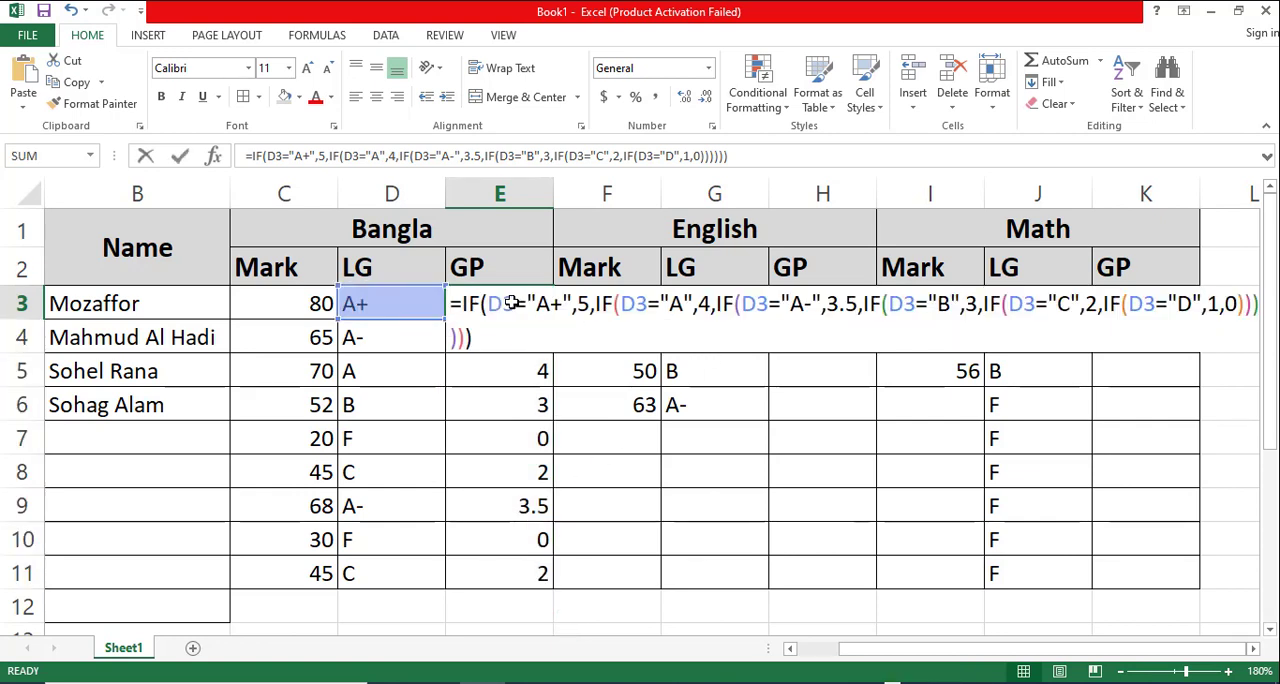
left_click_drag(482, 338, 468, 310)
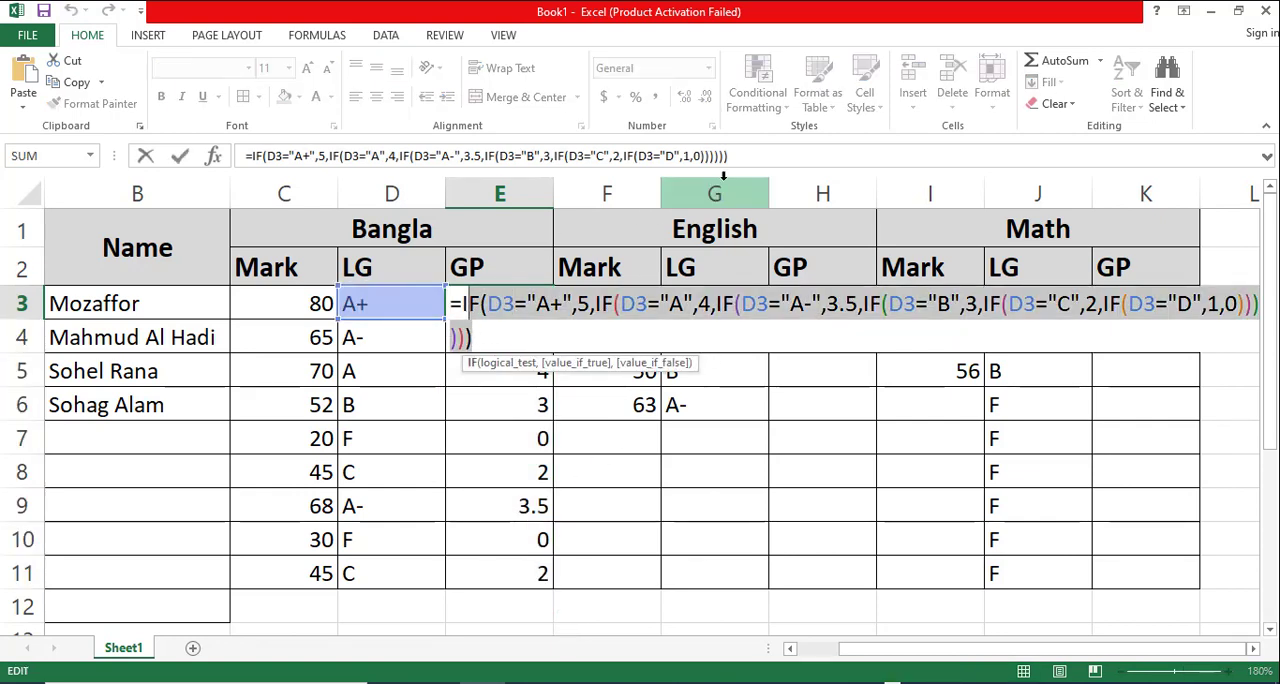
left_click_drag(742, 157, 228, 165)
key("ctrl+c")
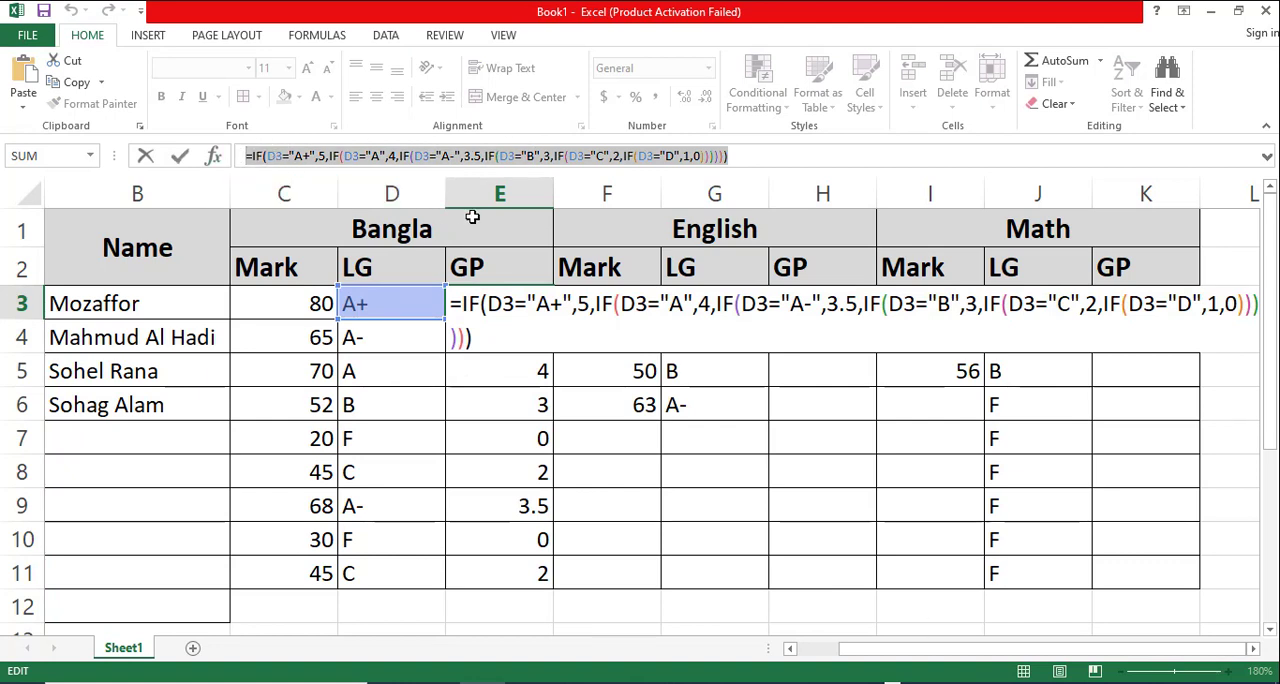
key("Escape")
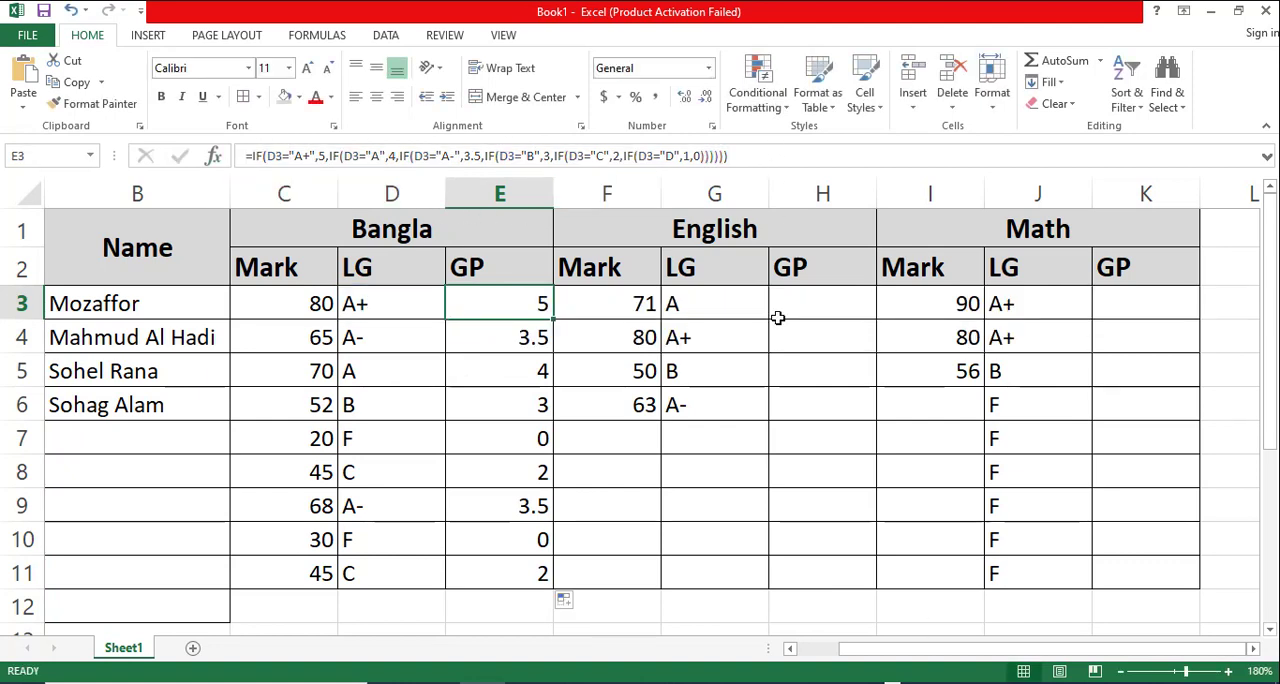
left_click(762, 374)
double_click(819, 306)
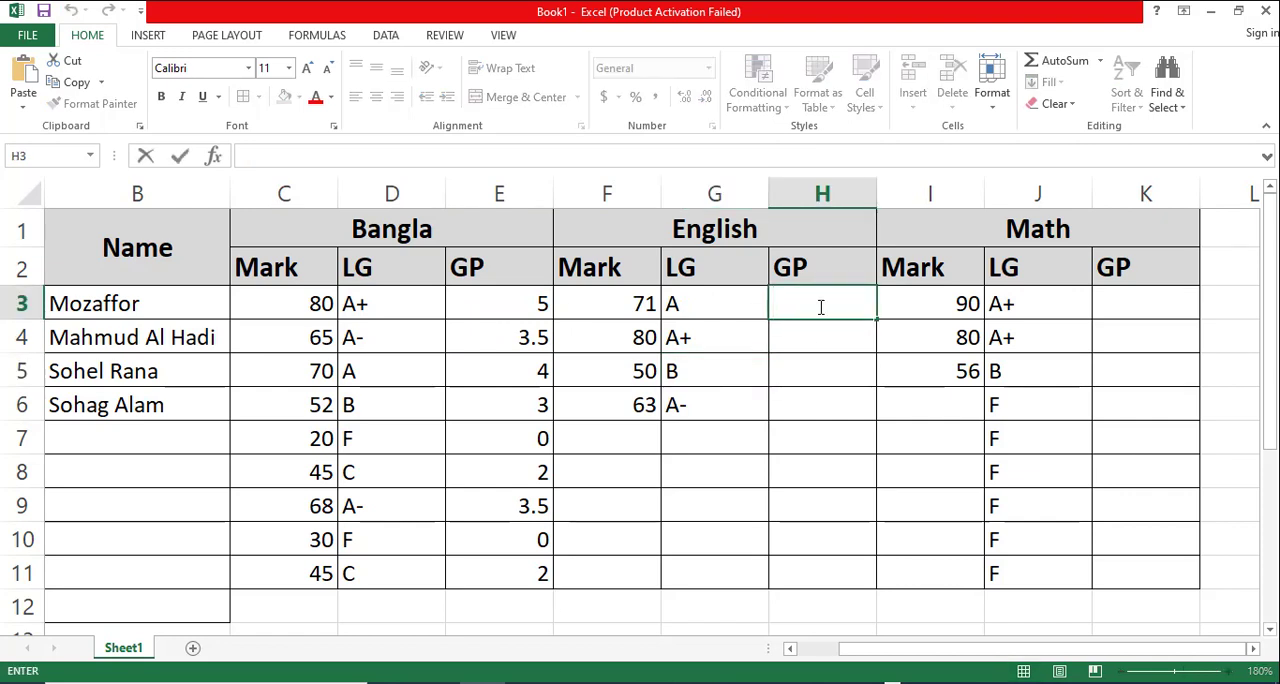
left_click(299, 154)
key("ctrl+v")
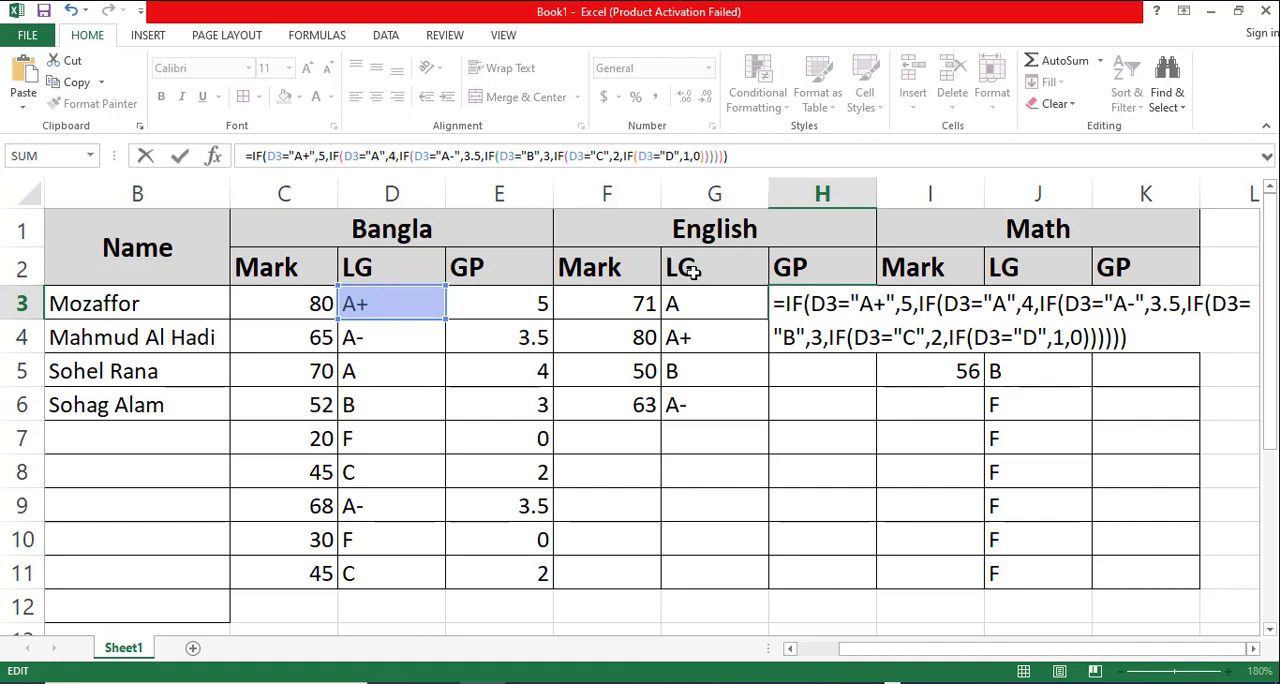
- Change the cell reference to G3 in the "A+", "A" and "A-" conditions of the H3 formula
left_click(826, 304)
key("BackSpace")
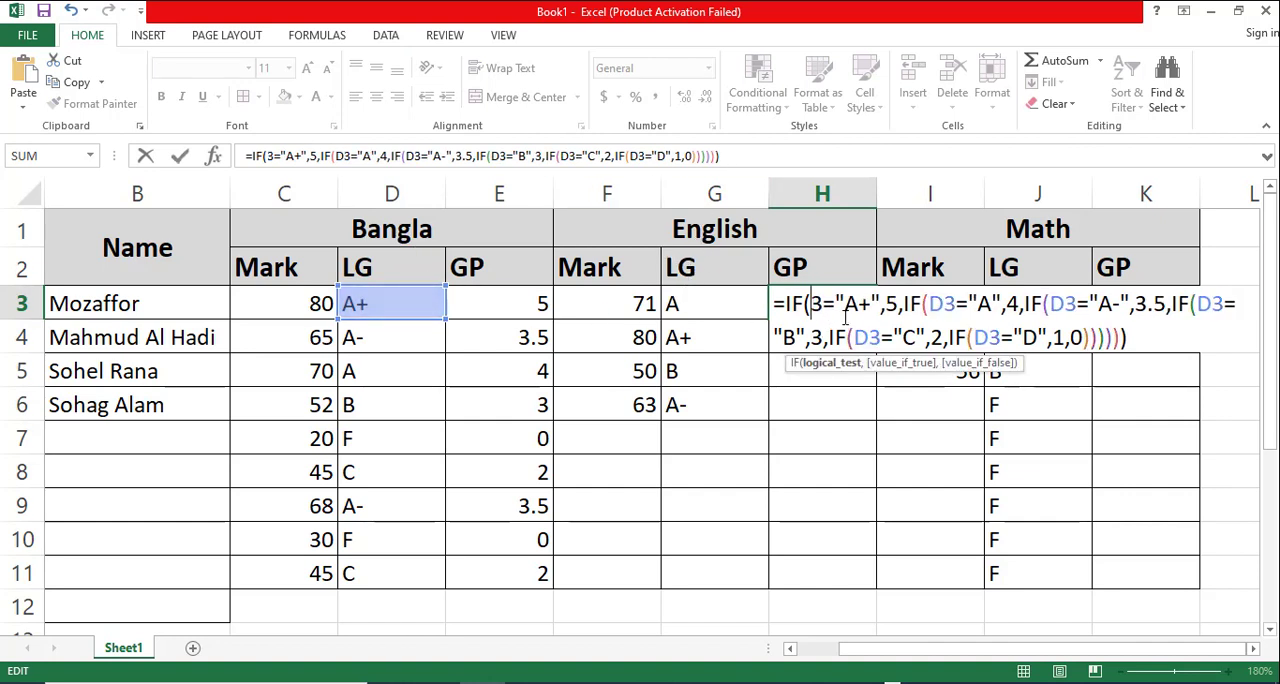
type("g3")
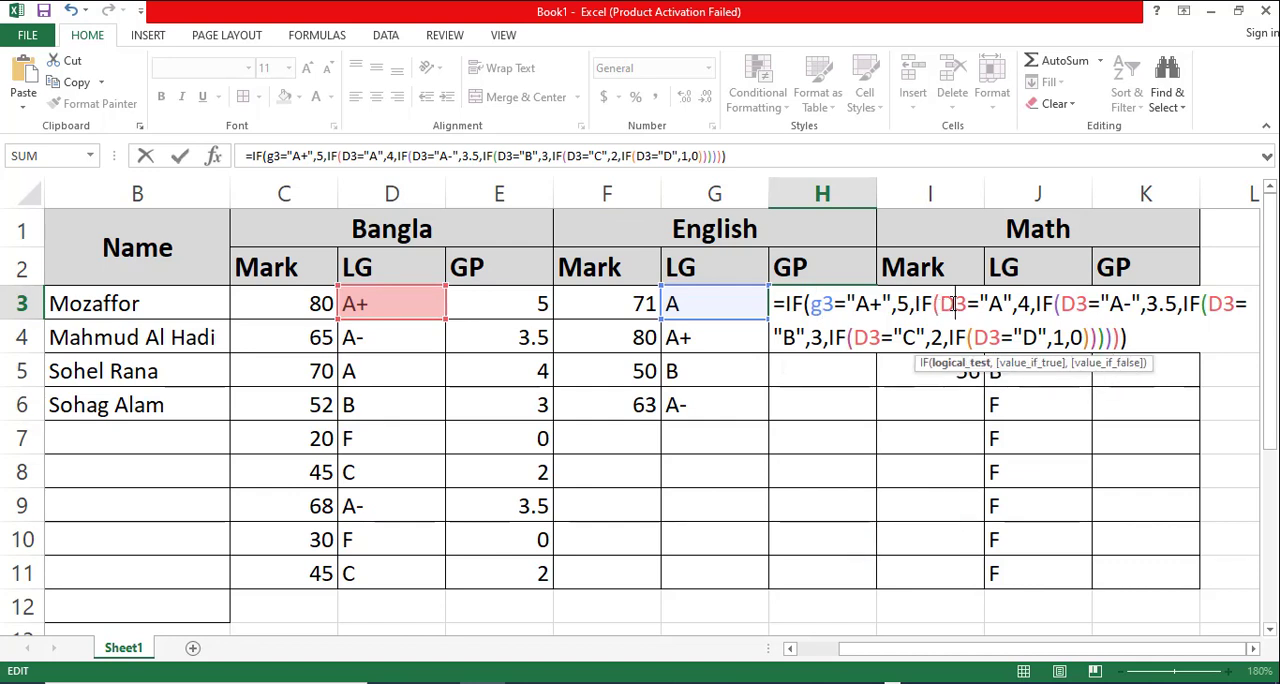
left_click(950, 304)
key("BackSpace")
type("g")
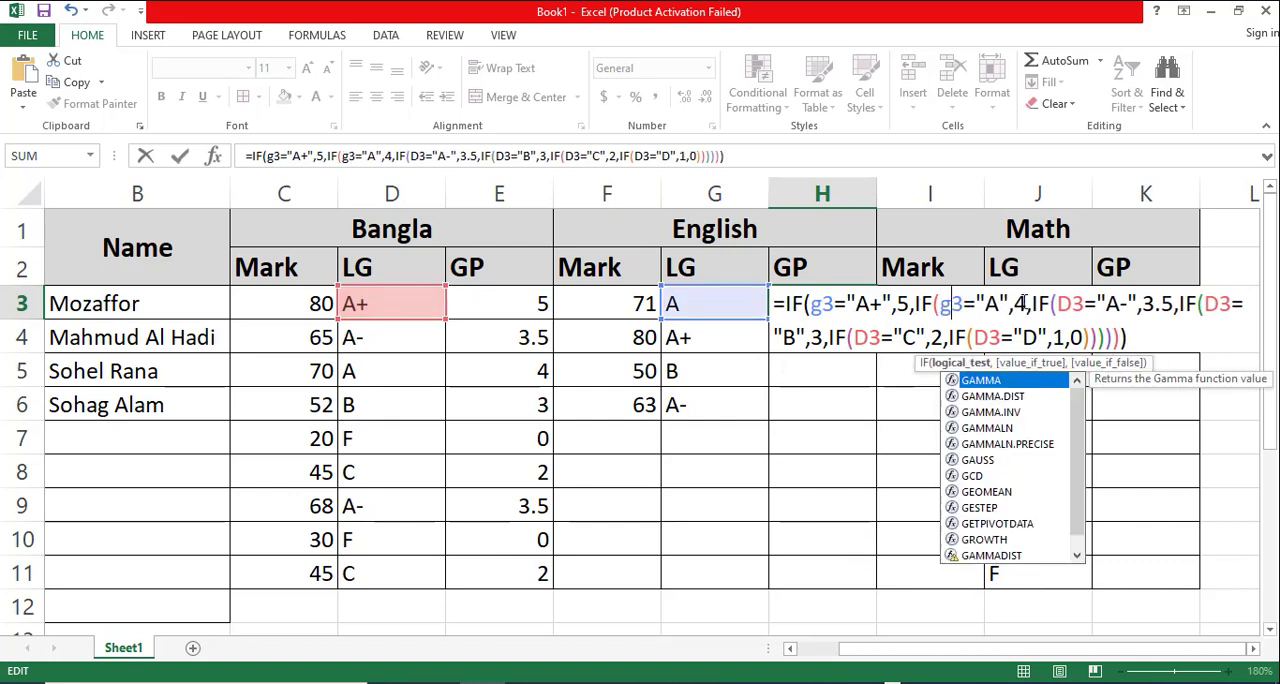
left_click(1068, 303)
key("BackSpace")
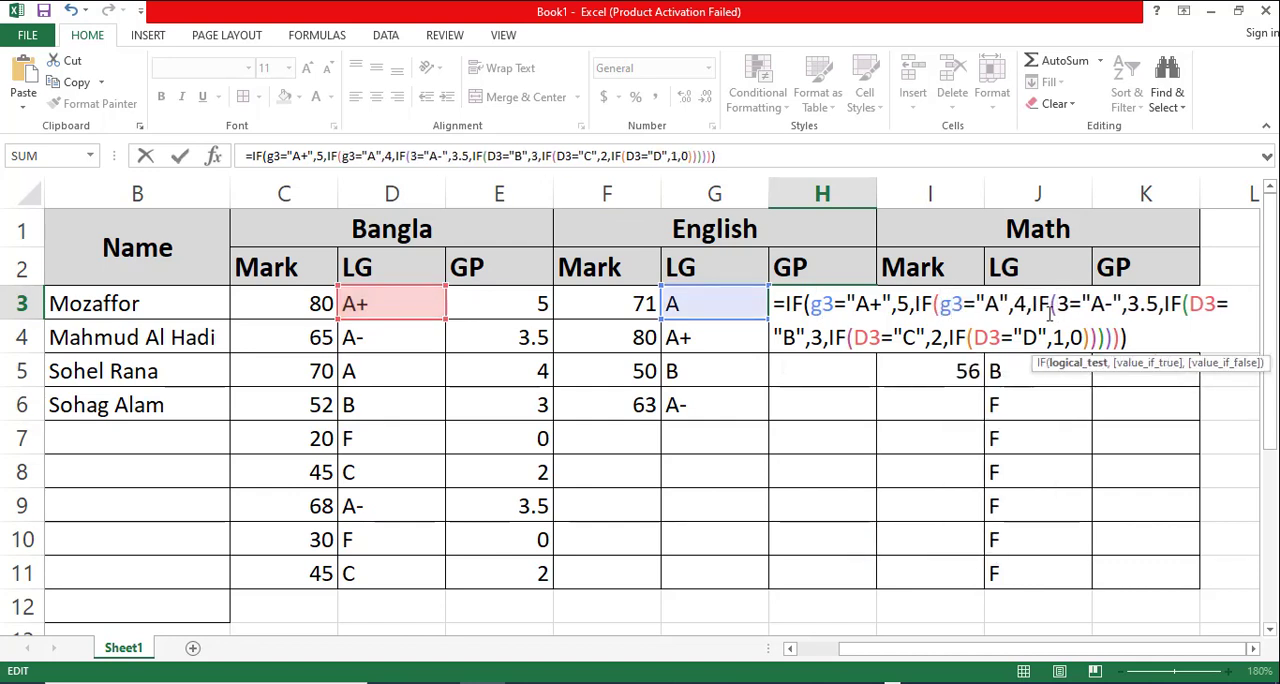
type("g")
- Change the cell reference to G3 in the "B", "C" and "D" conditions and enter the H3 formula
left_click(1216, 303)
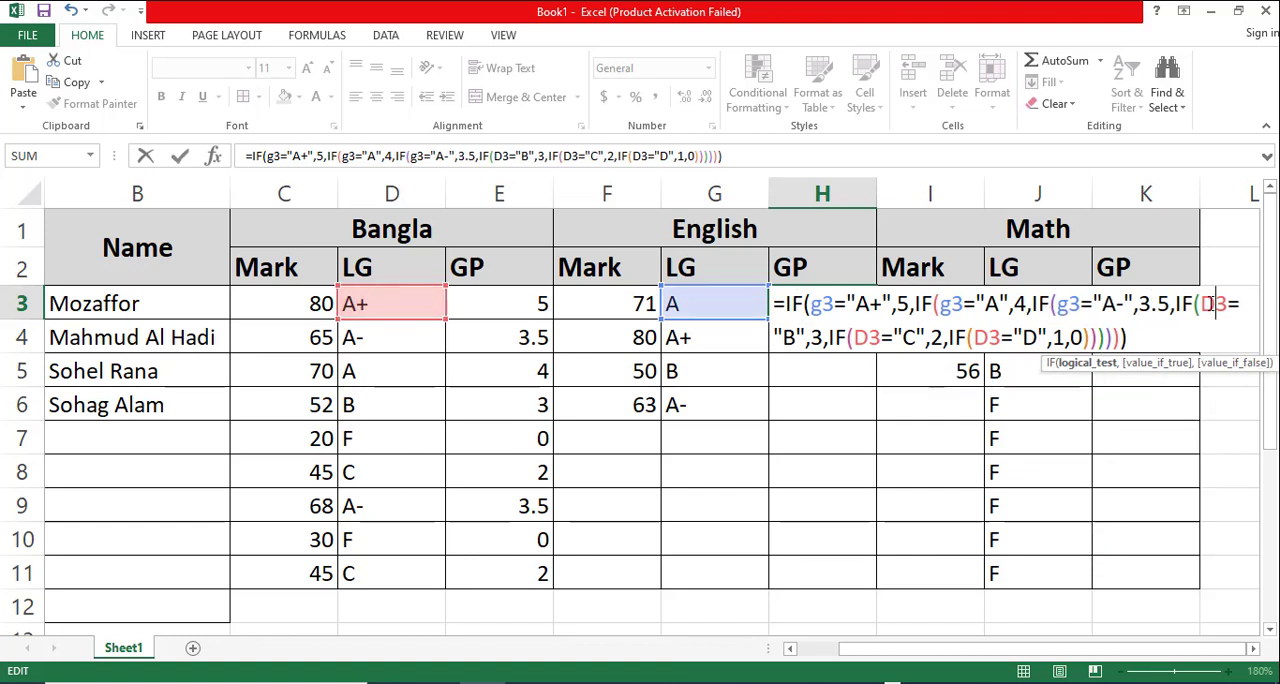
key("BackSpace")
type("g")
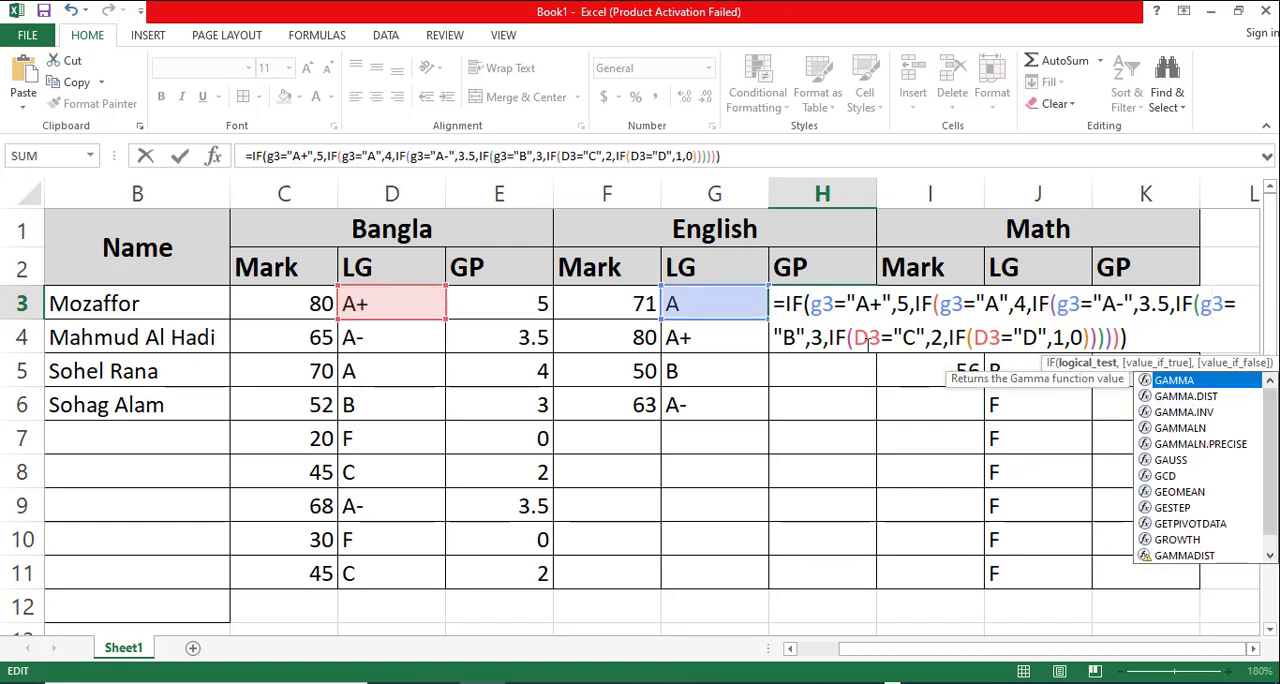
left_click(865, 340)
key("BackSpace")
type("g")
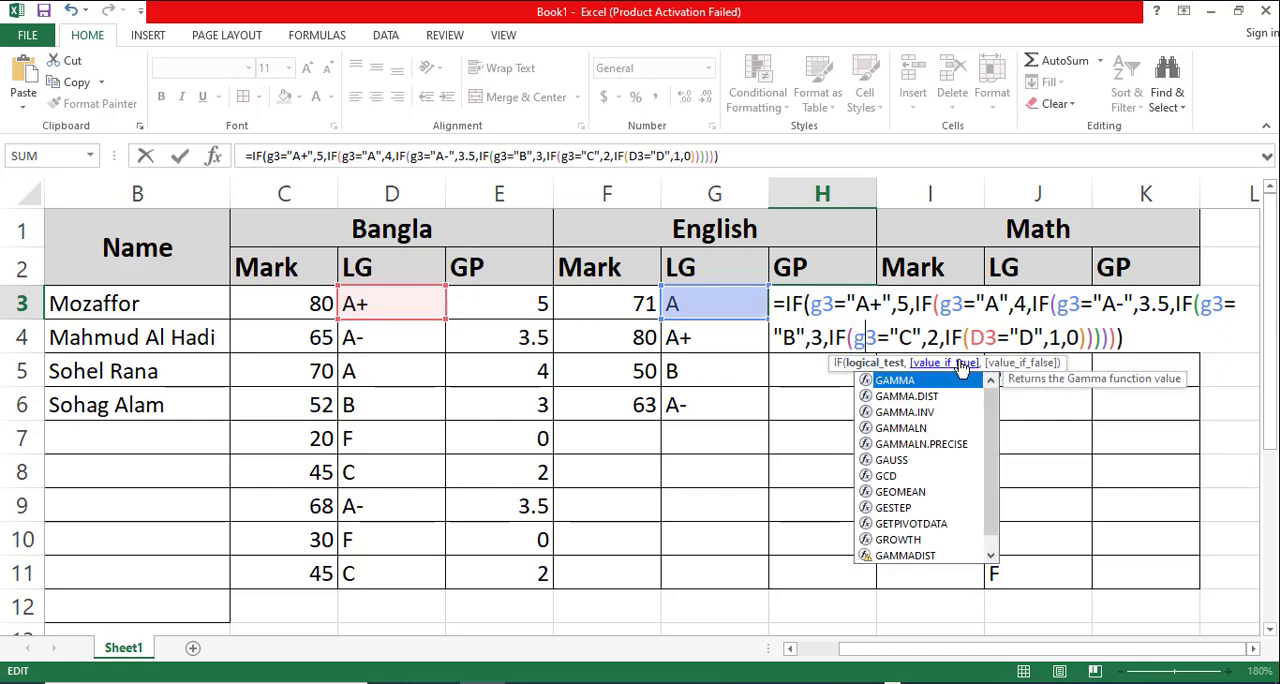
left_click(975, 339)
key("BackSpace")
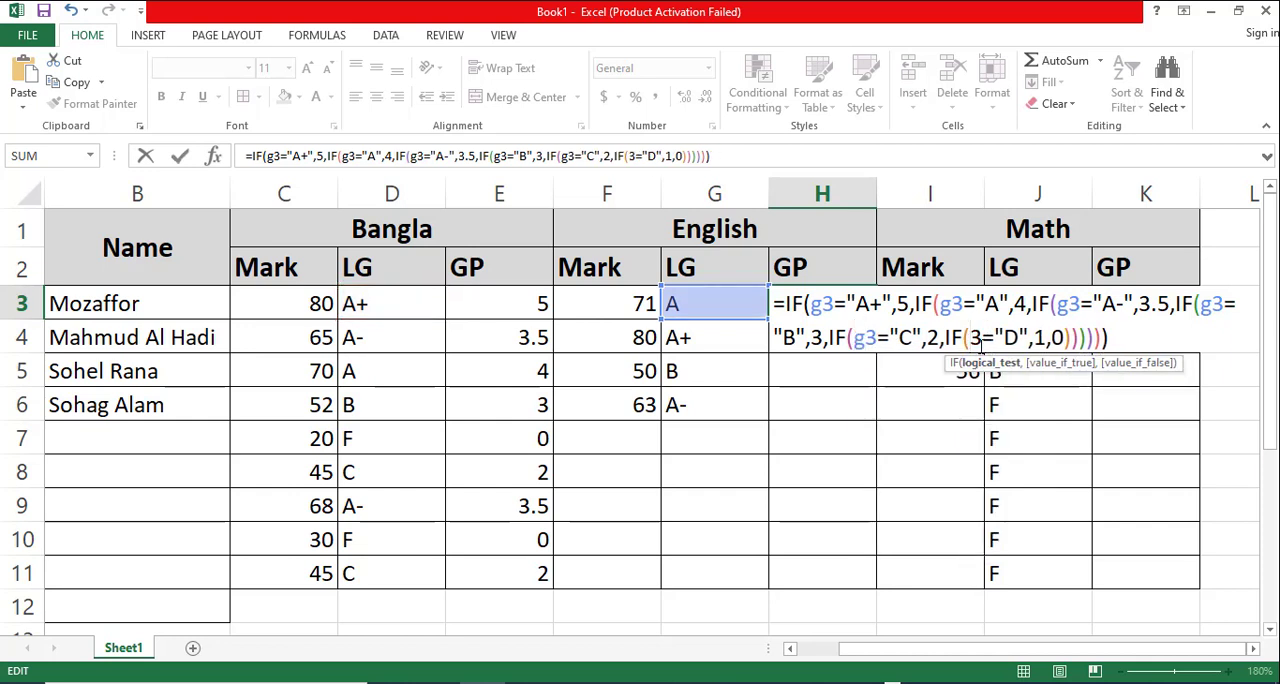
type("g")
key("ctrl+Return")
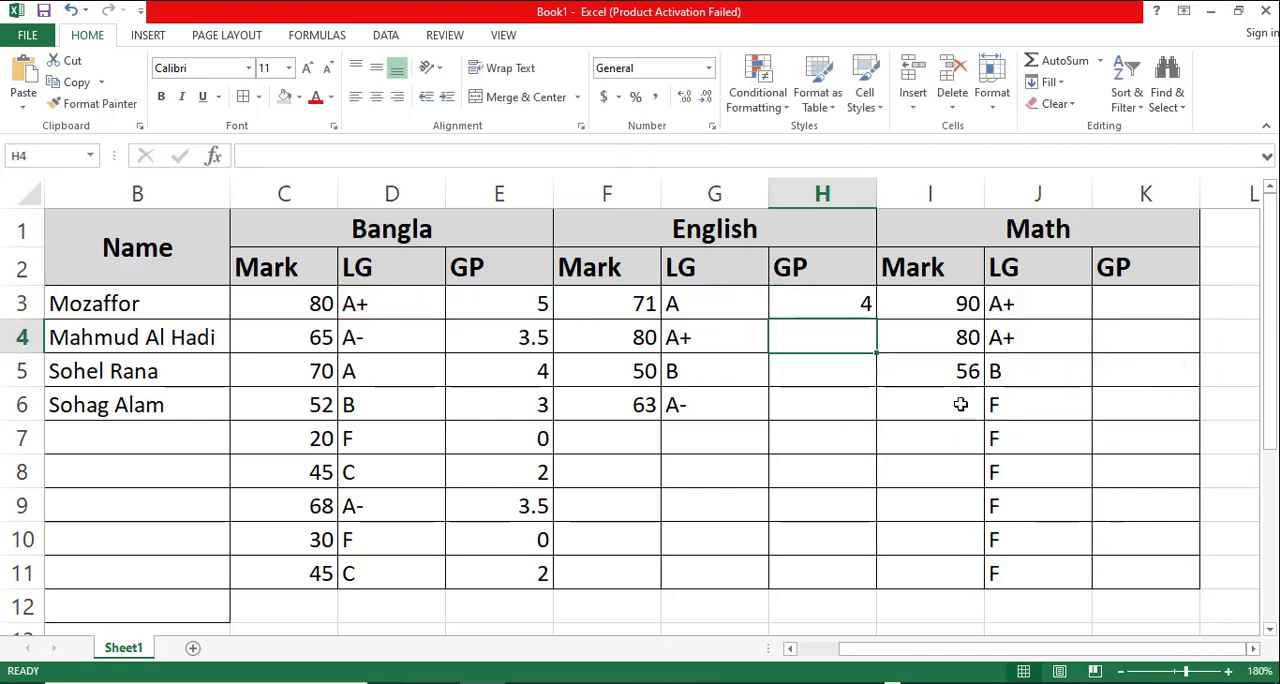
- Fill the H3 grade point formula down through H11 in the English GP column
left_click_drag(873, 319, 870, 585)
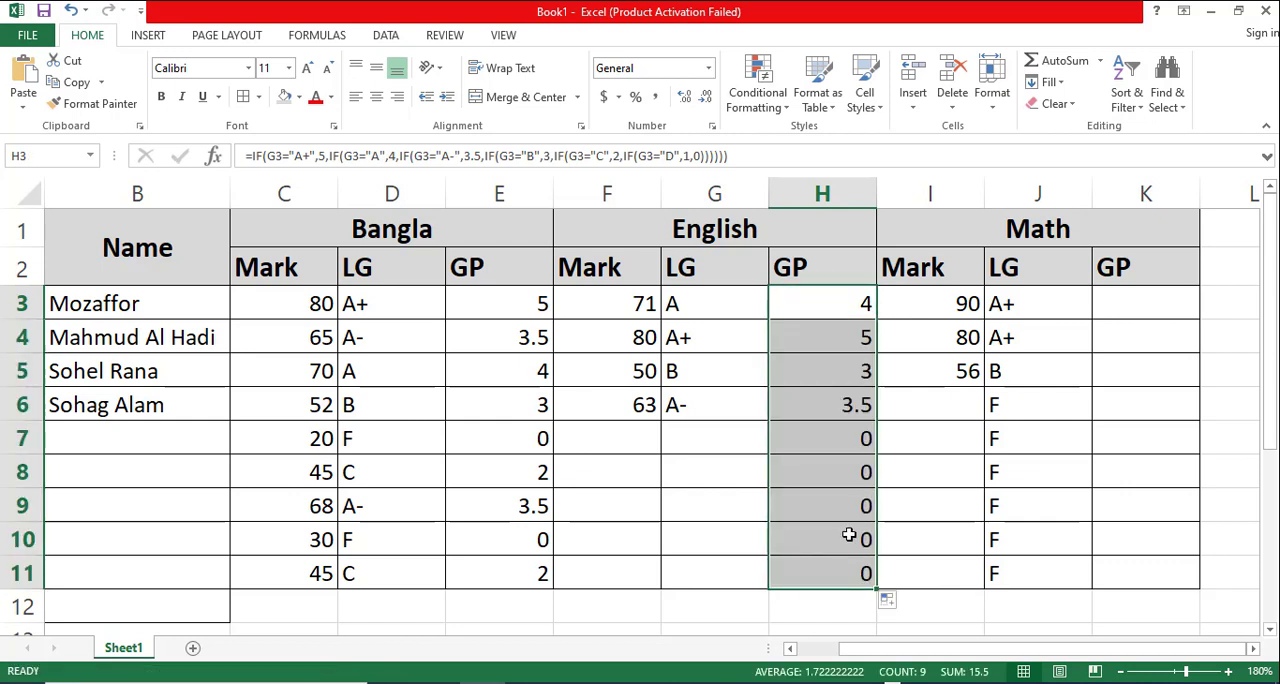
left_click(640, 443)
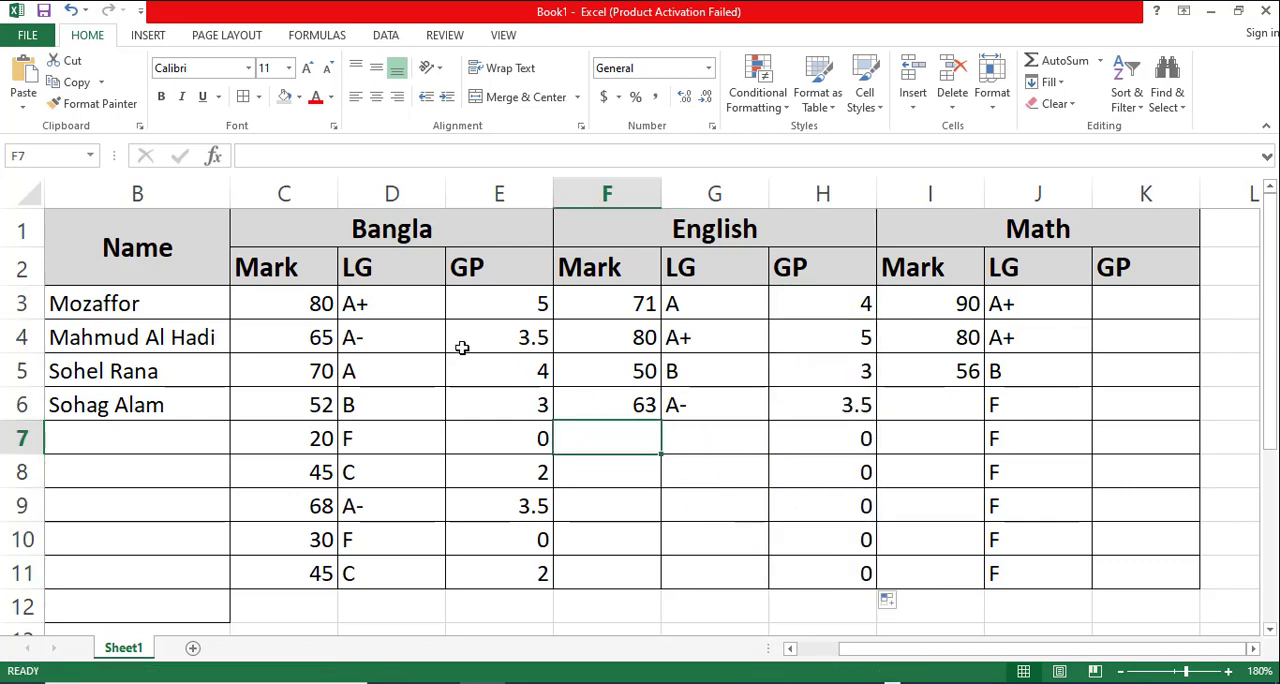
- Review the whole table layout, checking the Sl No, Name and subject headers and their Mark, LG and GP columns
left_click(1120, 671)
left_click(1120, 671)
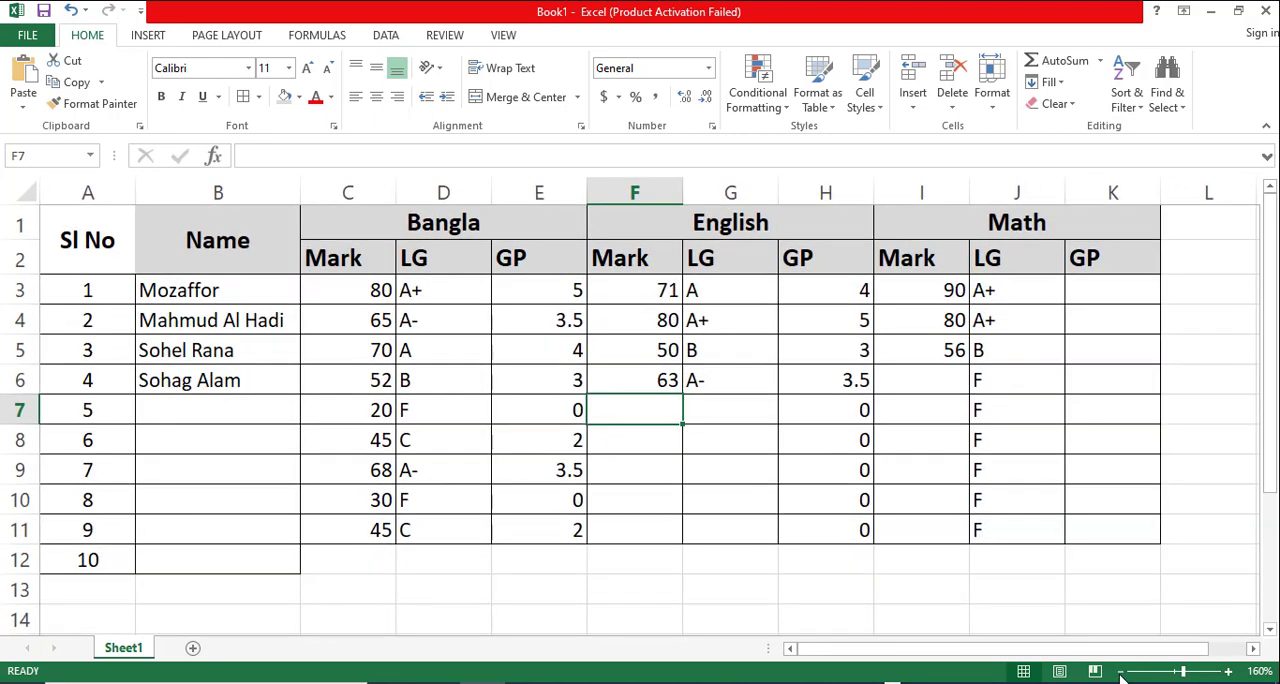
left_click(418, 290)
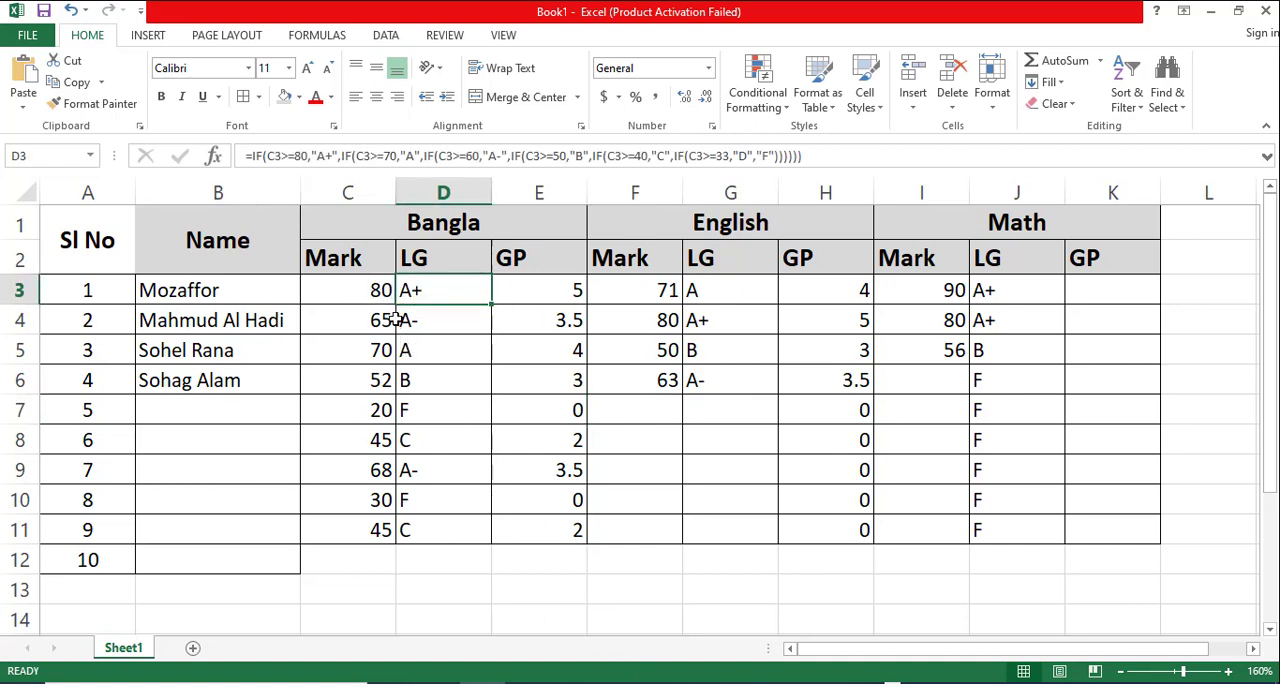
left_click(231, 232)
left_click_drag(100, 238, 1043, 233)
left_click(665, 356)
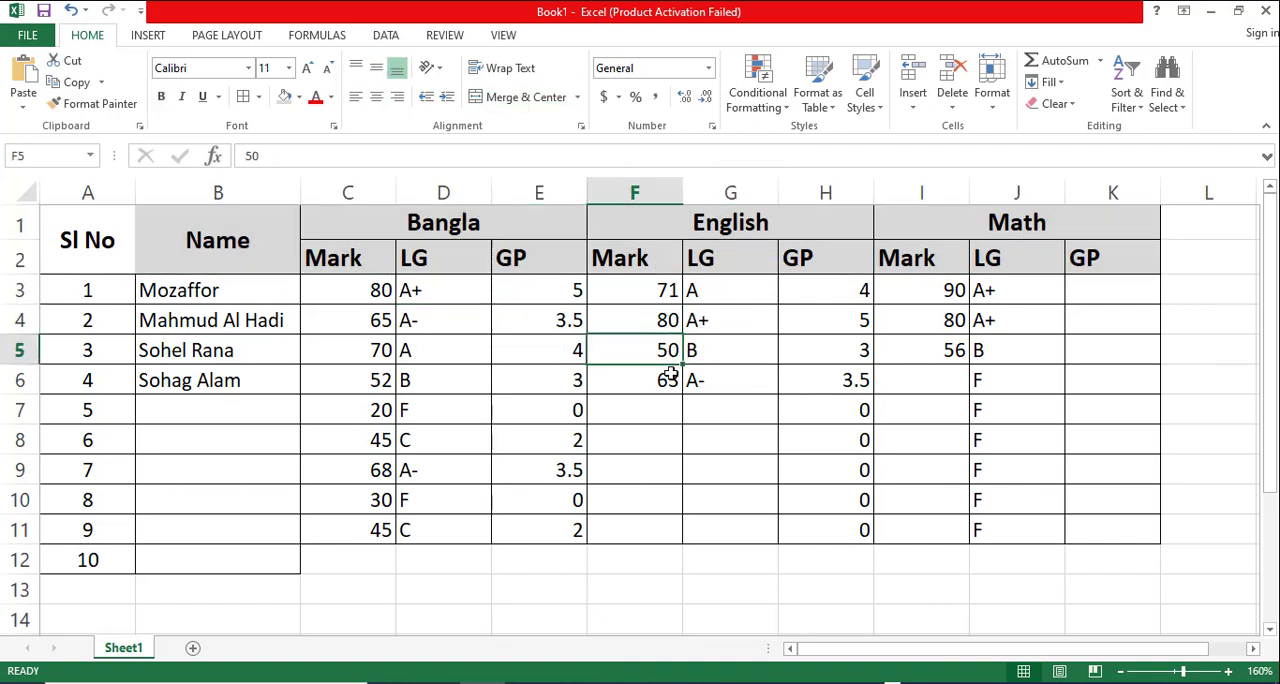
left_click(426, 226)
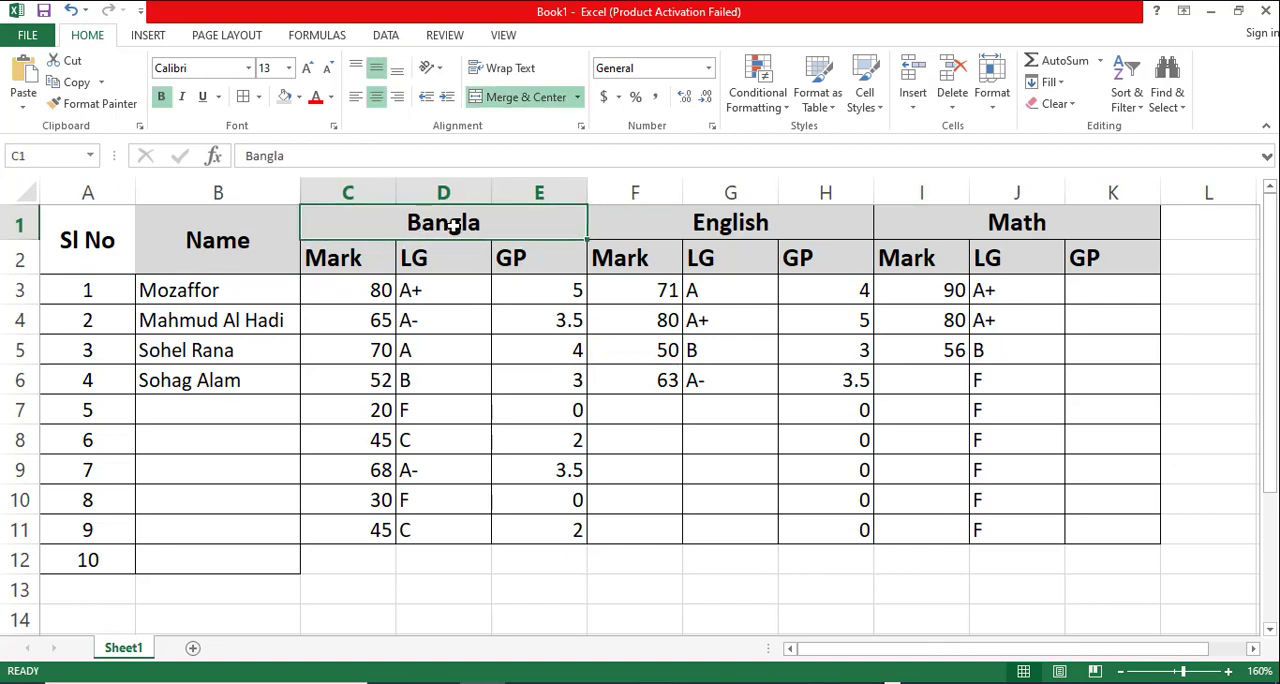
left_click(464, 281)
left_click(447, 222)
left_click(449, 256)
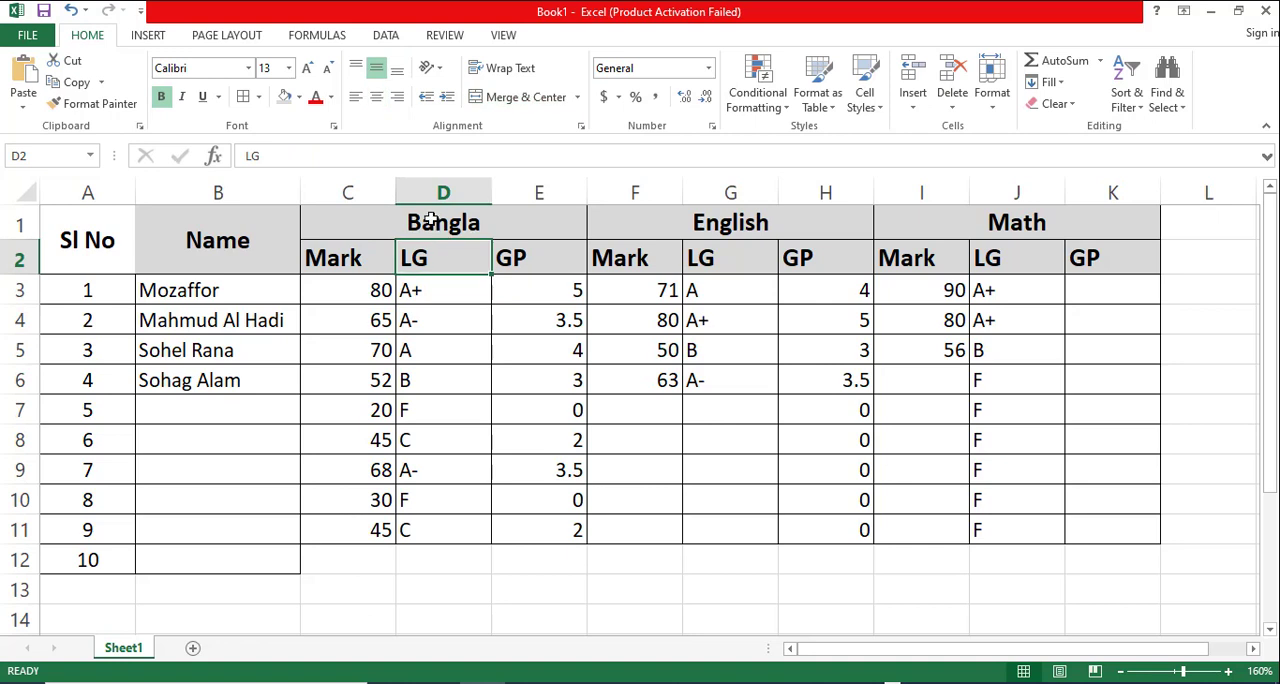
left_click_drag(336, 252, 535, 273)
left_click(501, 412)
- Center the marks, letter grades and grade points in C3:K11 both horizontally and vertically
left_click_drag(363, 286, 1100, 529)
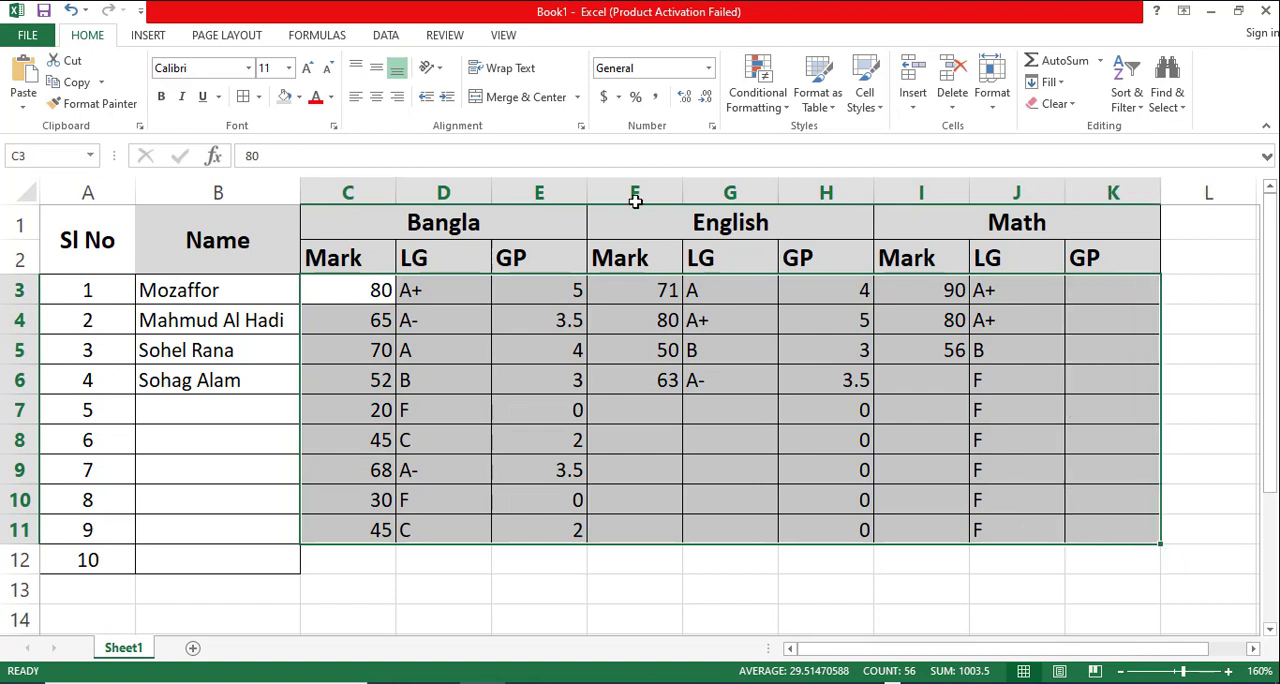
left_click(376, 96)
left_click(376, 67)
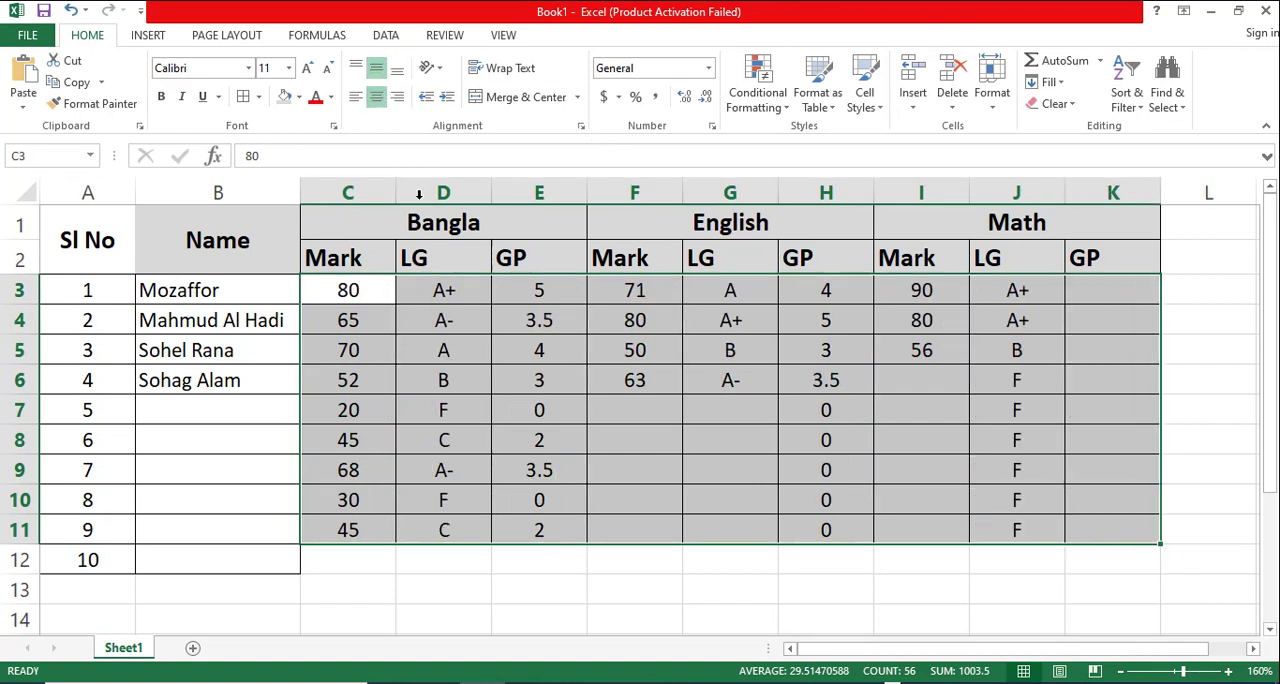
left_click(640, 619)
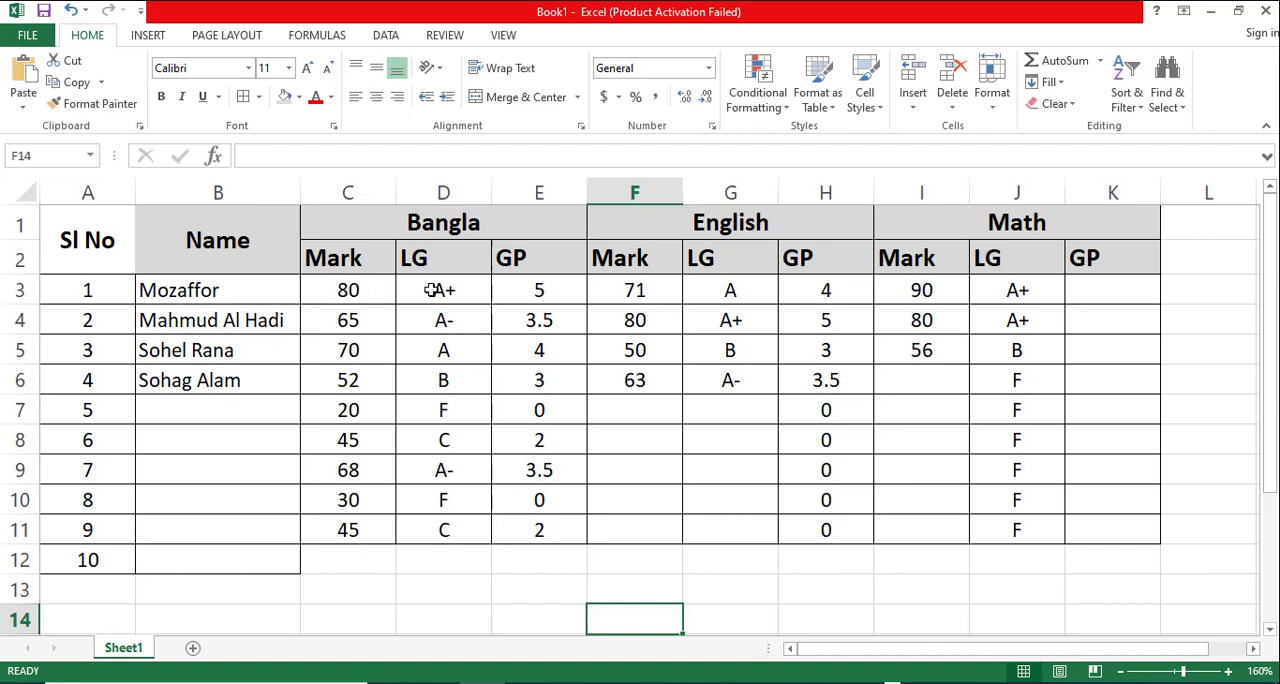
- Add an Equal To conditional formatting rule to C3:K11 that shows A+ with Green Fill with Dark Green Text
left_click_drag(430, 290, 958, 551)
left_click_drag(334, 290, 1114, 543)
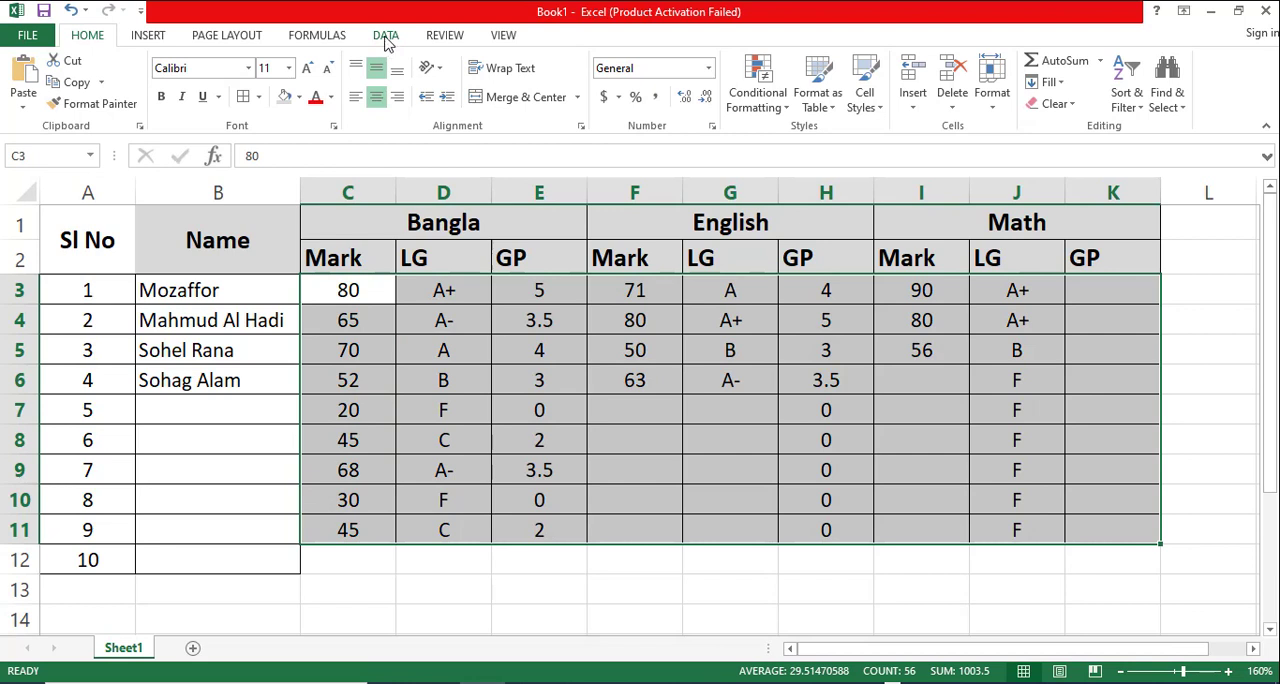
left_click(758, 88)
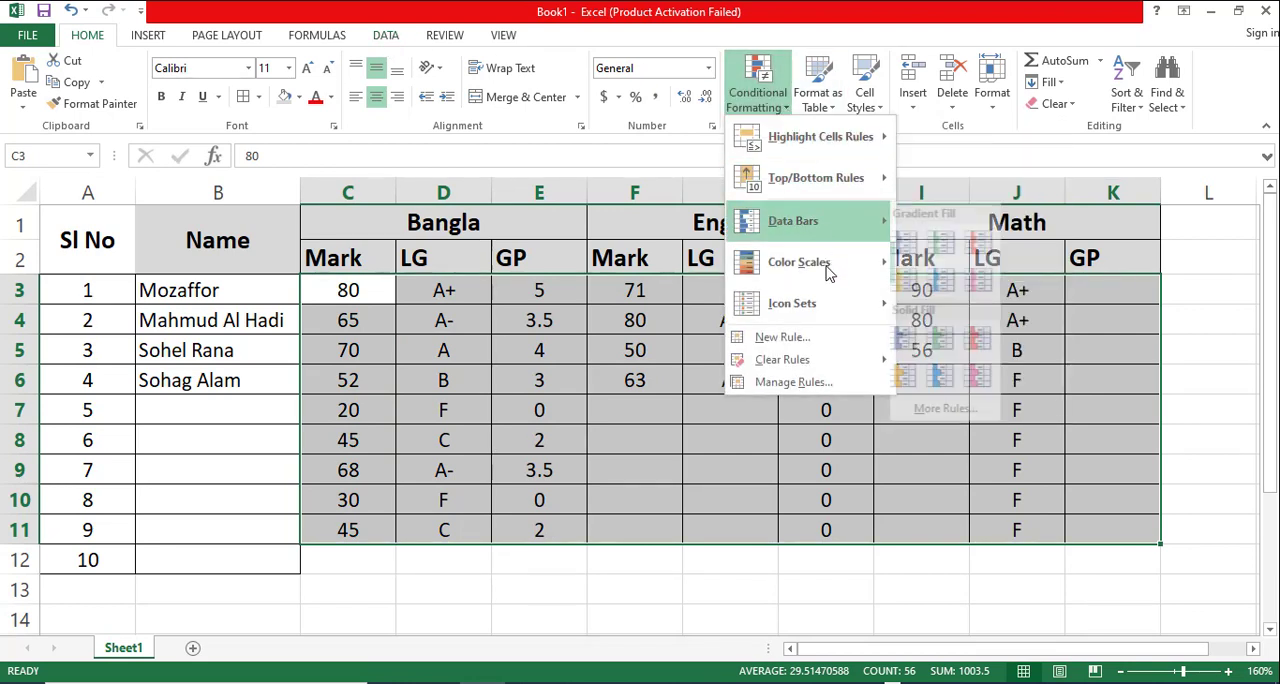
mouse_move(820, 144)
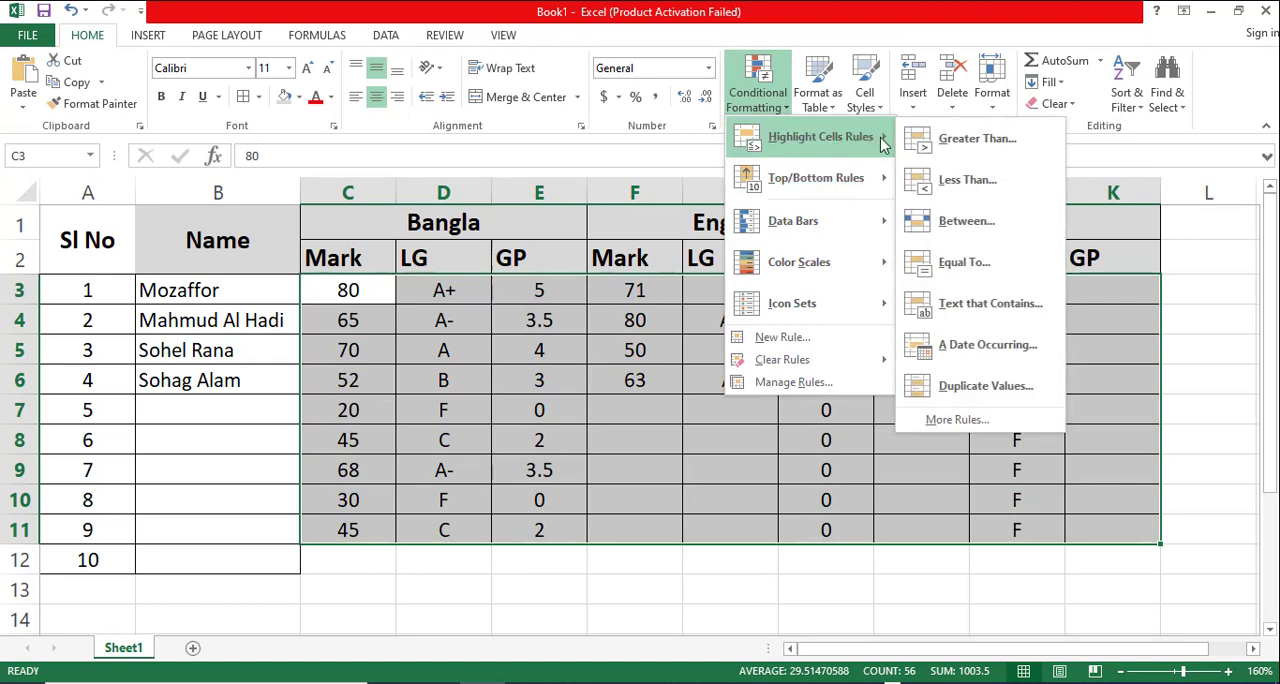
left_click(977, 264)
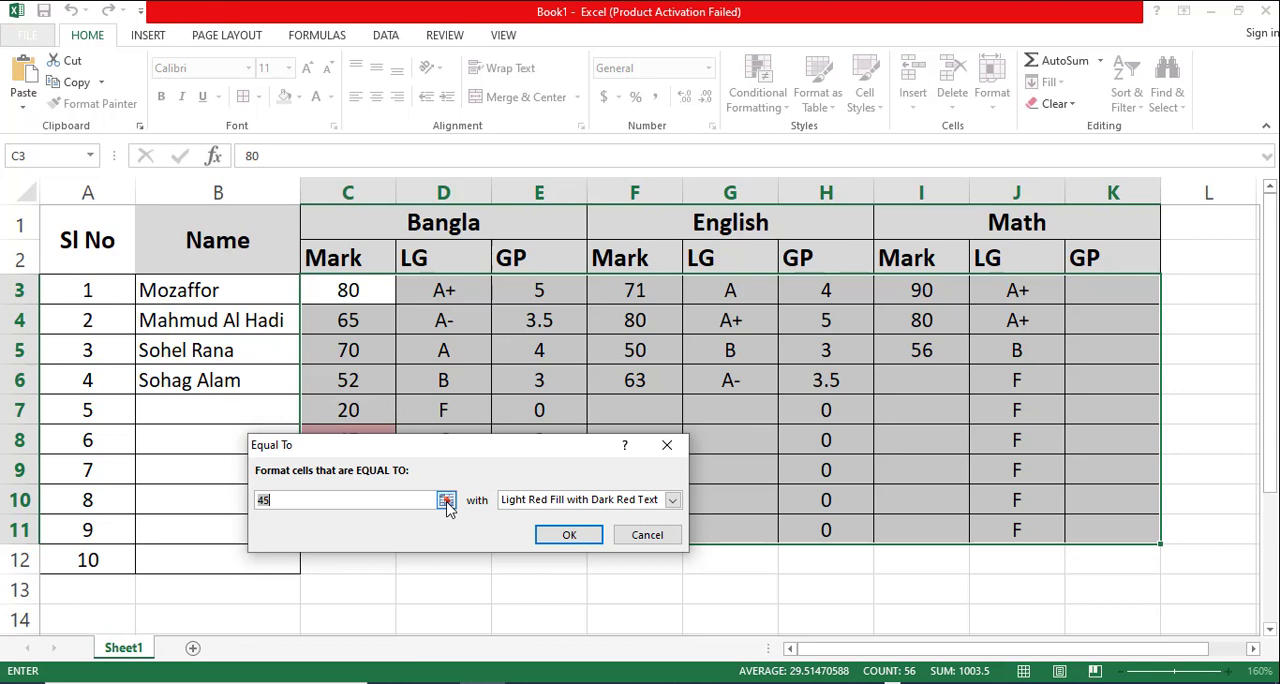
type("A")
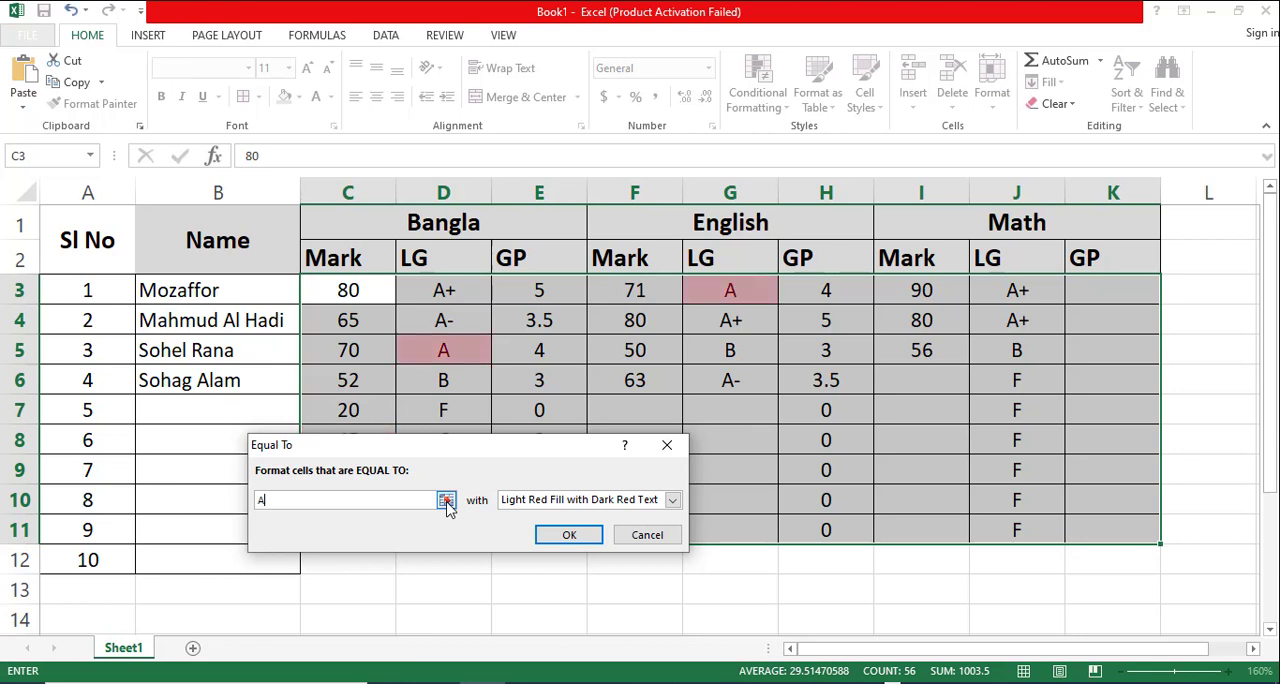
type("+")
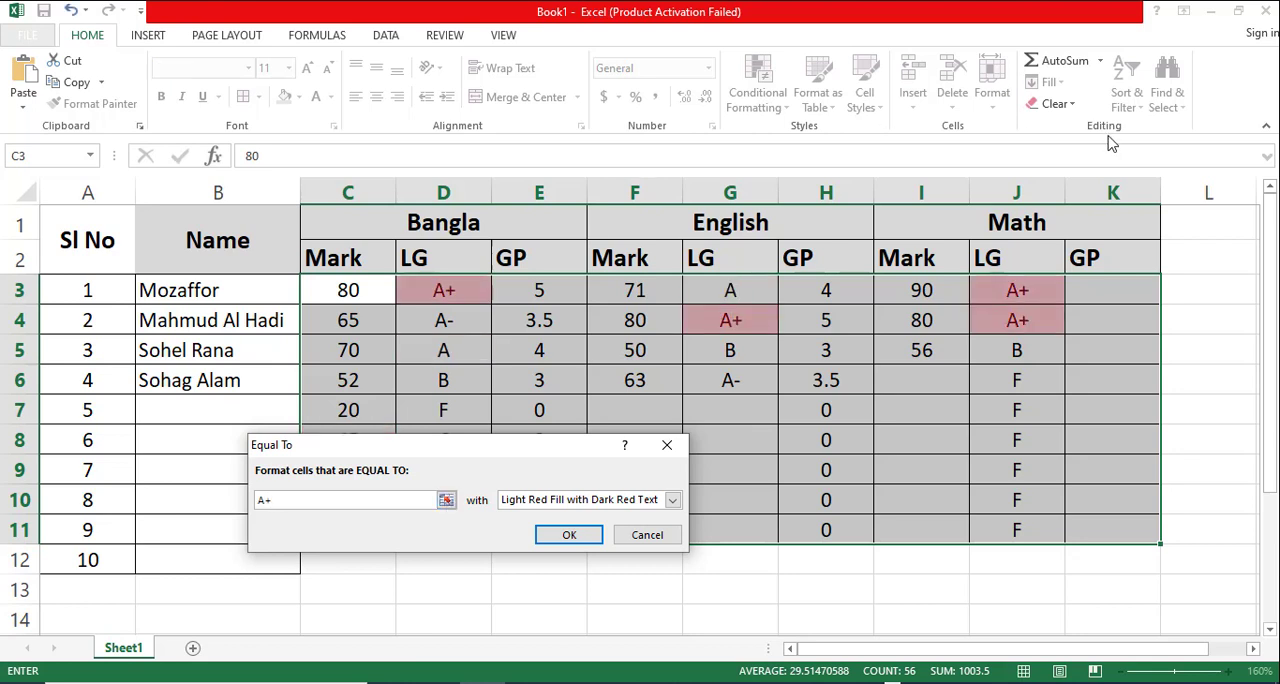
left_click(673, 500)
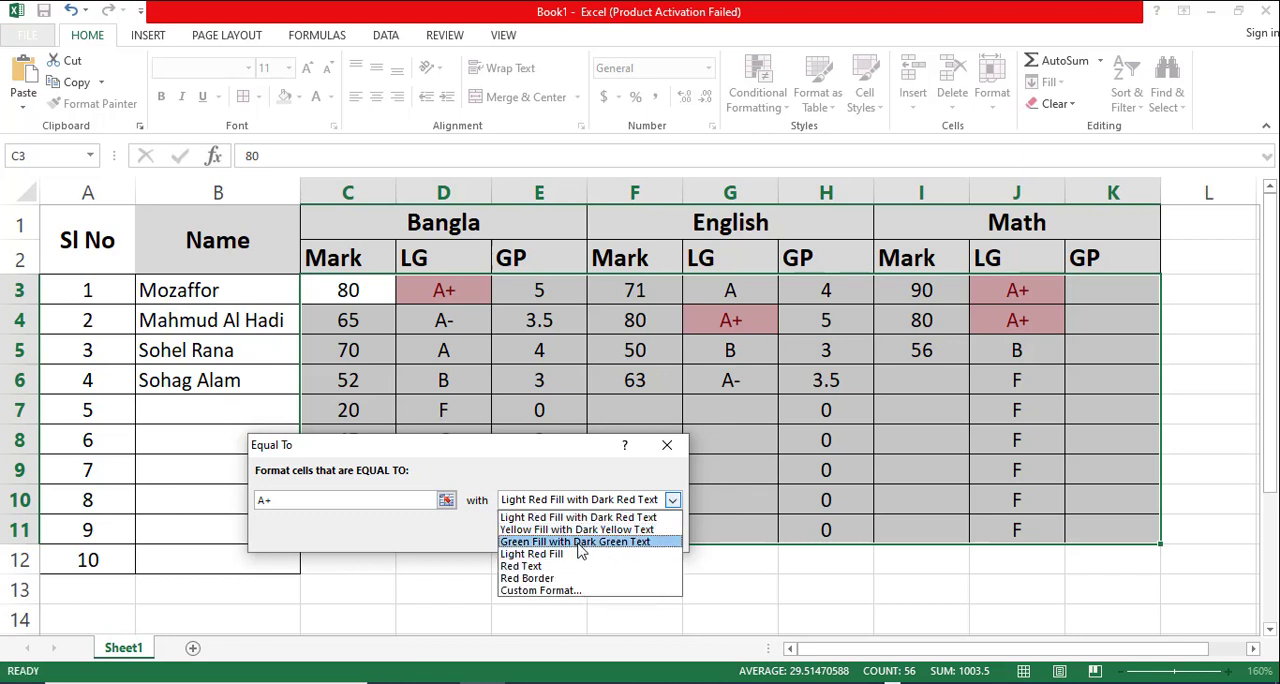
left_click(579, 542)
left_click(580, 540)
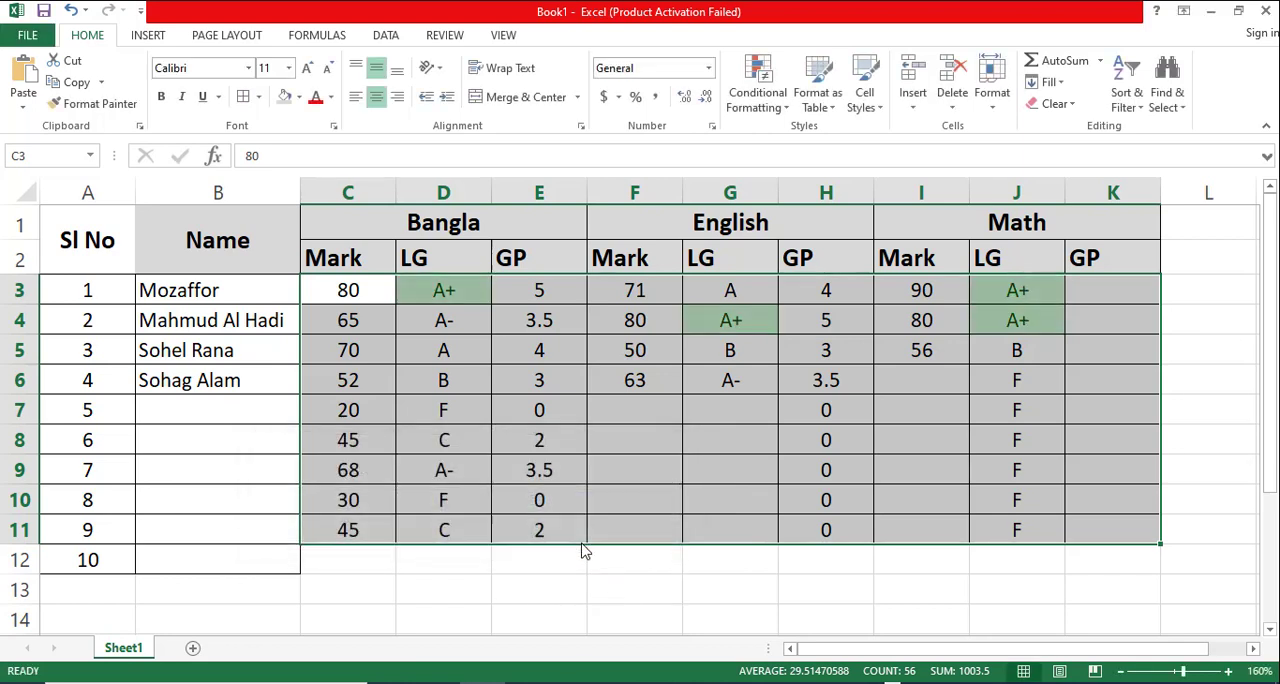
left_click(690, 612)
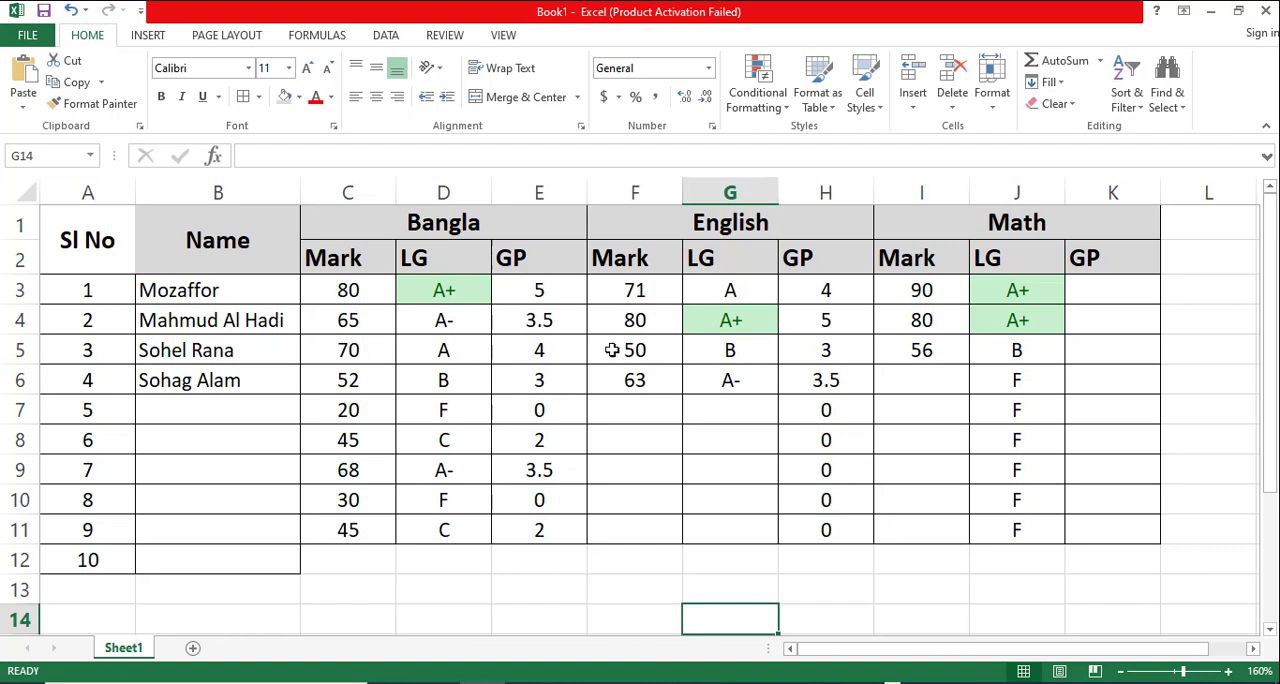
- Test the A+ highlighting by setting the Bangla mark in C9 to 80 and the English mark in F7 to 90
left_click(358, 467)
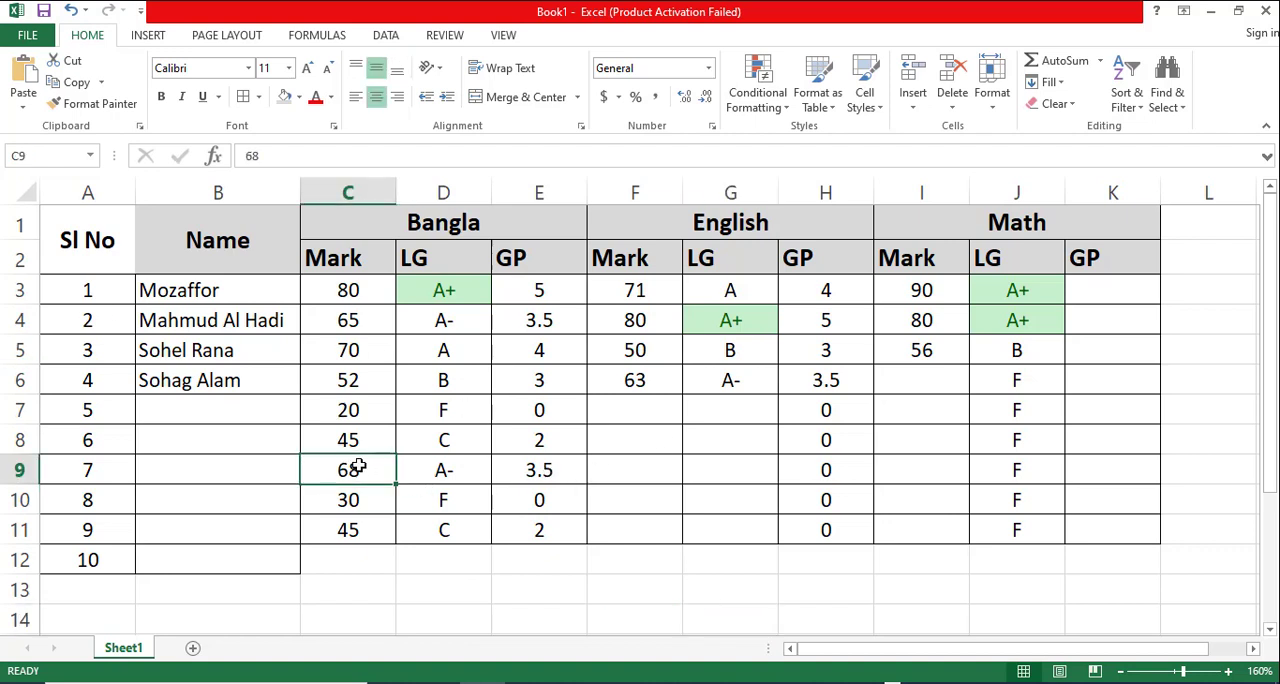
type("80")
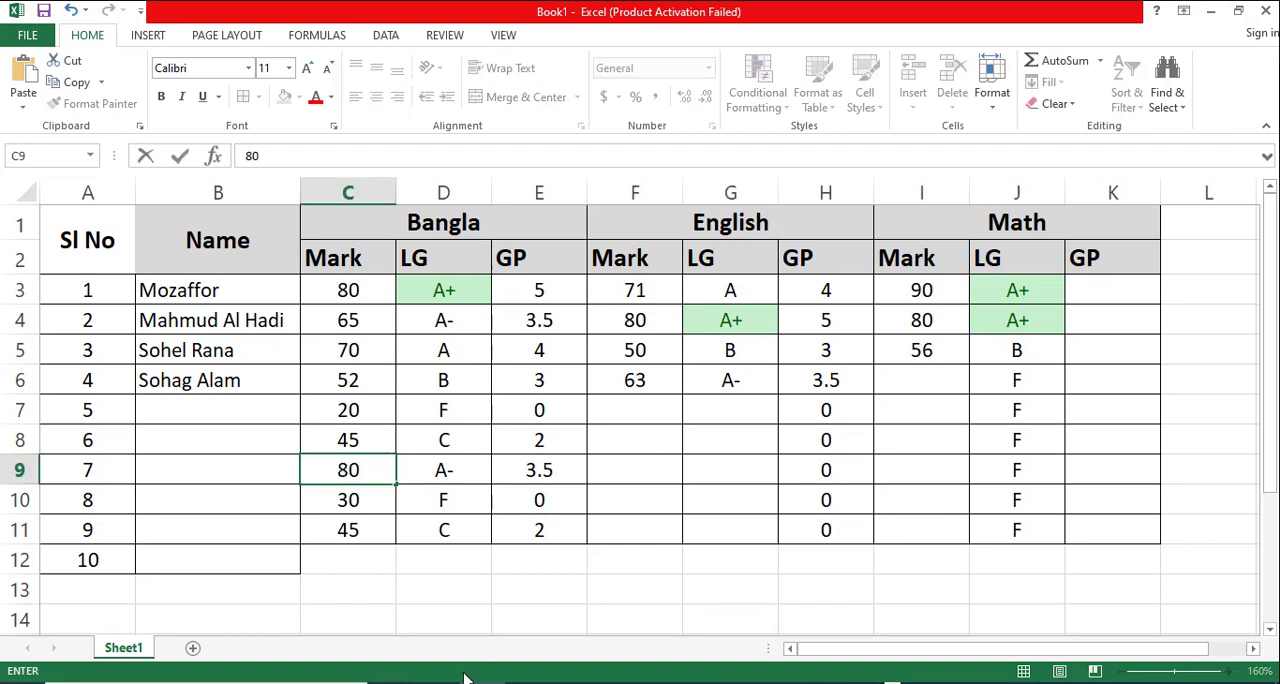
left_click(463, 600)
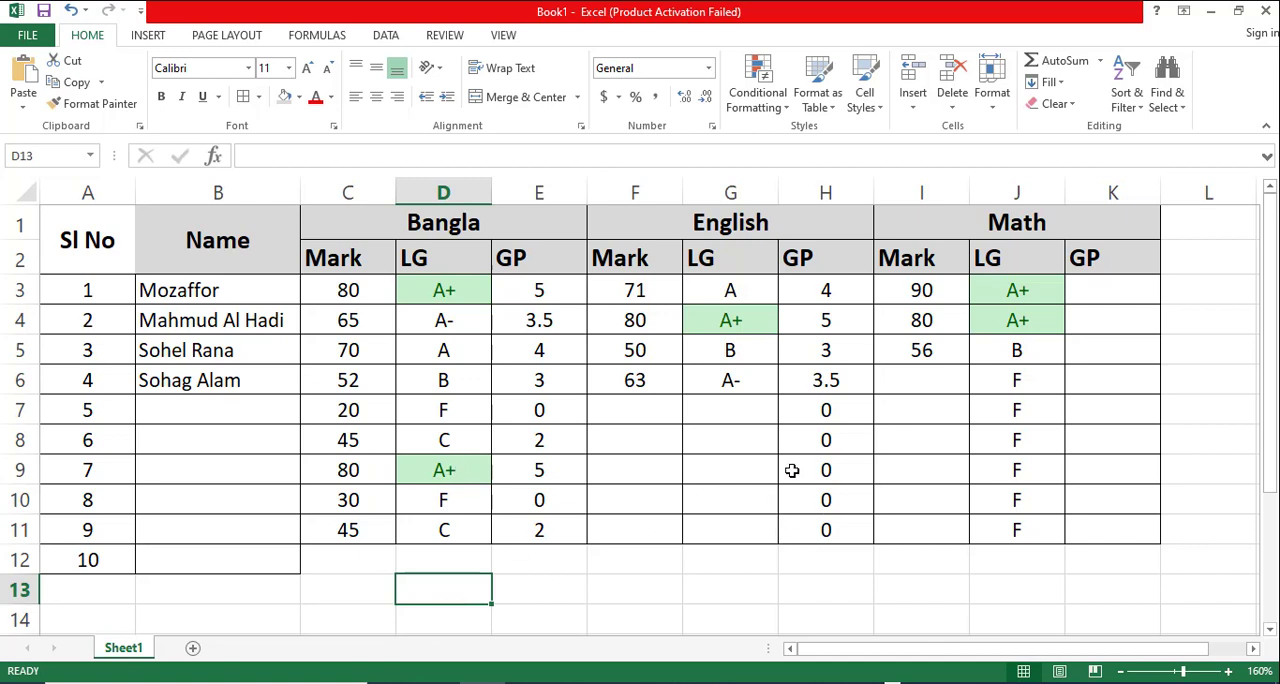
left_click(740, 476)
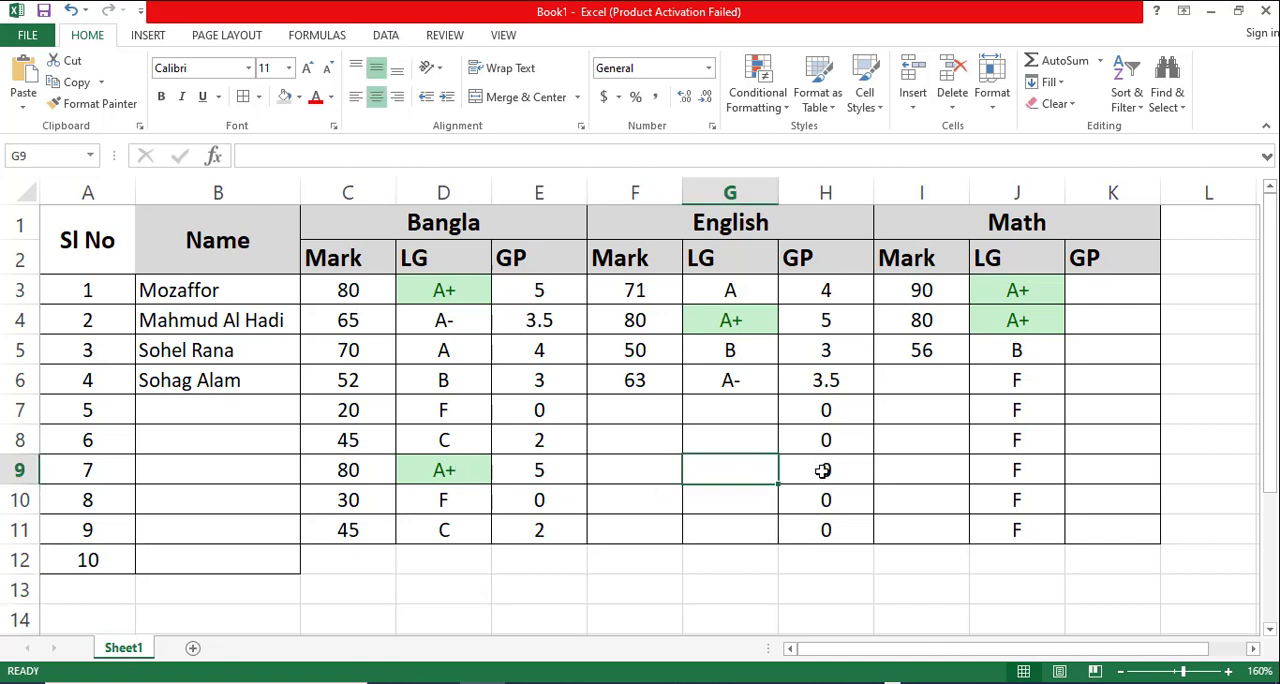
left_click(631, 409)
type("90")
left_click(665, 553)
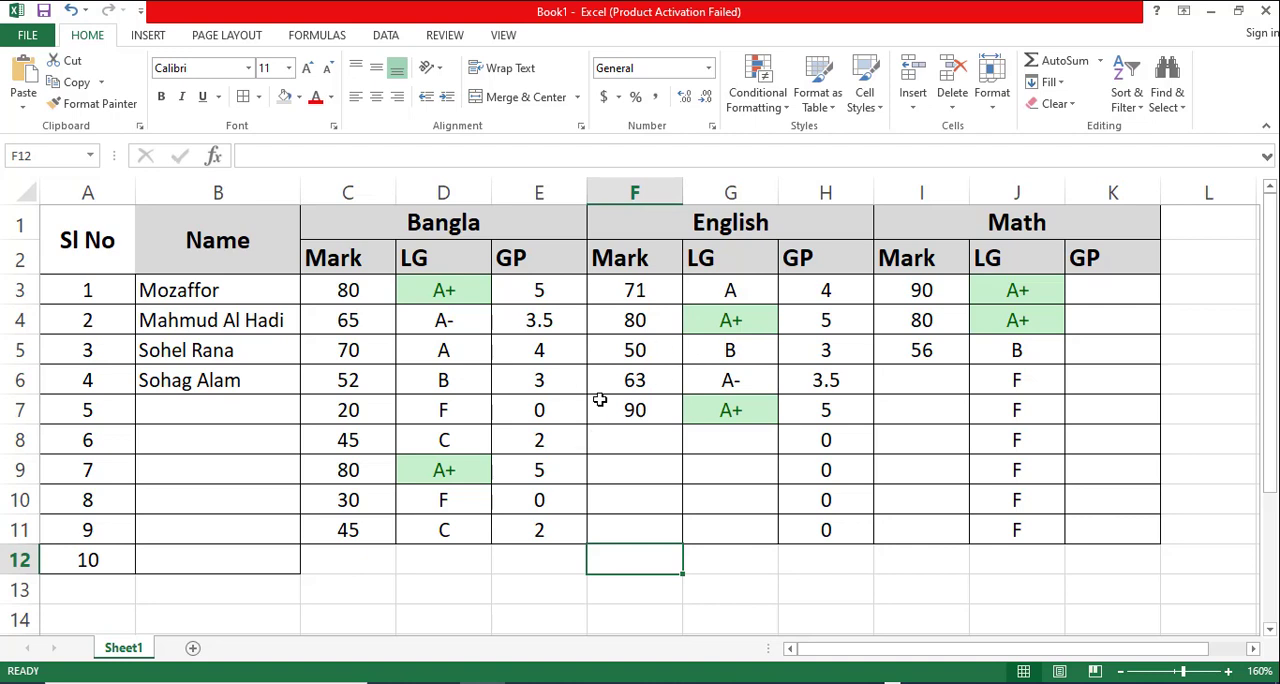
- Add an Equal To conditional formatting rule to C3:K11 that shows F with Red Text
left_click_drag(349, 289, 1109, 537)
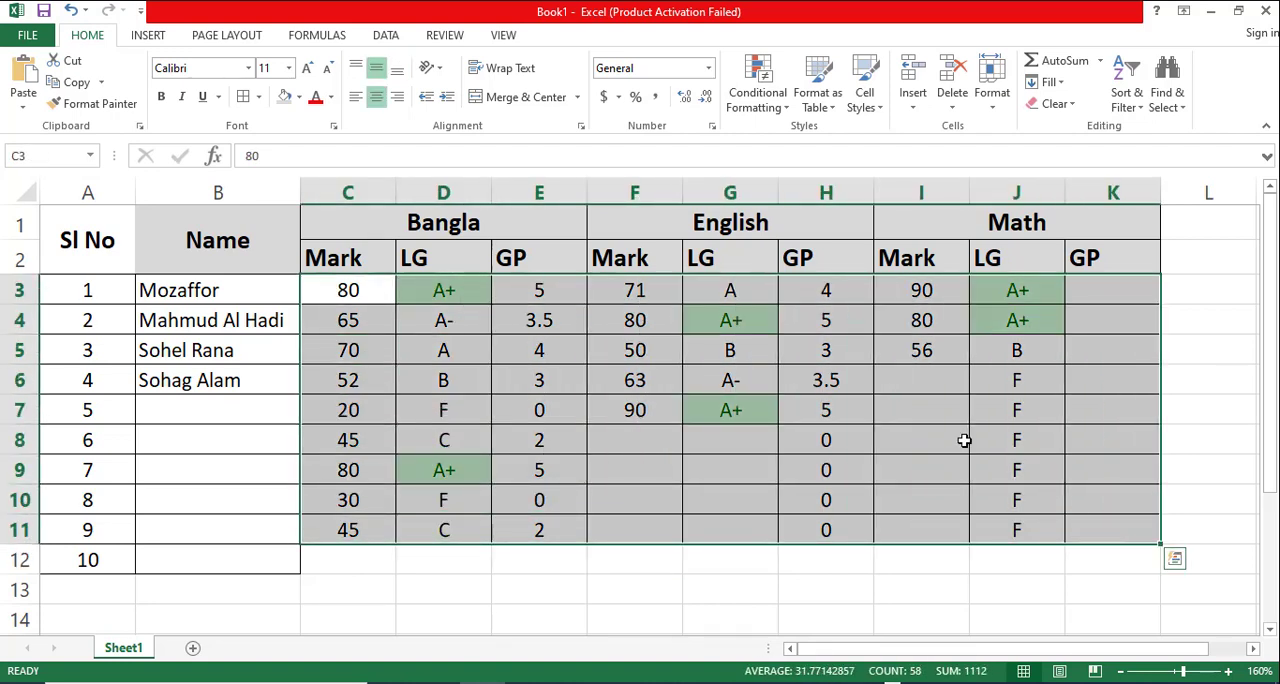
left_click(772, 103)
mouse_move(820, 137)
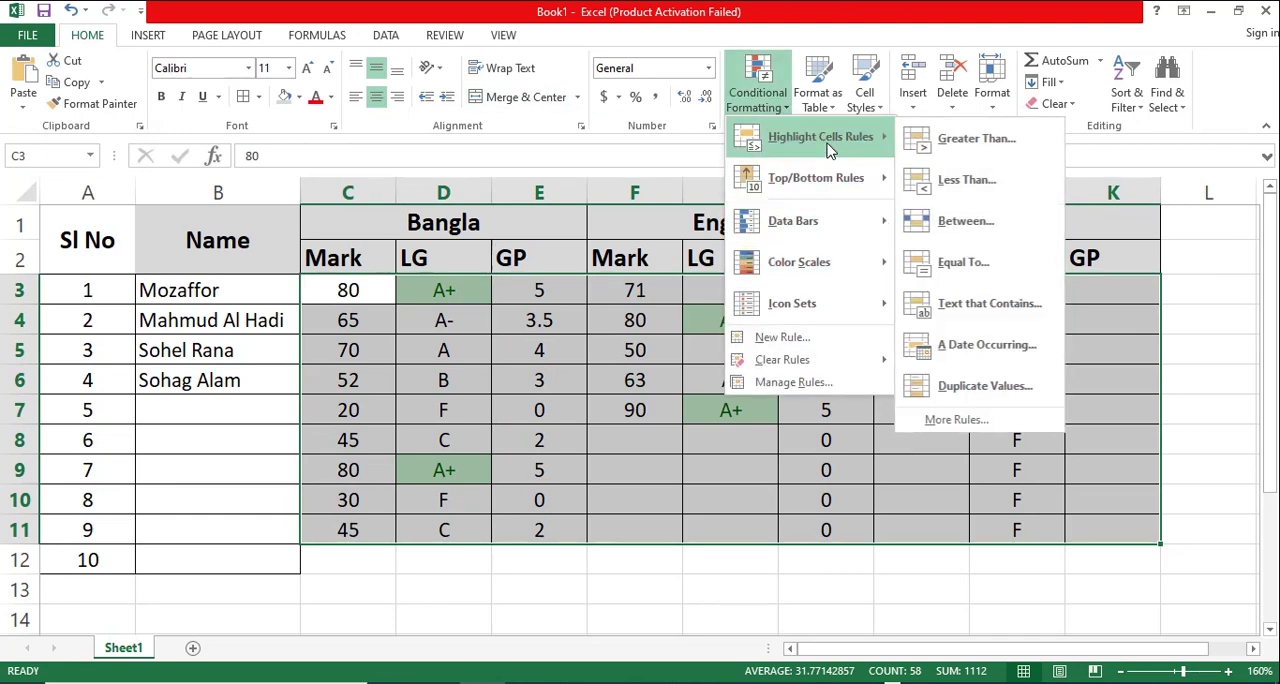
left_click(966, 262)
type("45")
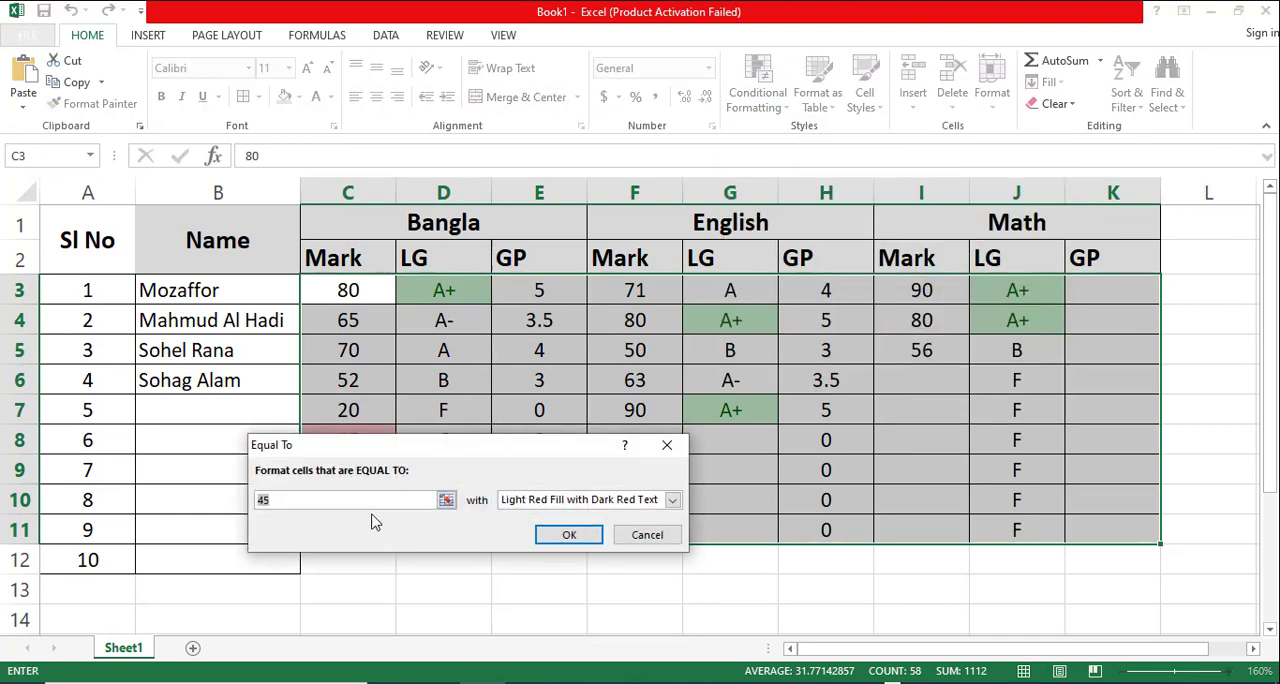
left_click_drag(310, 502, 196, 497)
type("F")
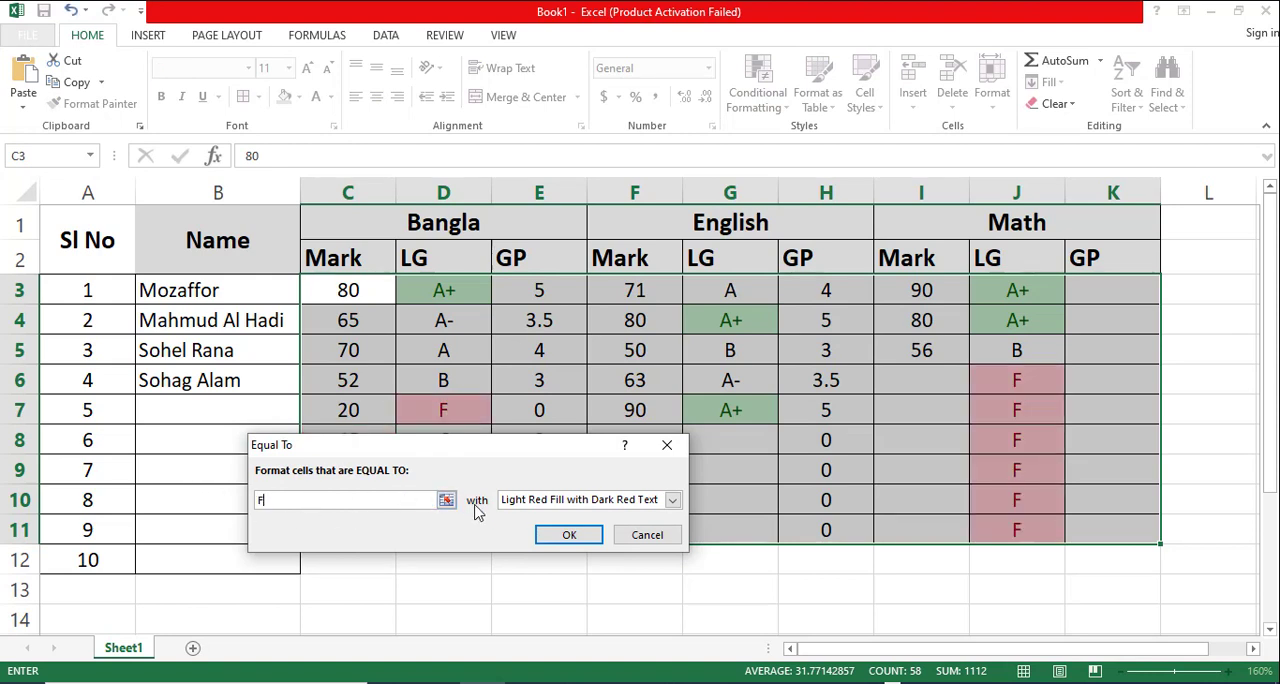
left_click(526, 500)
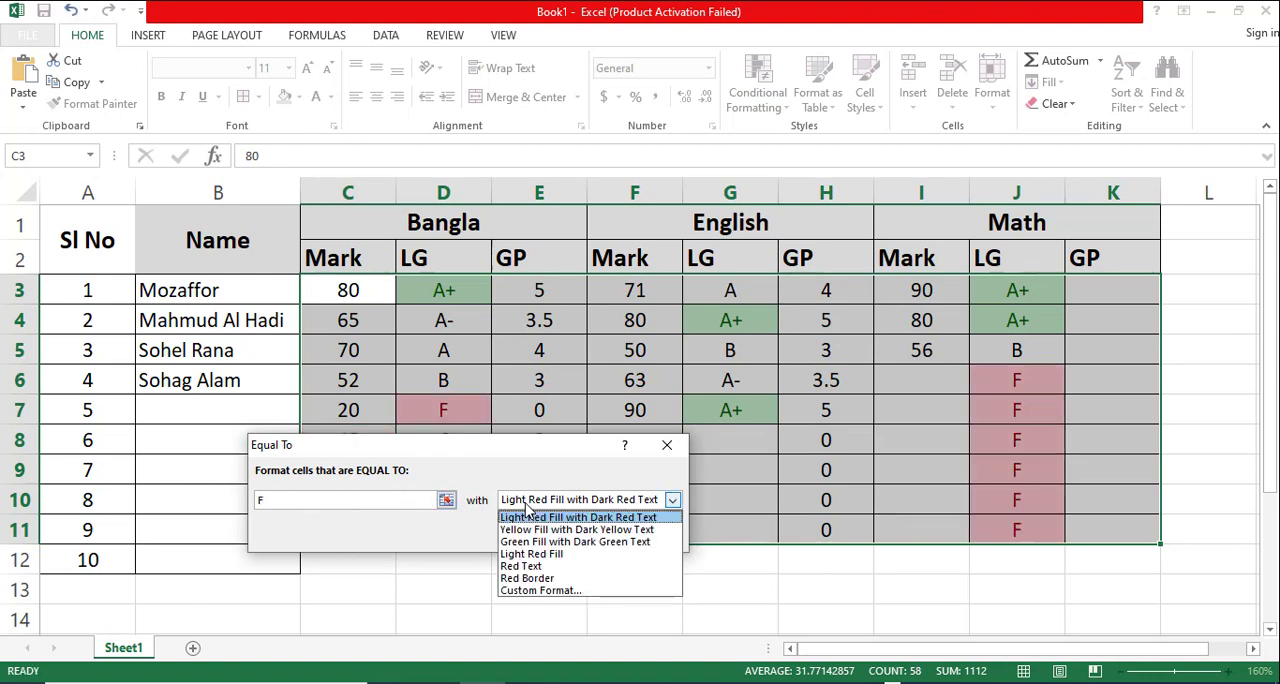
left_click(521, 566)
left_click(574, 531)
left_click(685, 620)
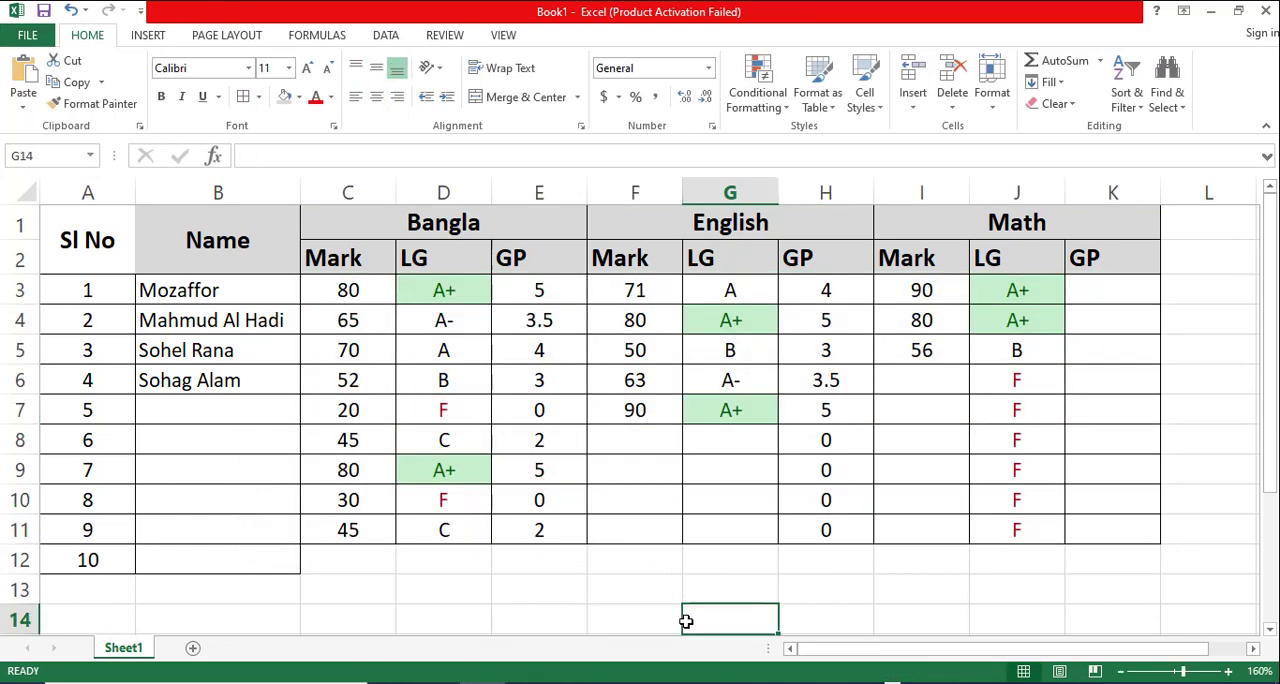
- Check the F grades in D7 and D10, and test the highlighting by setting the Bangla mark in C3 to 20
left_click(448, 412)
left_click(458, 498)
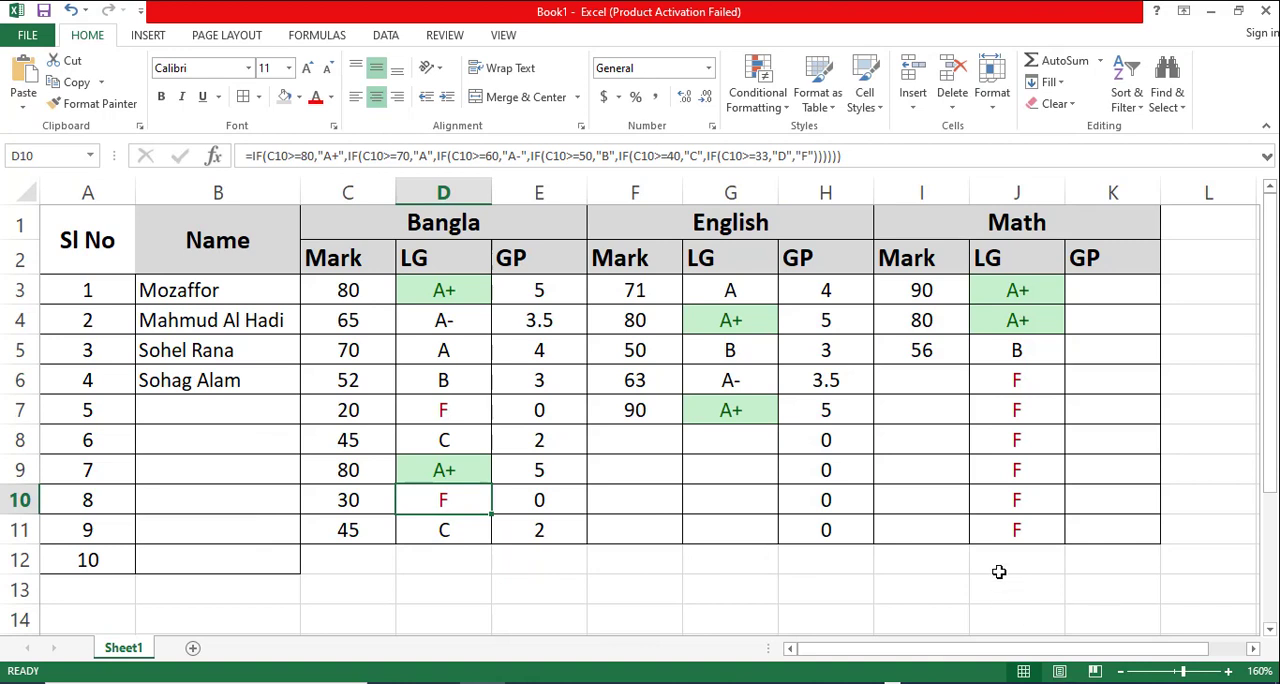
left_click(340, 293)
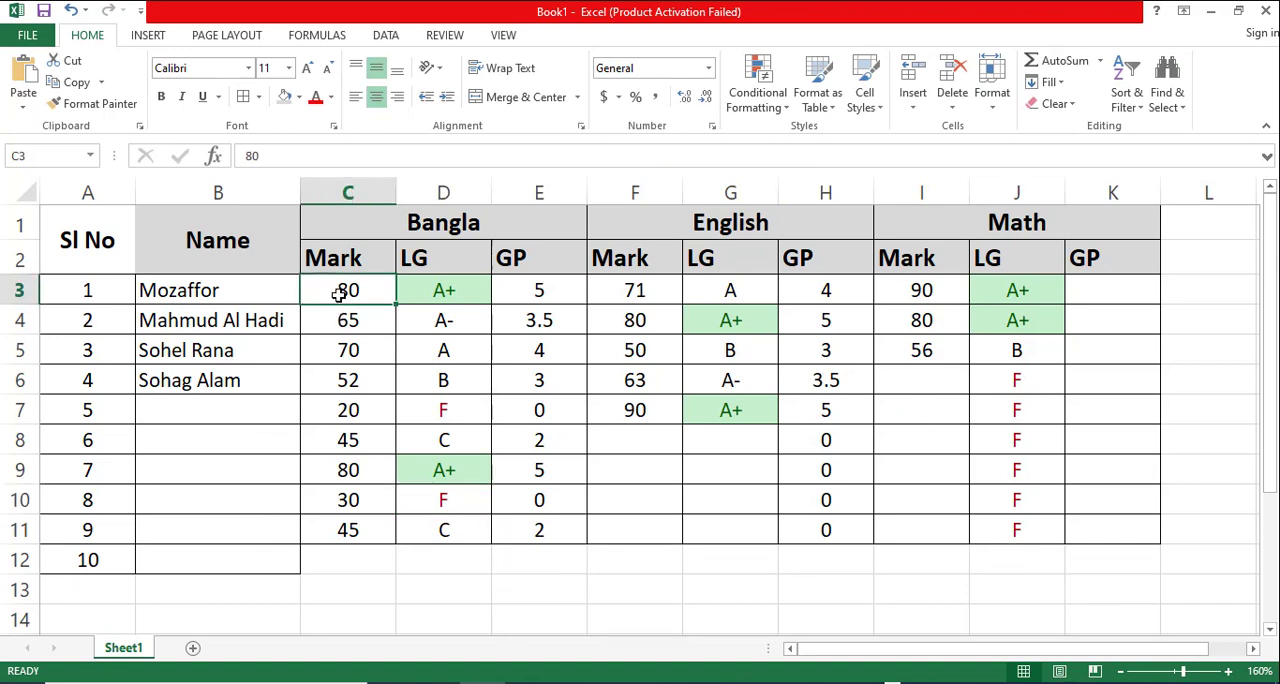
double_click(340, 293)
type("2")
key("Delete")
left_click(386, 404)
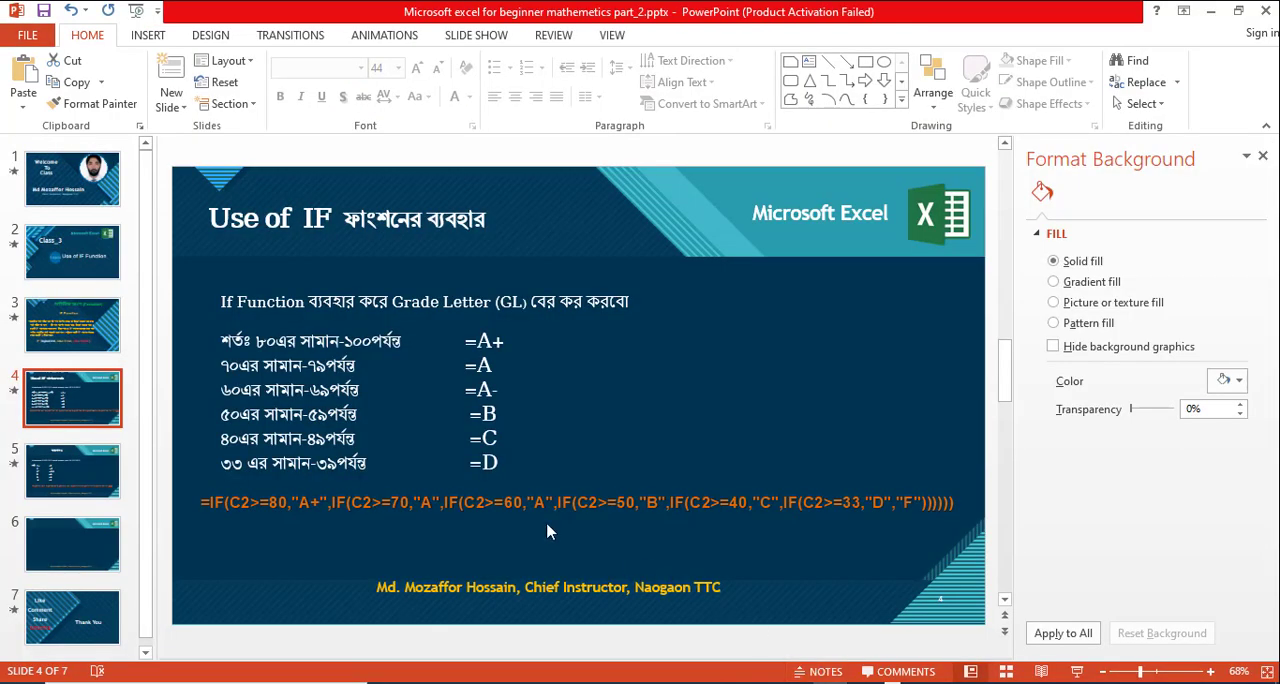
- Switch to the PowerPoint deck, present slides 2 to 5 to review the IF function syntax and grade formulas, and return to Excel
left_click(75, 262)
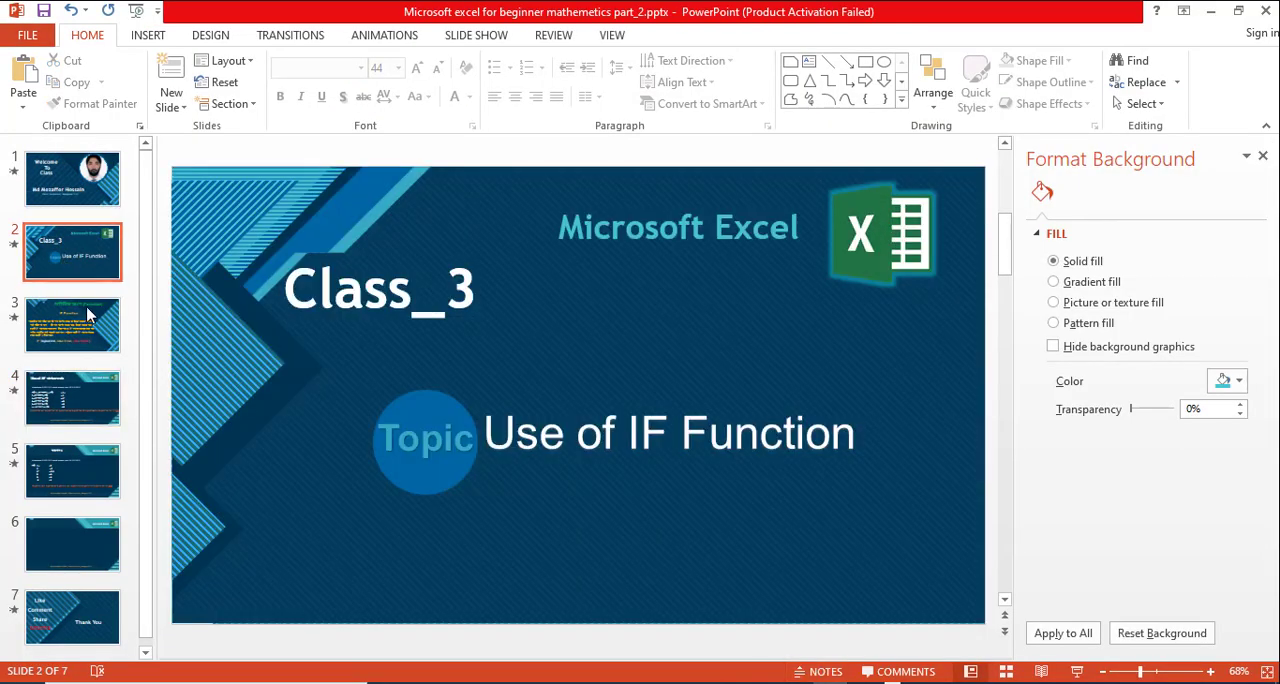
left_click(86, 258)
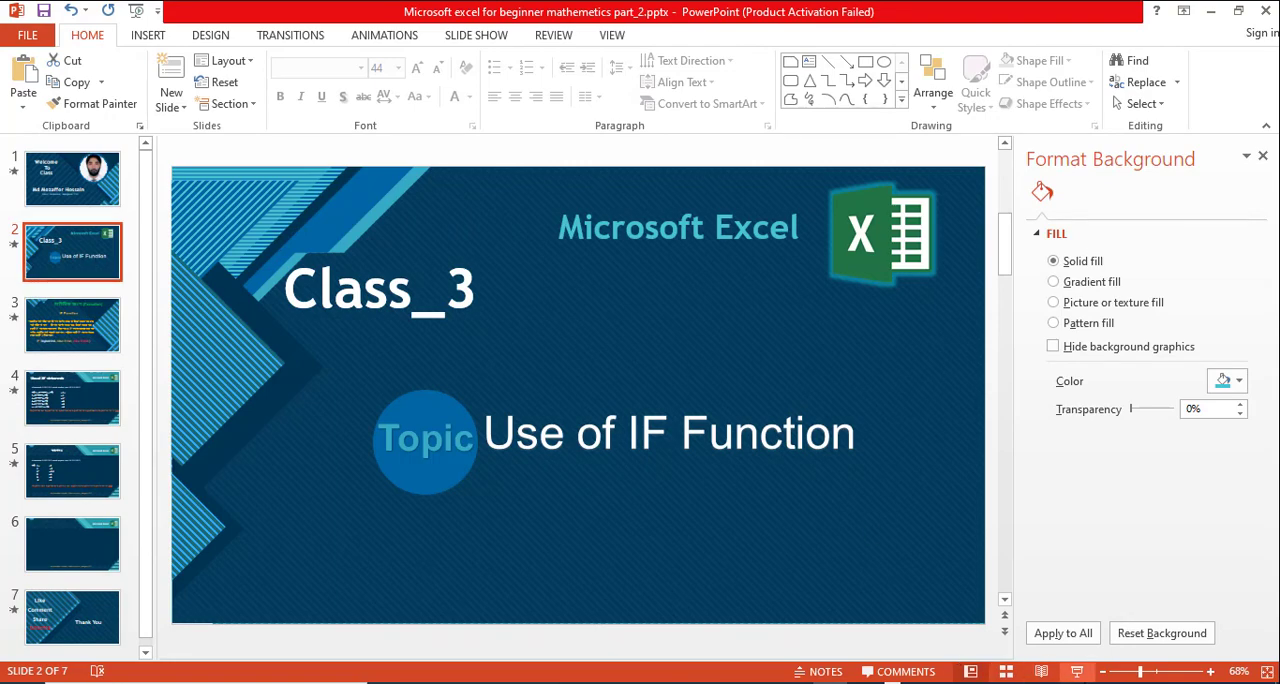
left_click(1076, 671)
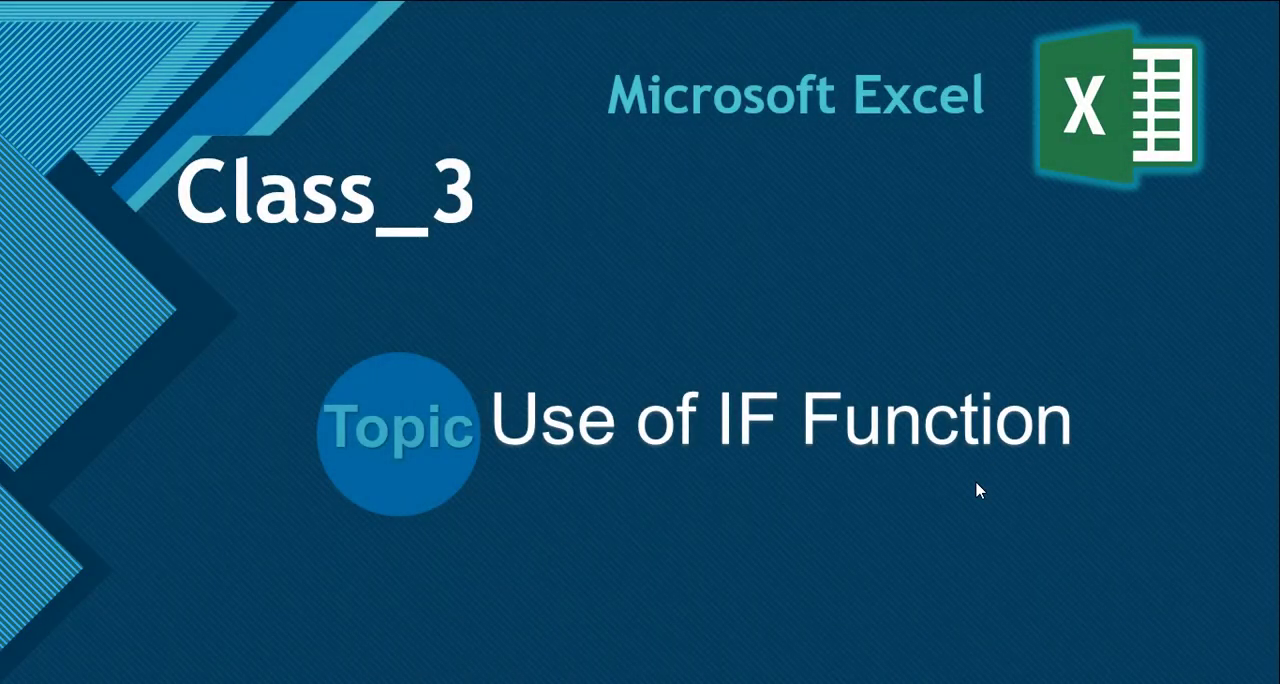
left_click(978, 501)
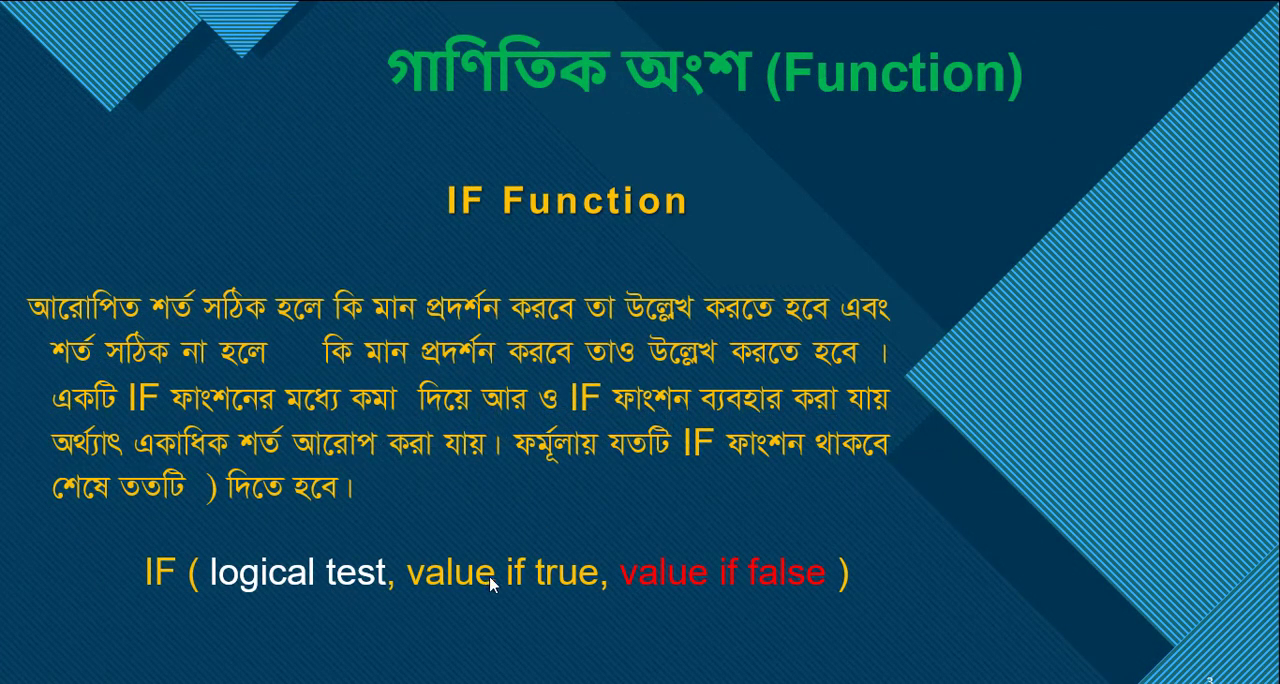
left_click(298, 588)
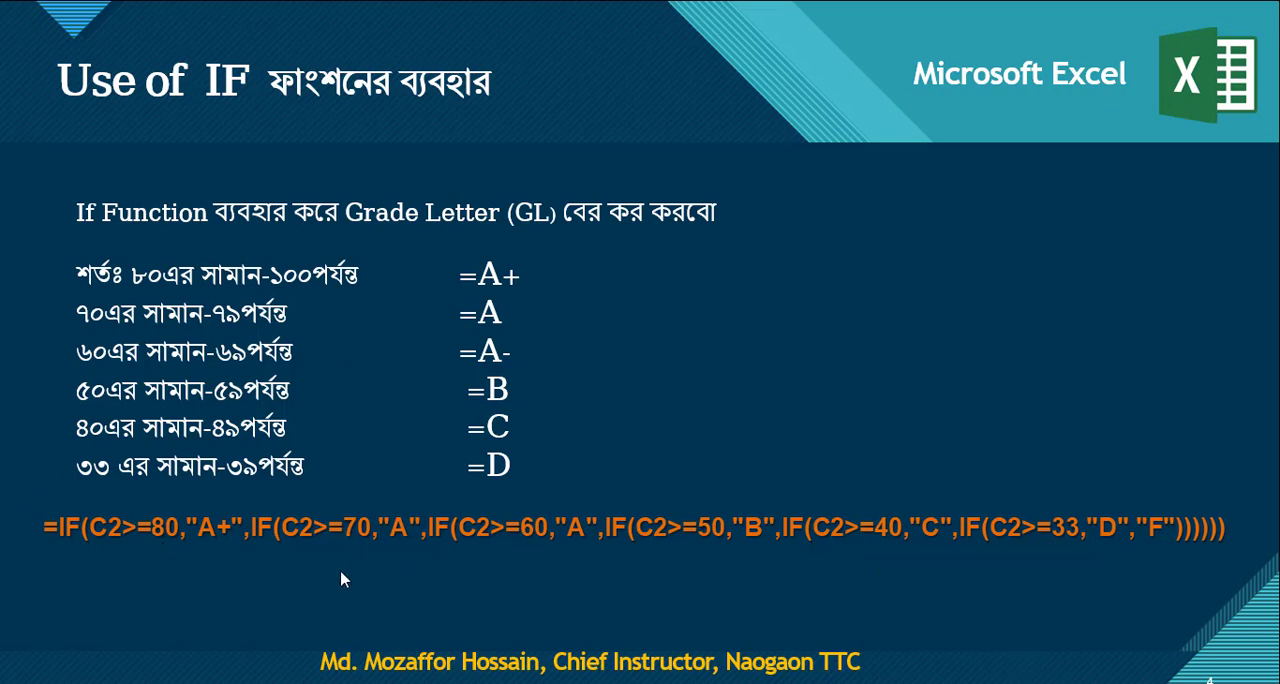
left_click(606, 556)
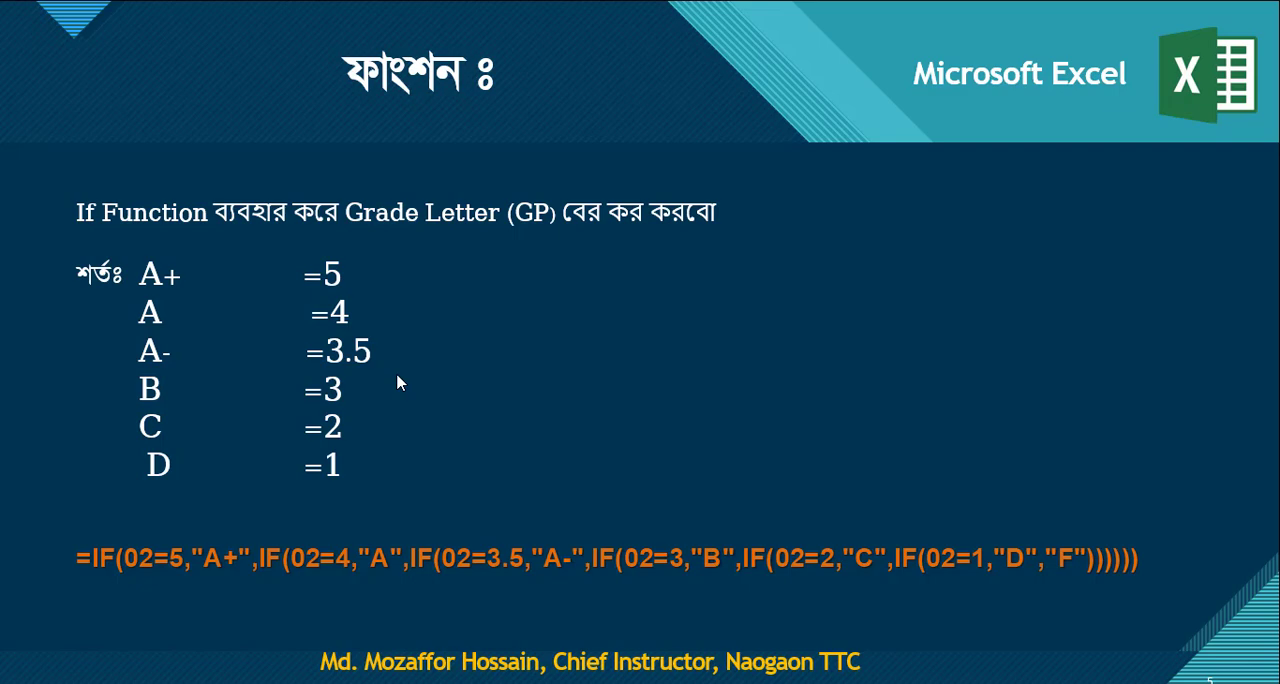
key("Escape")
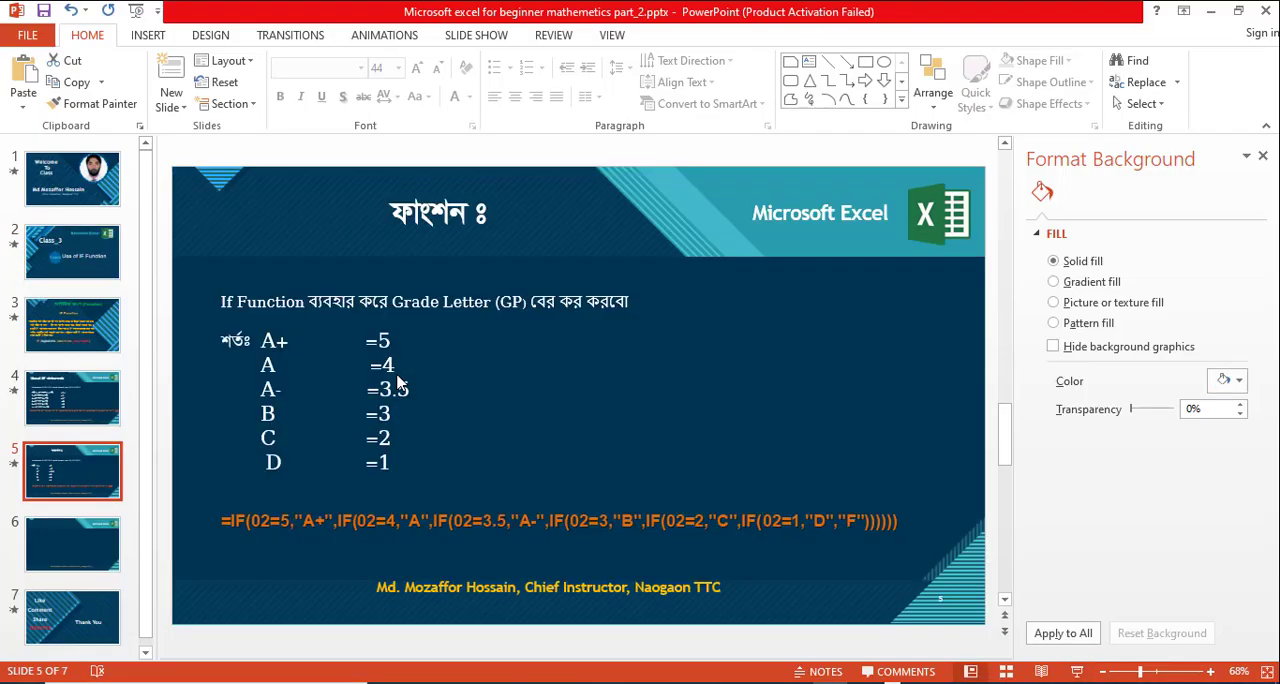
left_click(1210, 11)
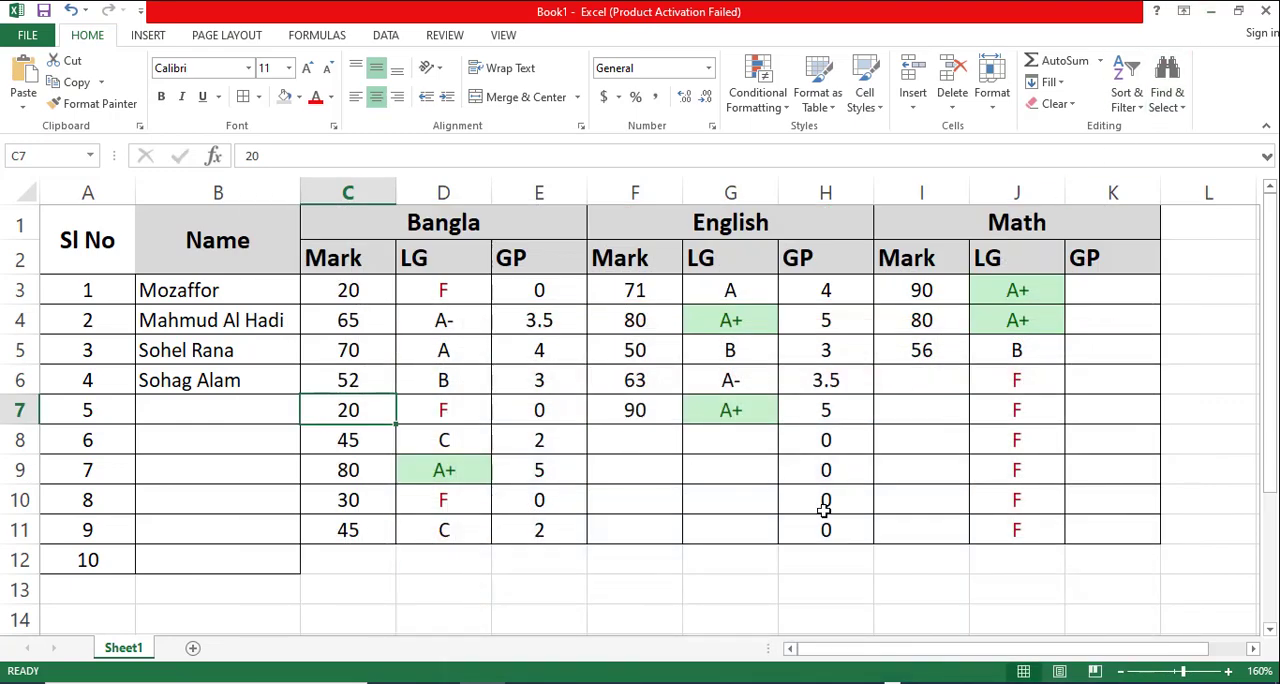
left_click(43, 11)
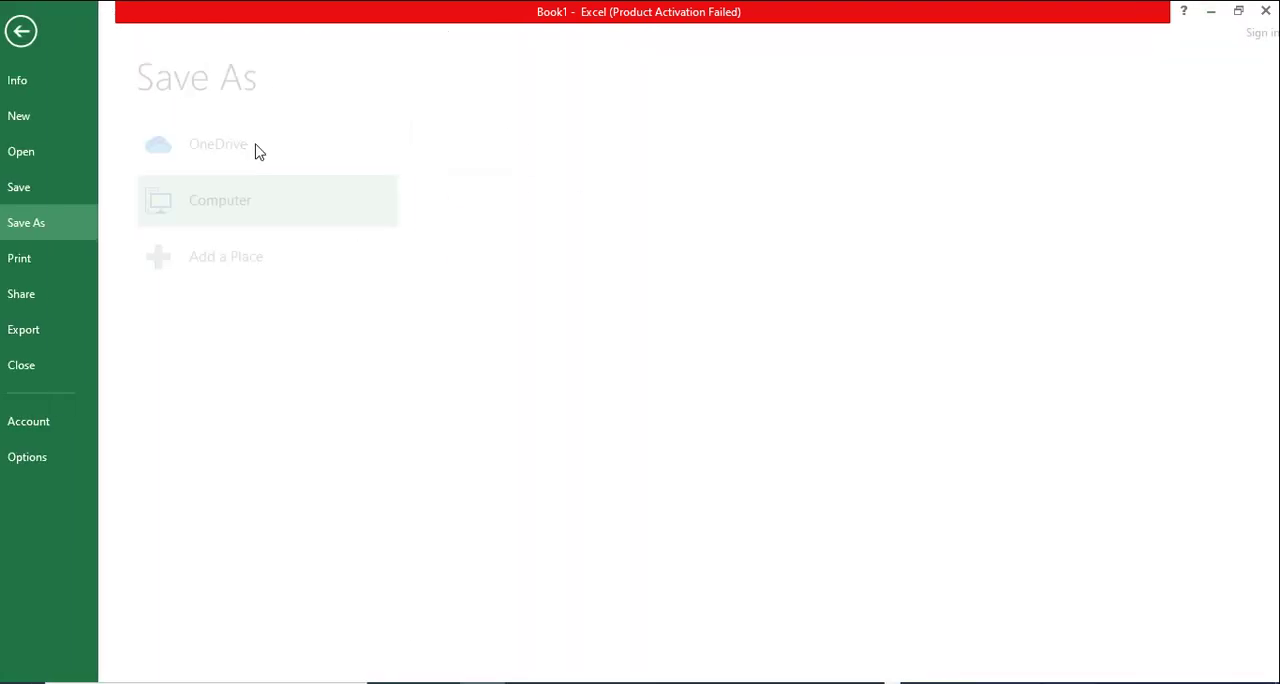
left_click(487, 366)
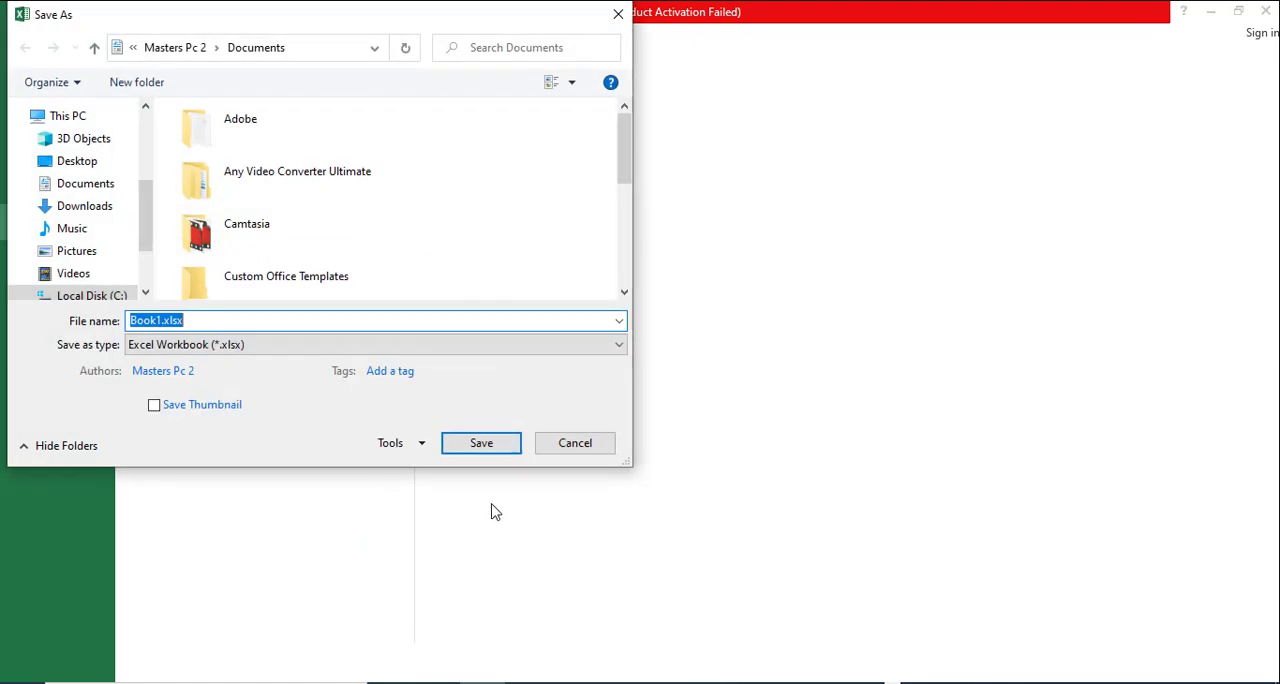
left_click(574, 446)
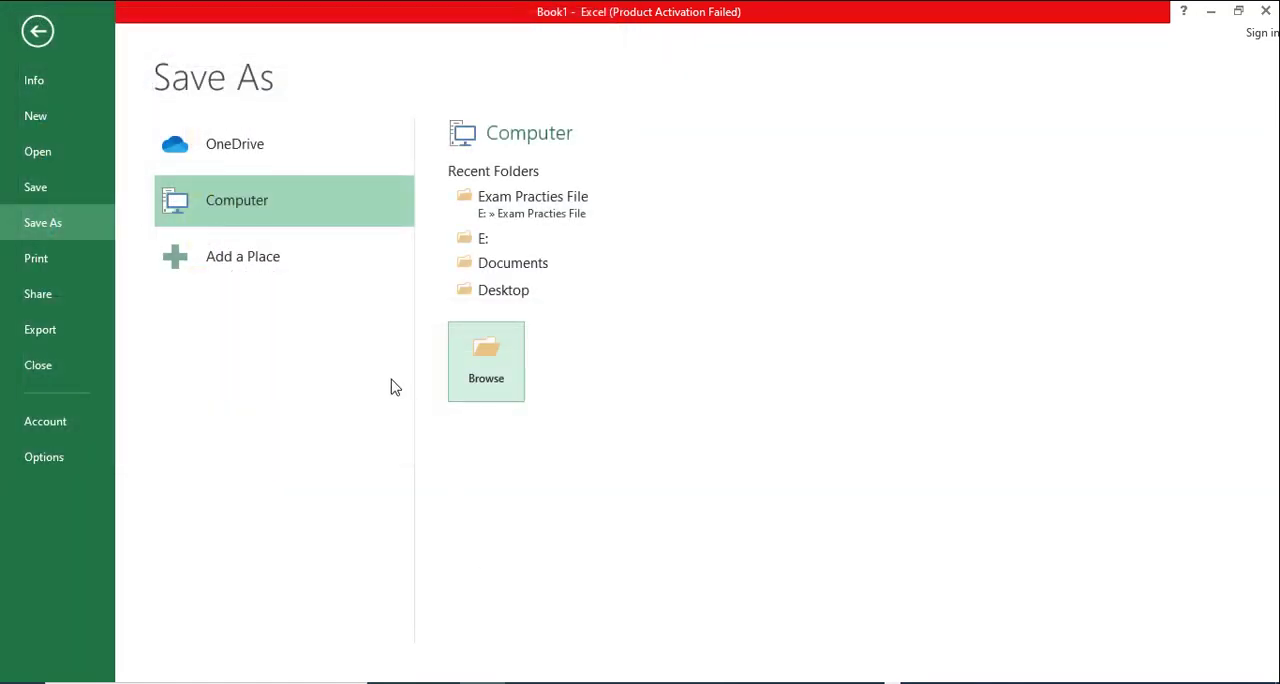
key("Escape")
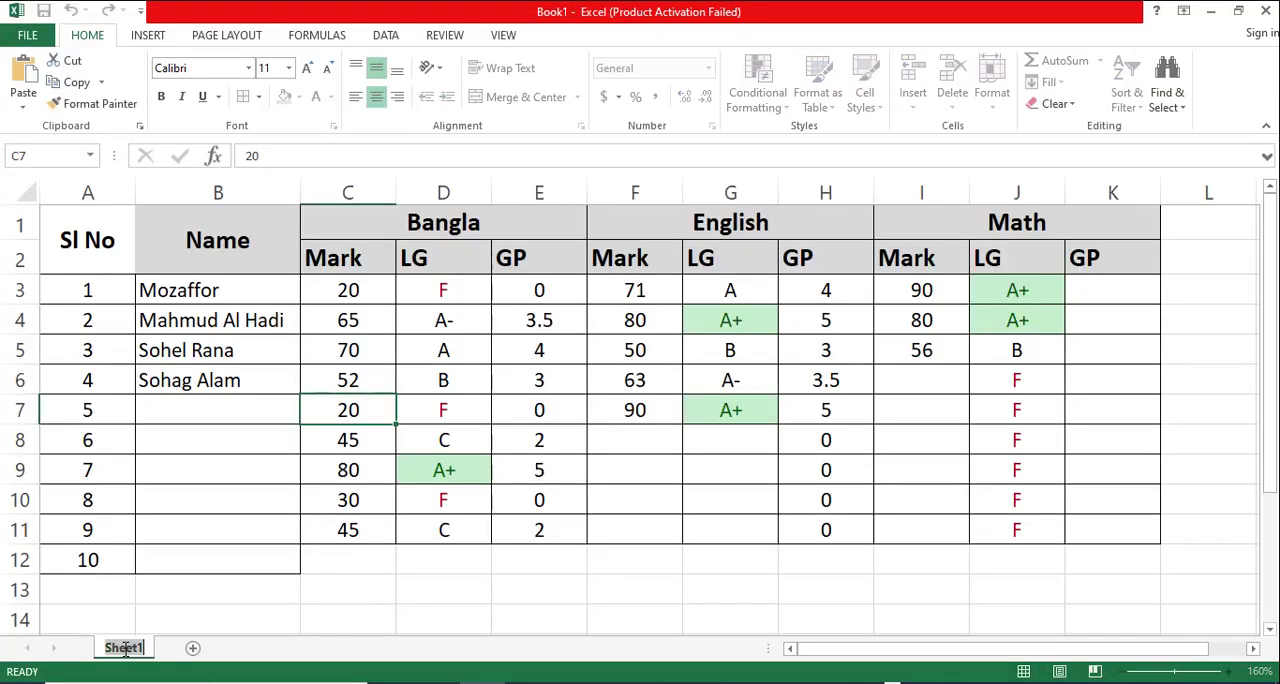
- Rename Sheet1 as "FI Function Grade"
type("Fi")
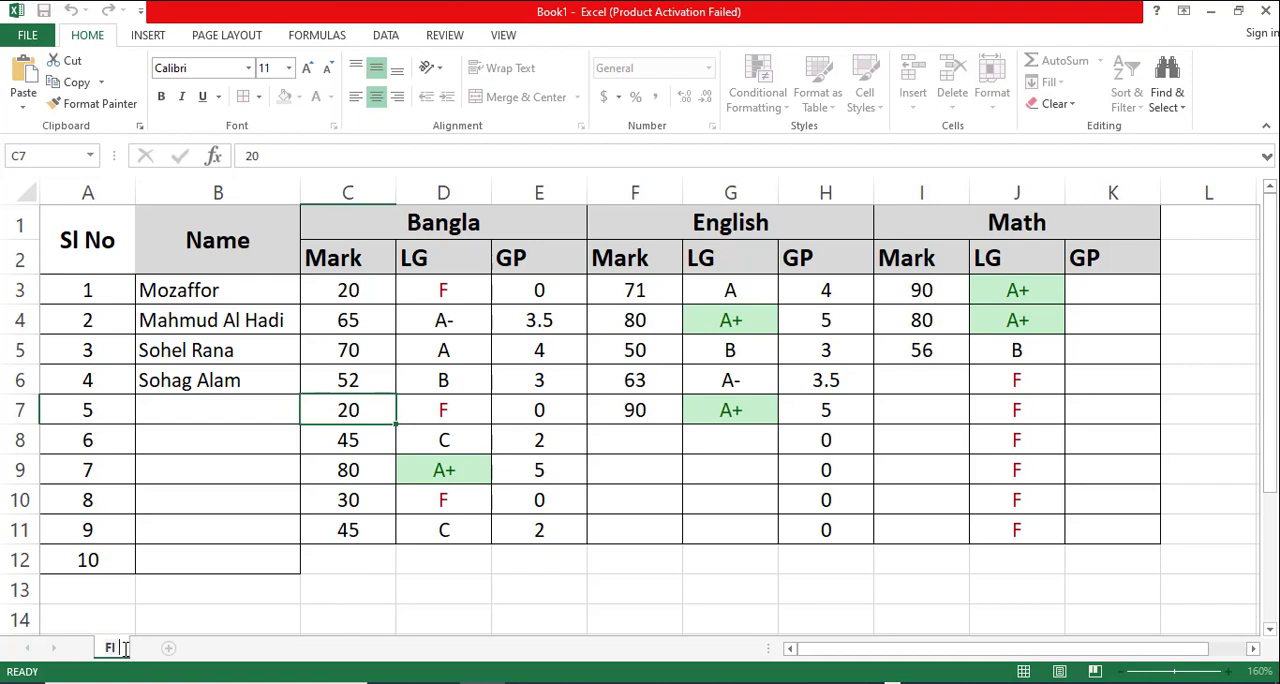
type(" Function")
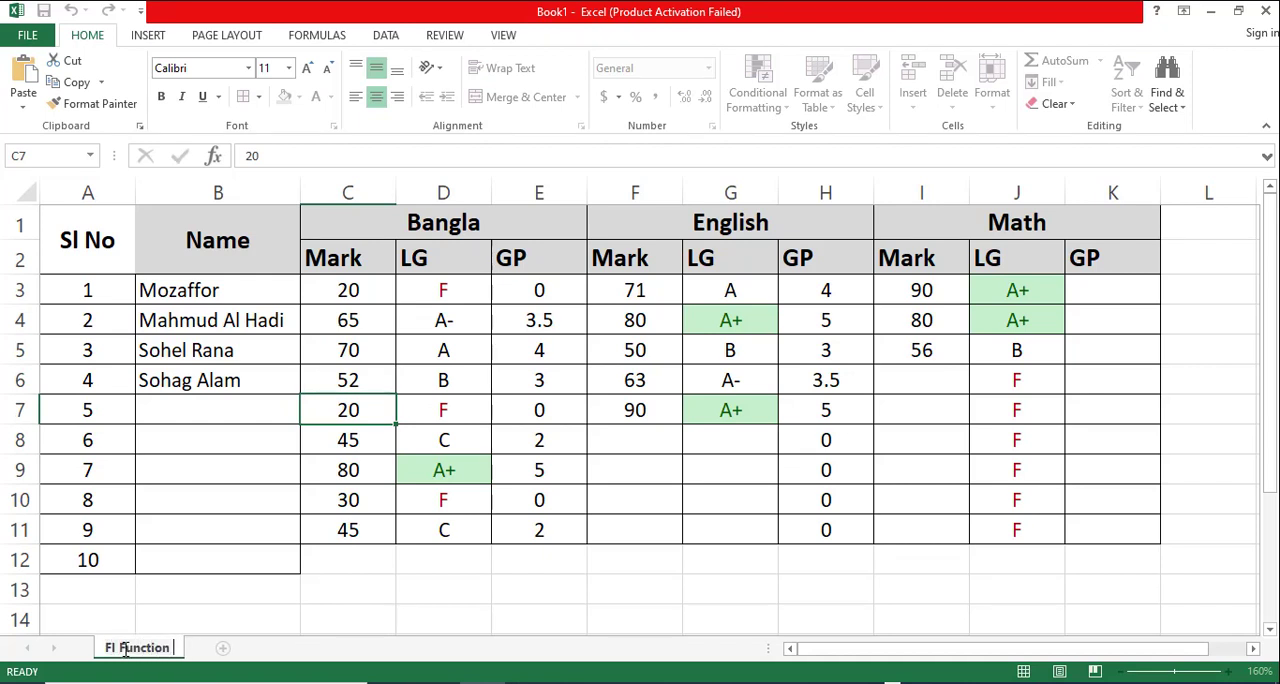
type(" Grade")
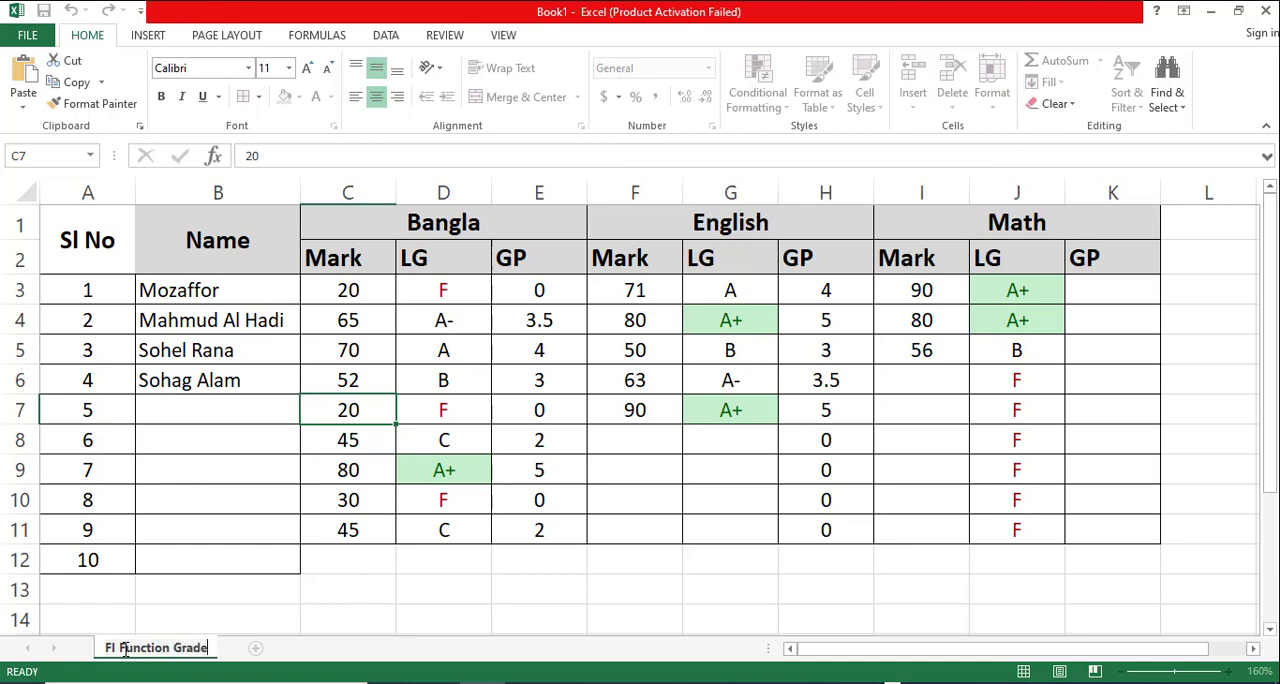
type("in")
key("BackSpace")
key("BackSpace")
left_click(443, 614)
- Save the workbook as an Excel Workbook named "if function" on Local Disk (E:)
left_click(43, 10)
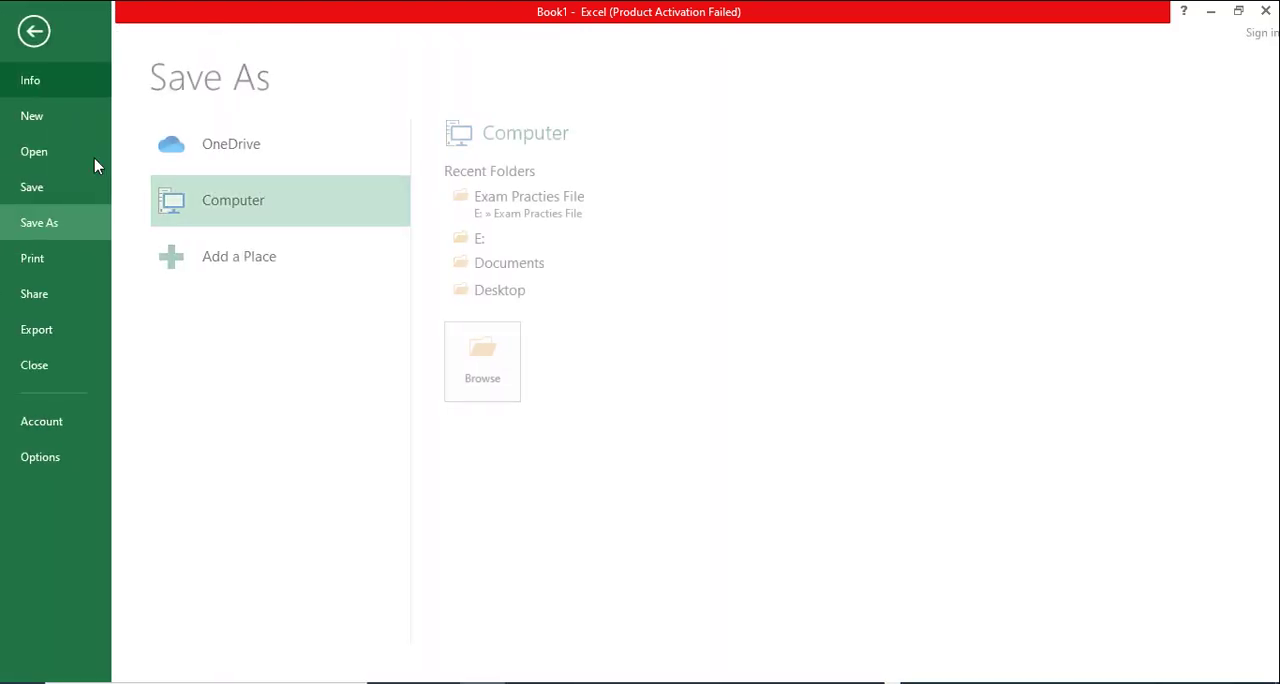
left_click(498, 366)
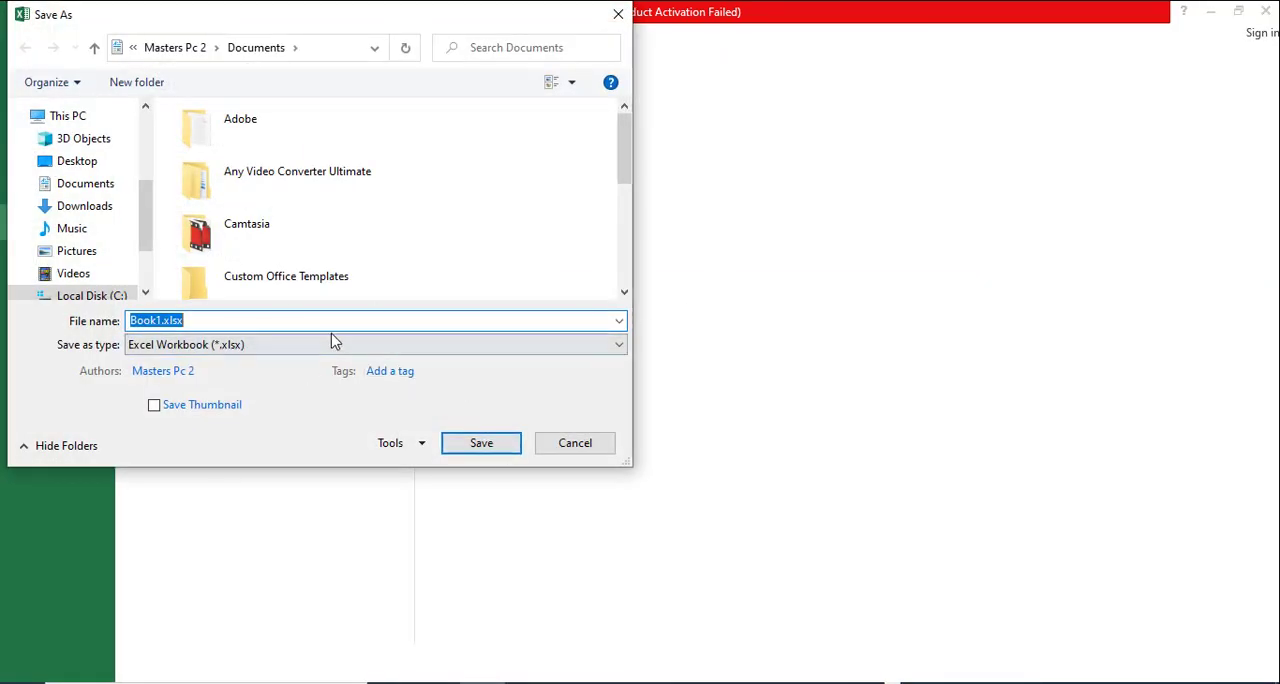
type("if function")
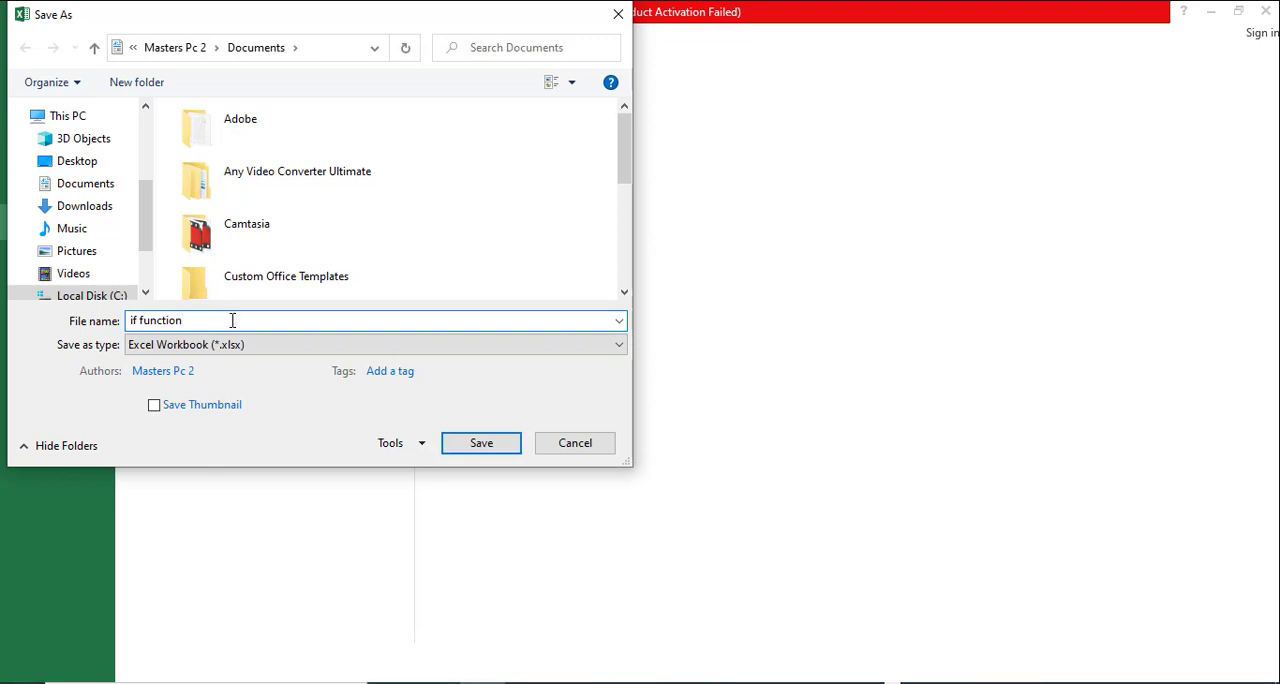
left_click_drag(147, 245, 147, 276)
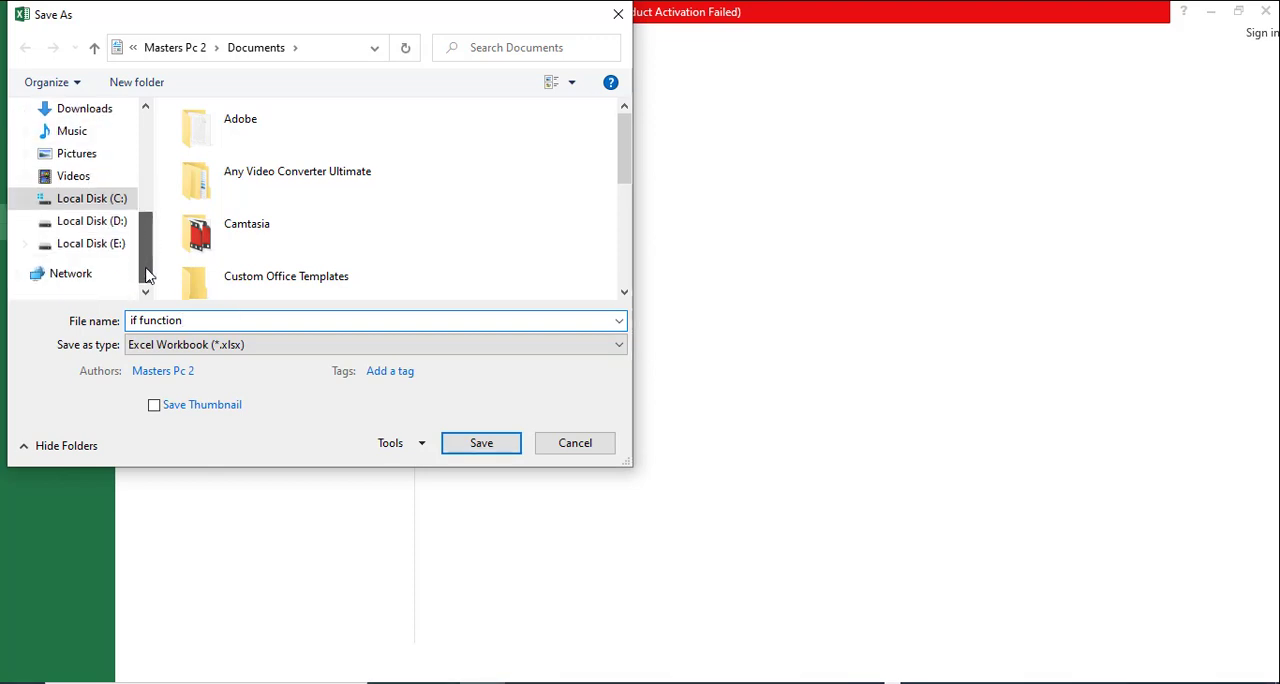
left_click(106, 224)
left_click(106, 245)
left_click(481, 446)
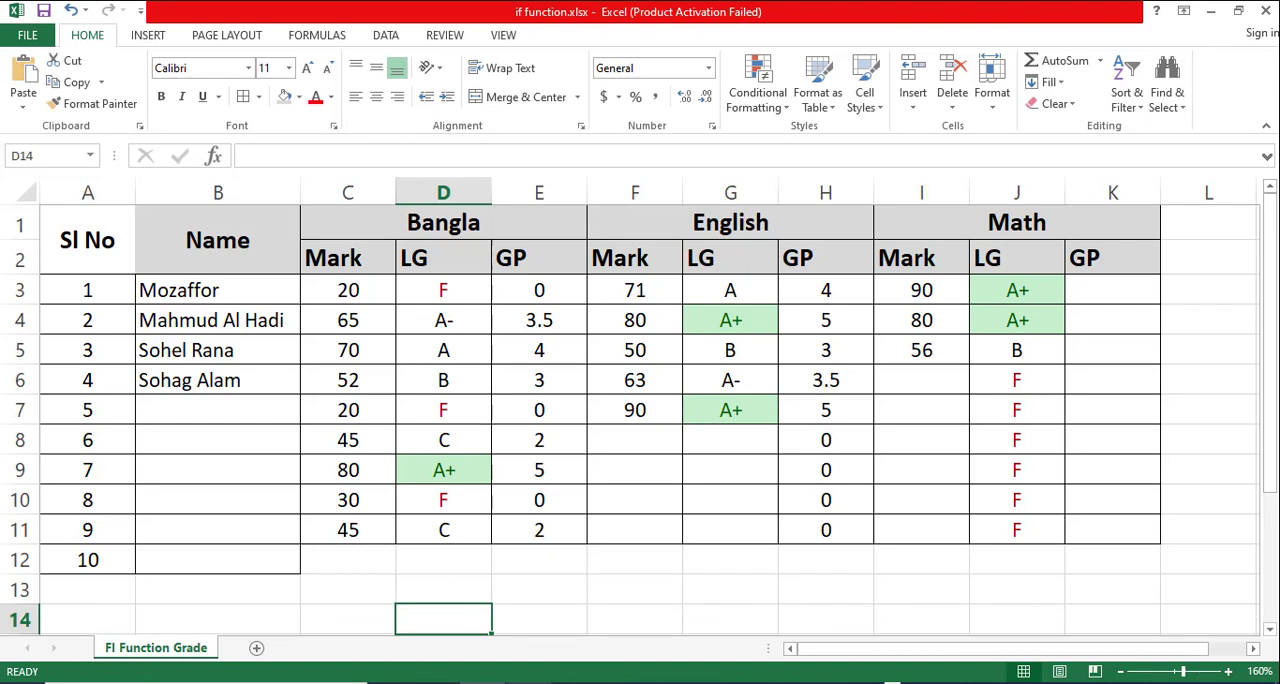
- Switch to the PowerPoint deck and present the closing Thank You slide, slide 7, full screen
left_click(528, 683)
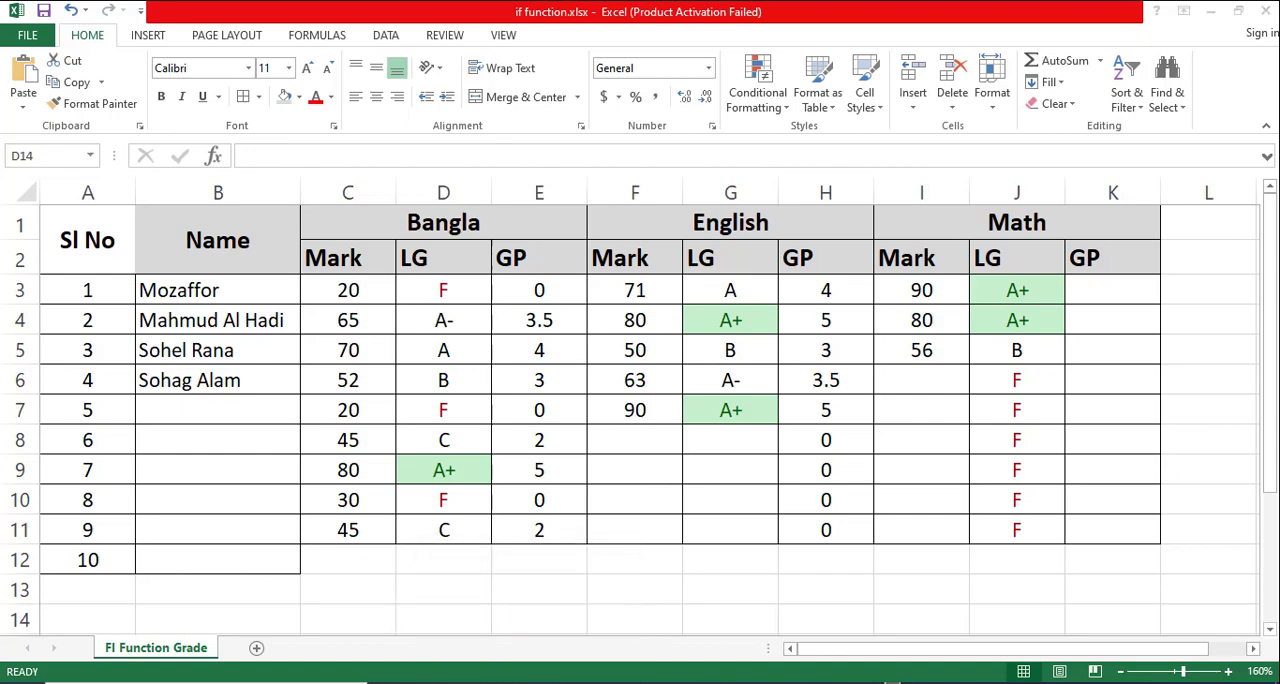
left_click(832, 683)
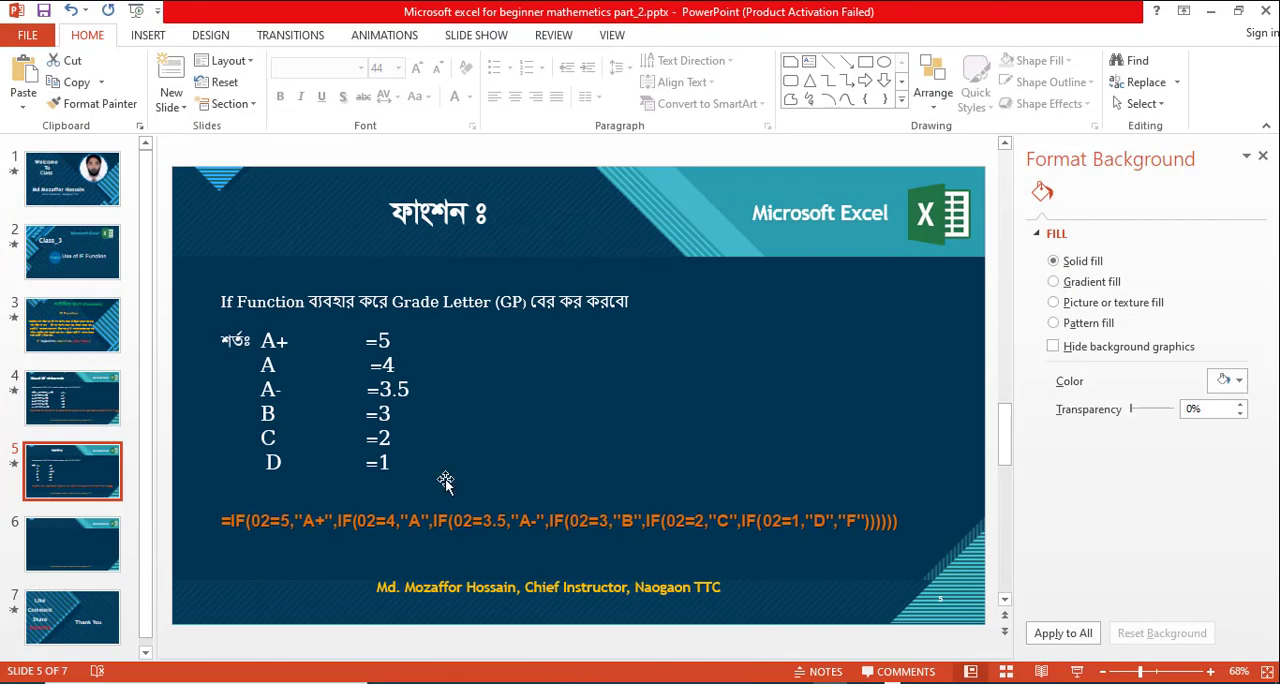
scroll(258, 553, "down", 2)
left_click(72, 610)
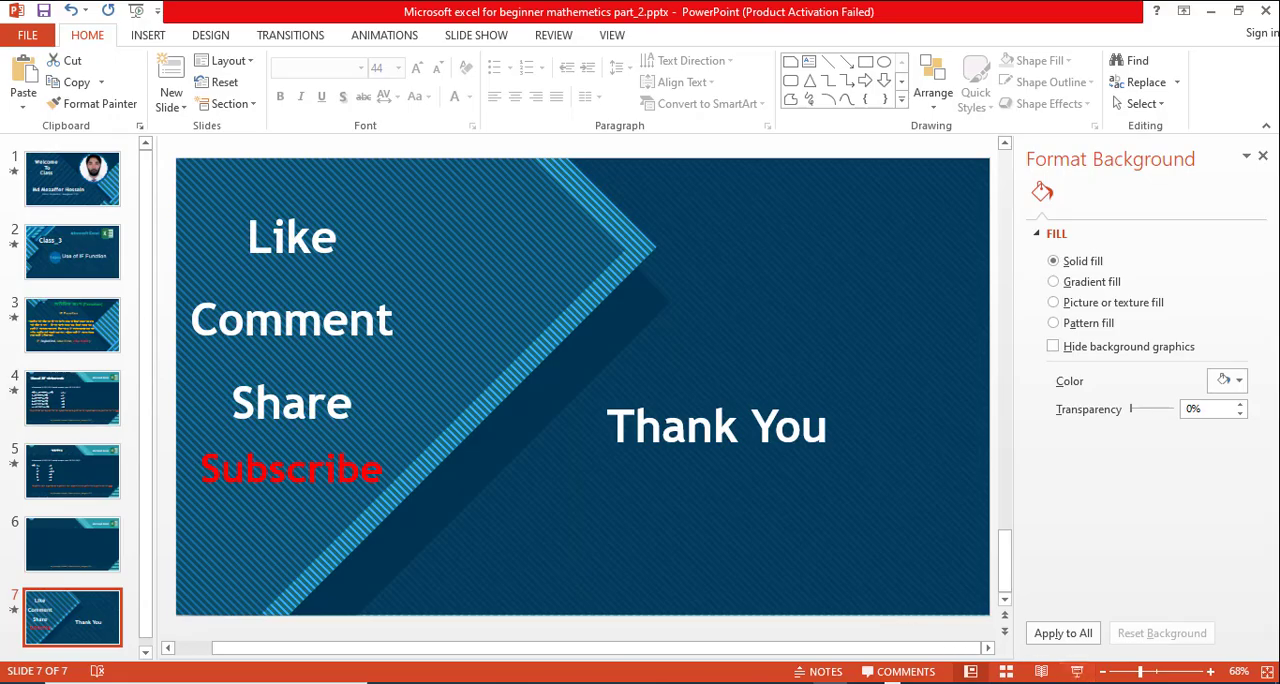
left_click(1077, 671)
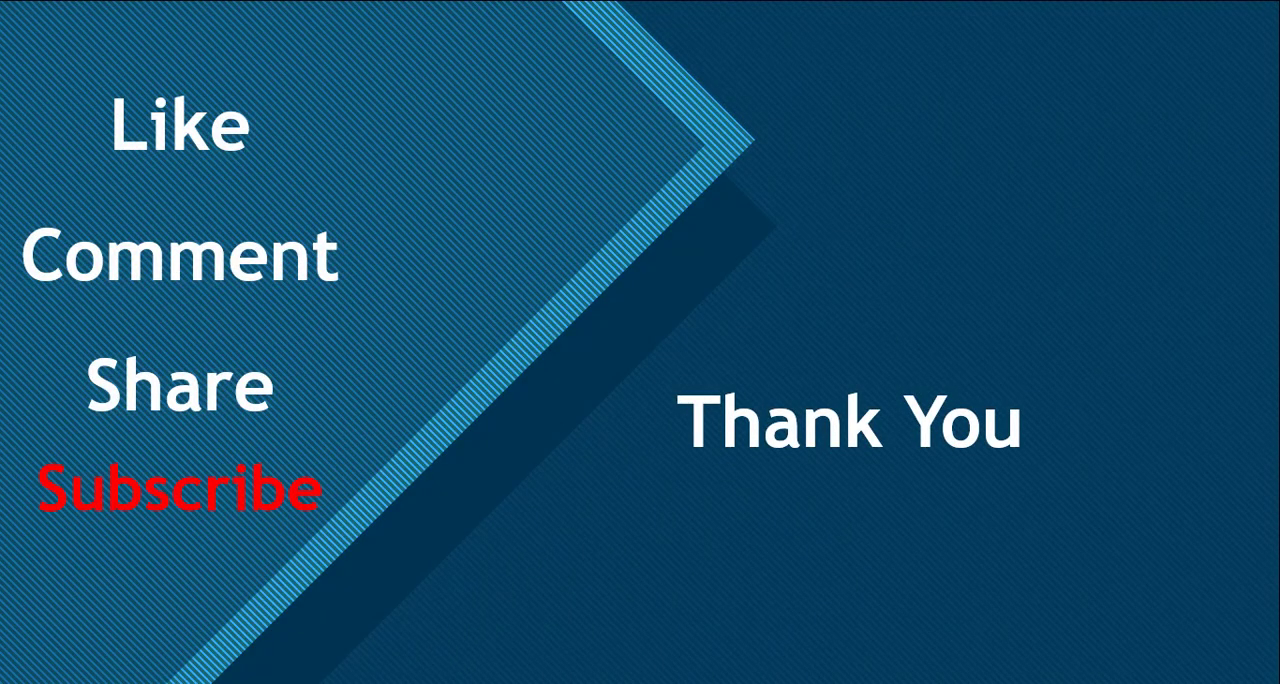